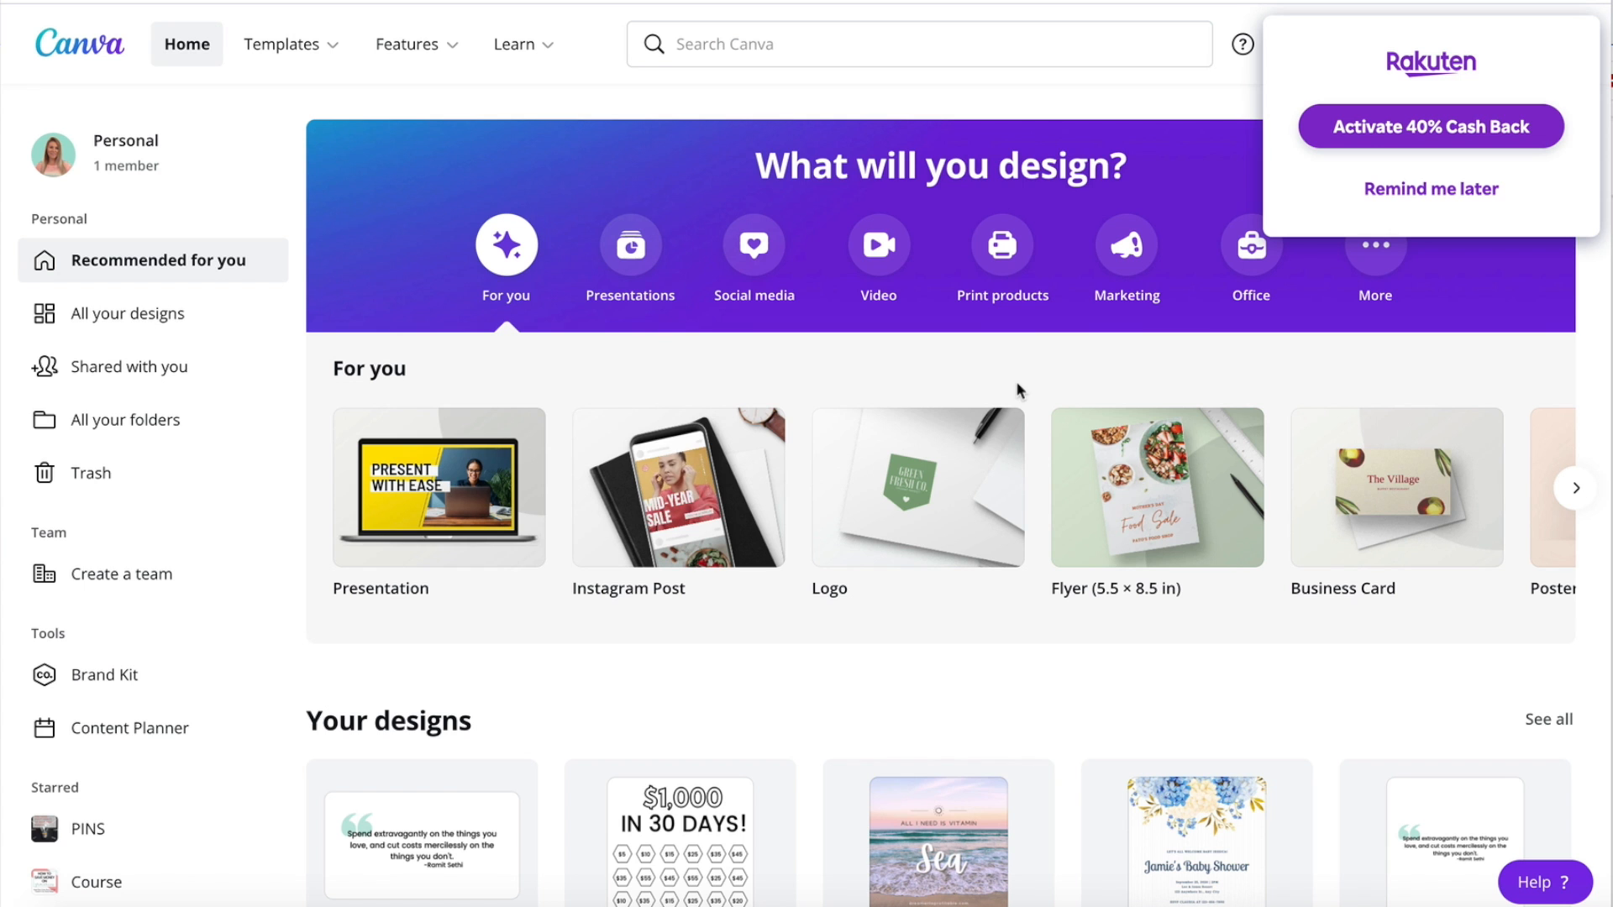
Dismiss the Rakuten cash-back pop-up by choosing to be reminded later.
scroll(1018, 392, "up", 1)
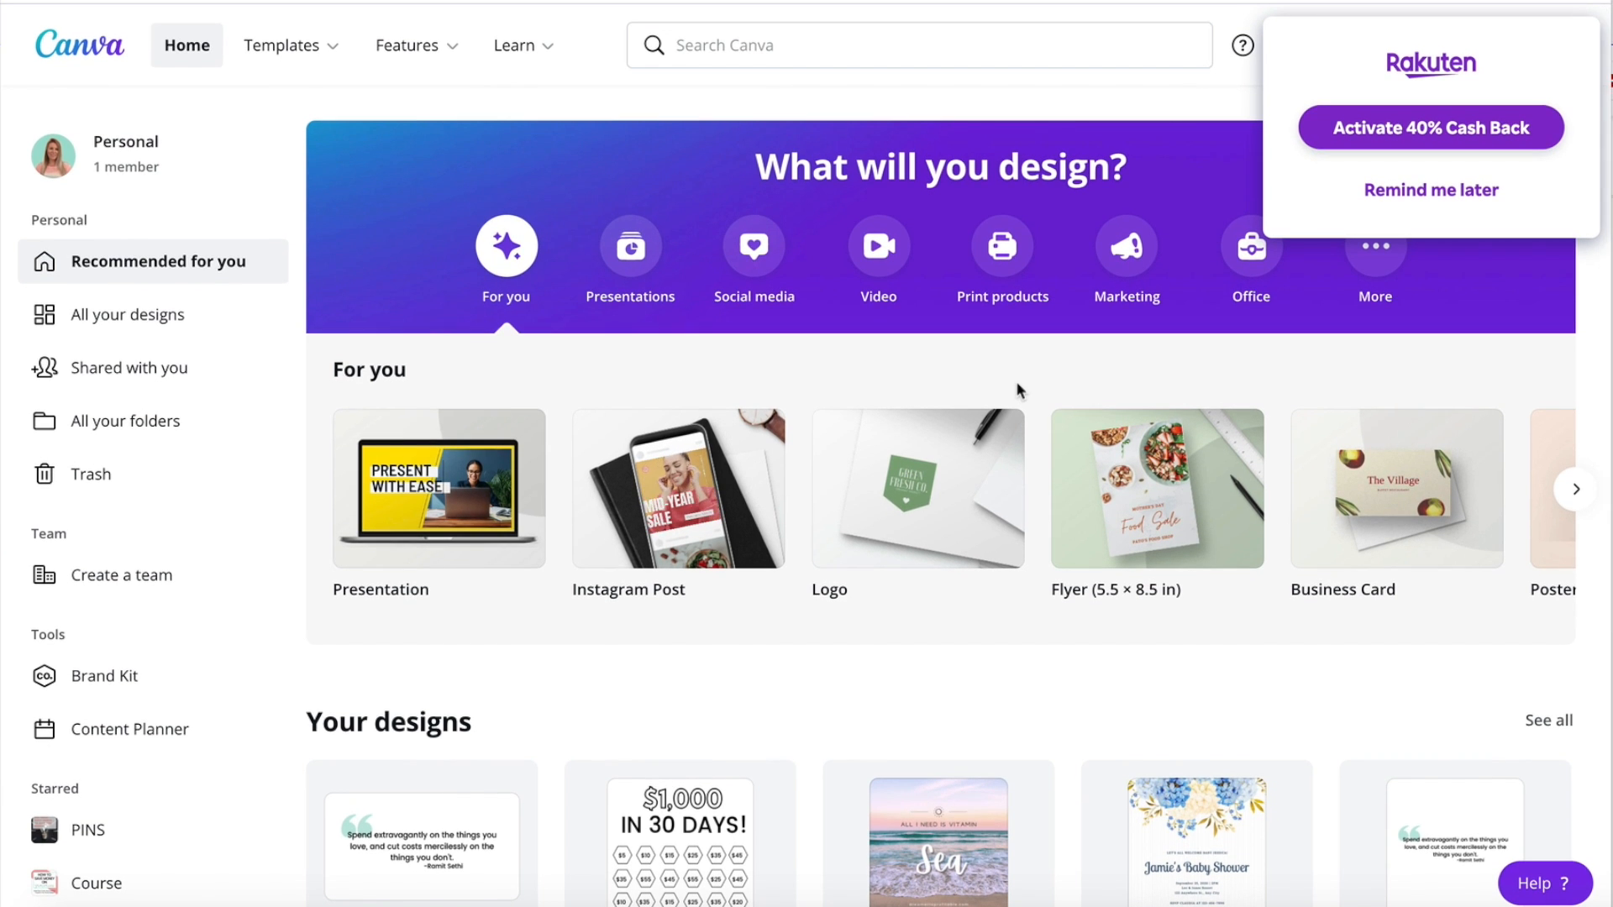
scroll(1018, 392, "up", 1)
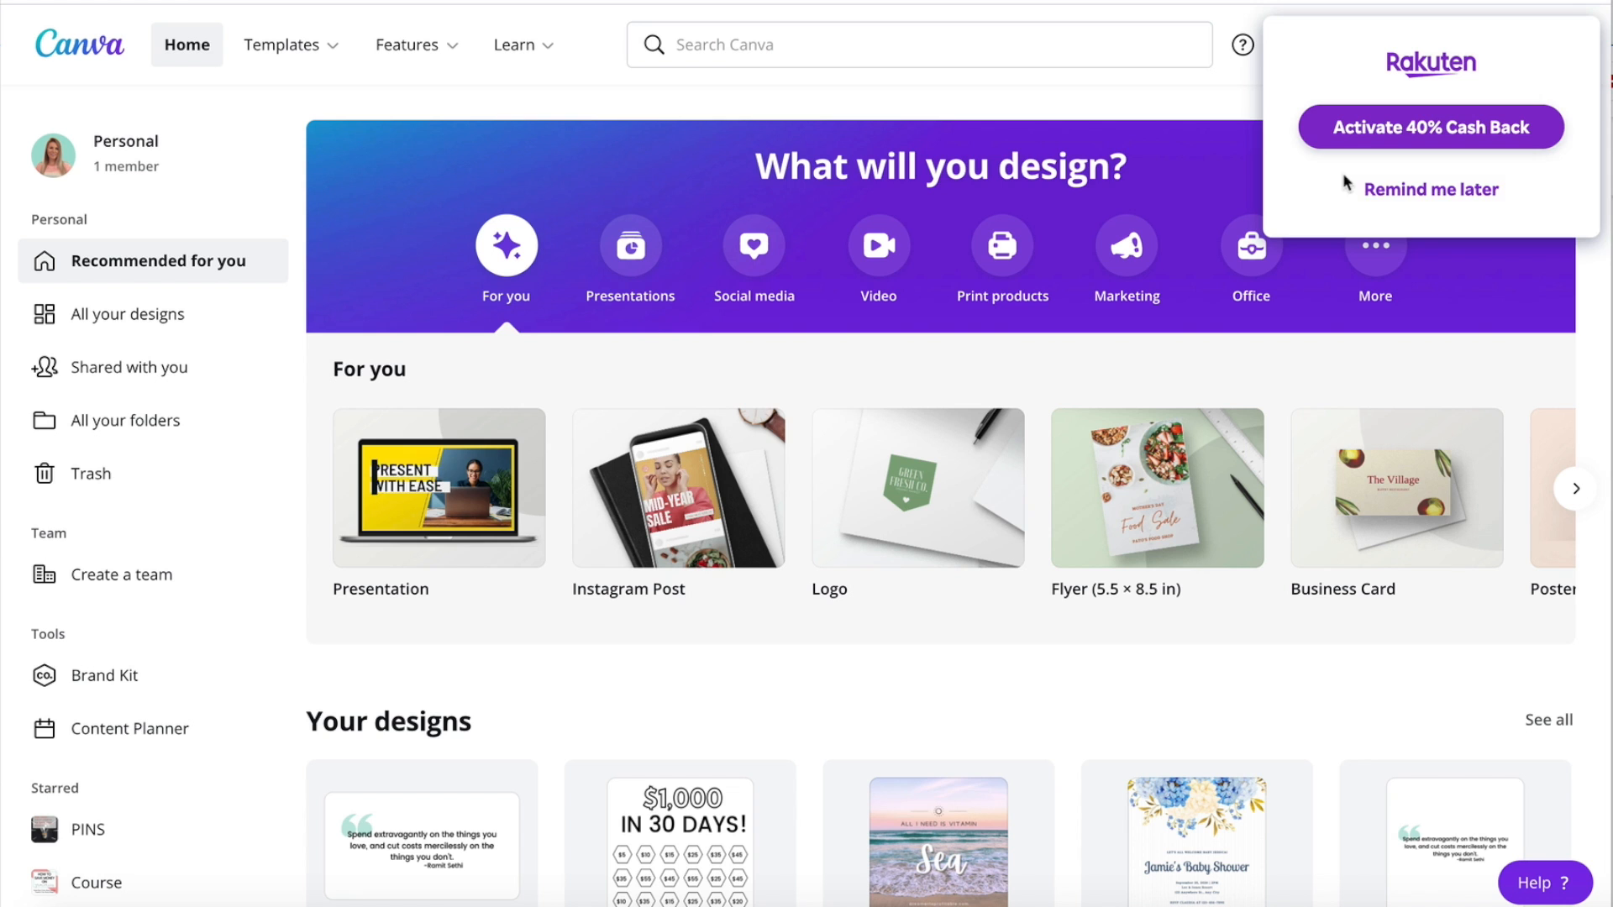
left_click(1384, 199)
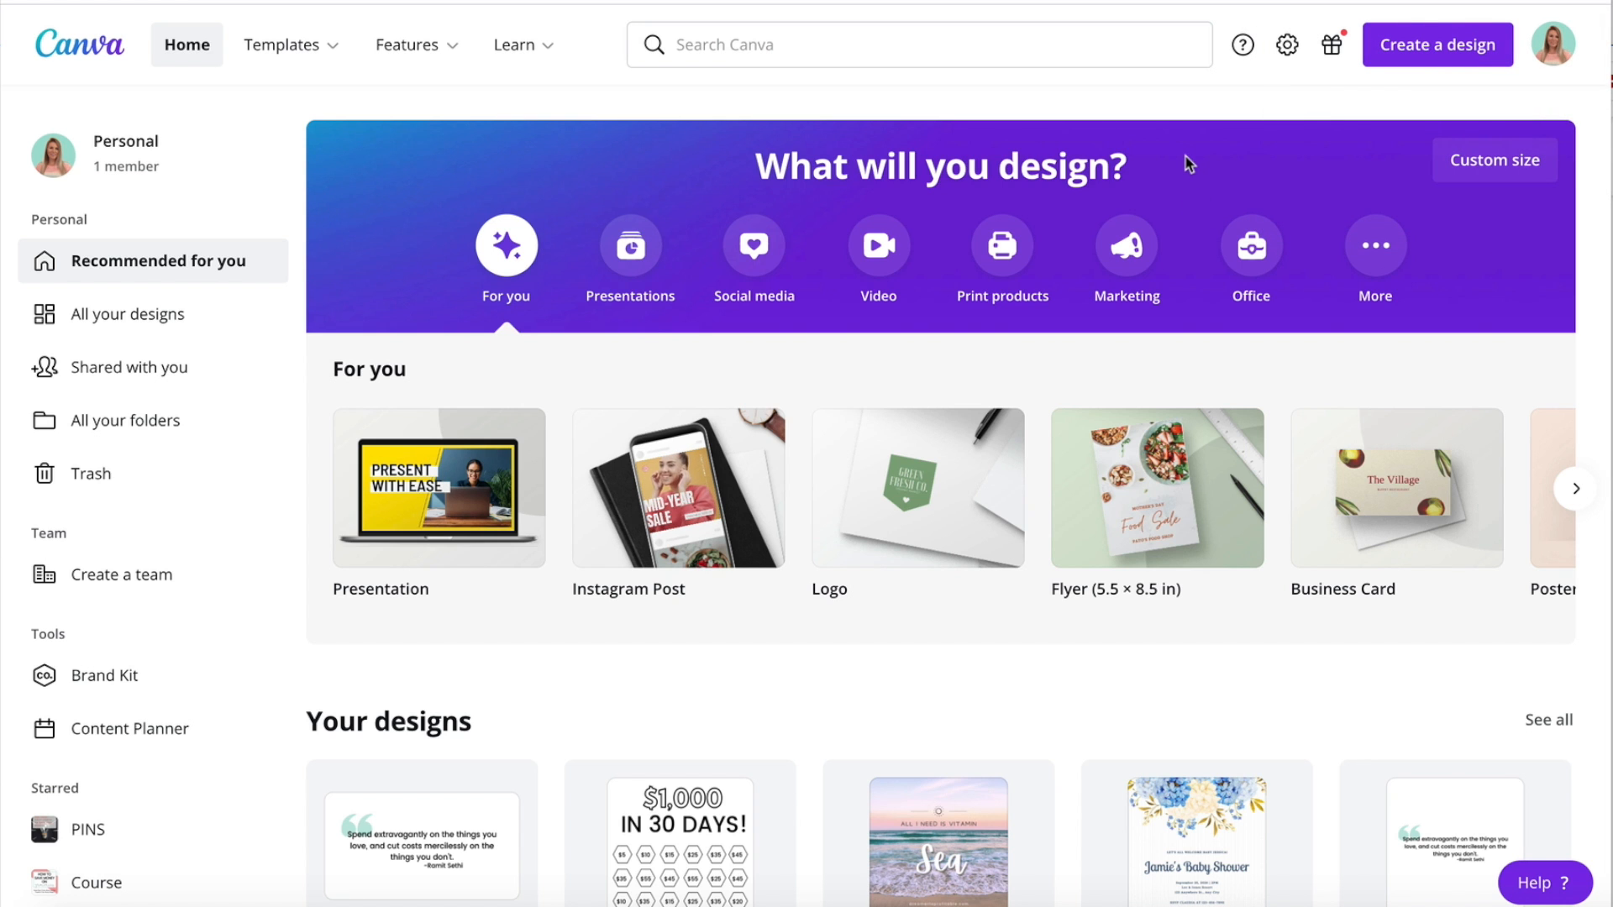
Create a new blank design with a custom size of 1280 × 720 px.
scroll(1189, 163, "down", 5)
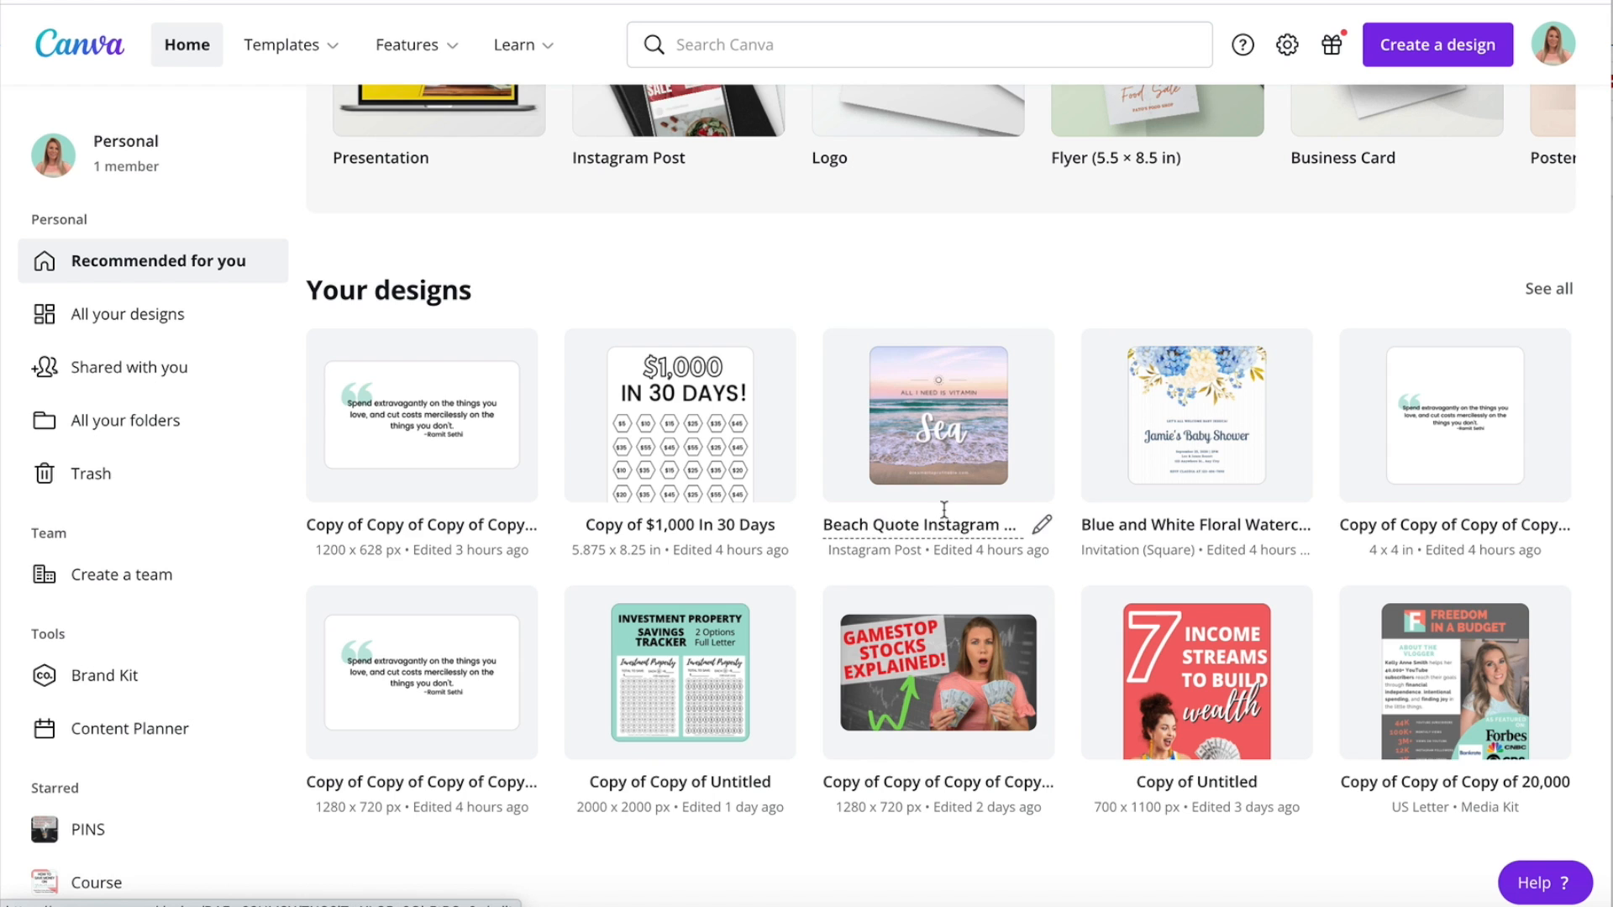
scroll(946, 518, "up", 5)
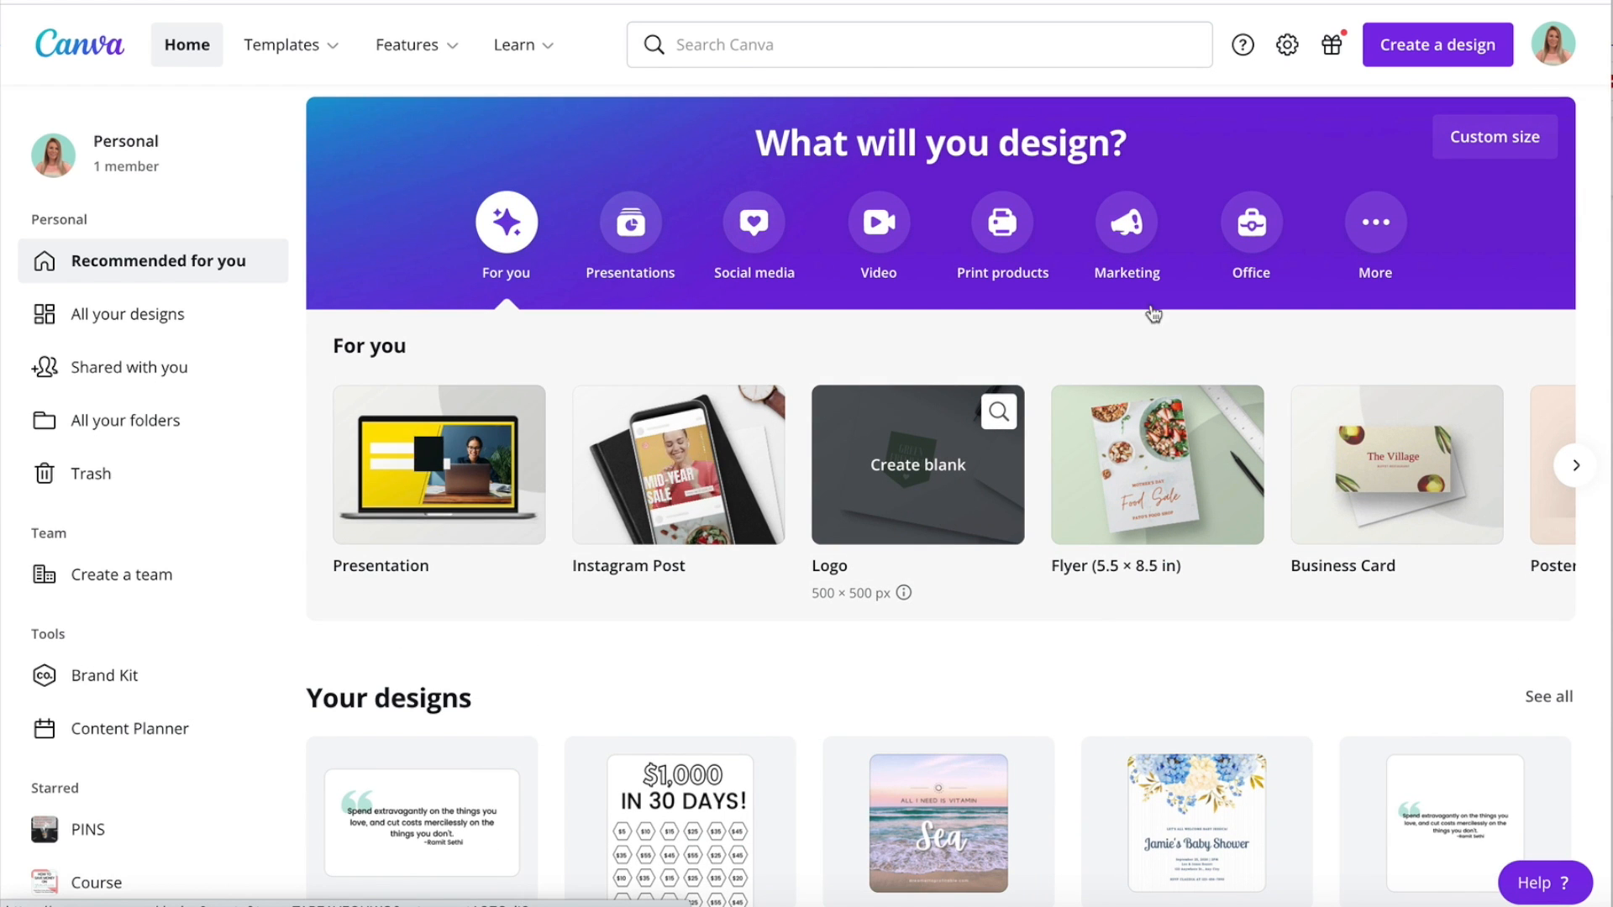
left_click(1433, 57)
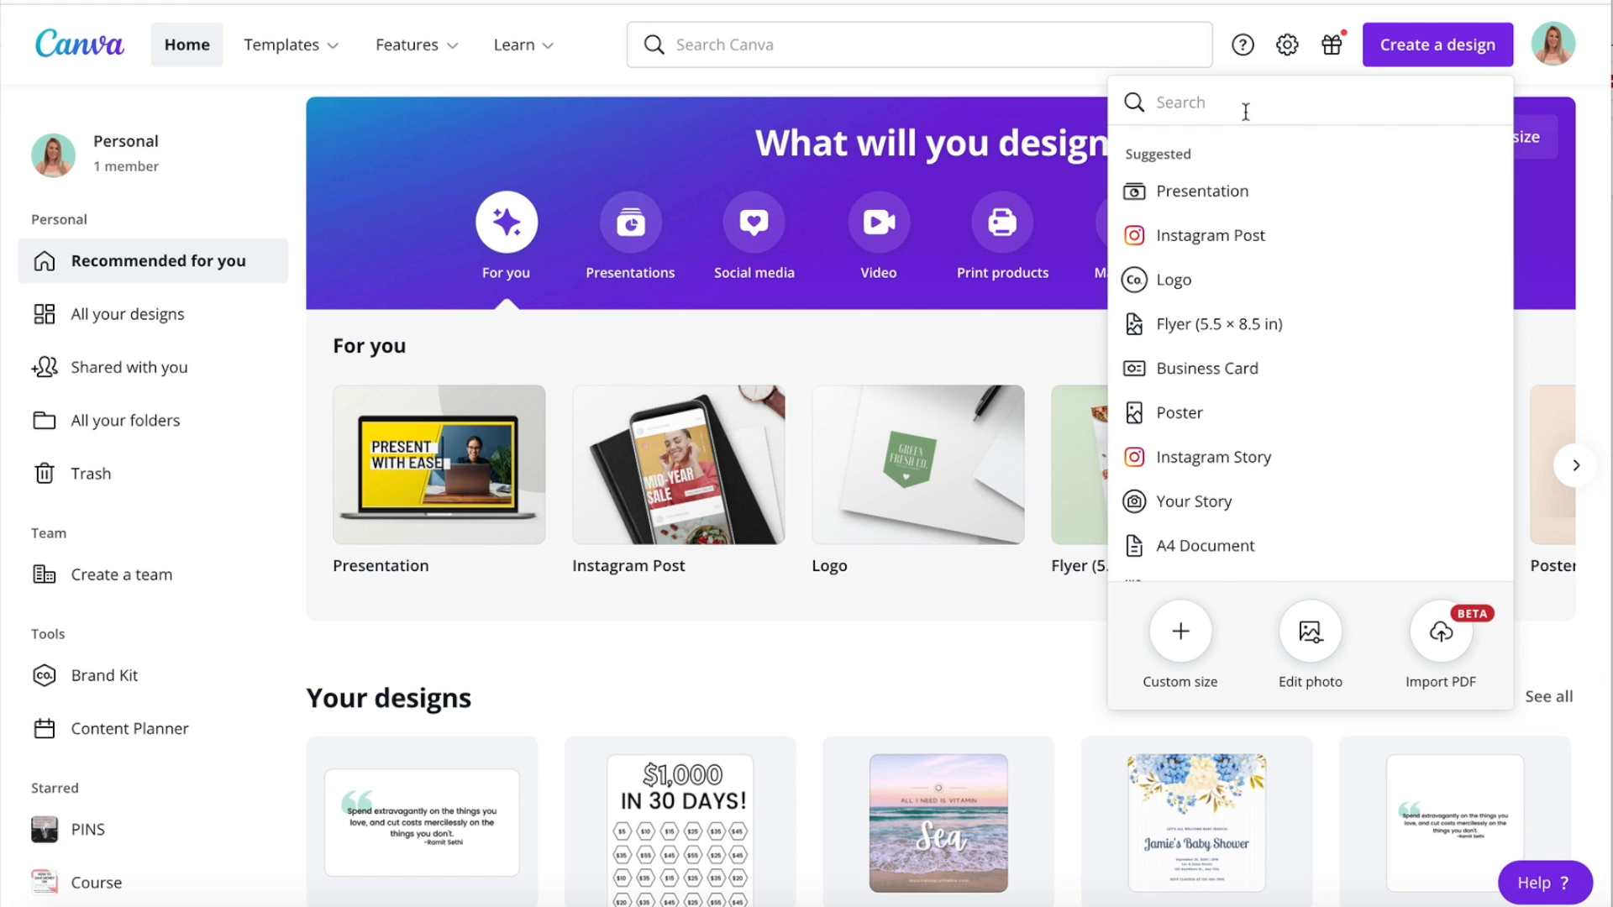
left_click(1180, 631)
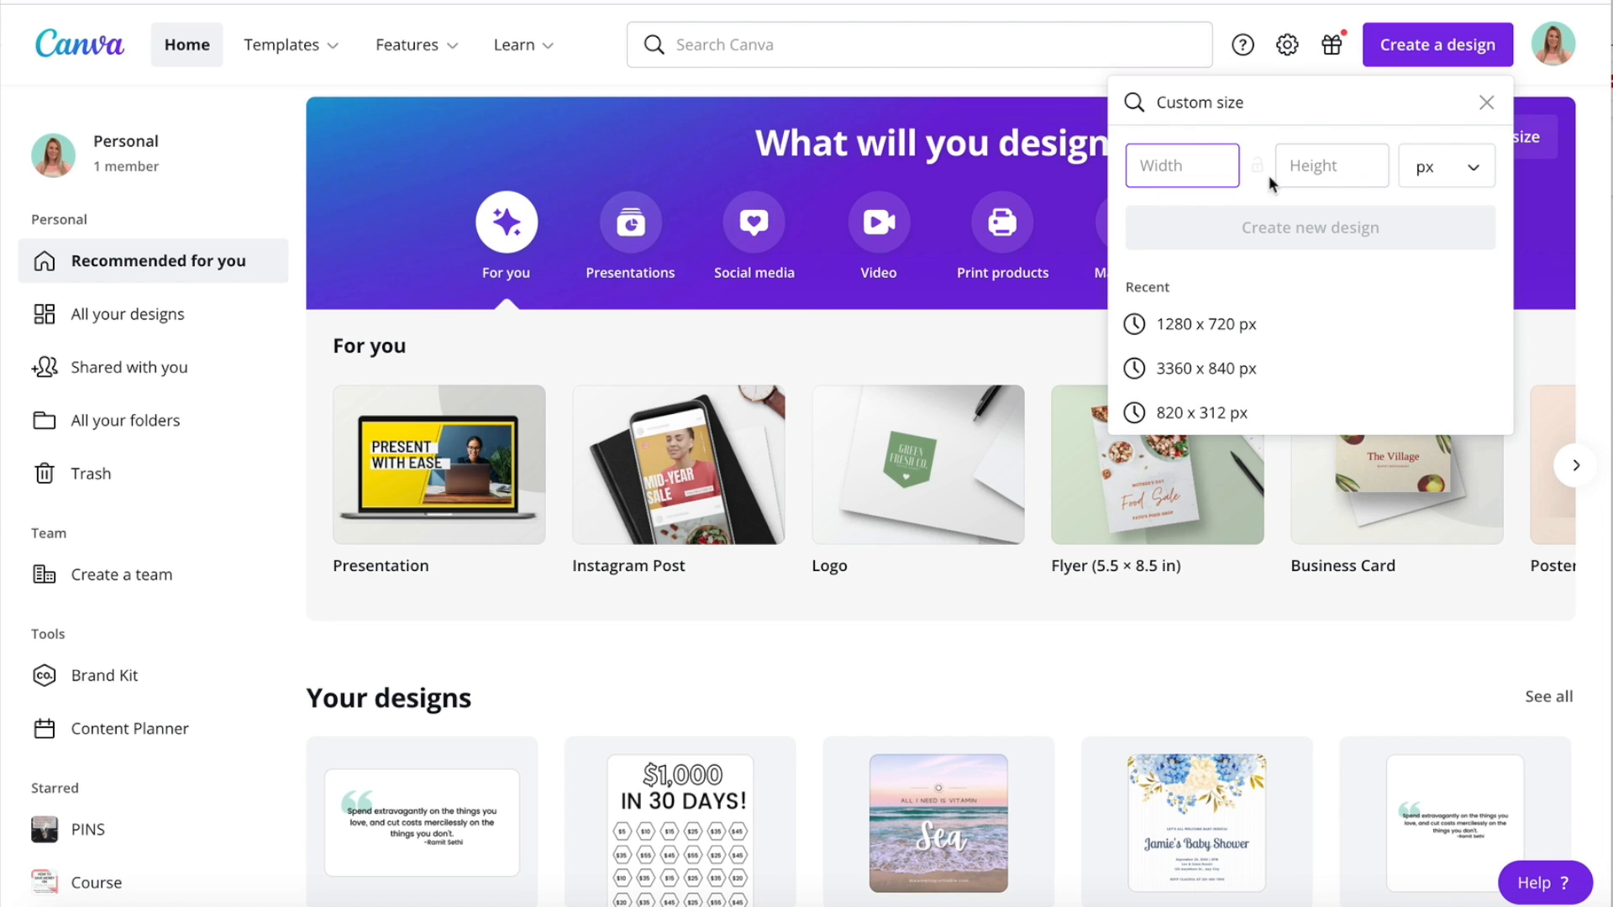
type("128")
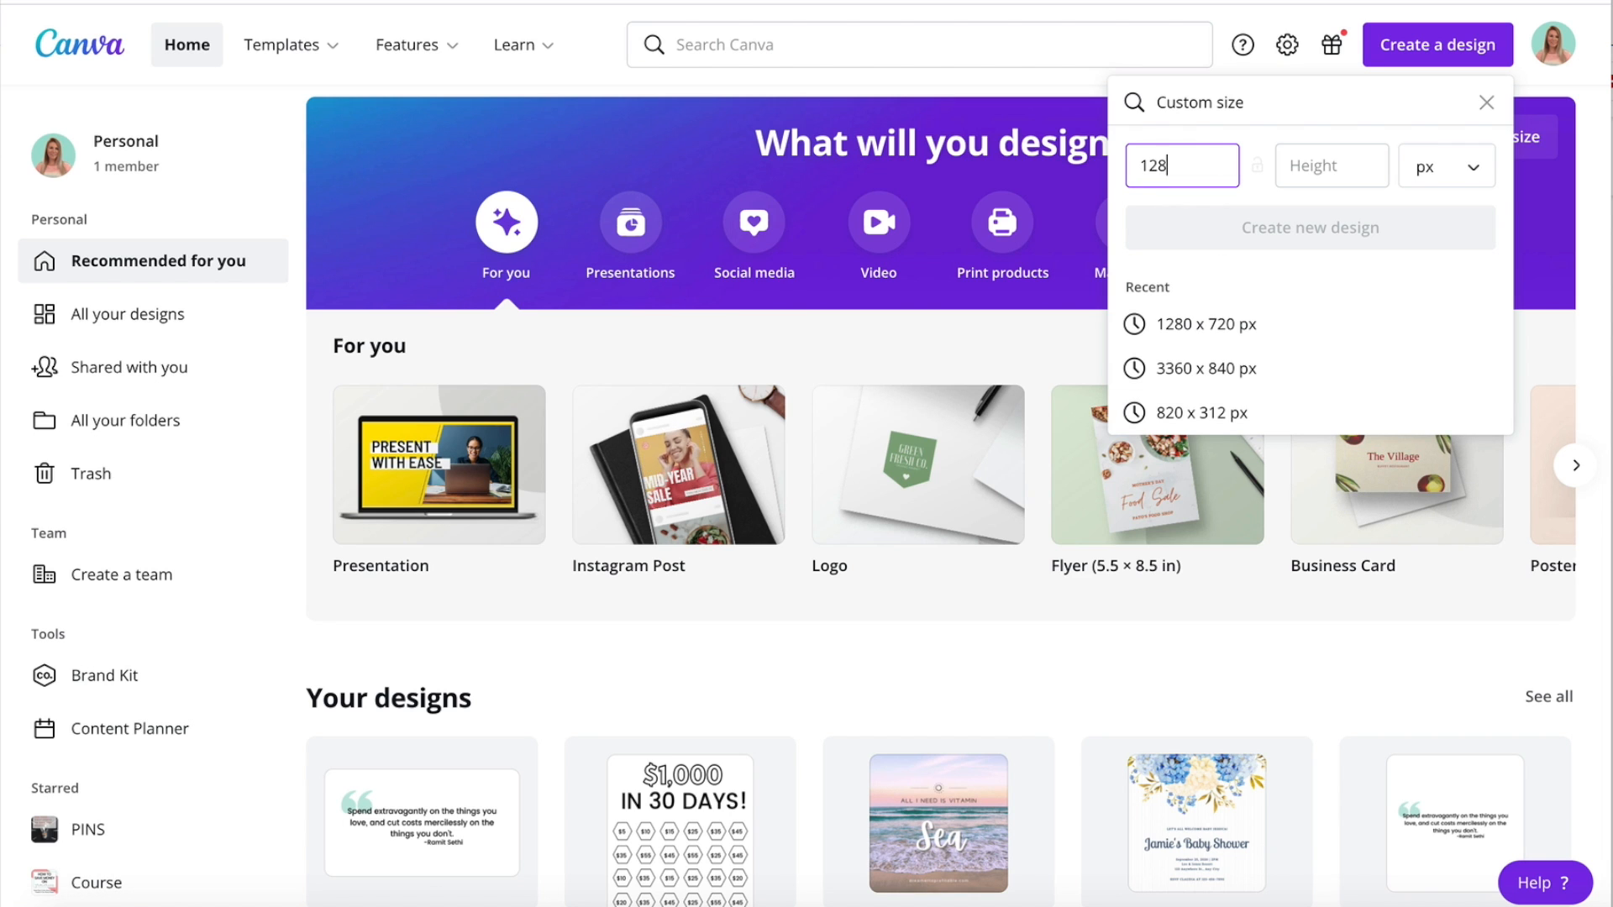
type("0")
key("Tab")
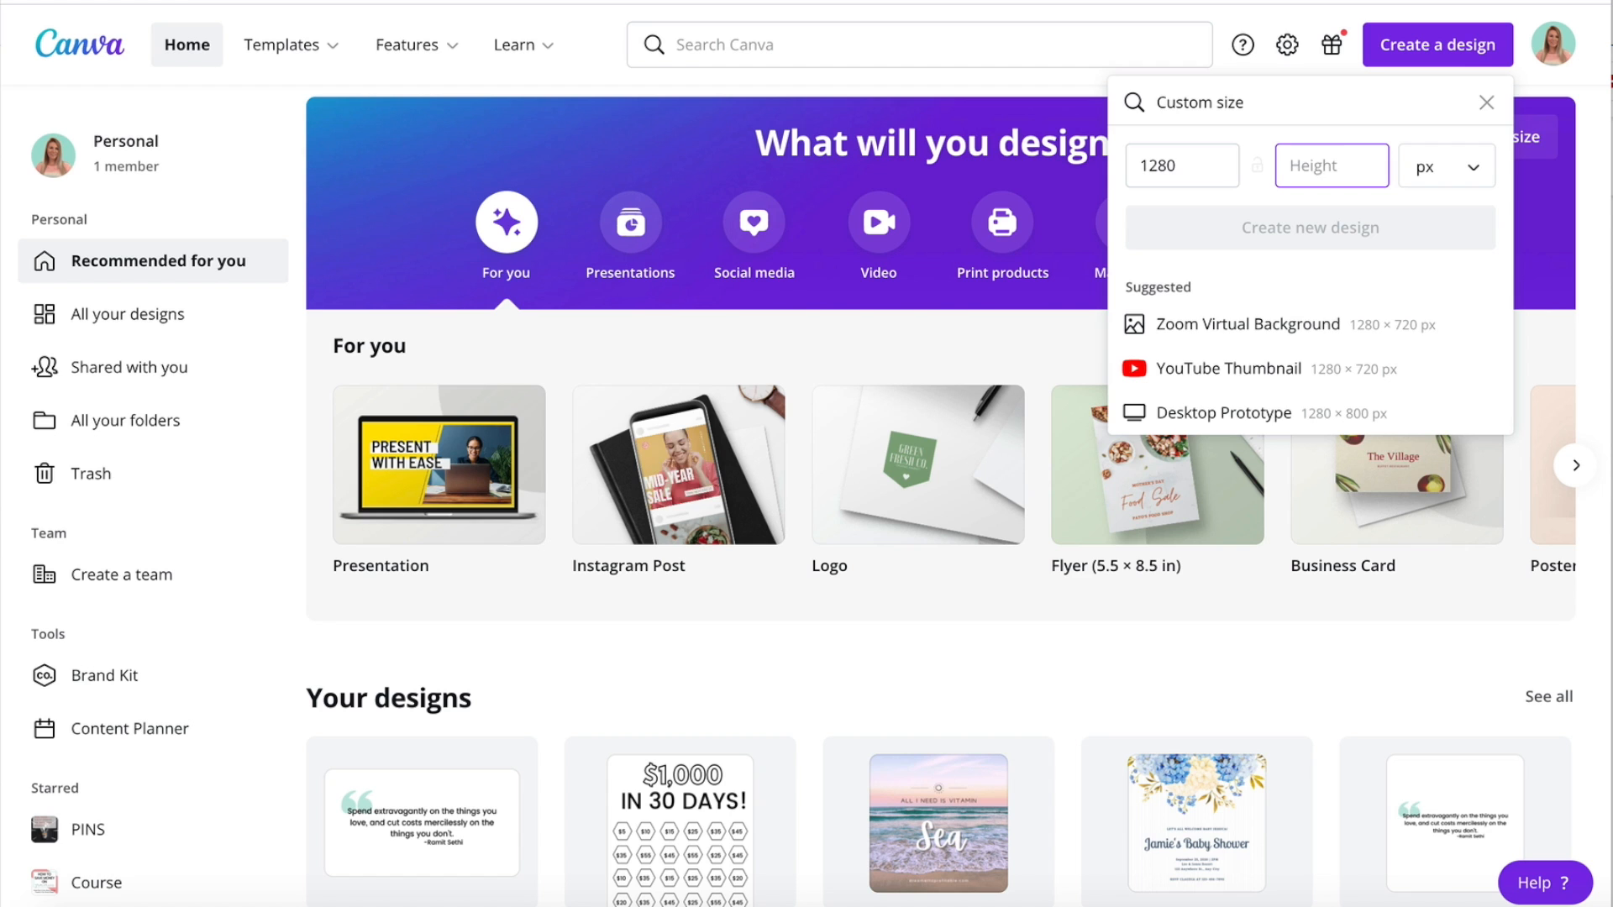
type("720")
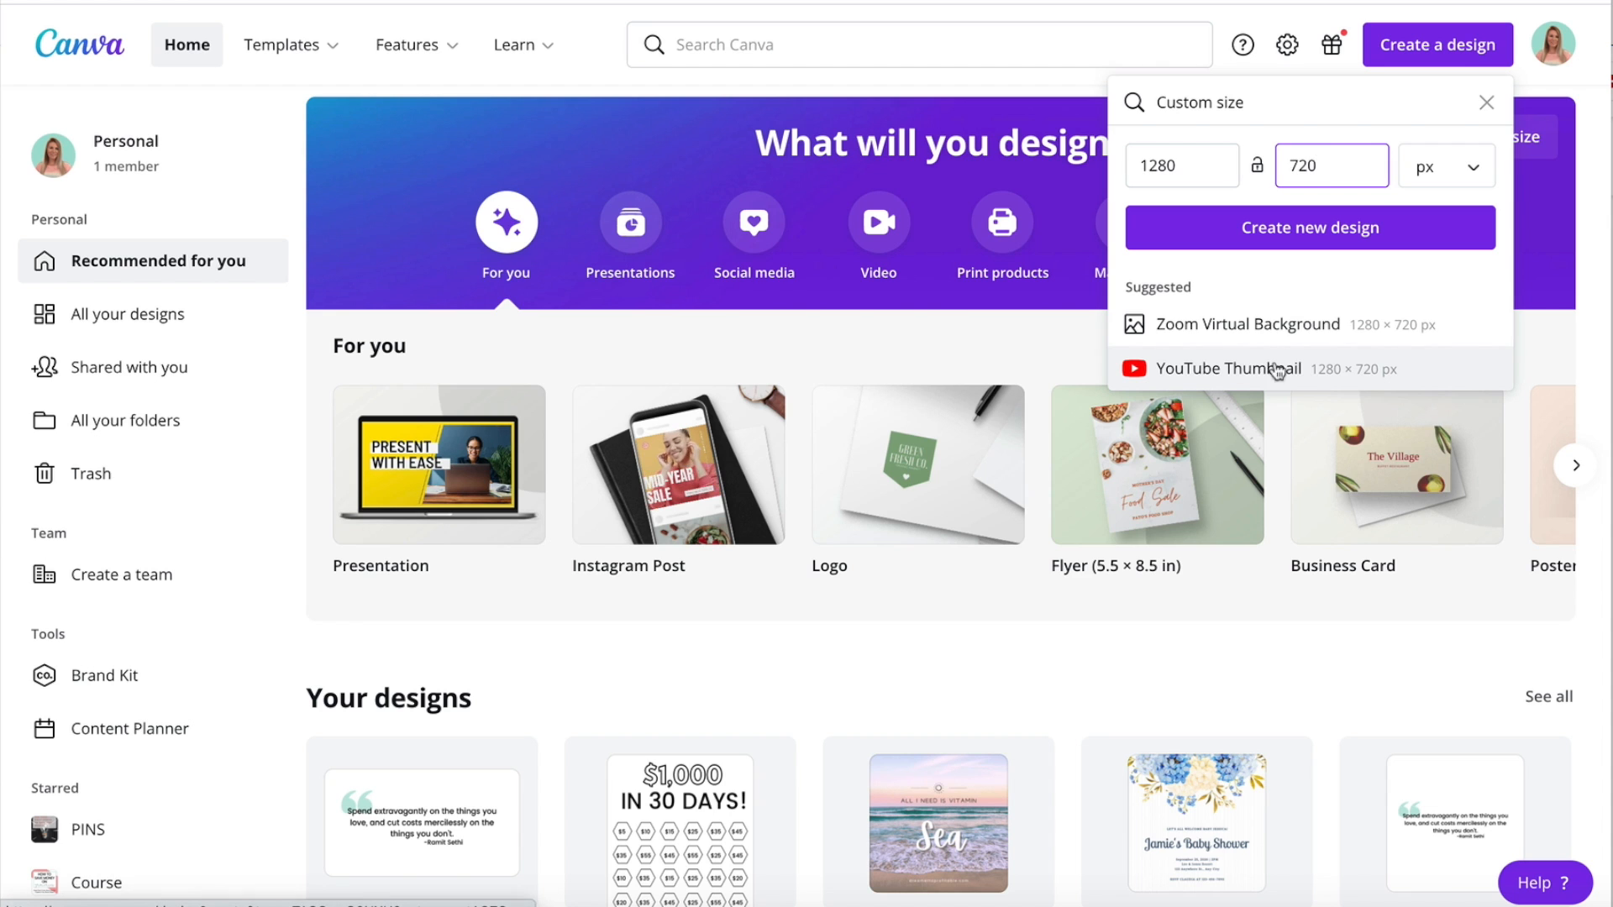
left_click(1318, 235)
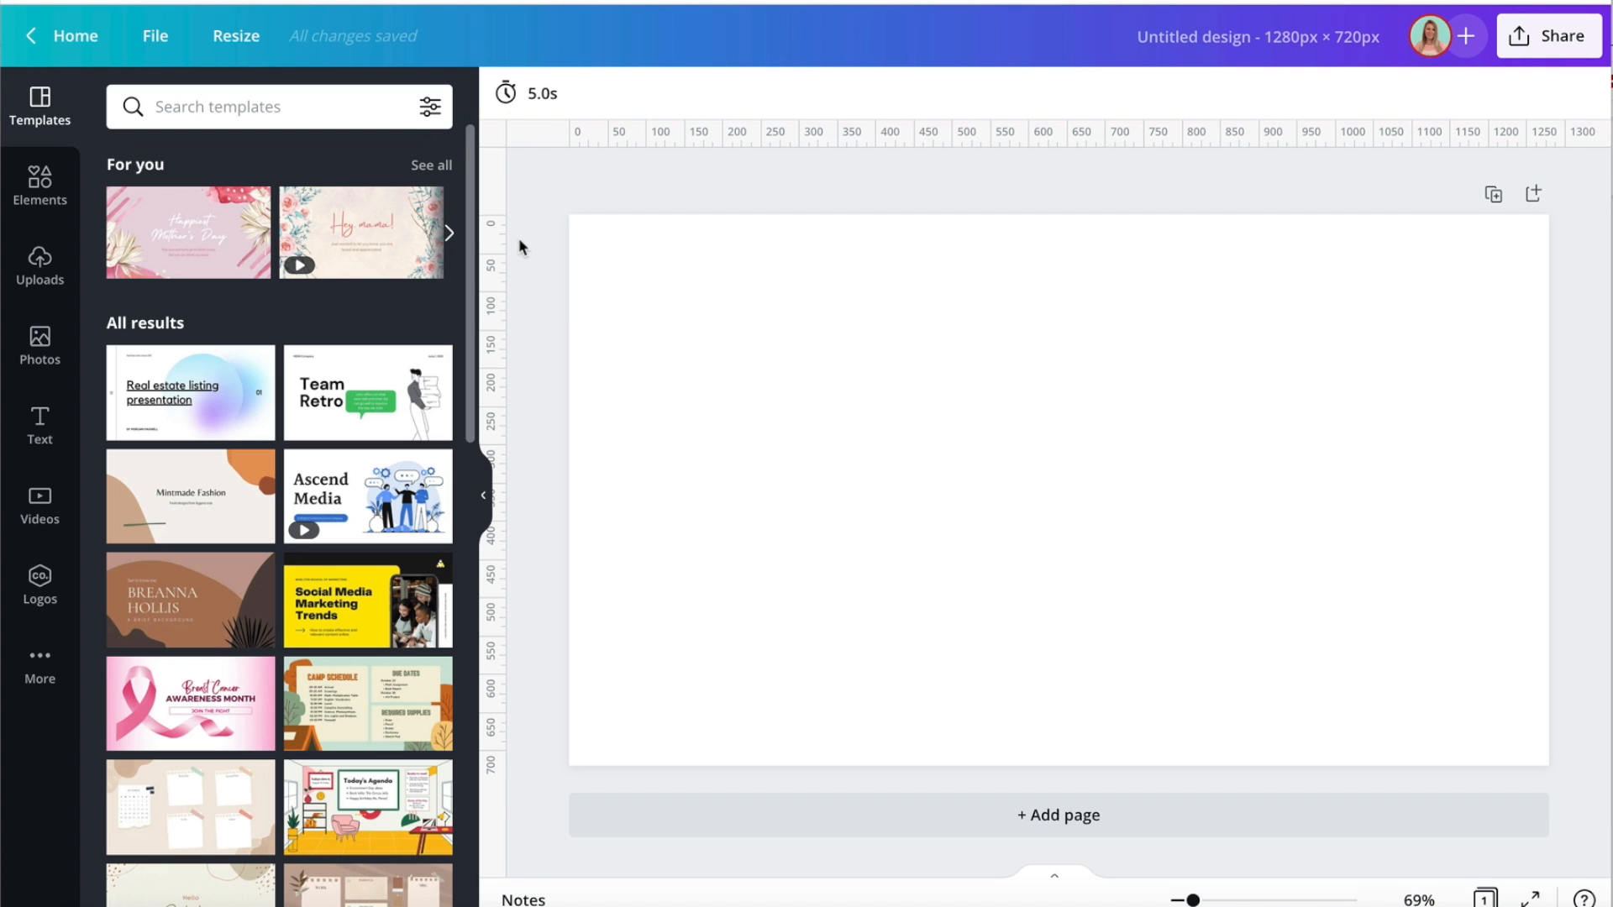
Search the stock photos for "gradient" and add the free blue-to-turquoise gradient image to the page.
left_click(51, 364)
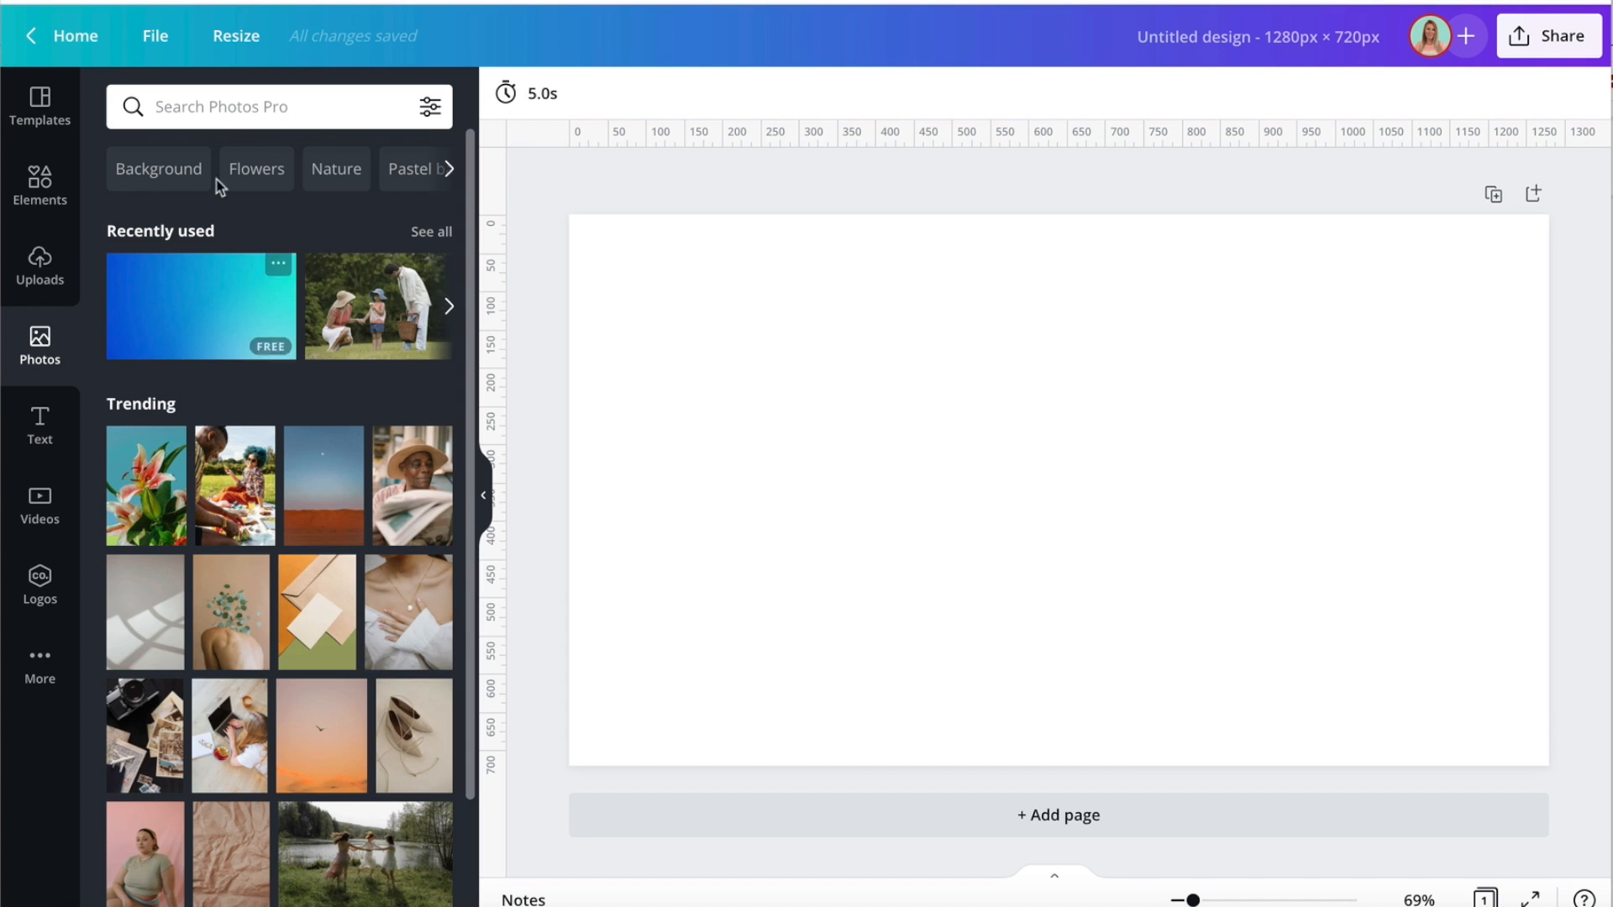
left_click(280, 112)
type("g")
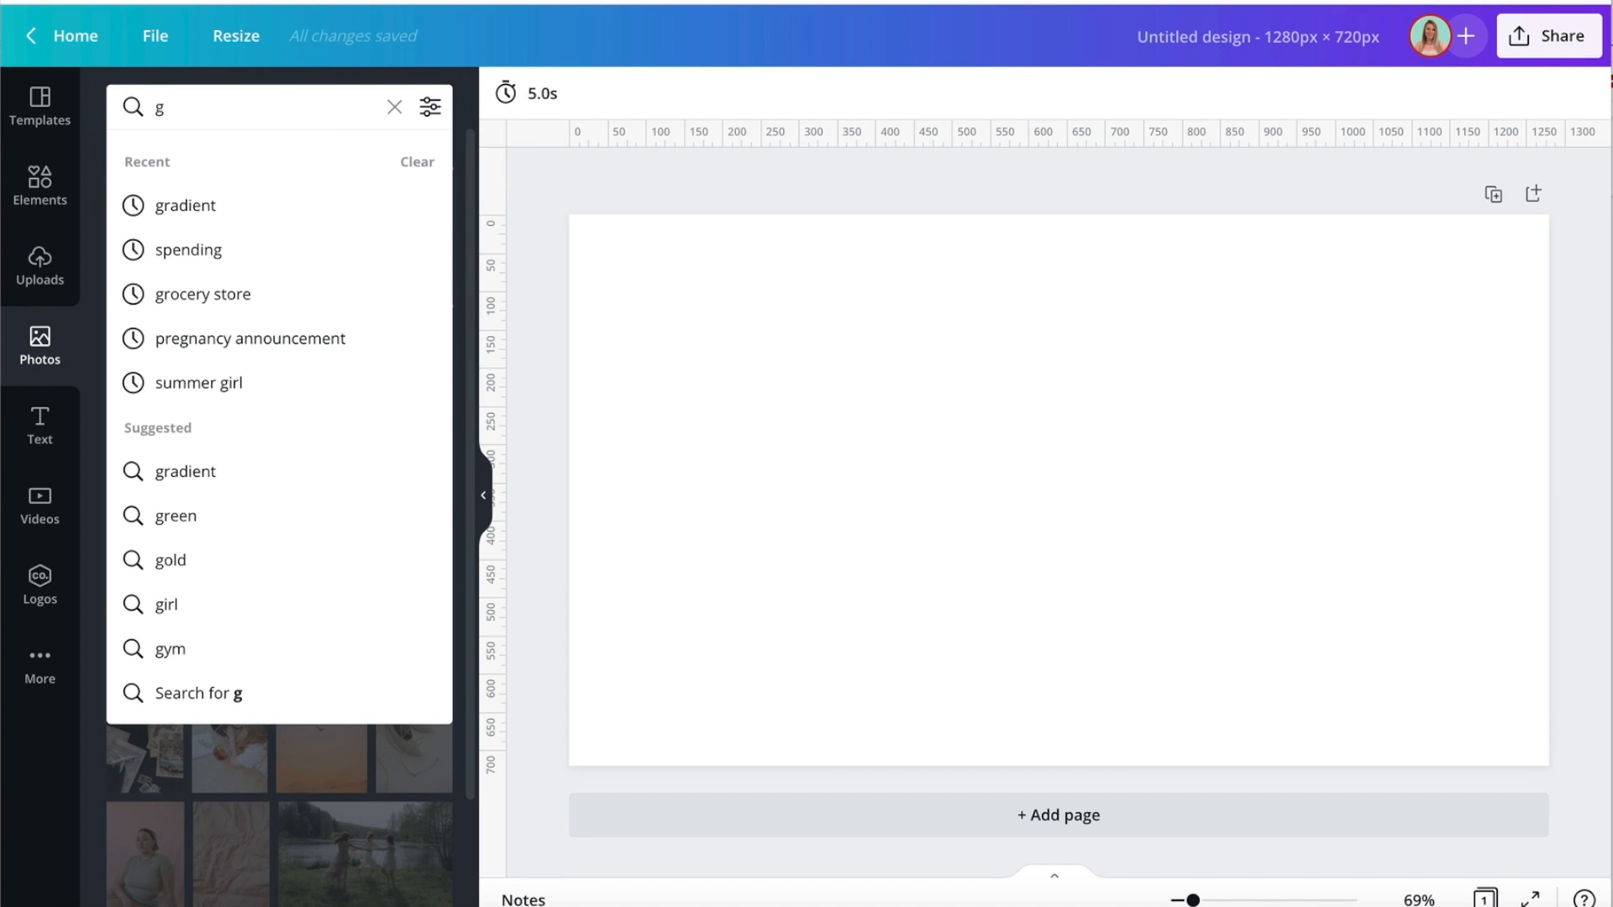
type("ra")
key("Down")
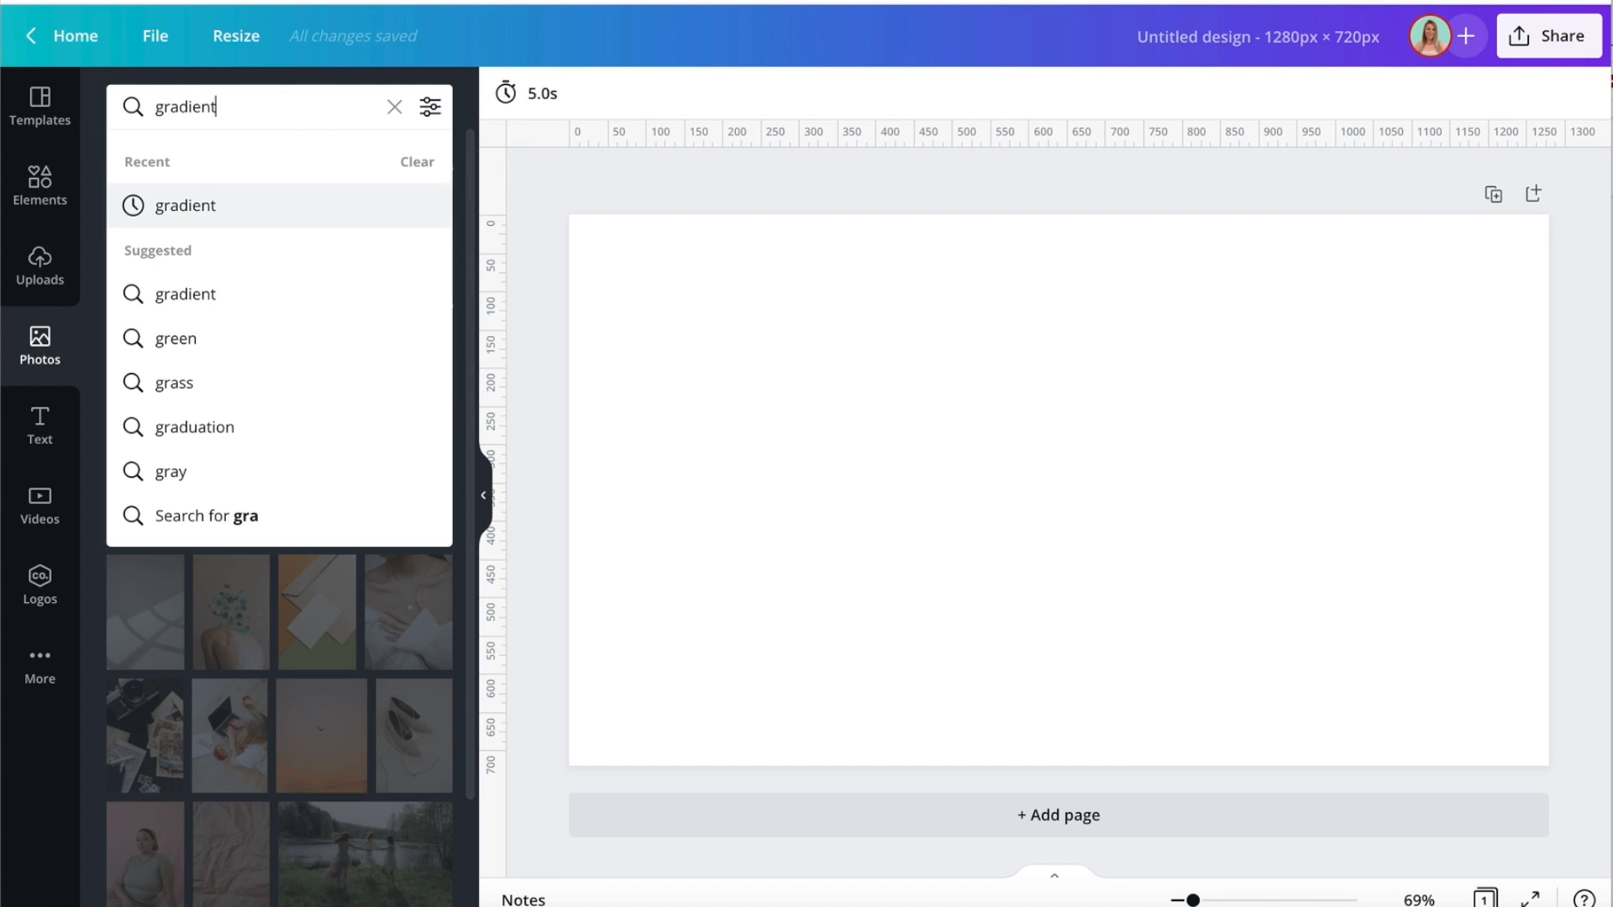
key("Return")
scroll(263, 298, "down", 10)
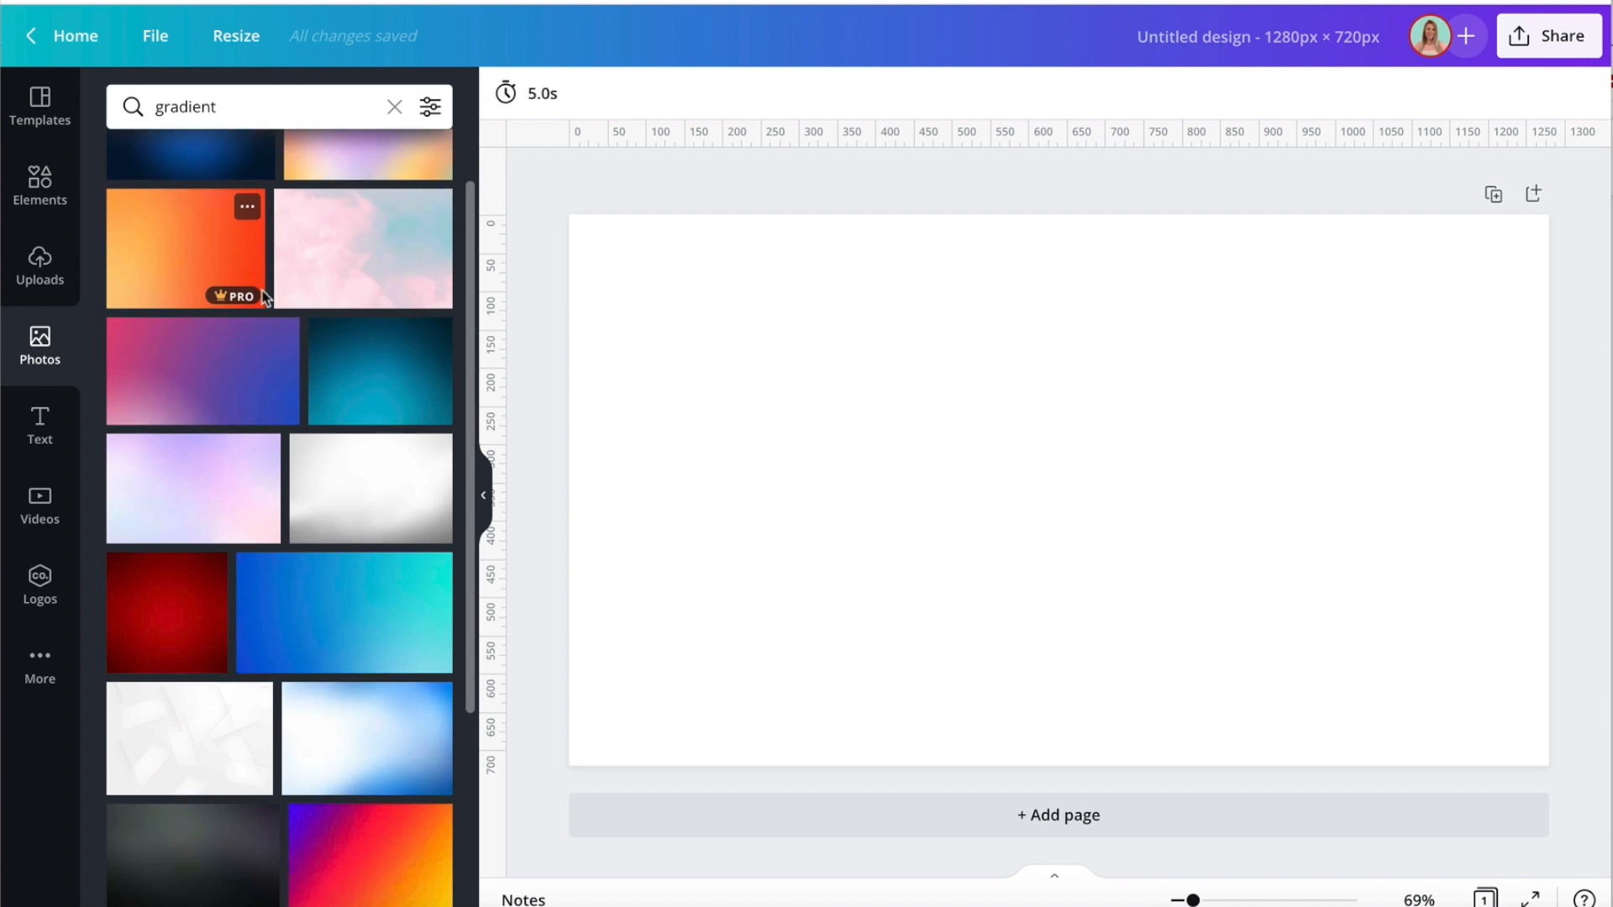
scroll(263, 299, "up", 10)
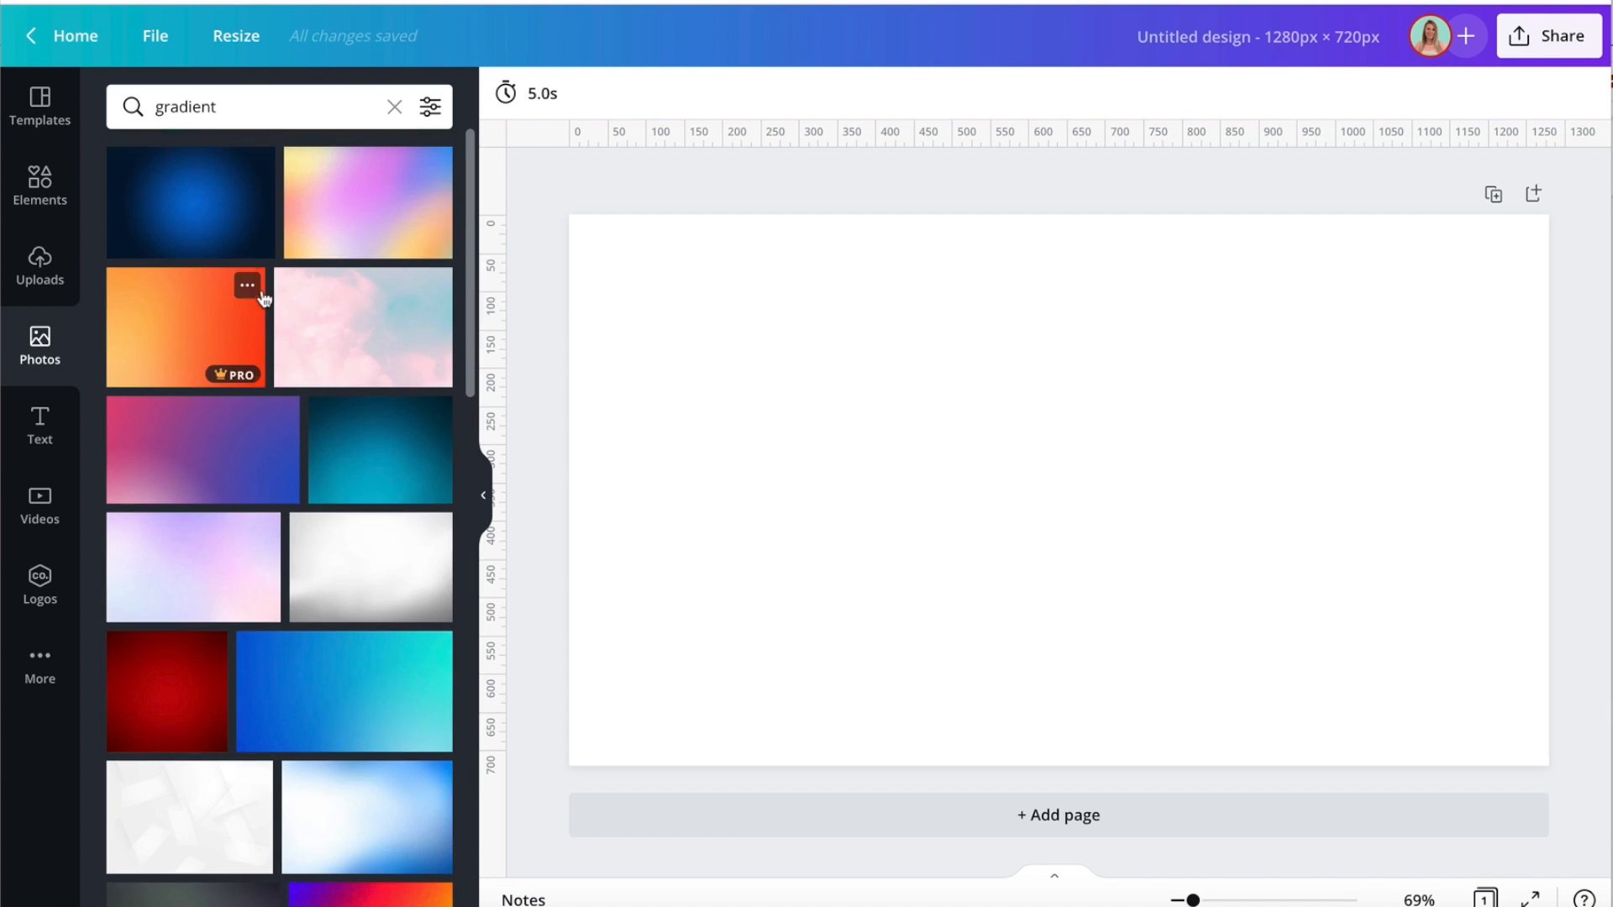
left_click(335, 709)
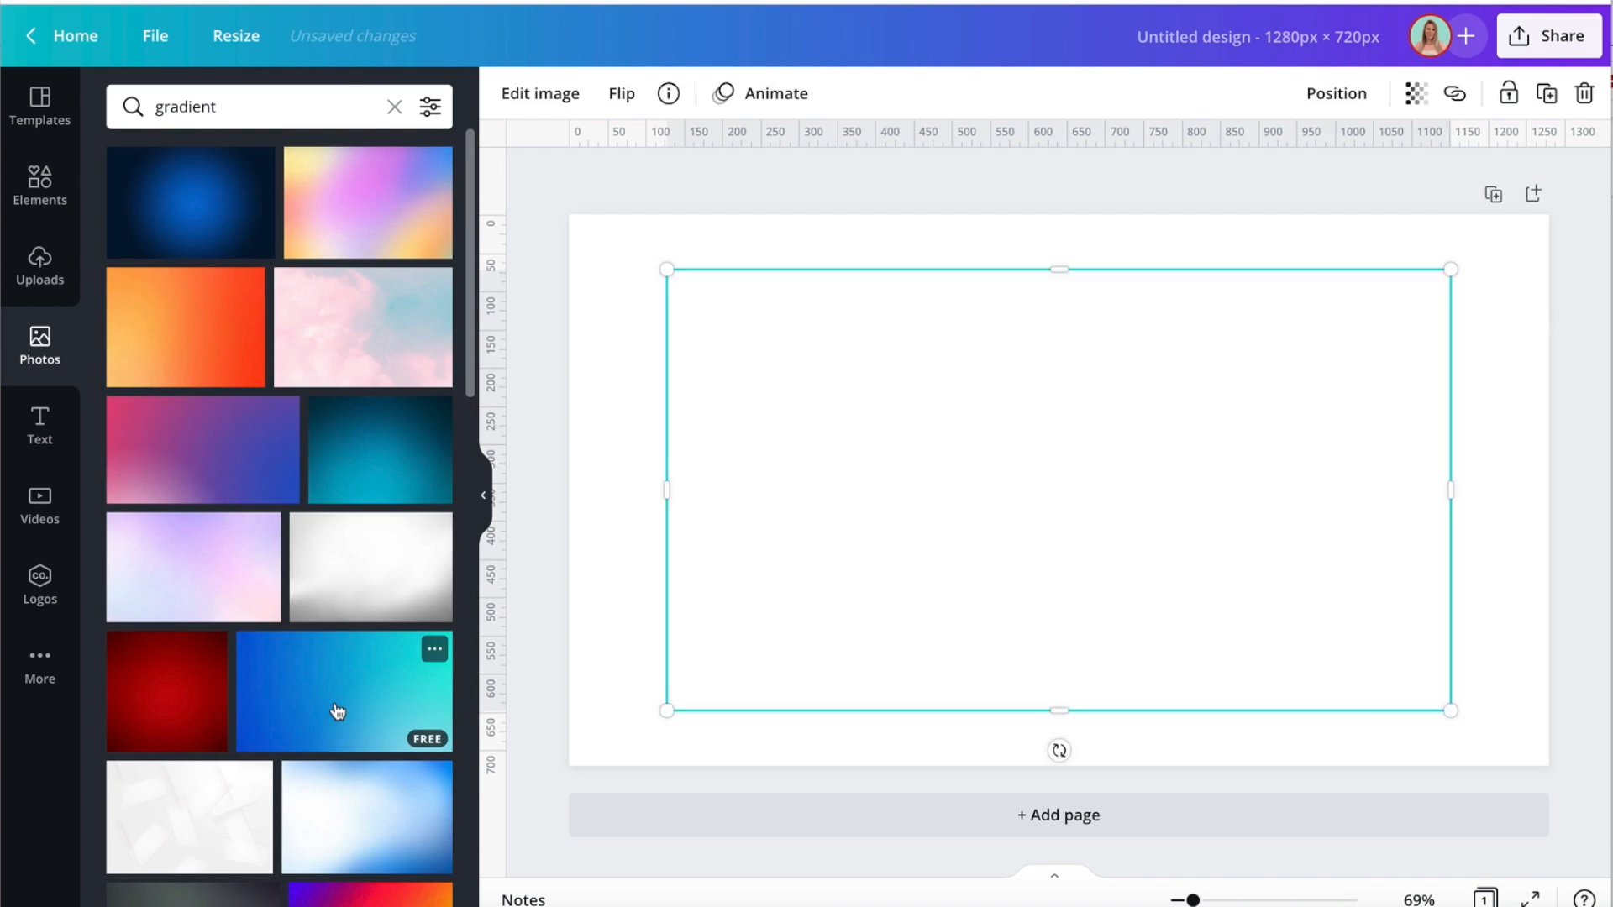
Align the gradient image with the page's upper-left corner and enlarge it to cover the whole page as background.
left_click_drag(1162, 486, 1065, 429)
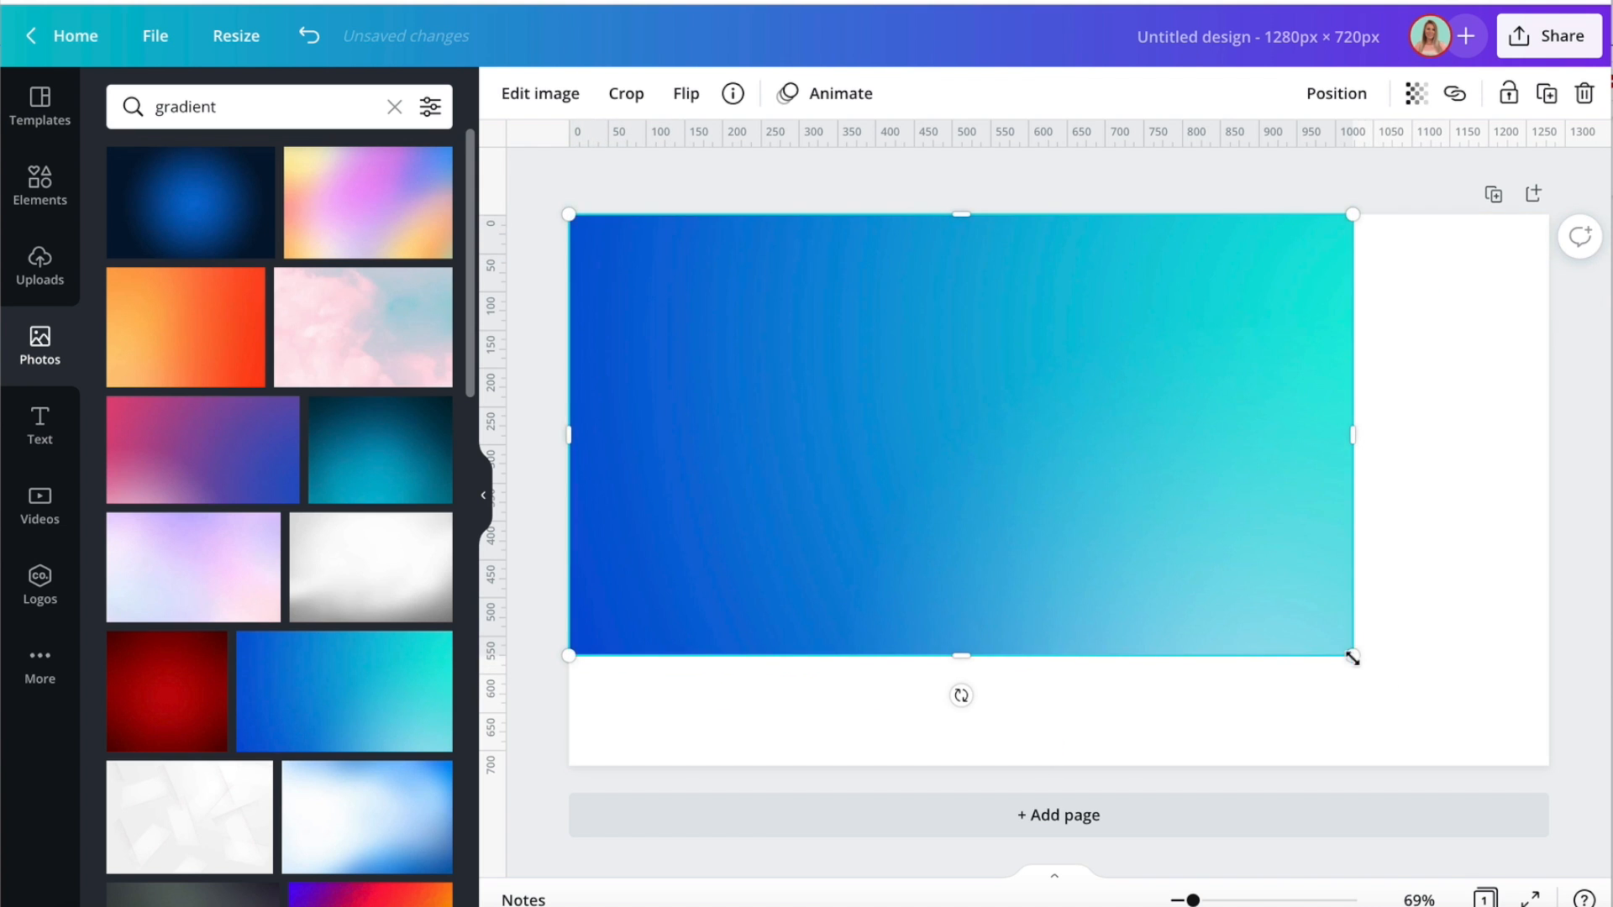
left_click_drag(1352, 657, 1568, 734)
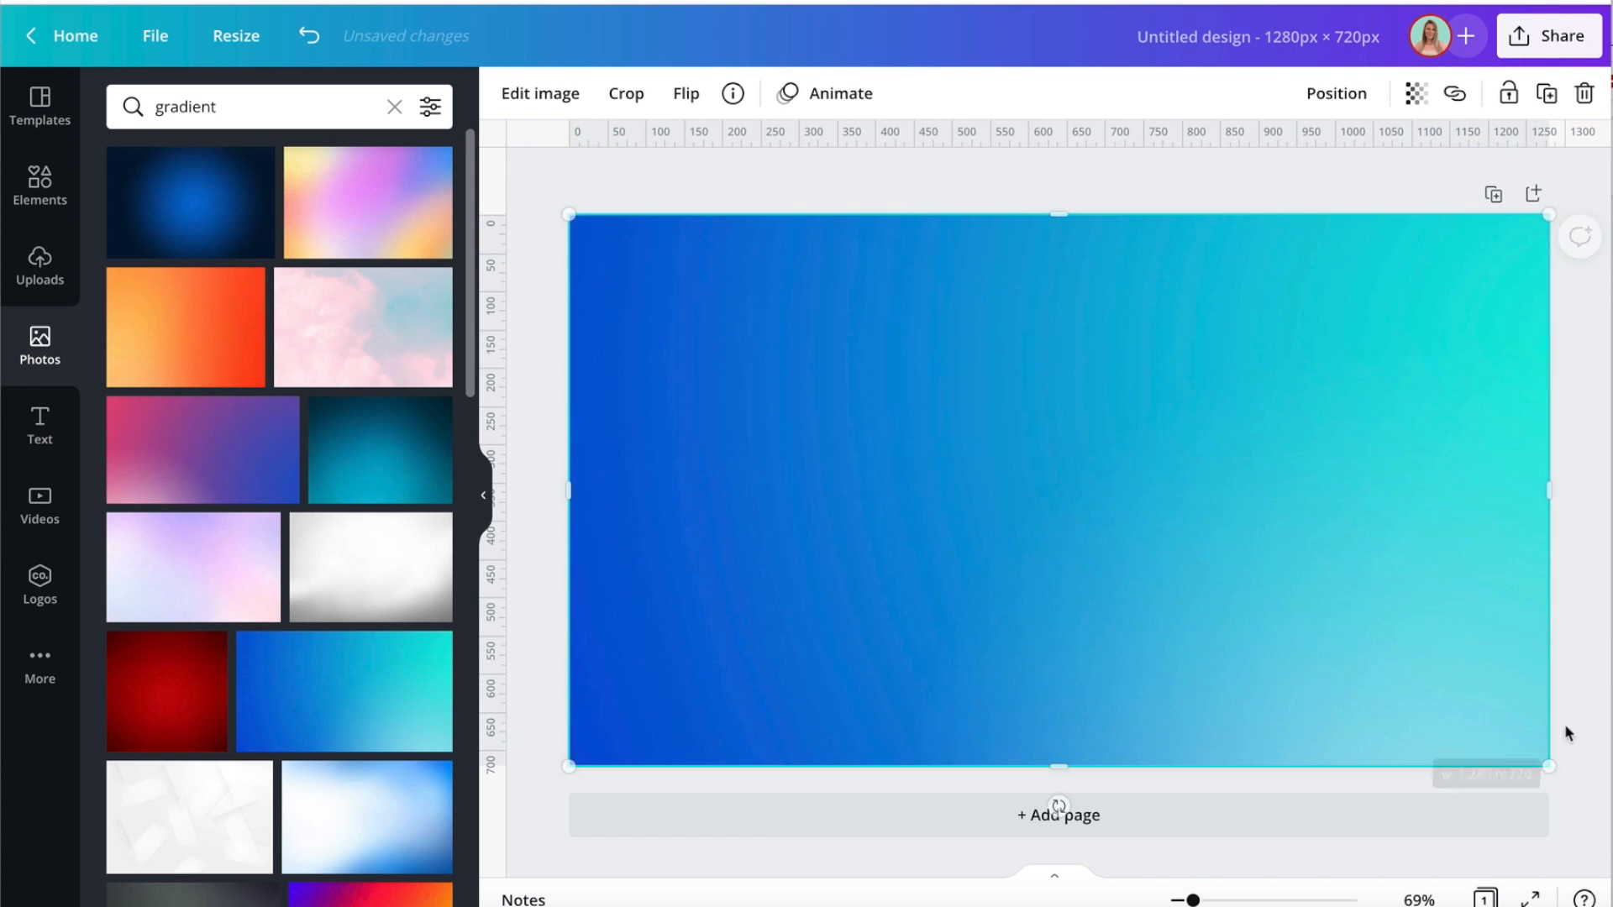
left_click(511, 603)
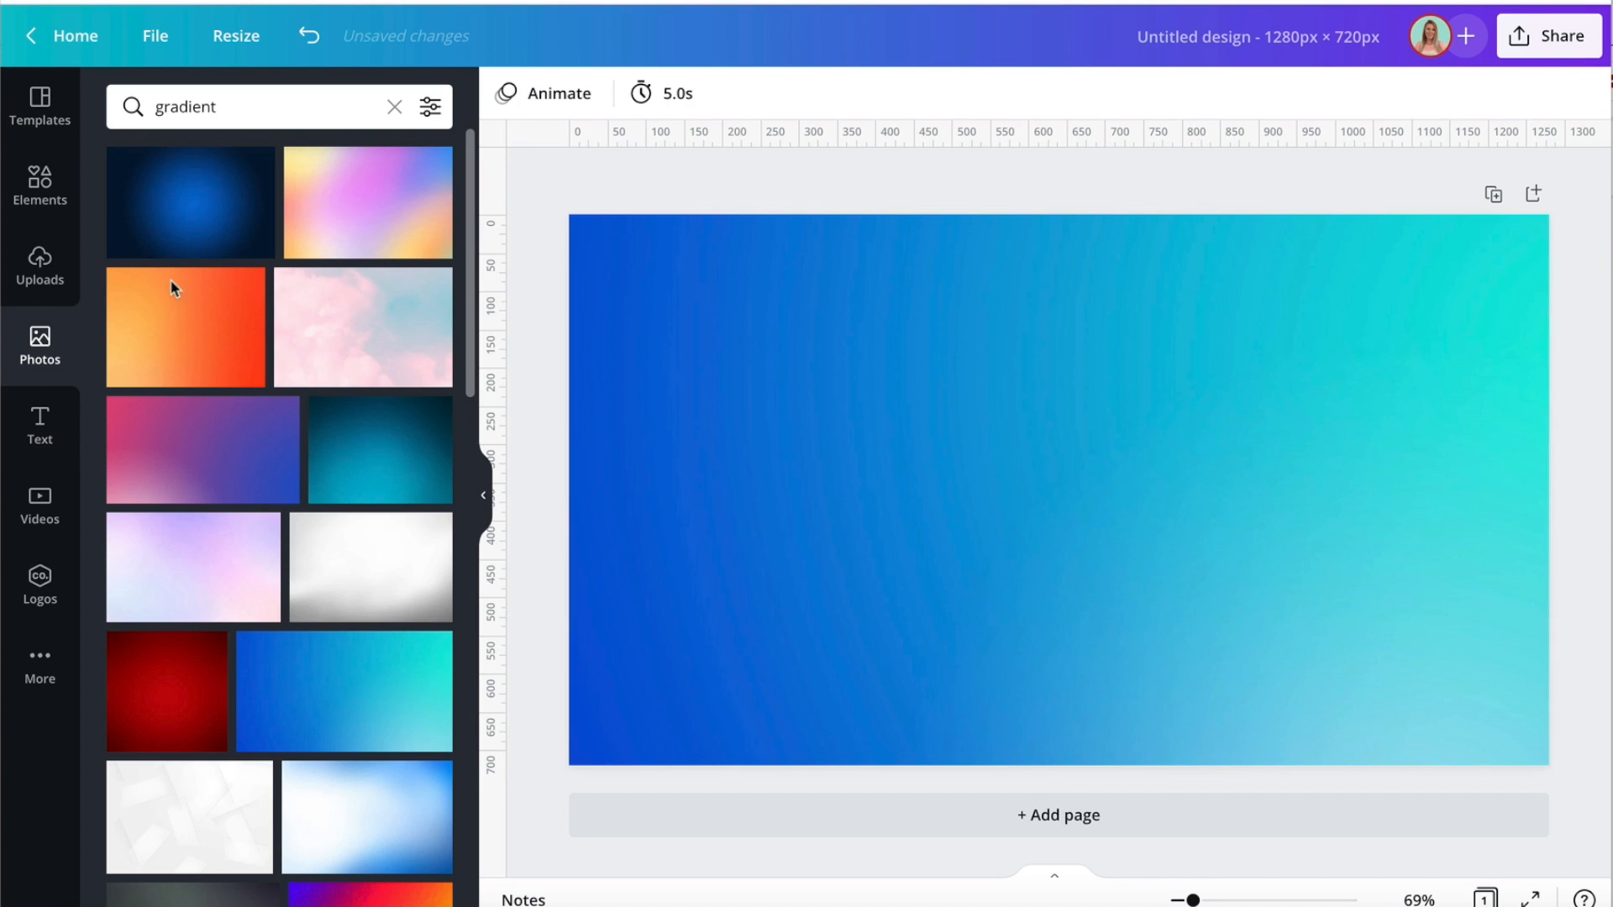
Add the uploaded cut-out photo of the pointing woman in the multicoloured top to the page.
left_click(53, 283)
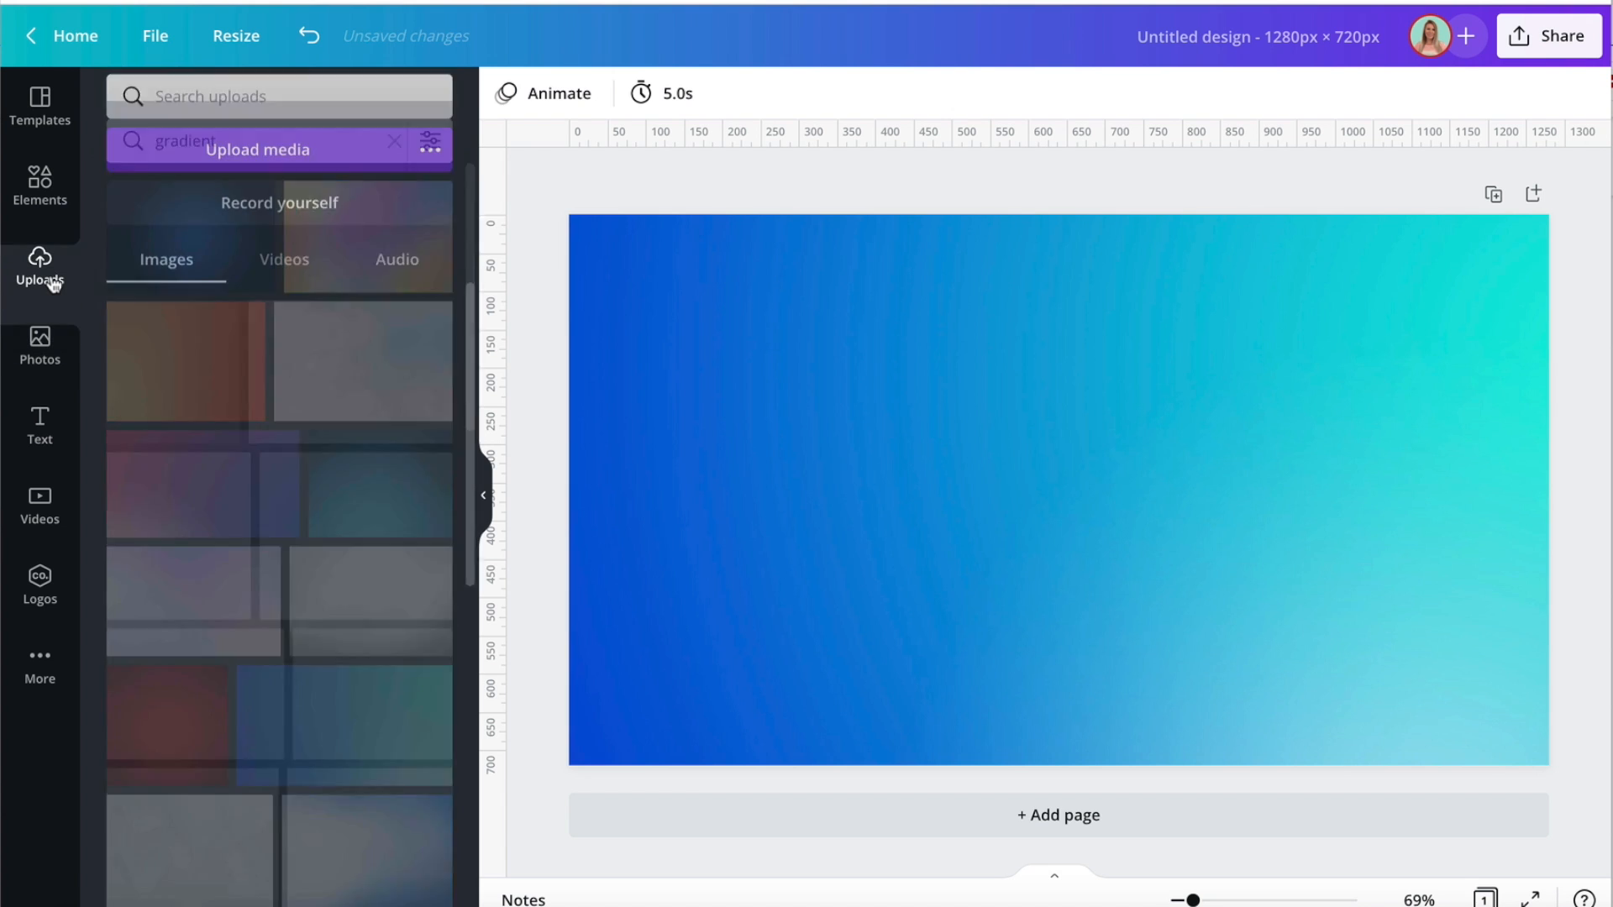
left_click(325, 168)
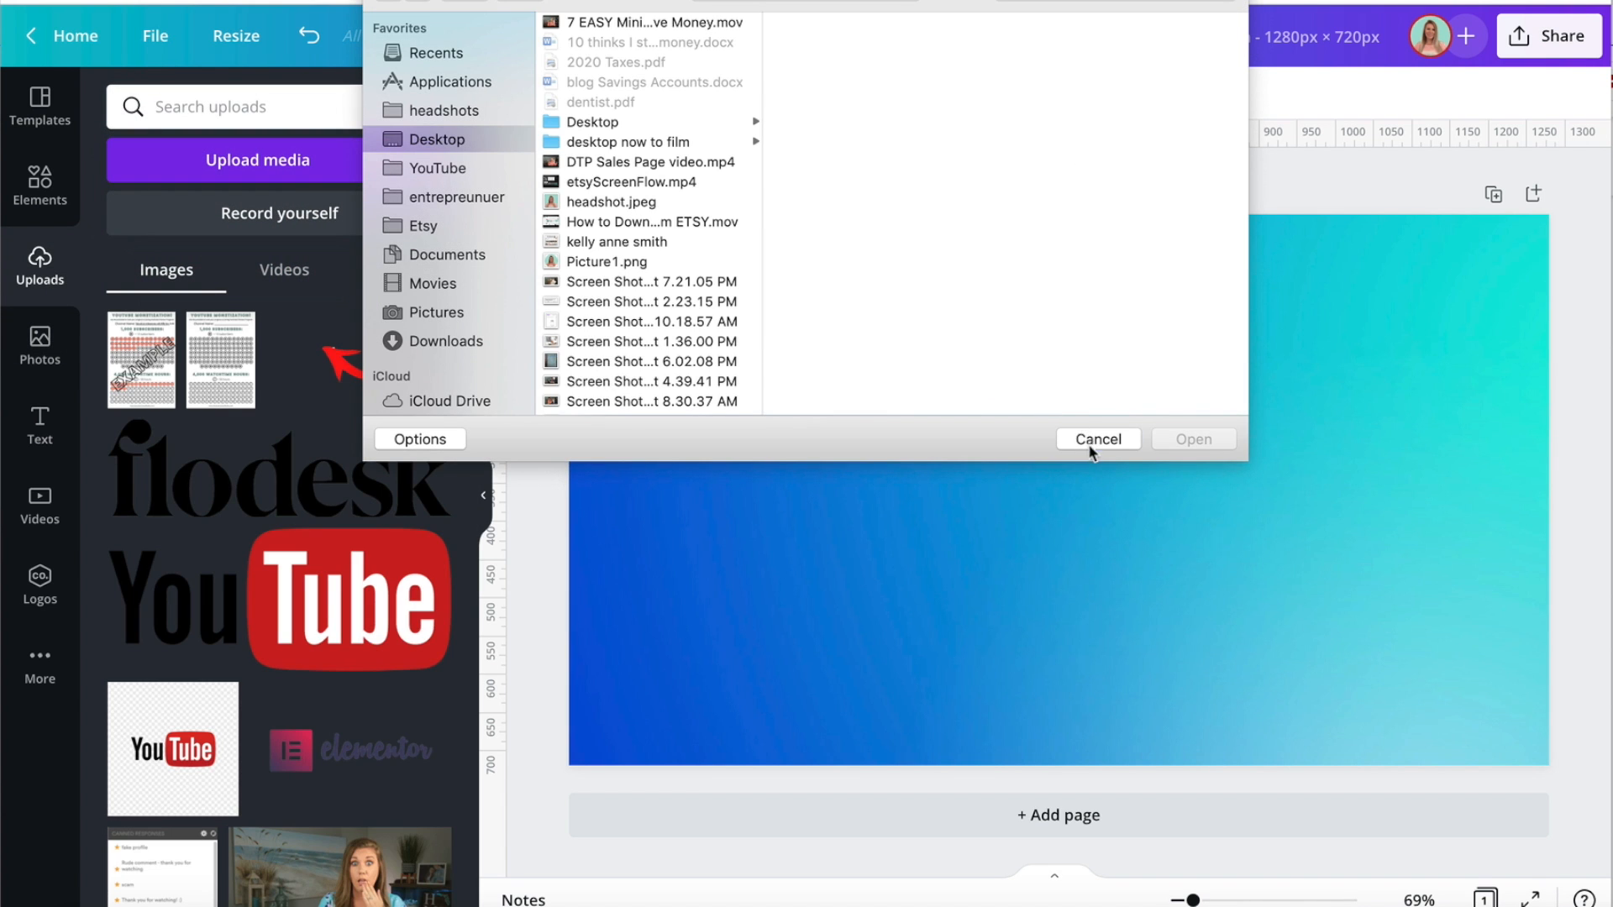
left_click(1091, 450)
scroll(336, 445, "down", 4)
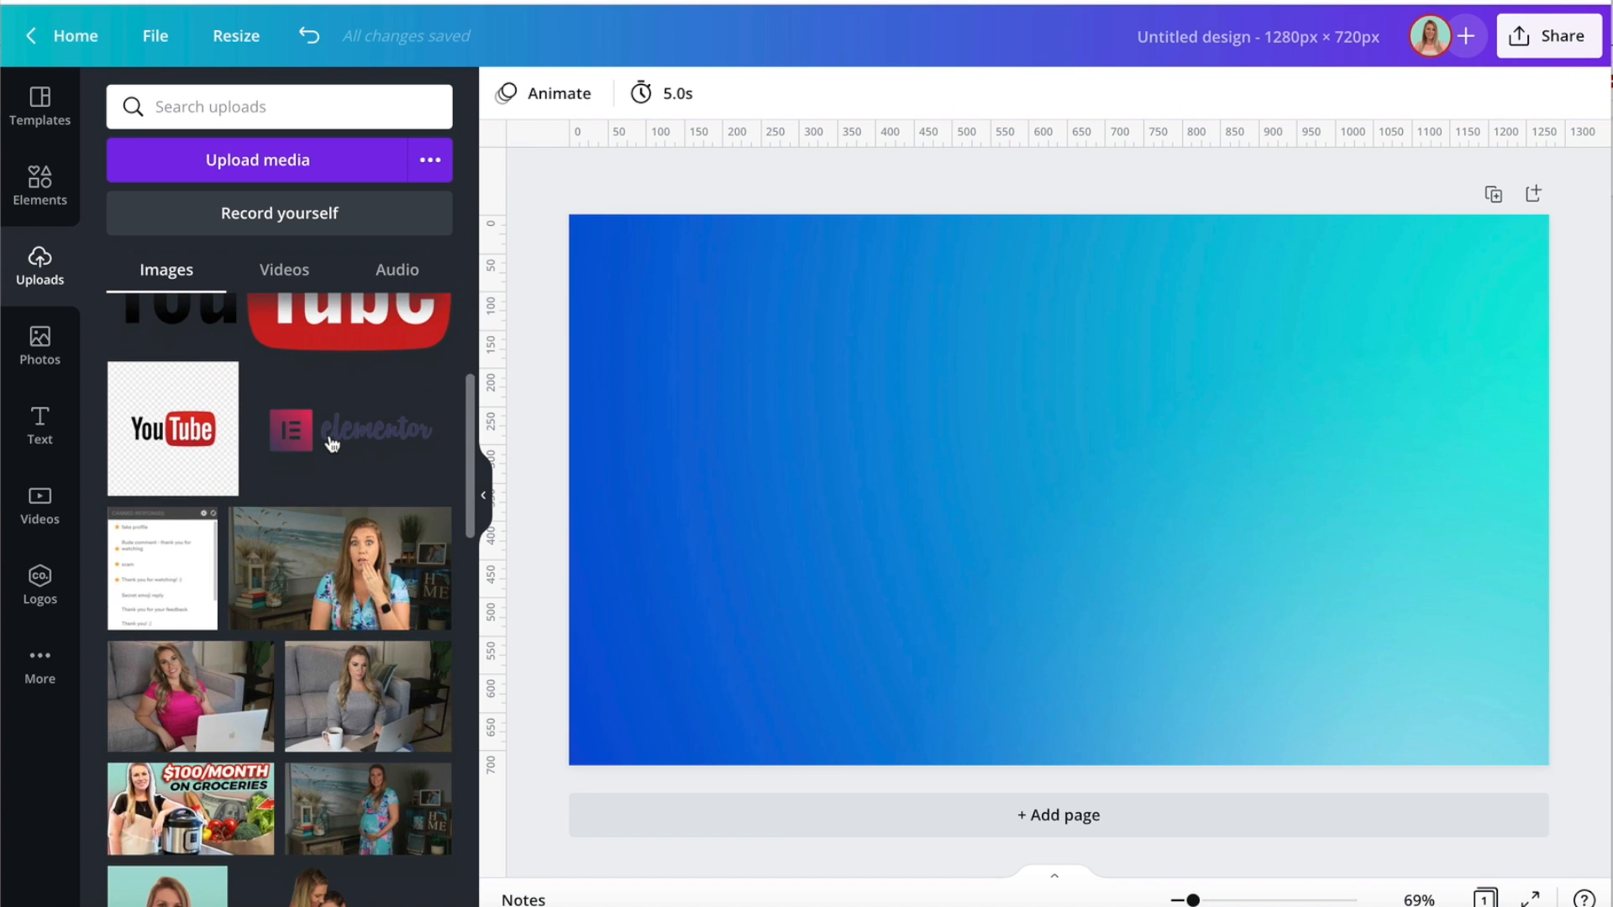
scroll(332, 444, "down", 10)
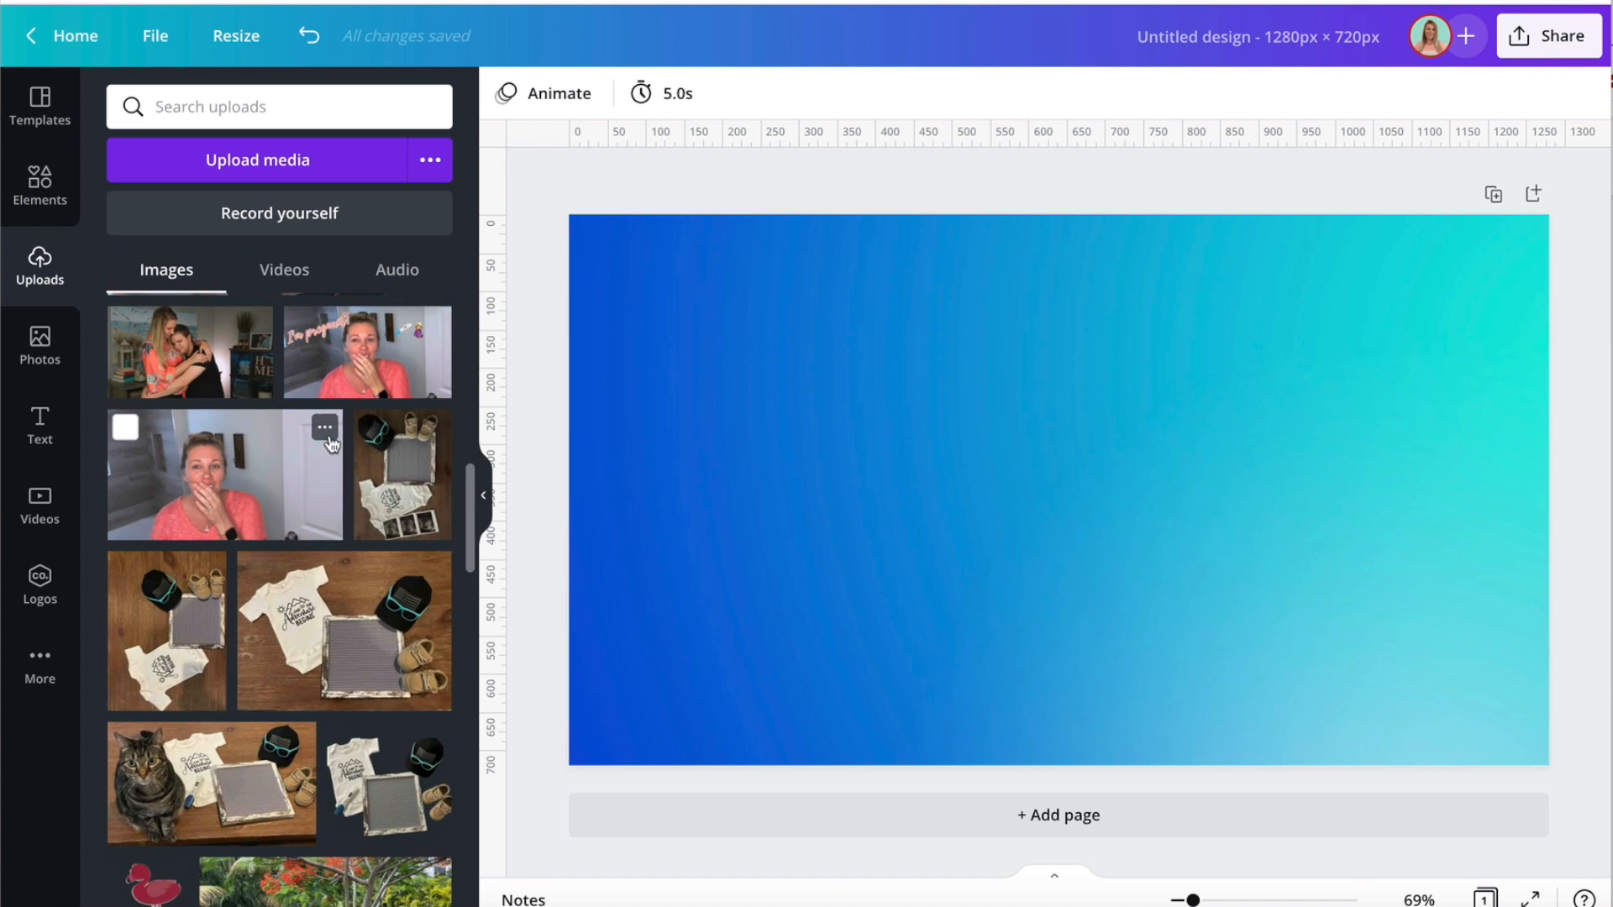
scroll(332, 443, "down", 10)
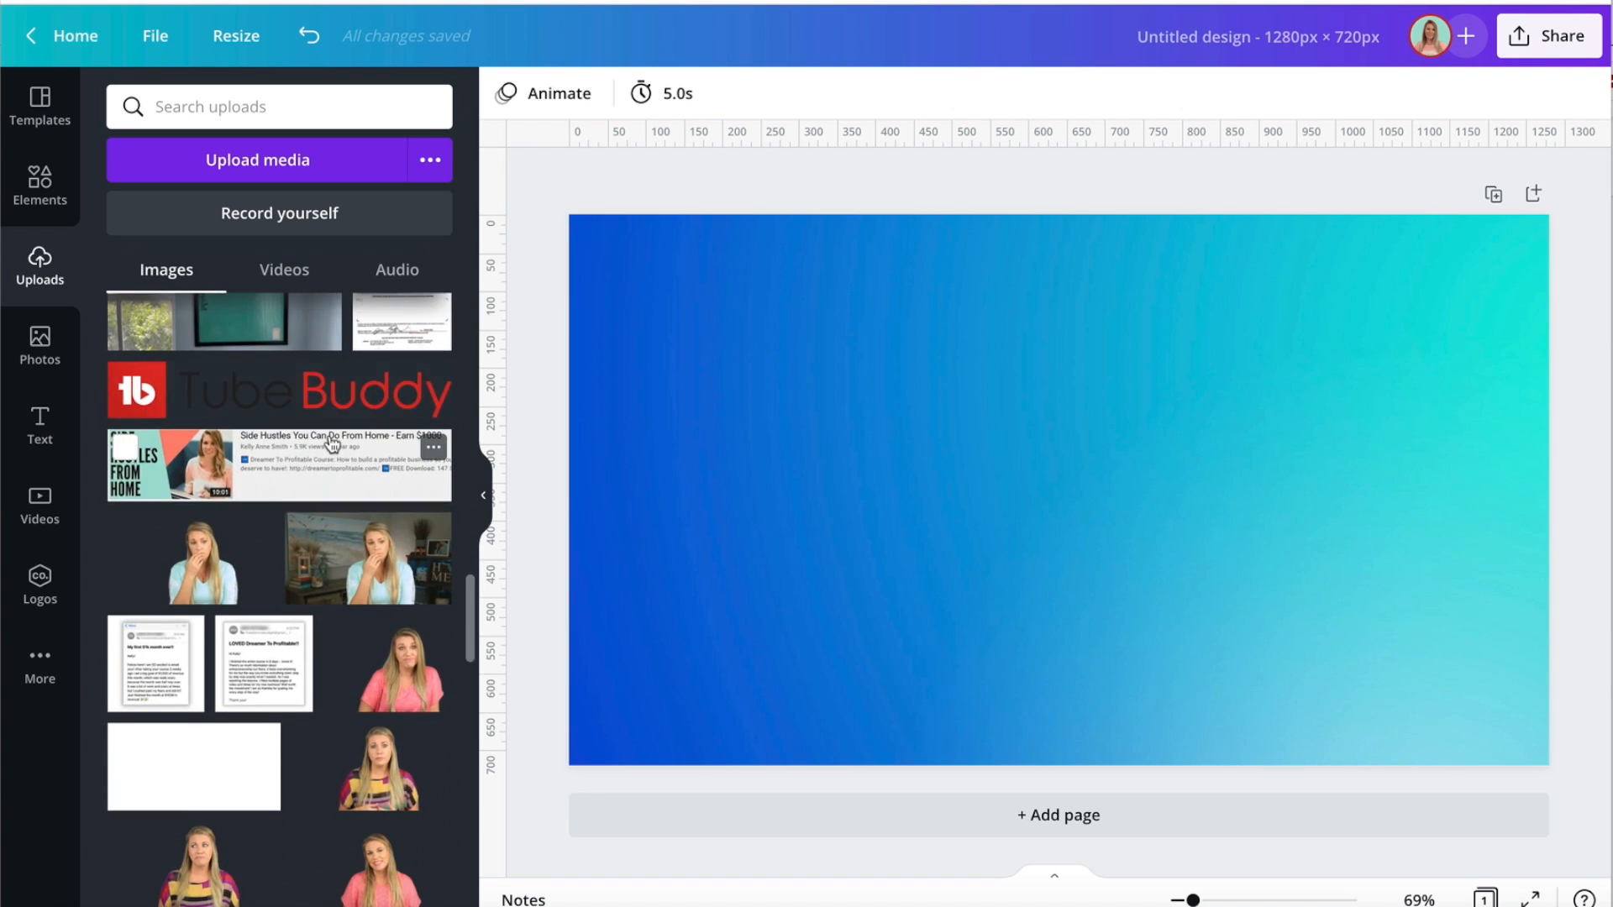
scroll(332, 443, "down", 5)
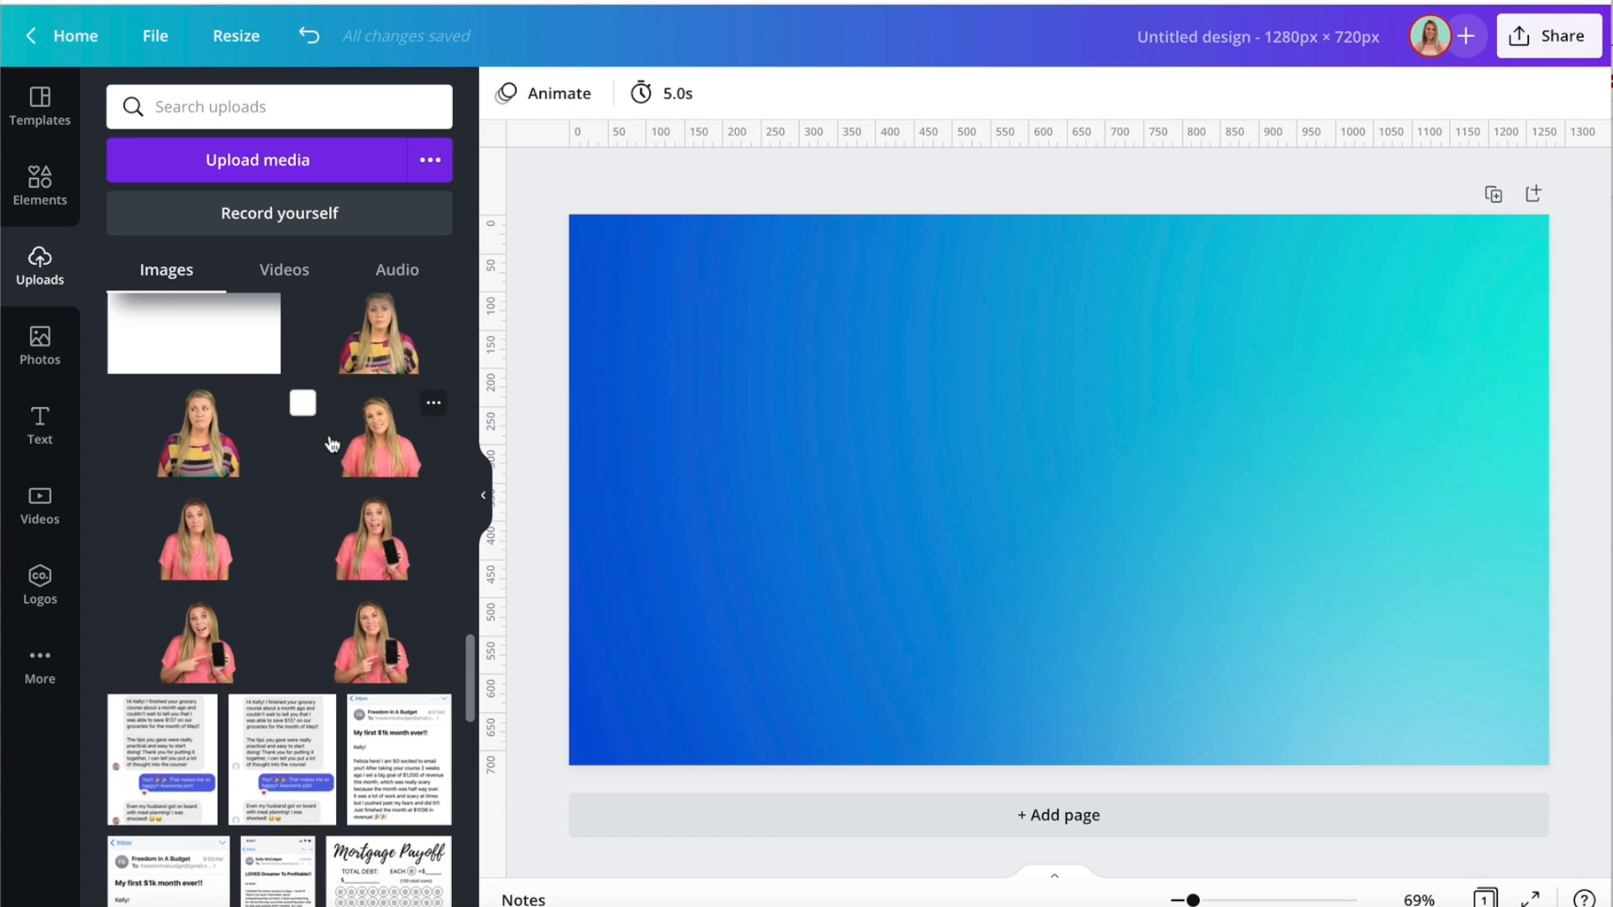
scroll(332, 443, "down", 8)
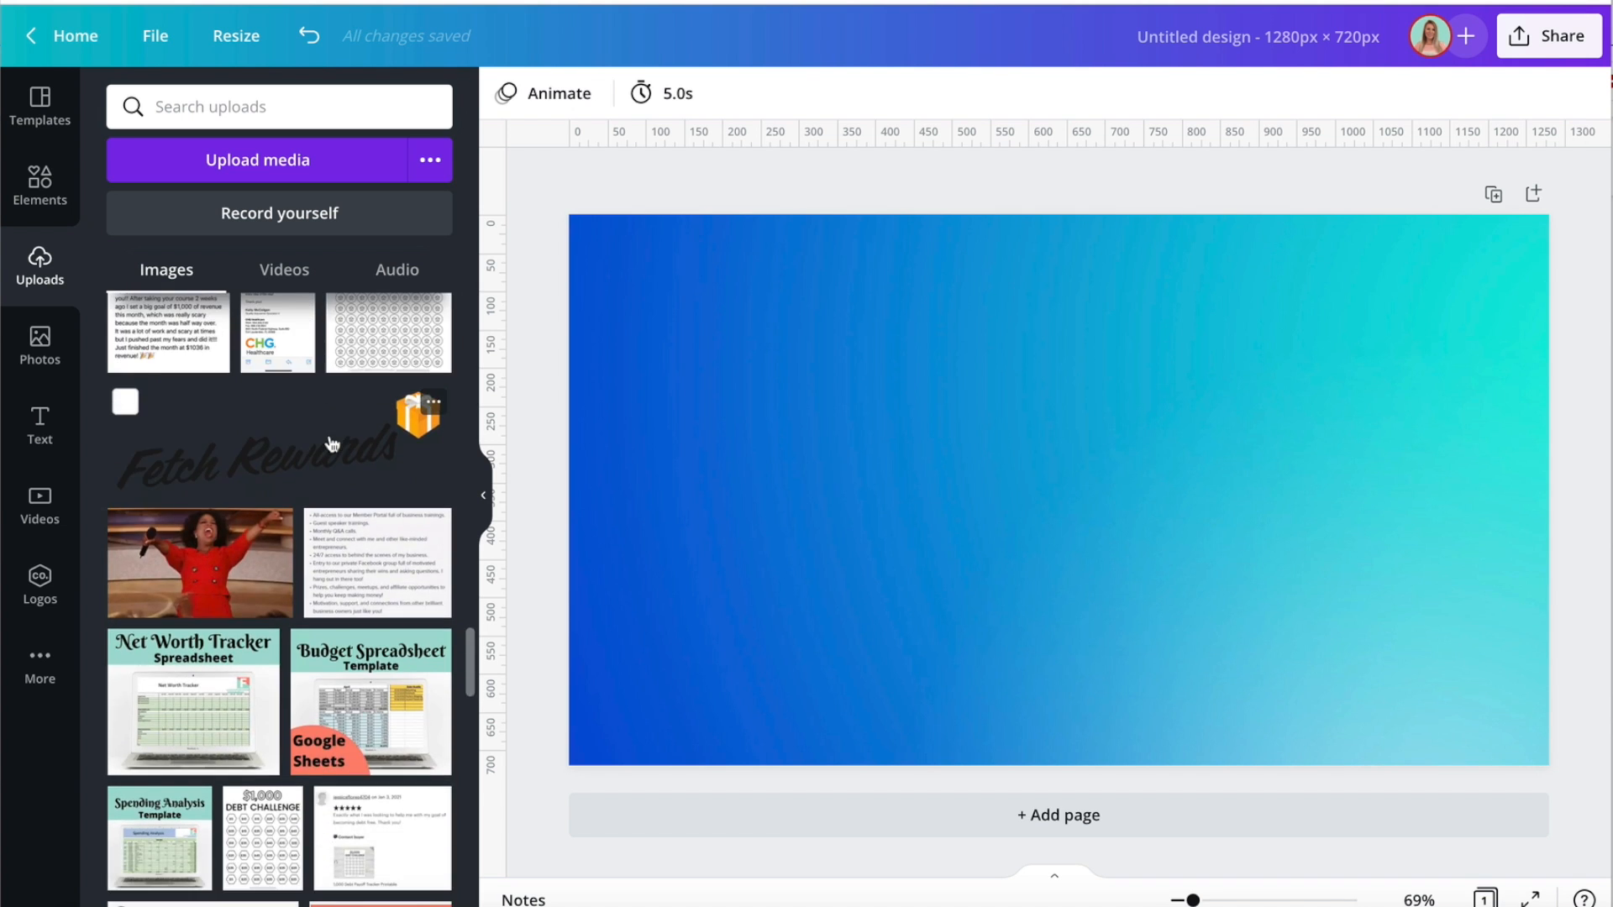
scroll(332, 443, "down", 10)
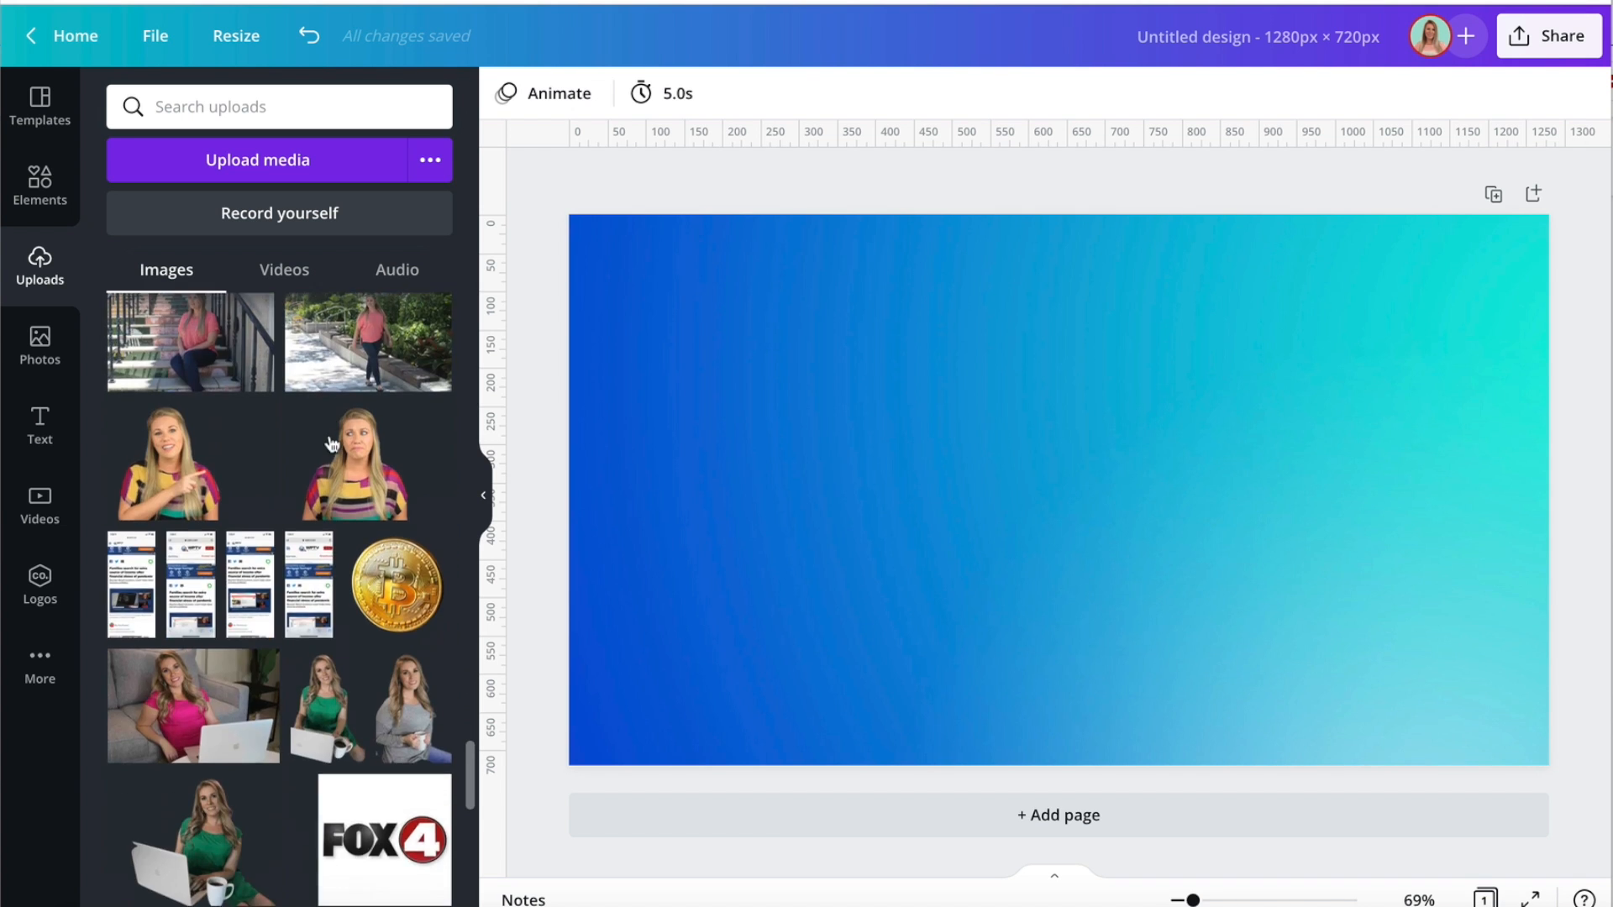
scroll(331, 443, "down", 1)
scroll(332, 444, "up", 1)
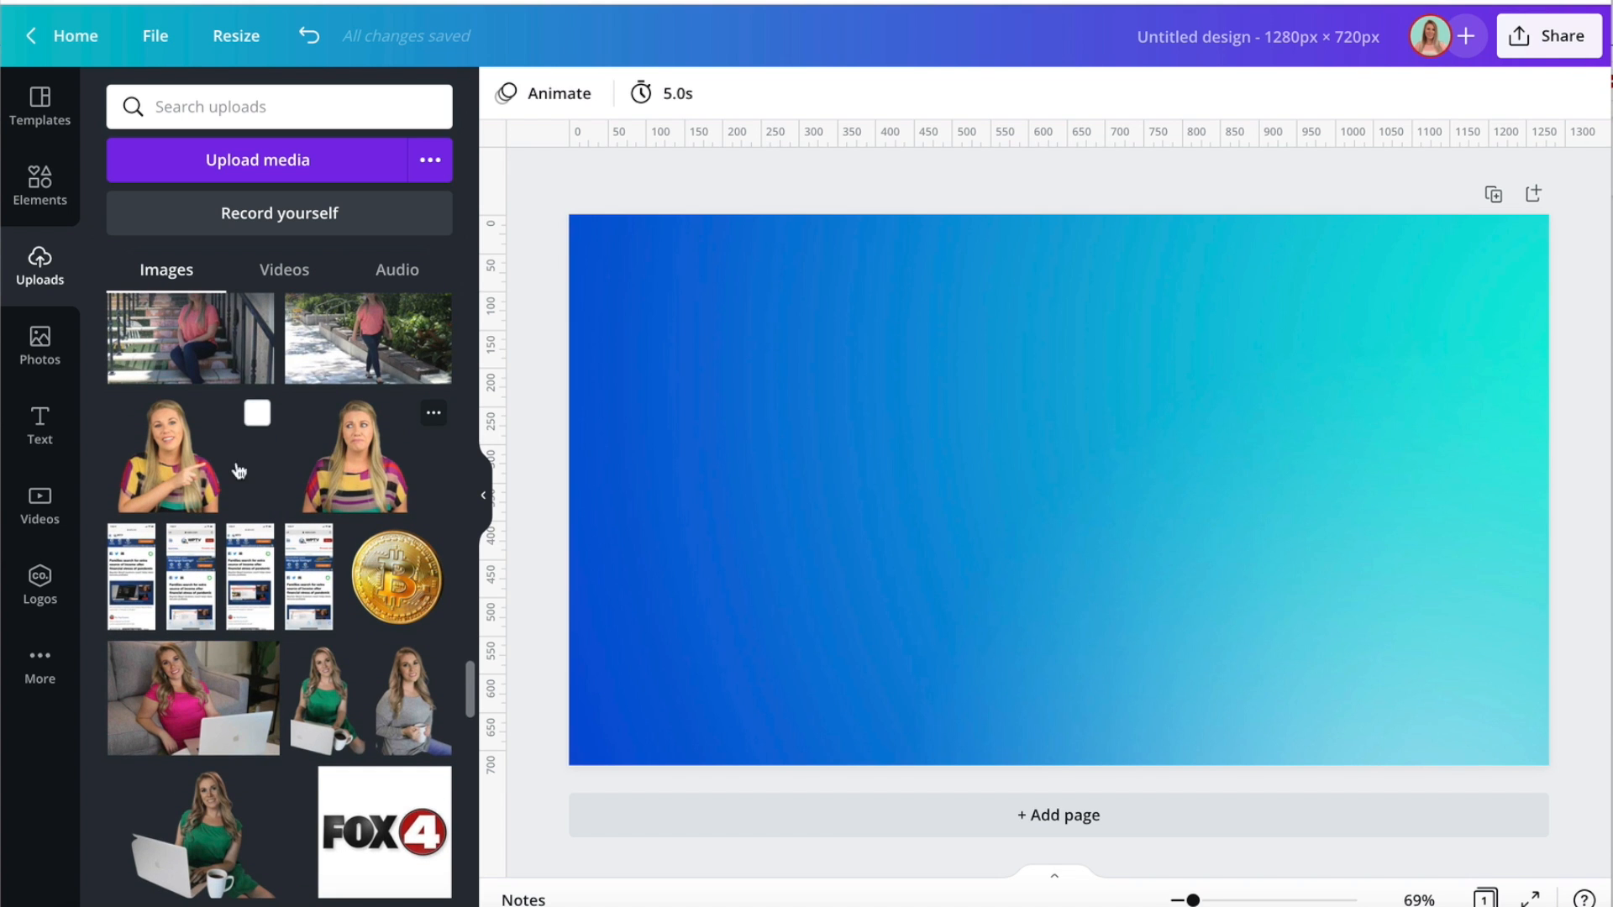
left_click(176, 472)
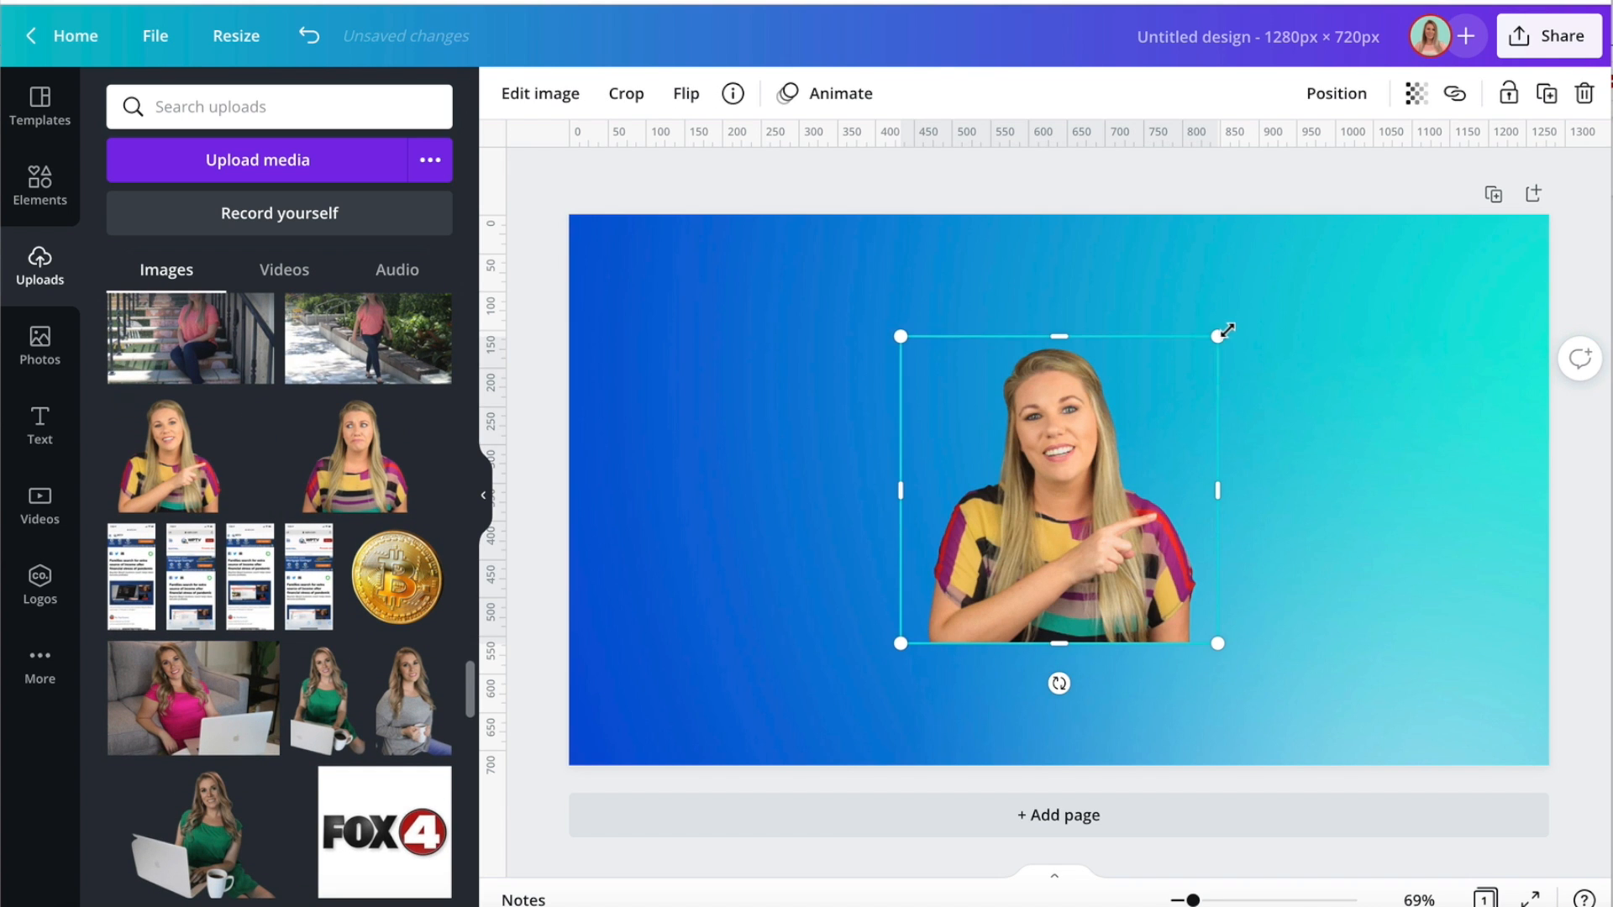
Enlarge the woman's cut-out to the full page height and place it against the page's right edge.
left_click_drag(1226, 331, 1386, 176)
left_click_drag(1245, 402, 1373, 533)
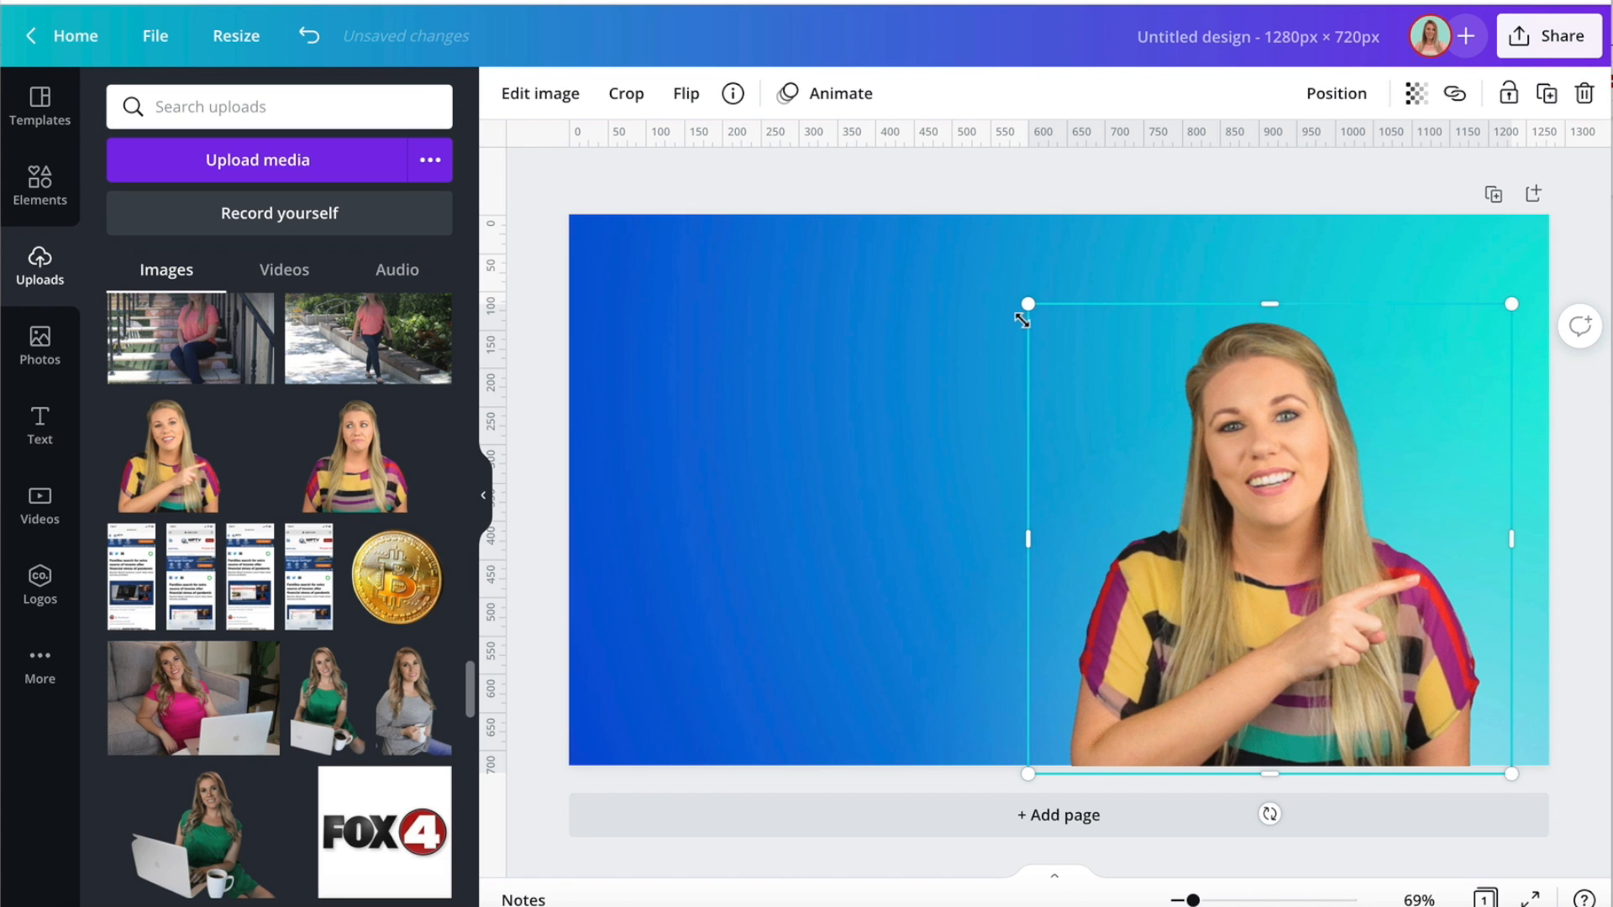
left_click_drag(1029, 311, 964, 196)
left_click_drag(1138, 347, 1158, 336)
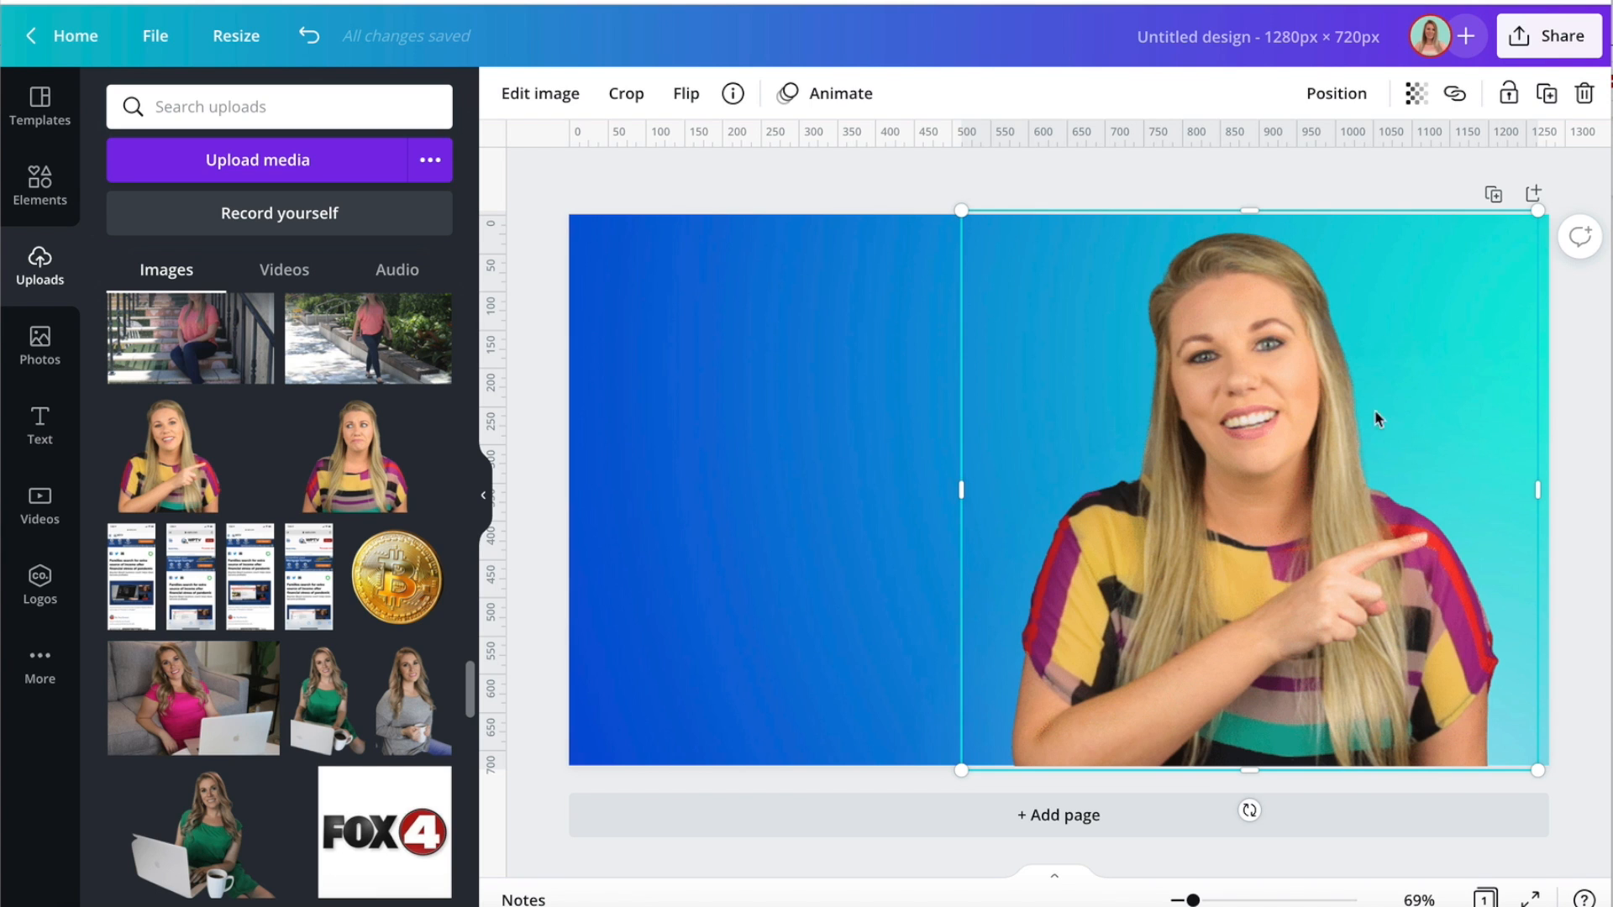
left_click_drag(1189, 548, 1201, 551)
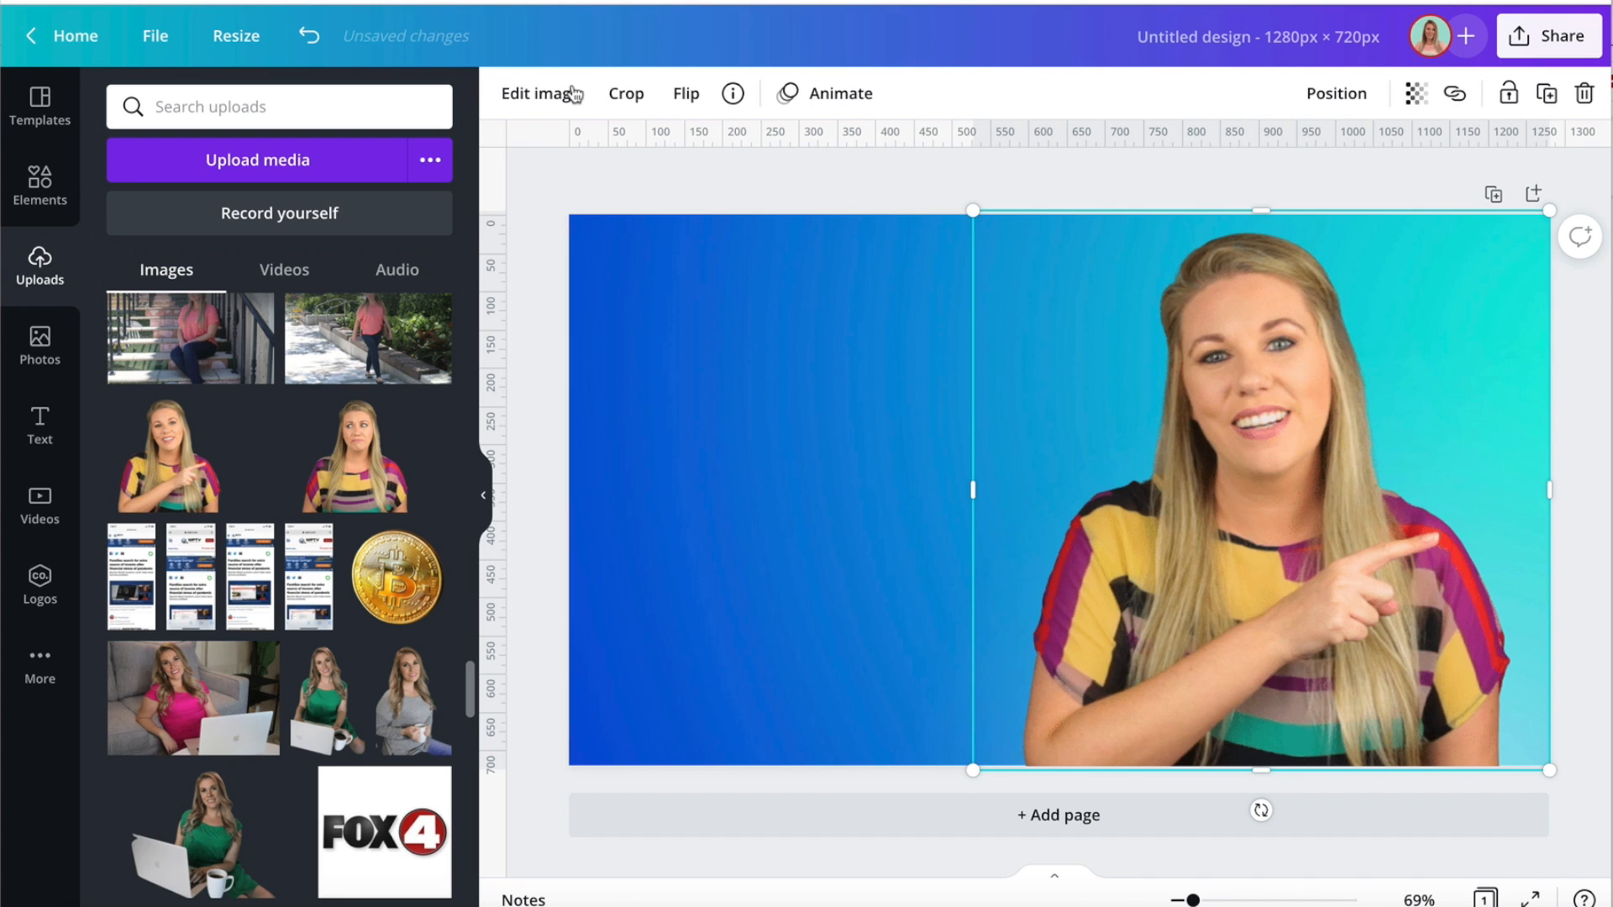
Flip the woman's cut-out horizontally and enlarge it beyond the page's right and bottom edges.
left_click(686, 93)
left_click(688, 151)
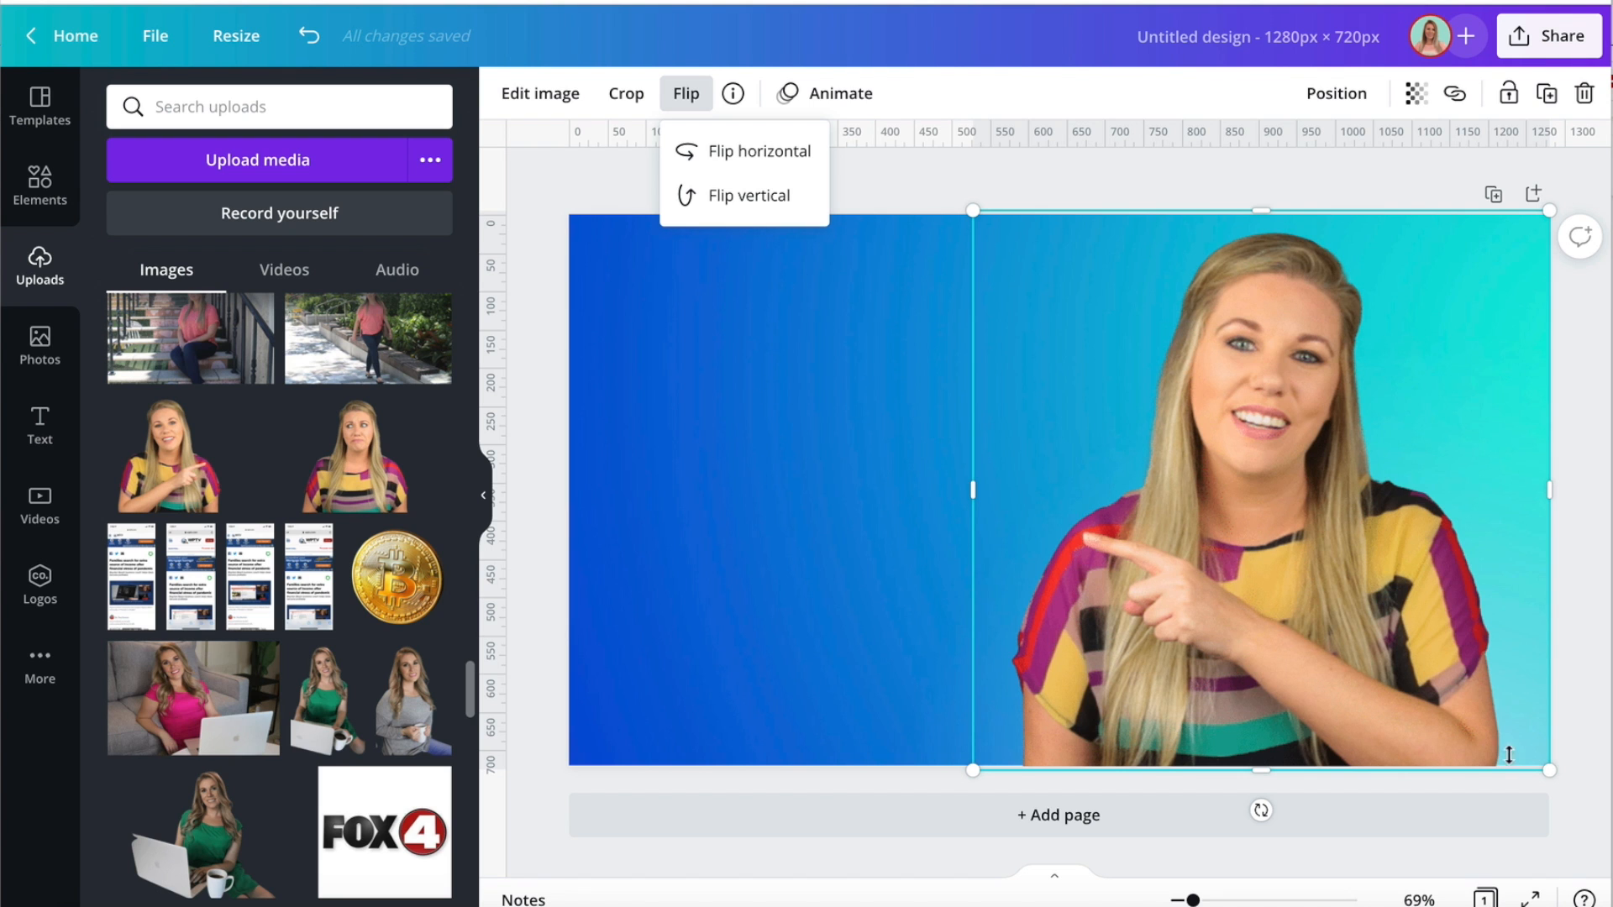
left_click_drag(1549, 767, 1609, 894)
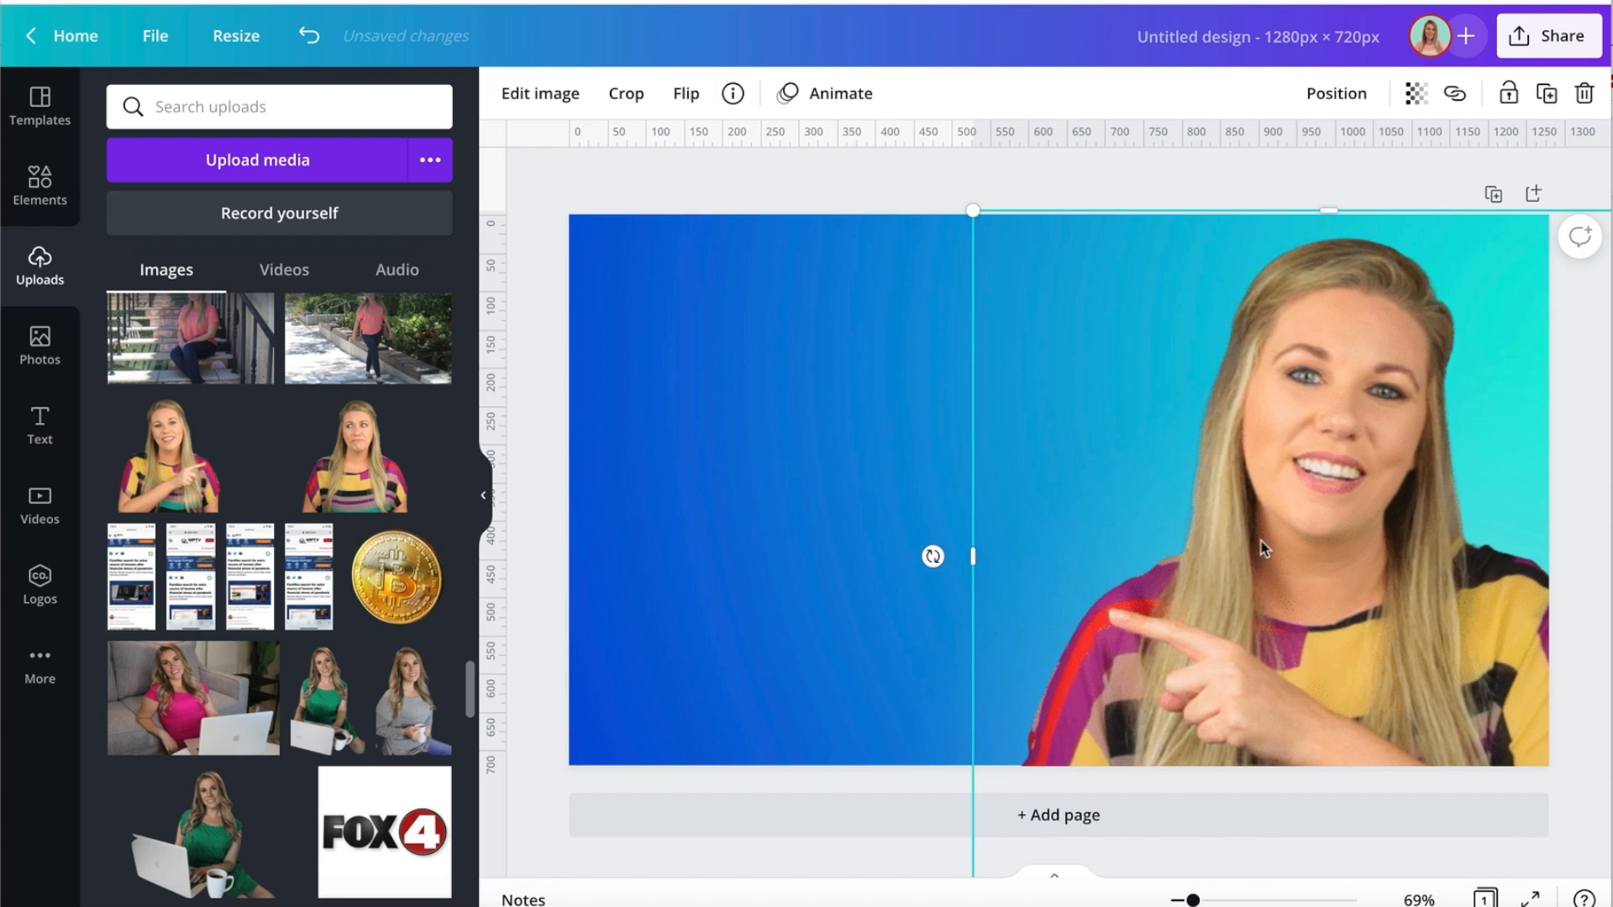
Move the woman's cut-out up and to the left so her head reaches the page's top edge, then deselect it.
left_click_drag(1263, 548, 1209, 517)
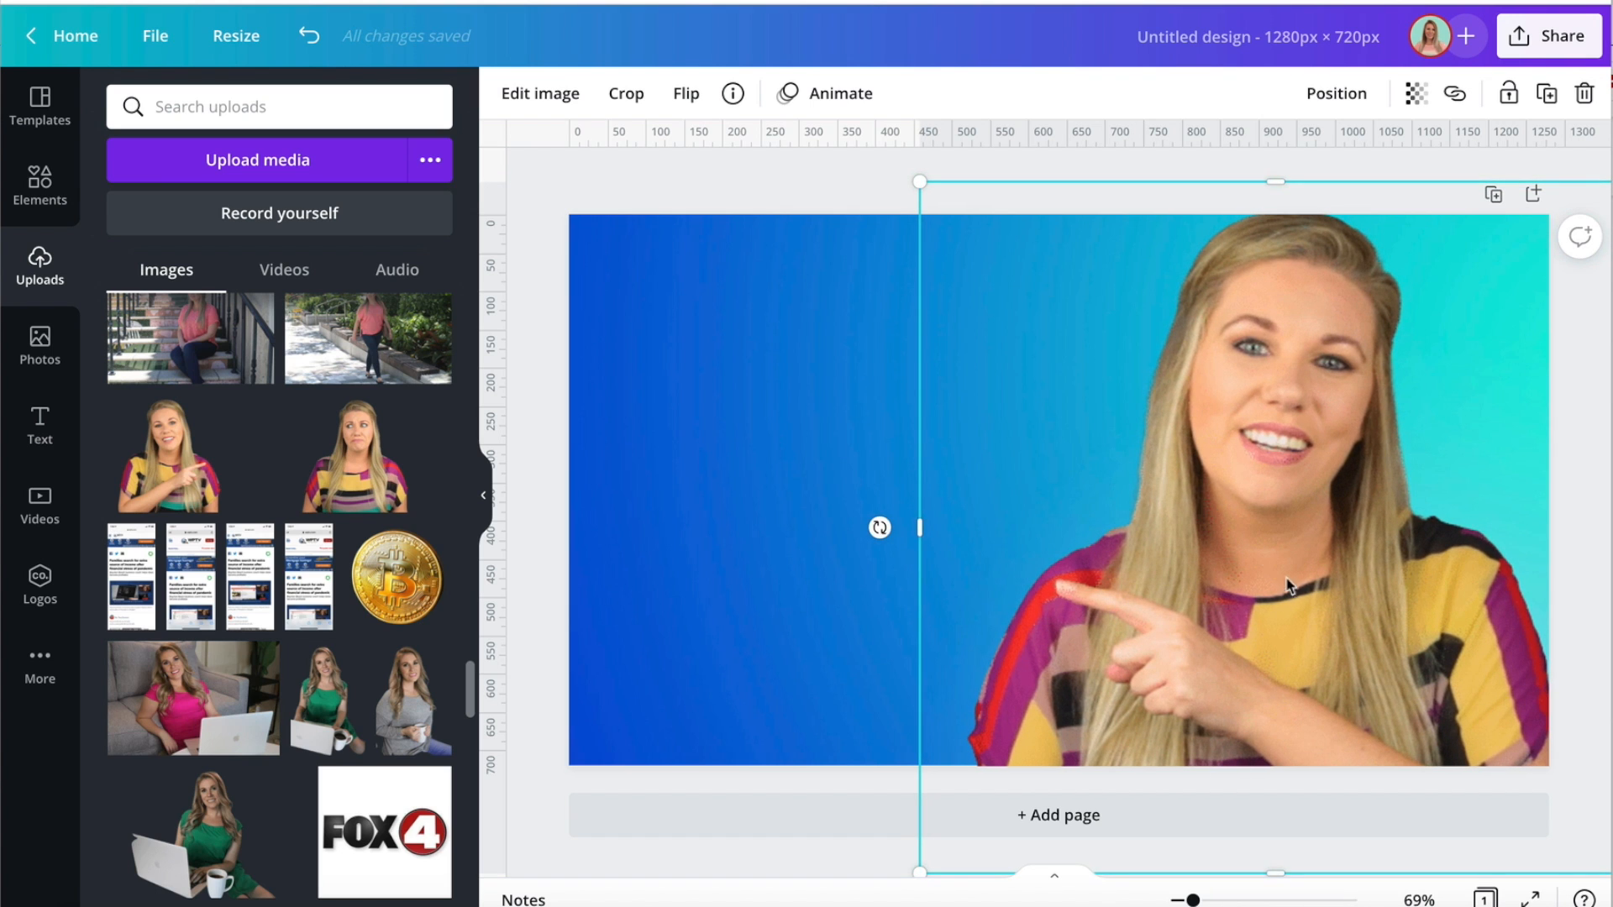
left_click(528, 415)
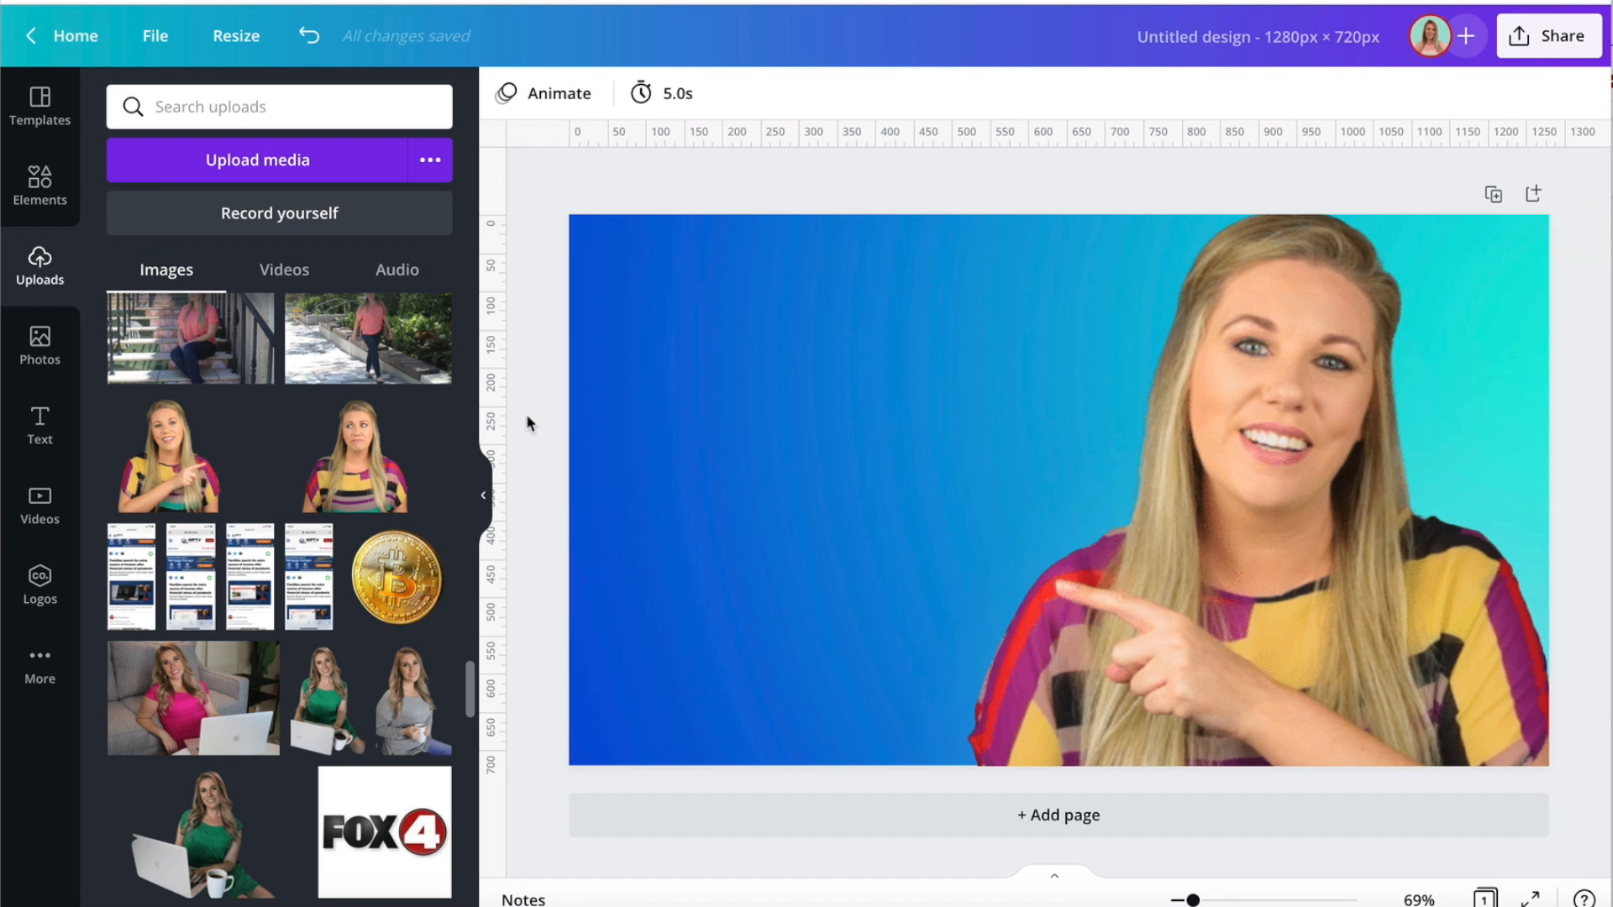
Add a heading text box to the page and place it in the upper part of the blue area beside the woman.
left_click(47, 435)
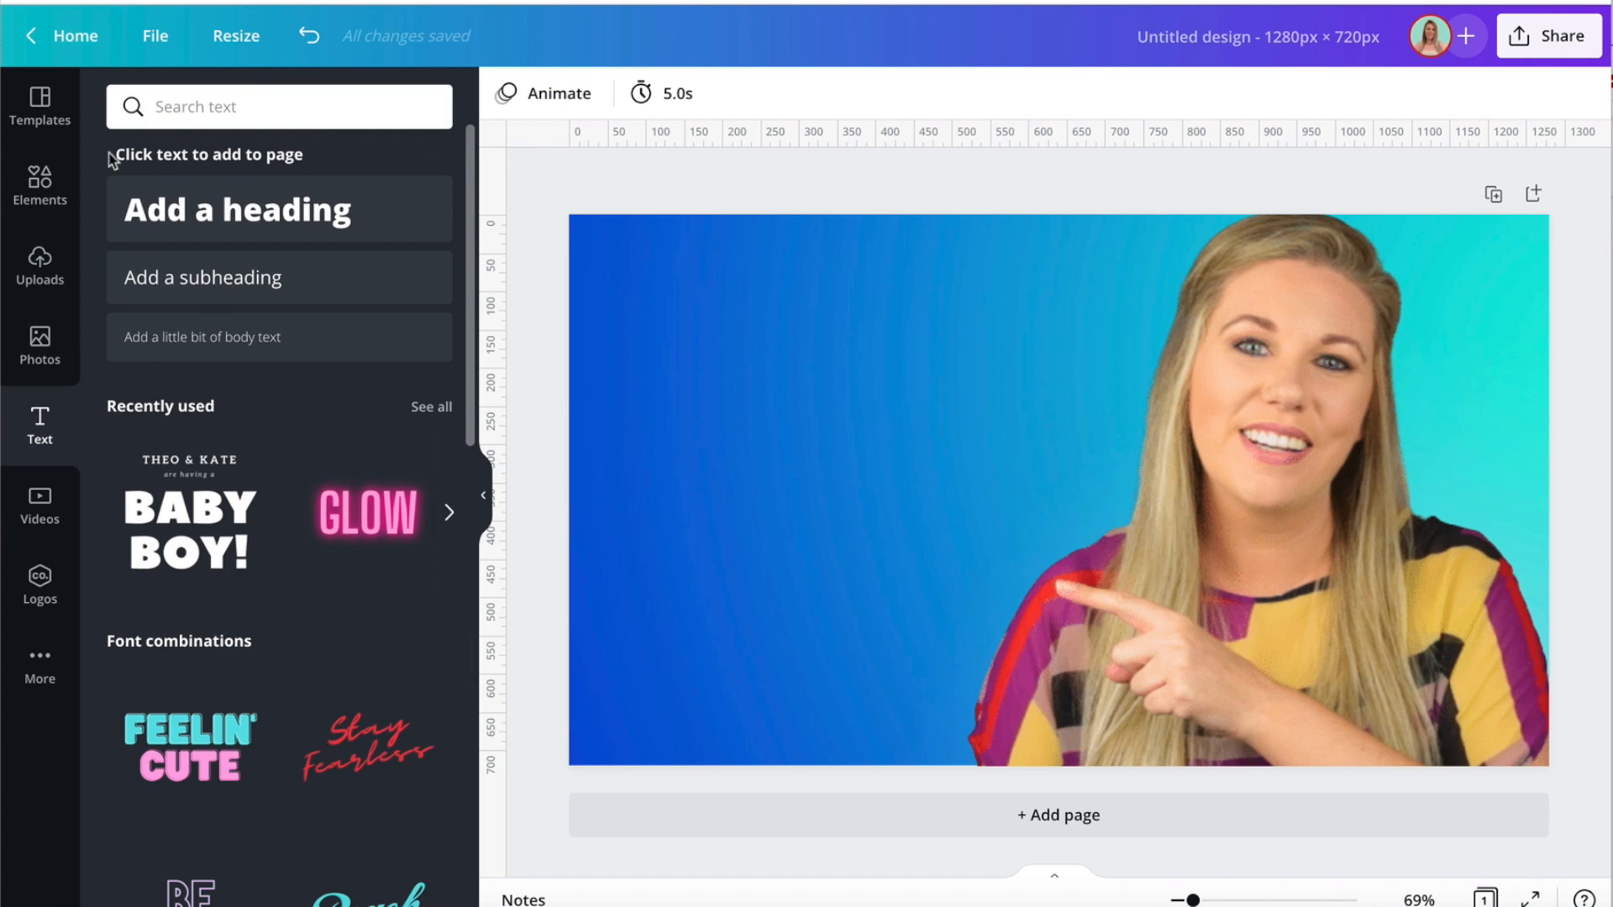
left_click(328, 211)
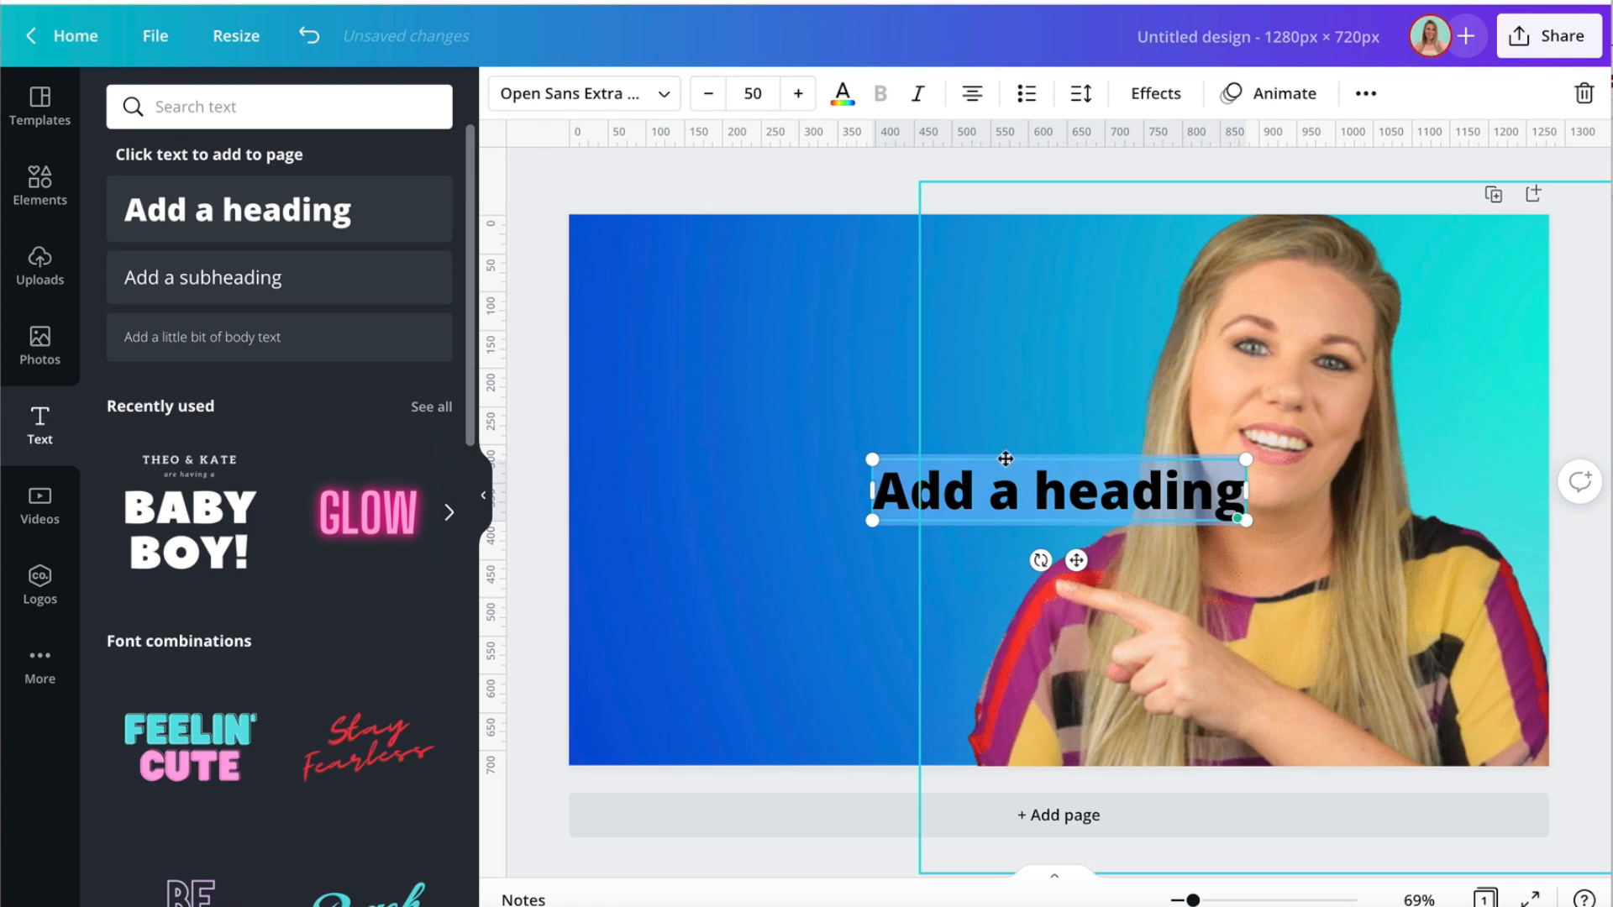
left_click_drag(824, 436, 655, 291)
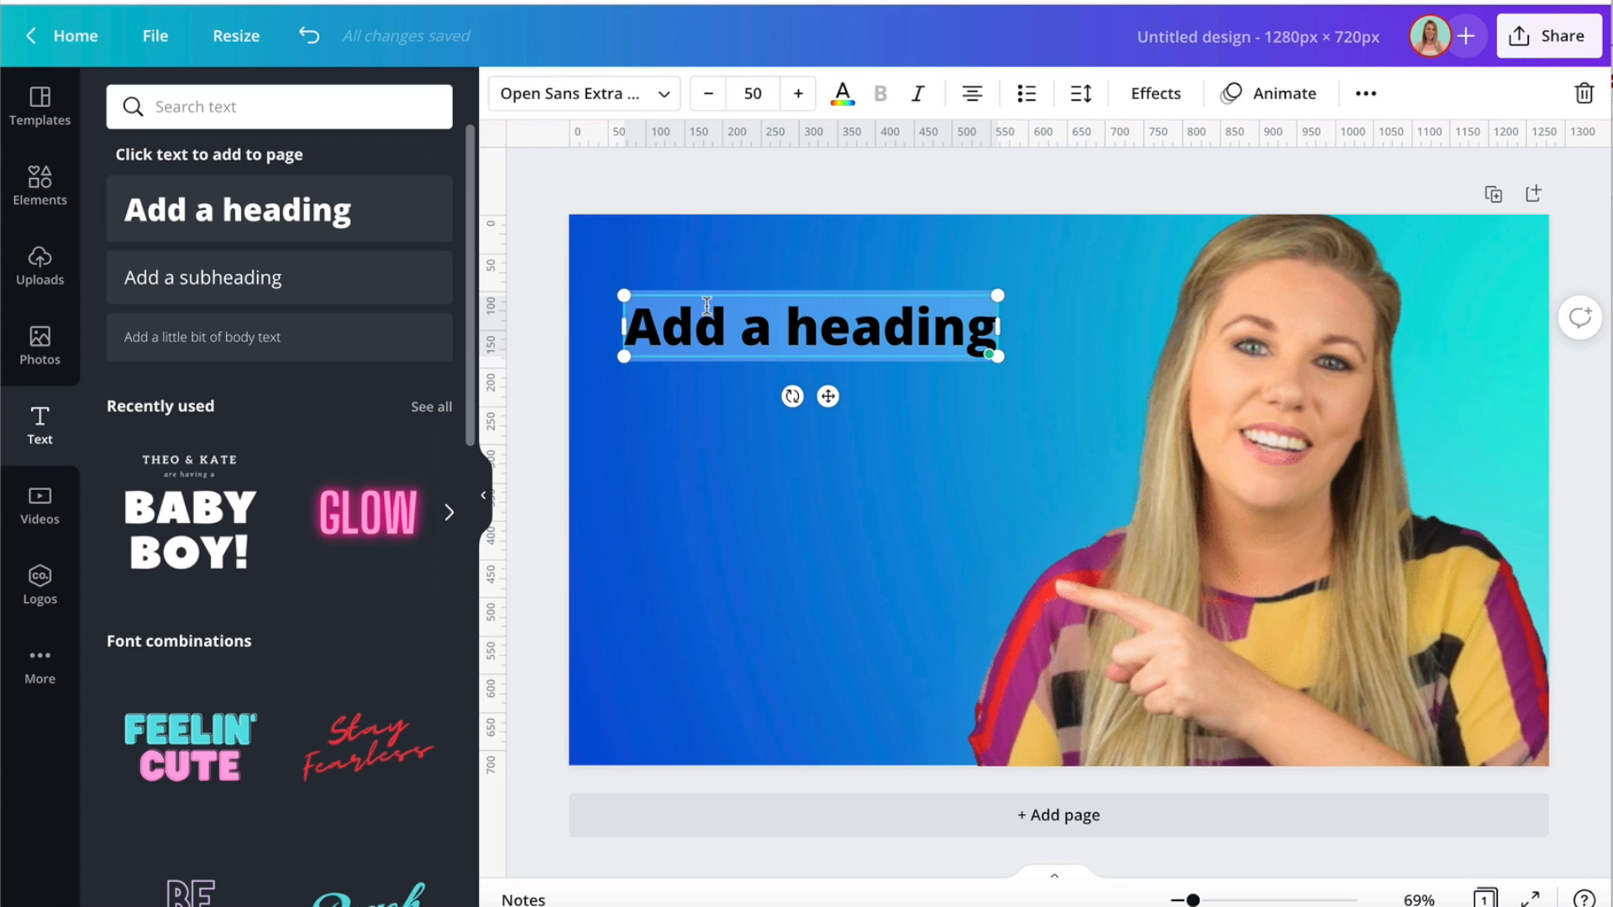
Replace the heading's placeholder with "HOW TO / CREATE / YOUTUBE / THUMBNAILS" on four lines.
type("HOW TO")
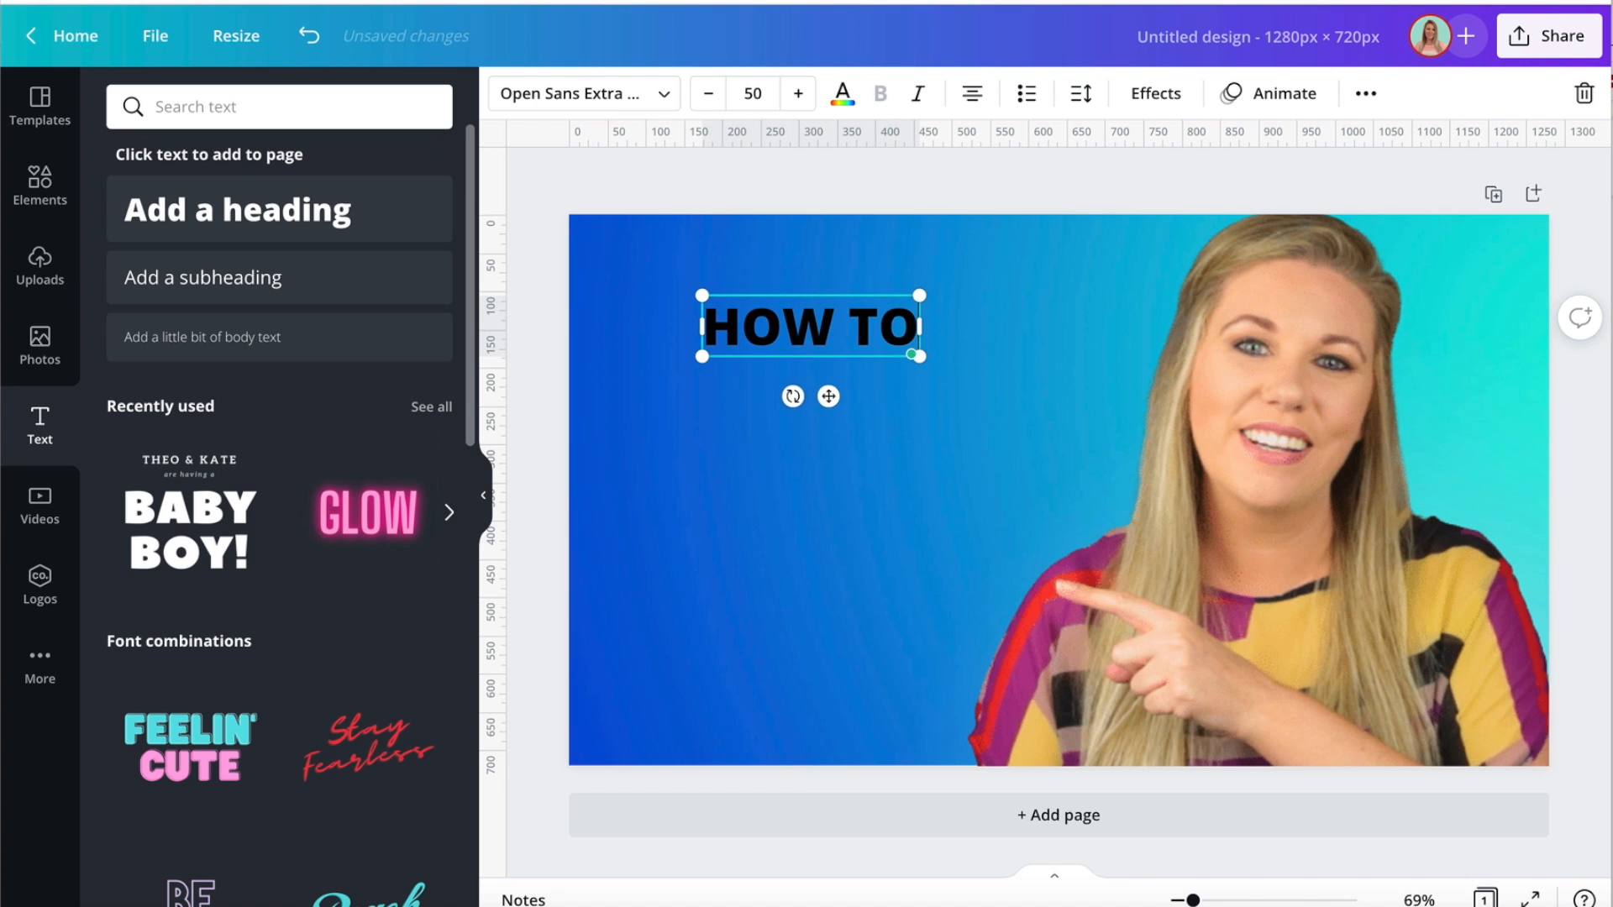
key("Return")
type("CREATU")
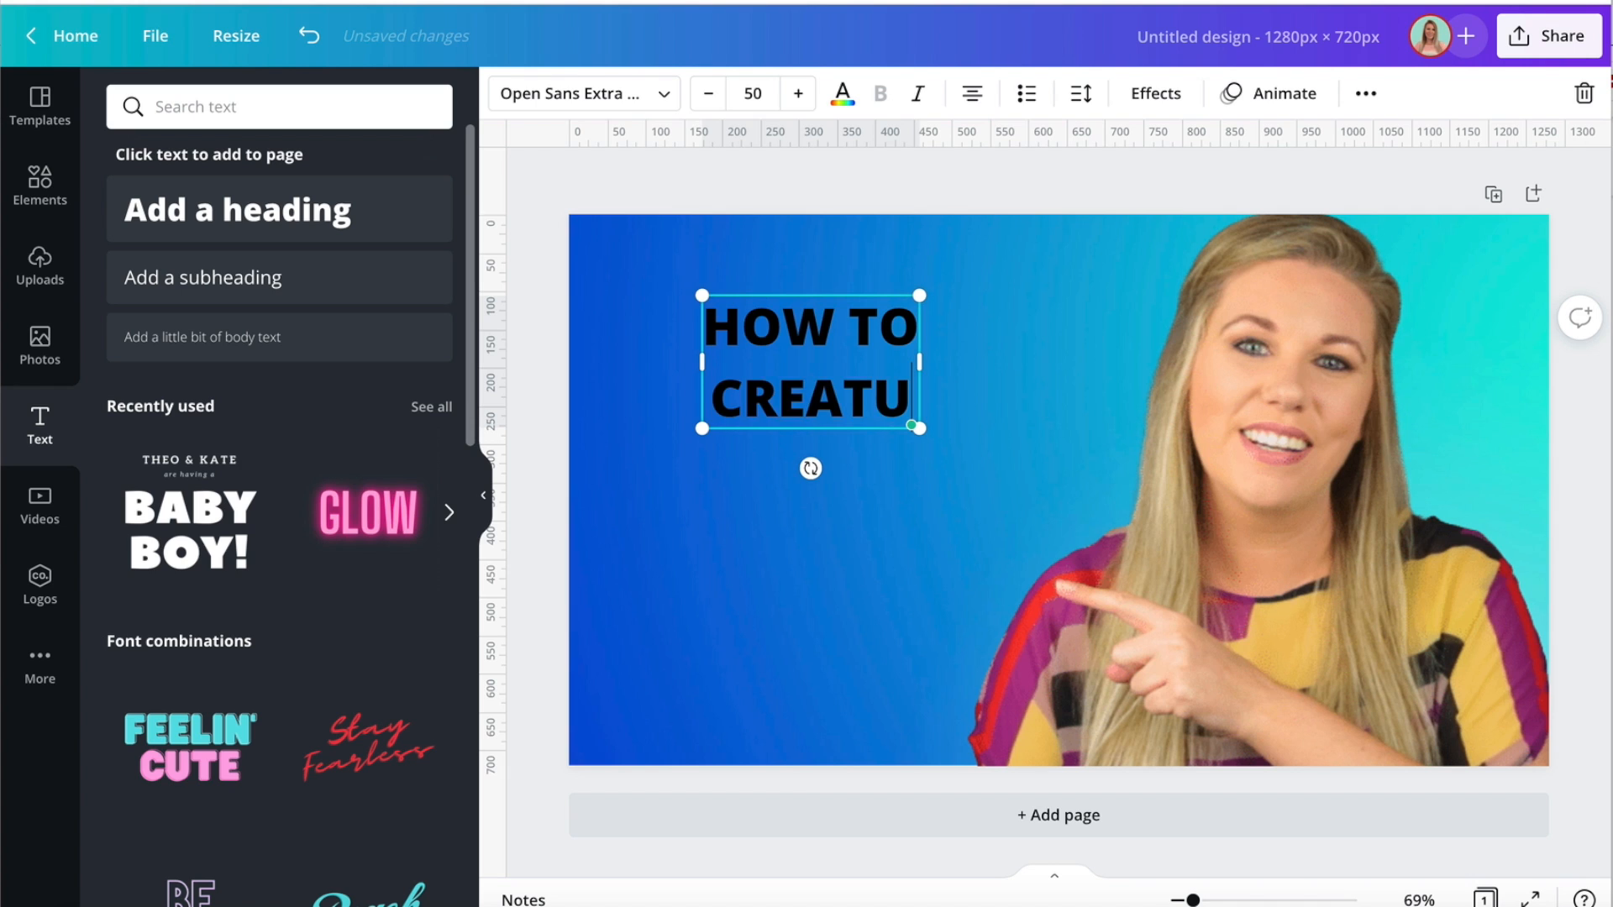
key("BackSpace")
type("E")
key("Return")
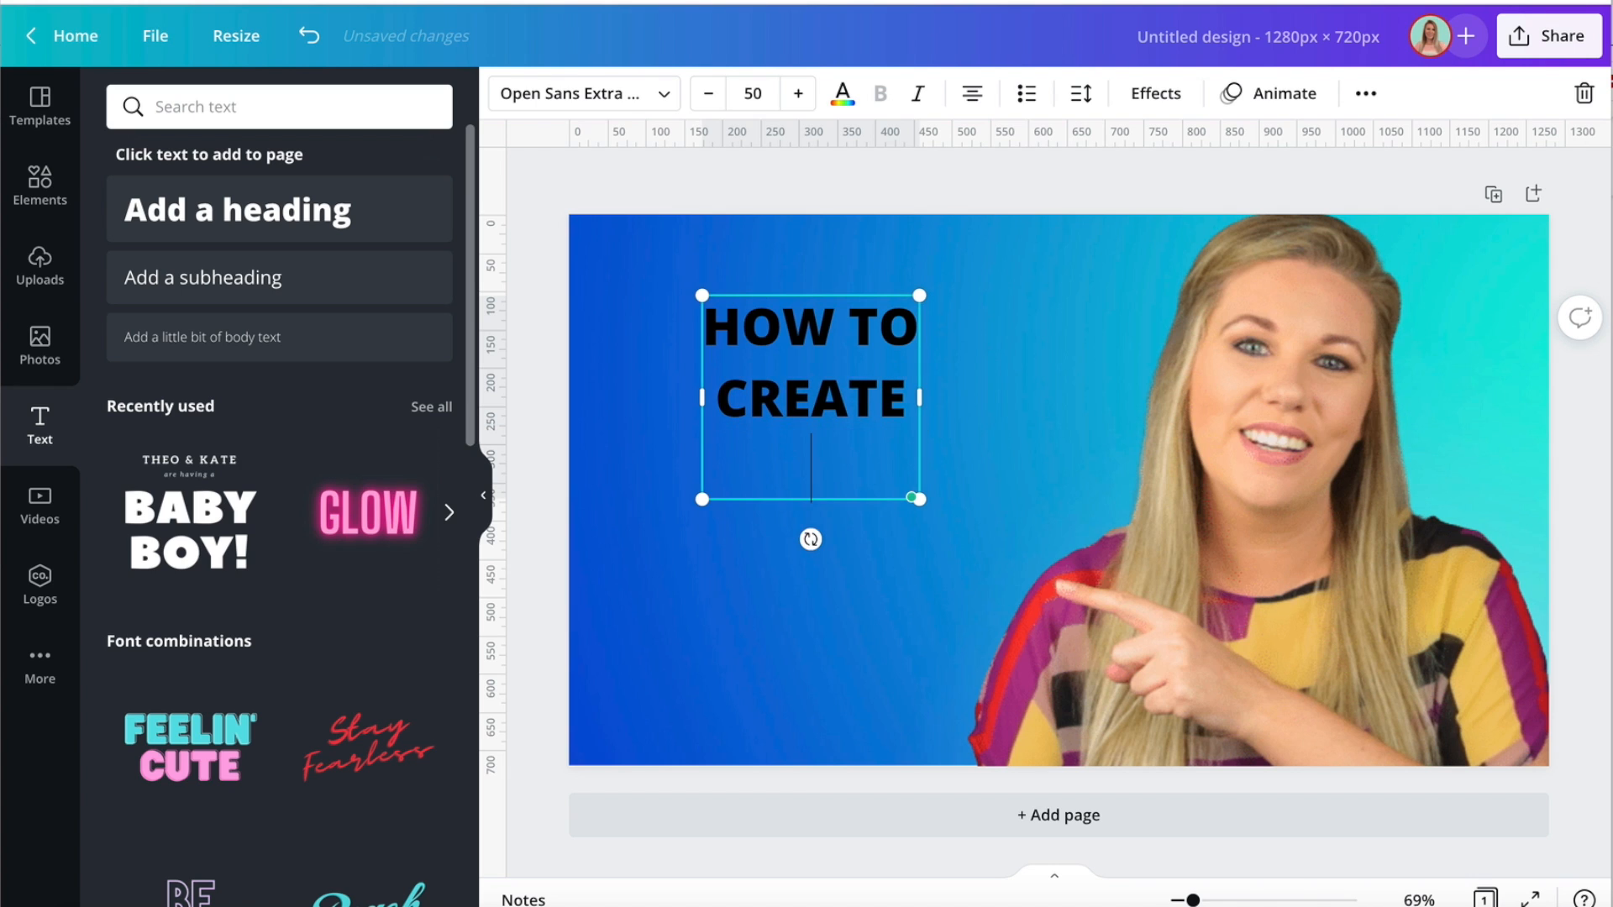
type("YOUTUBE")
key("Return")
type("THUMBAN")
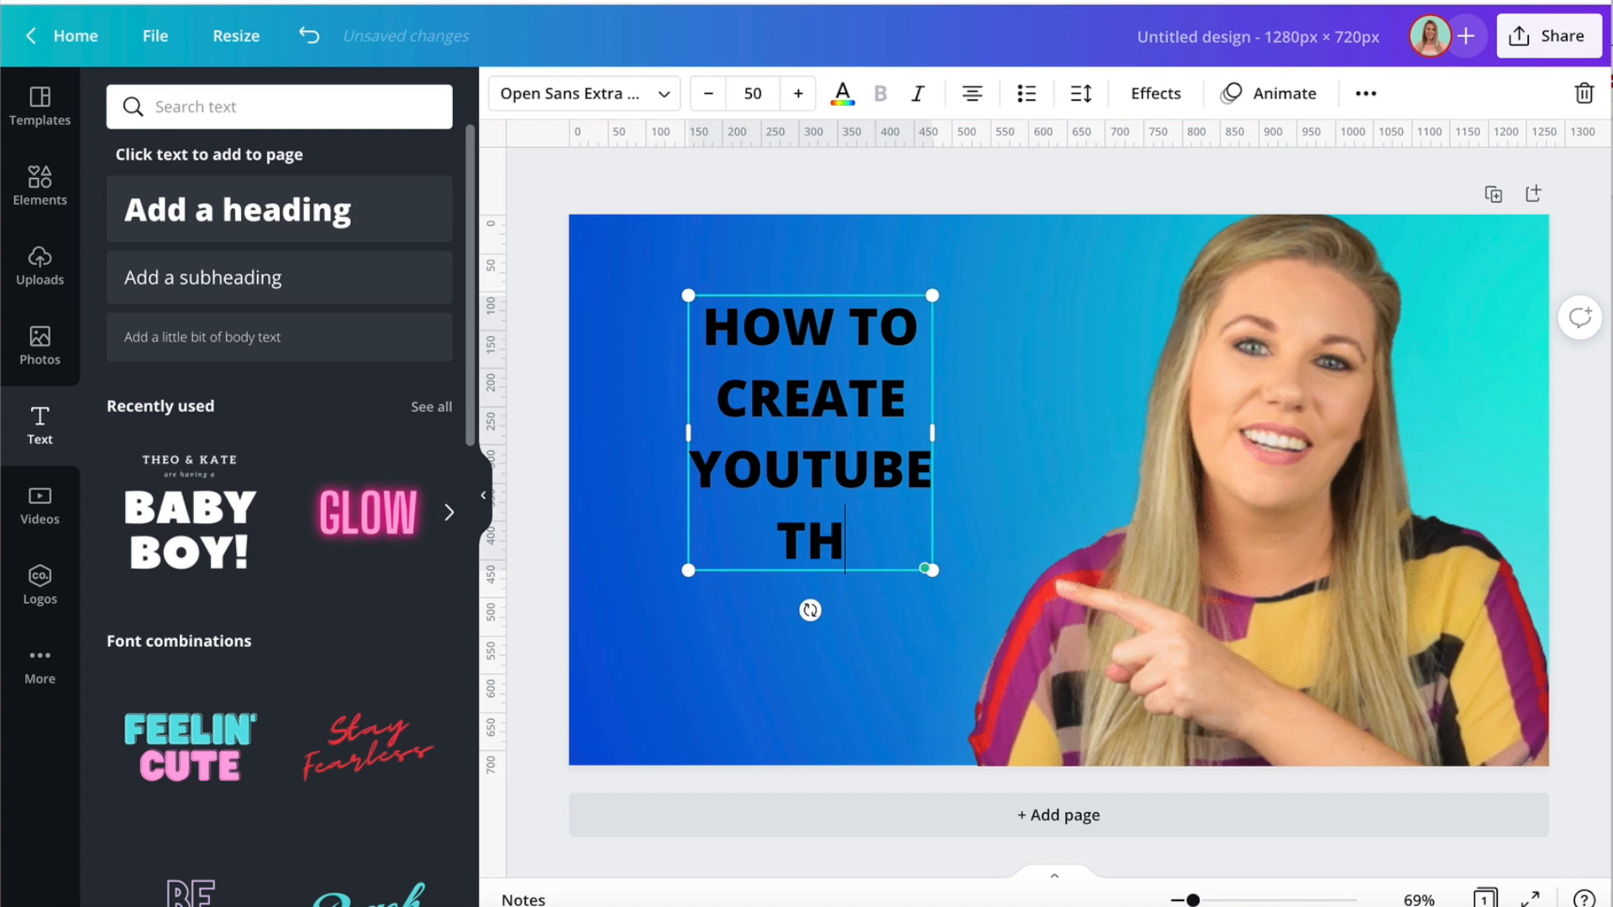
key("BackSpace")
key("BackSpace")
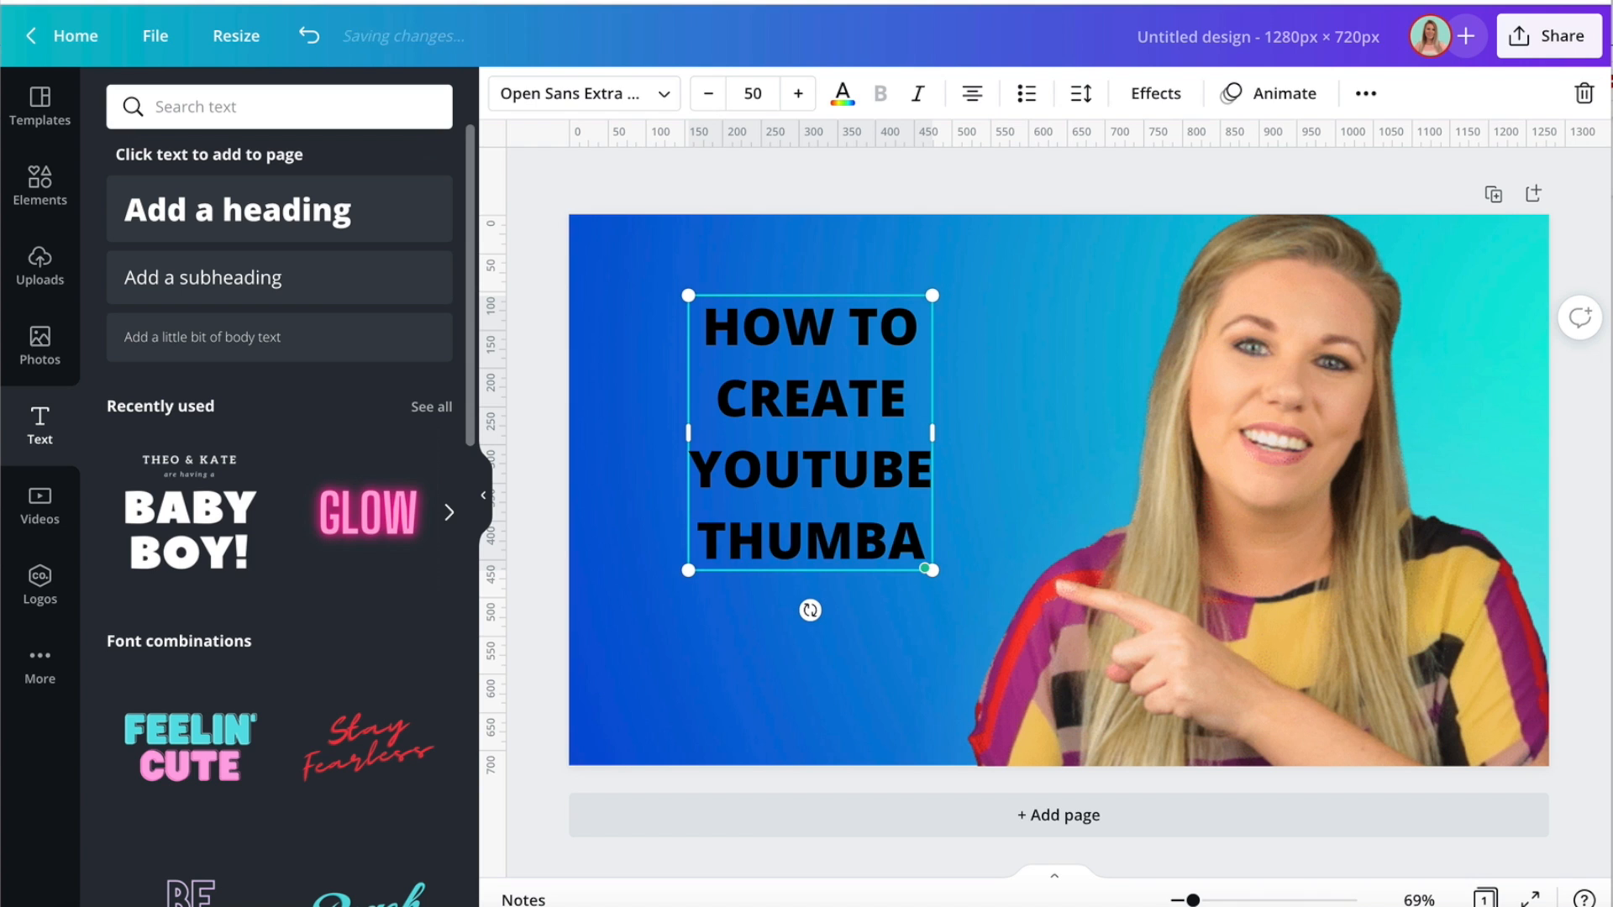
type("NAILS")
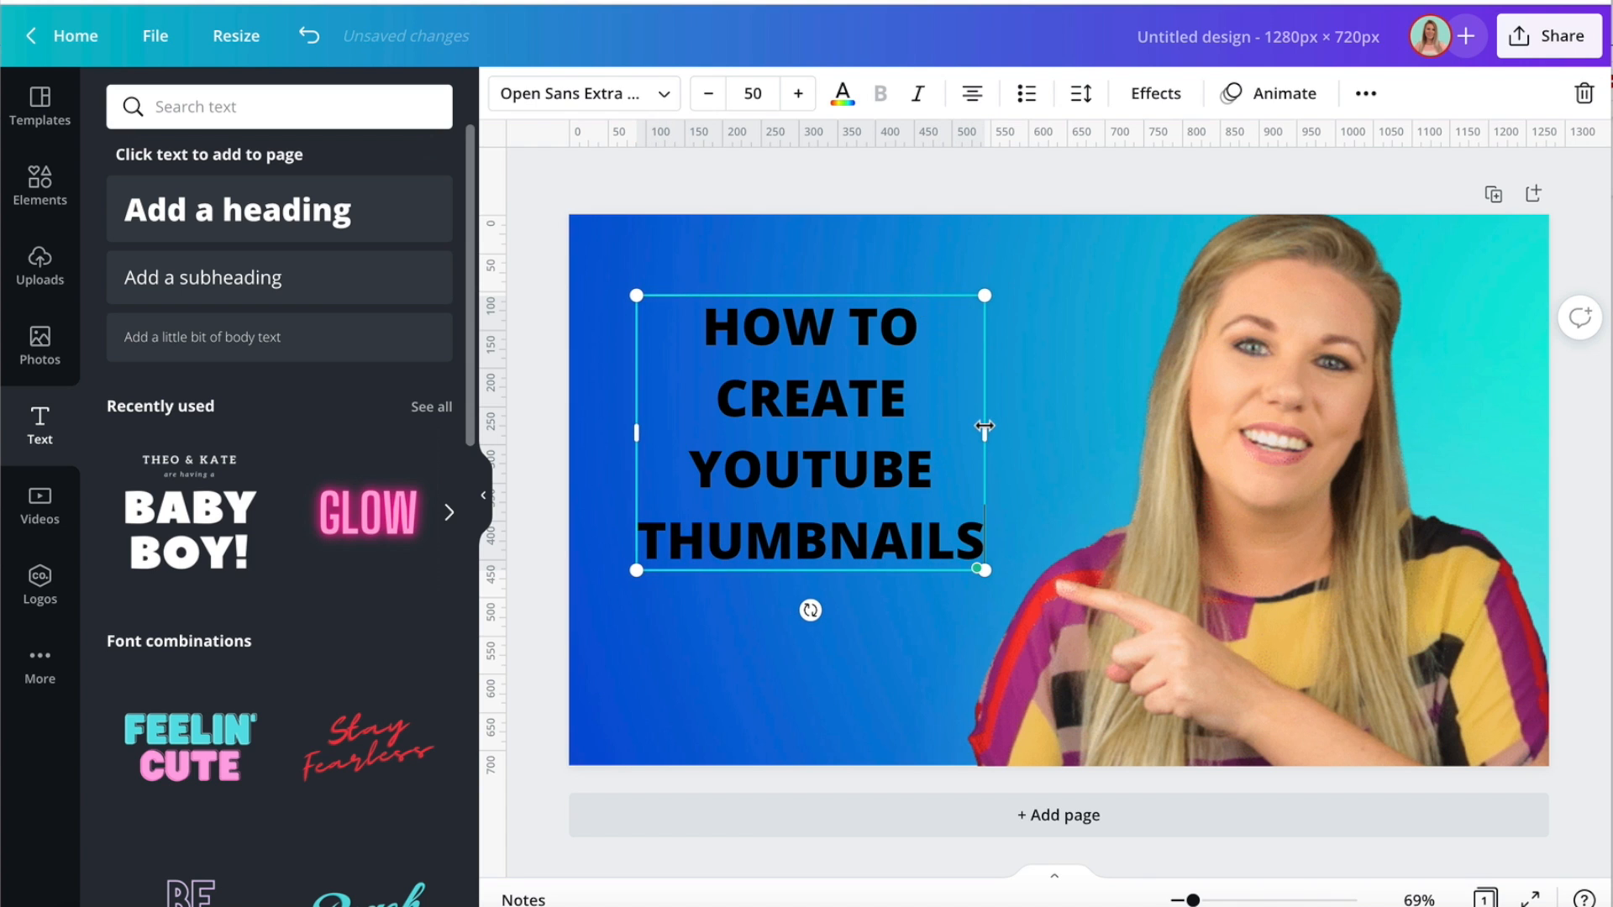
Widen the heading's text box on both sides and set its font size to 51.
left_click_drag(984, 427, 1148, 428)
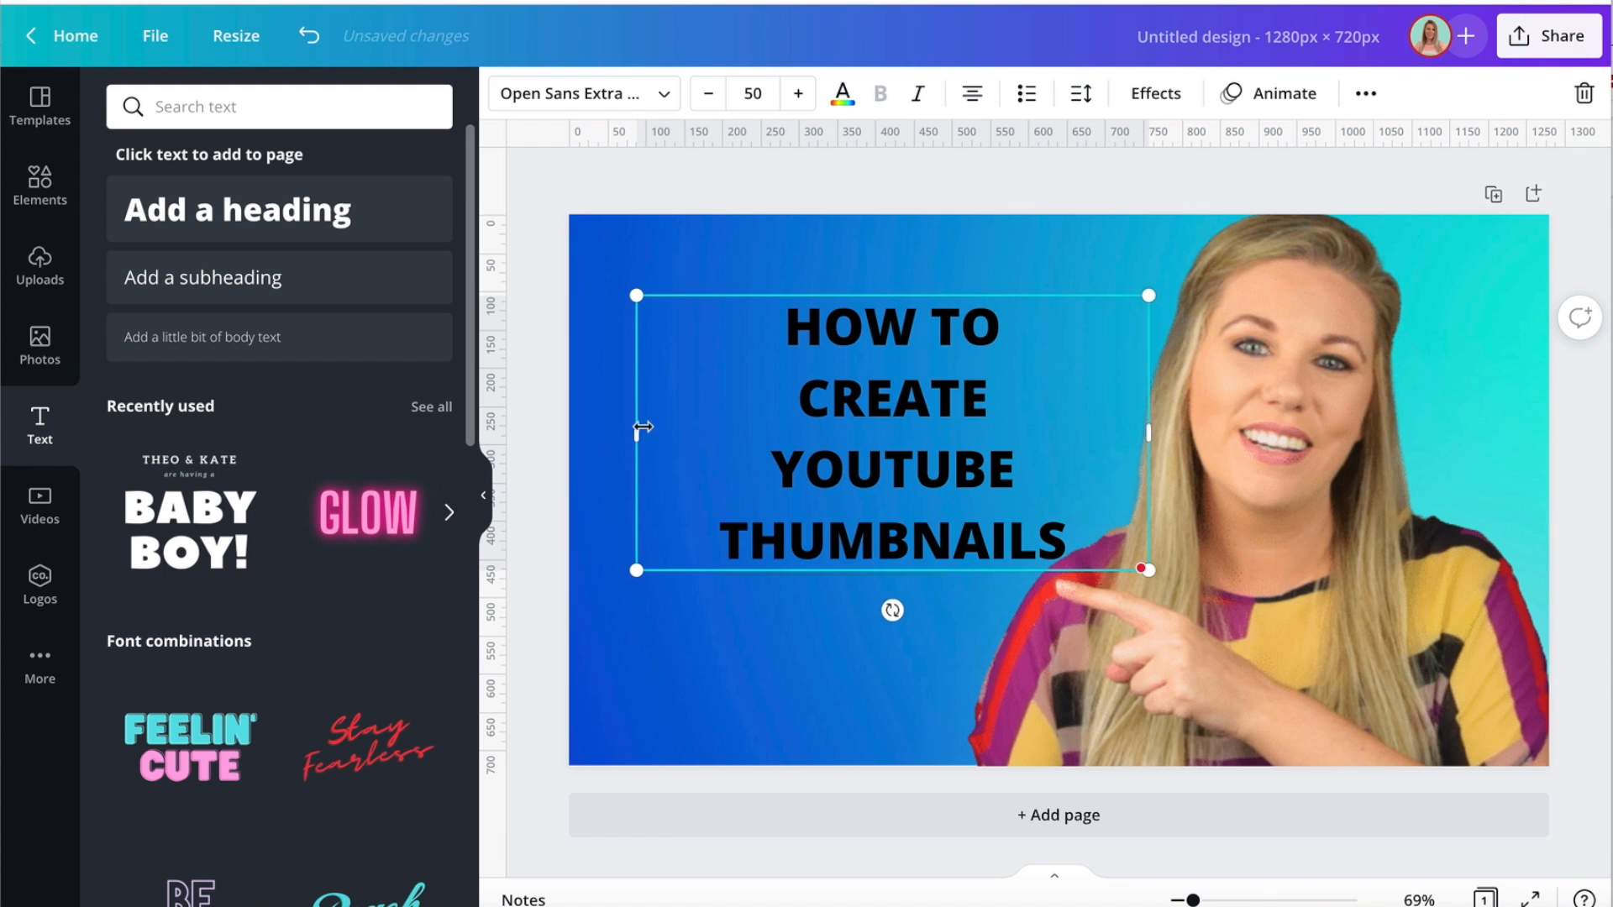
left_click_drag(641, 427, 599, 426)
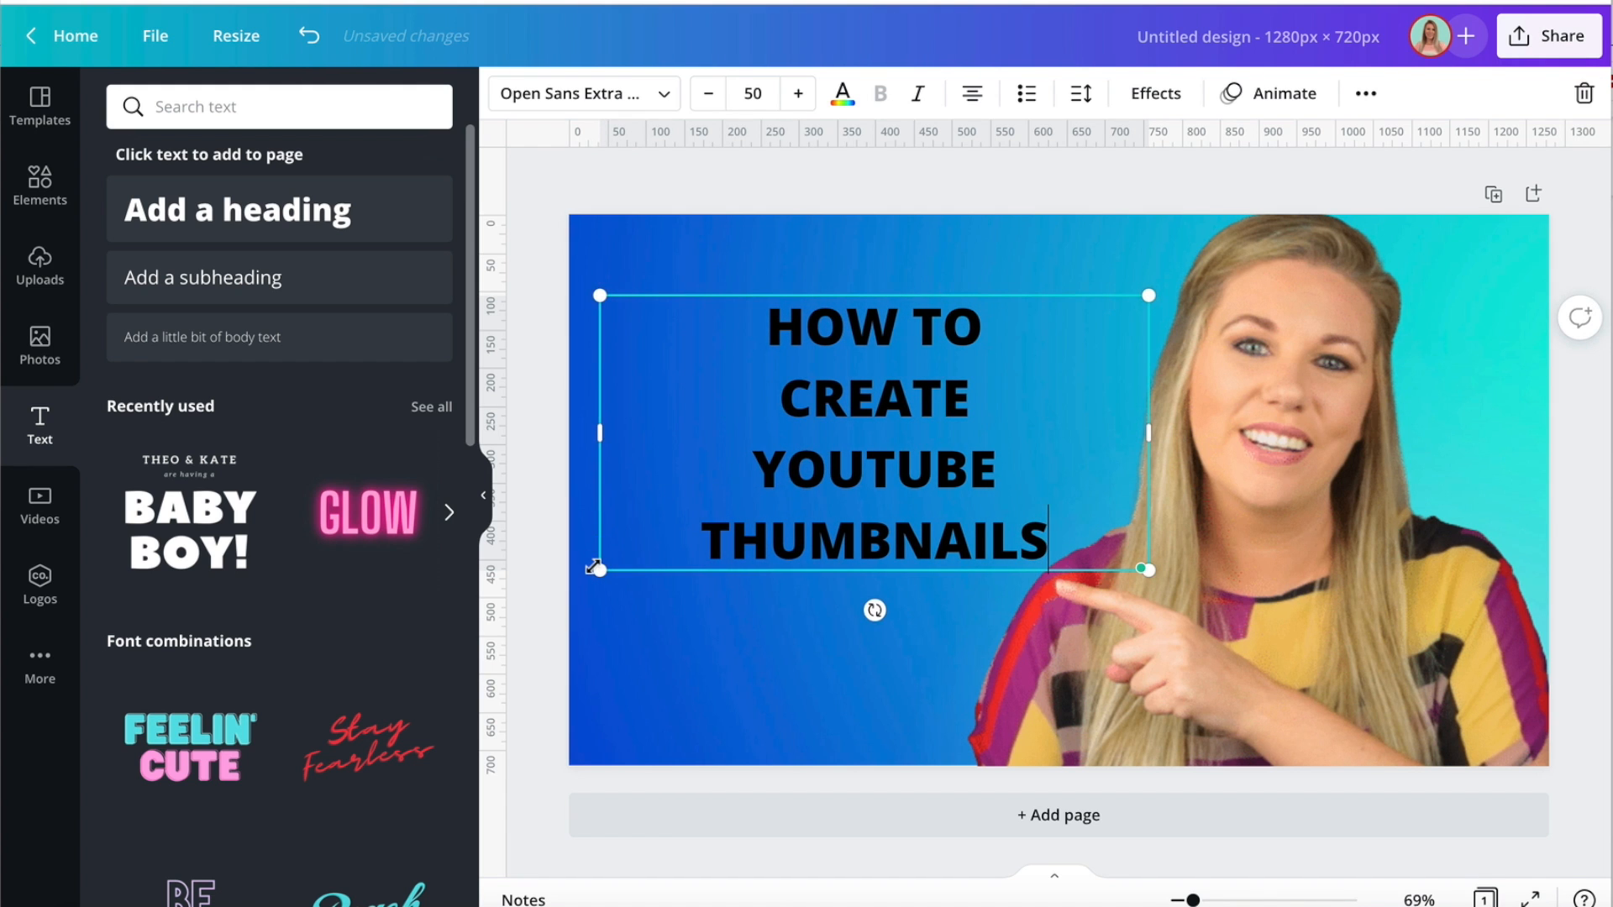
left_click_drag(587, 579, 619, 655)
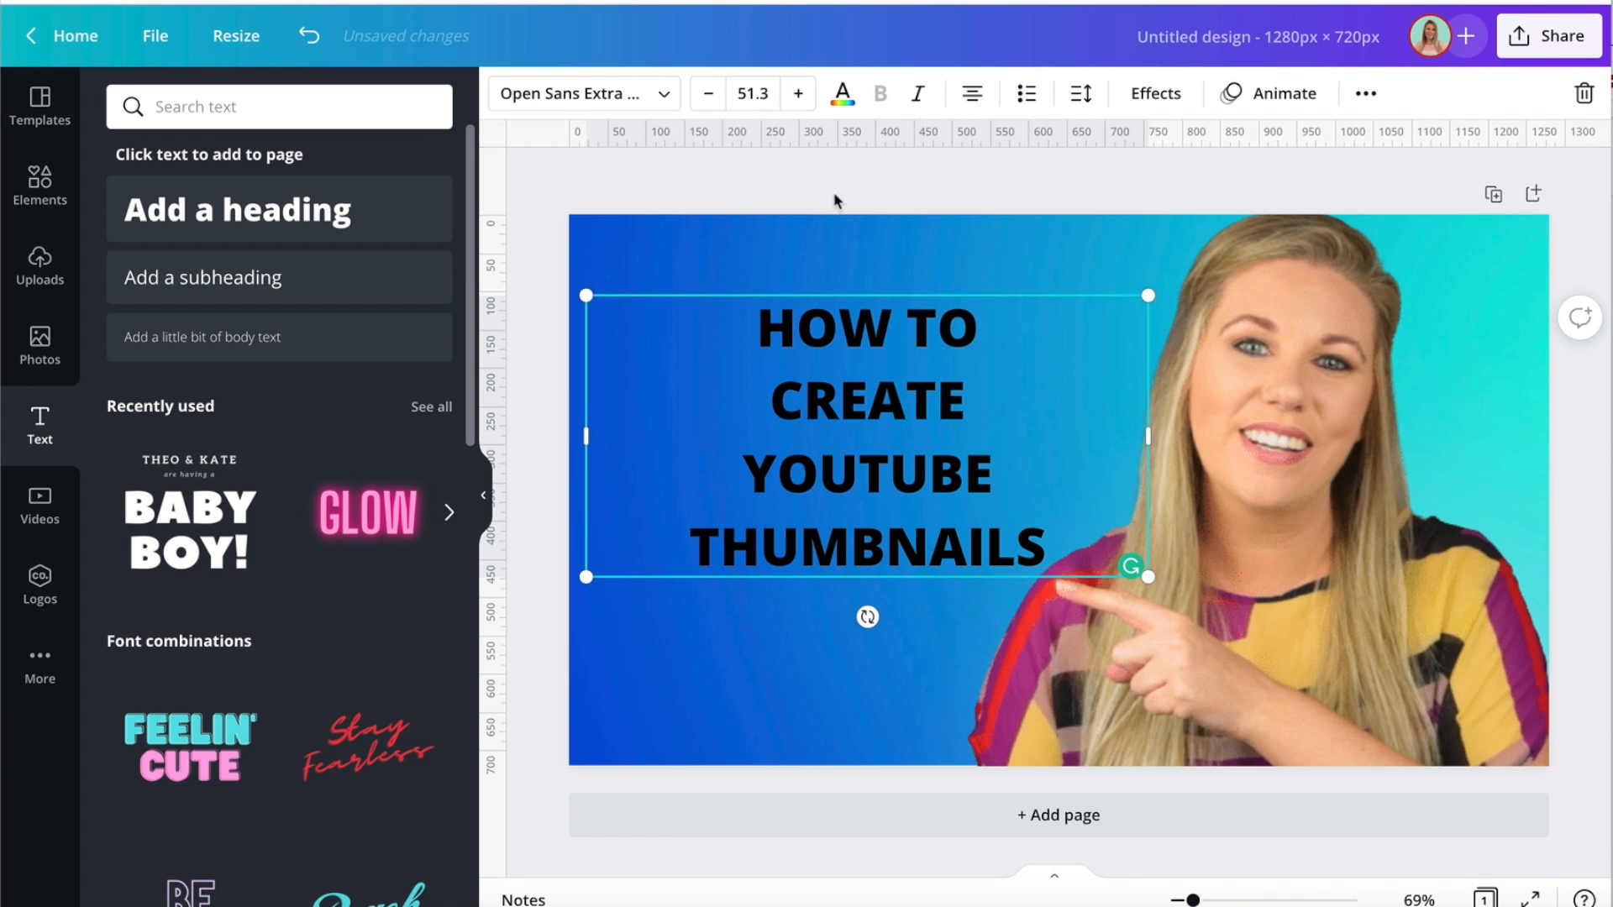
left_click(798, 93)
left_click(708, 93)
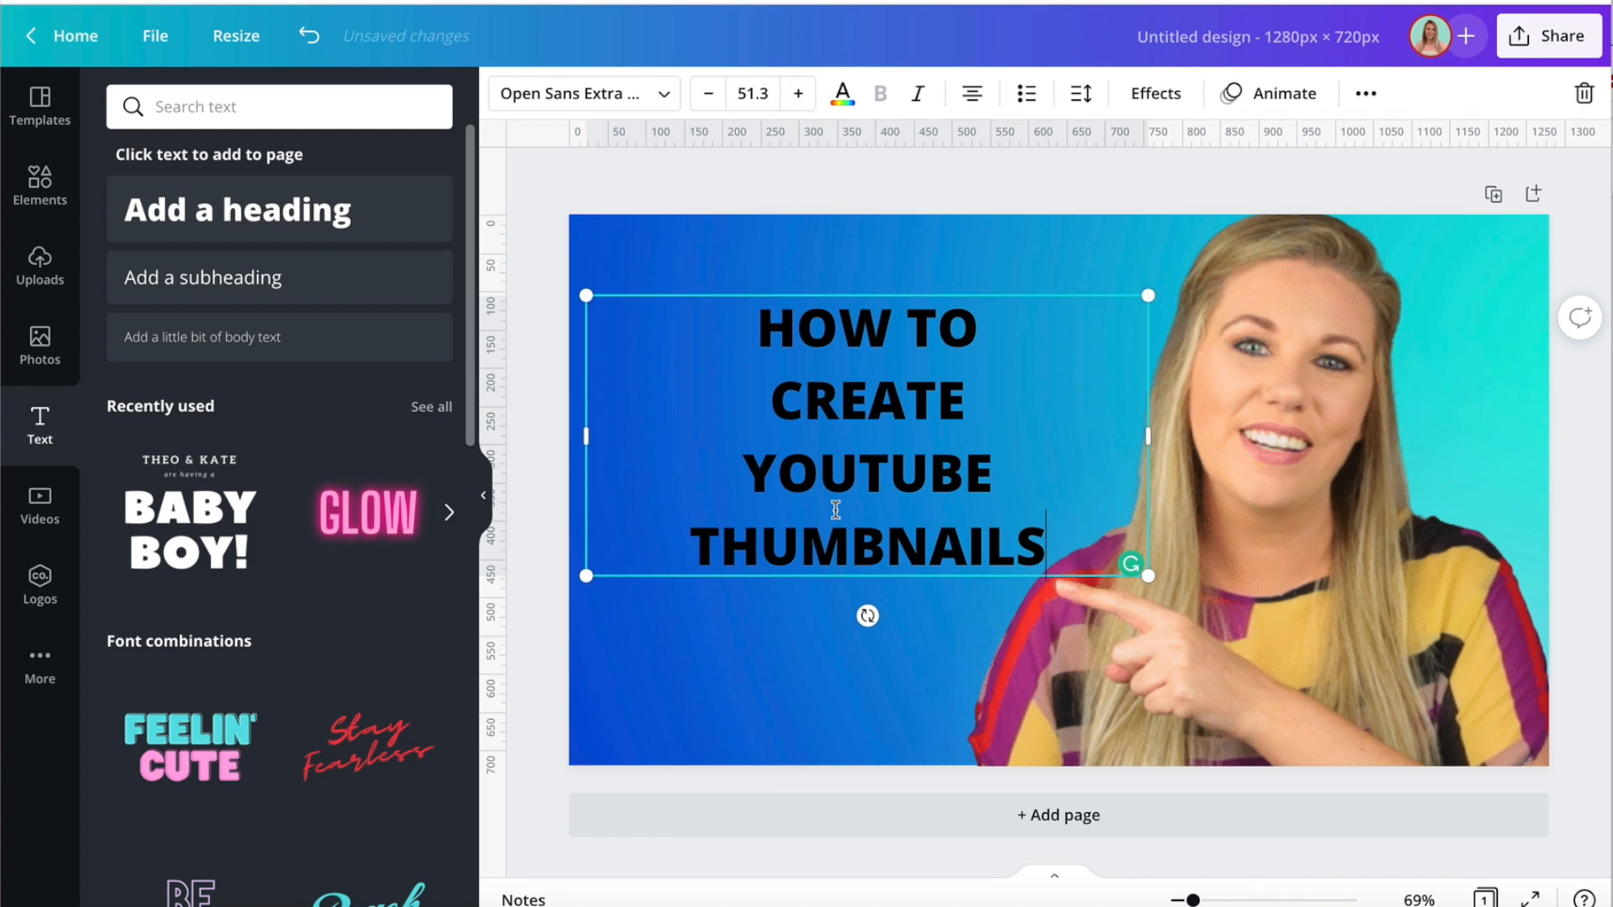
left_click_drag(1150, 578, 1165, 542)
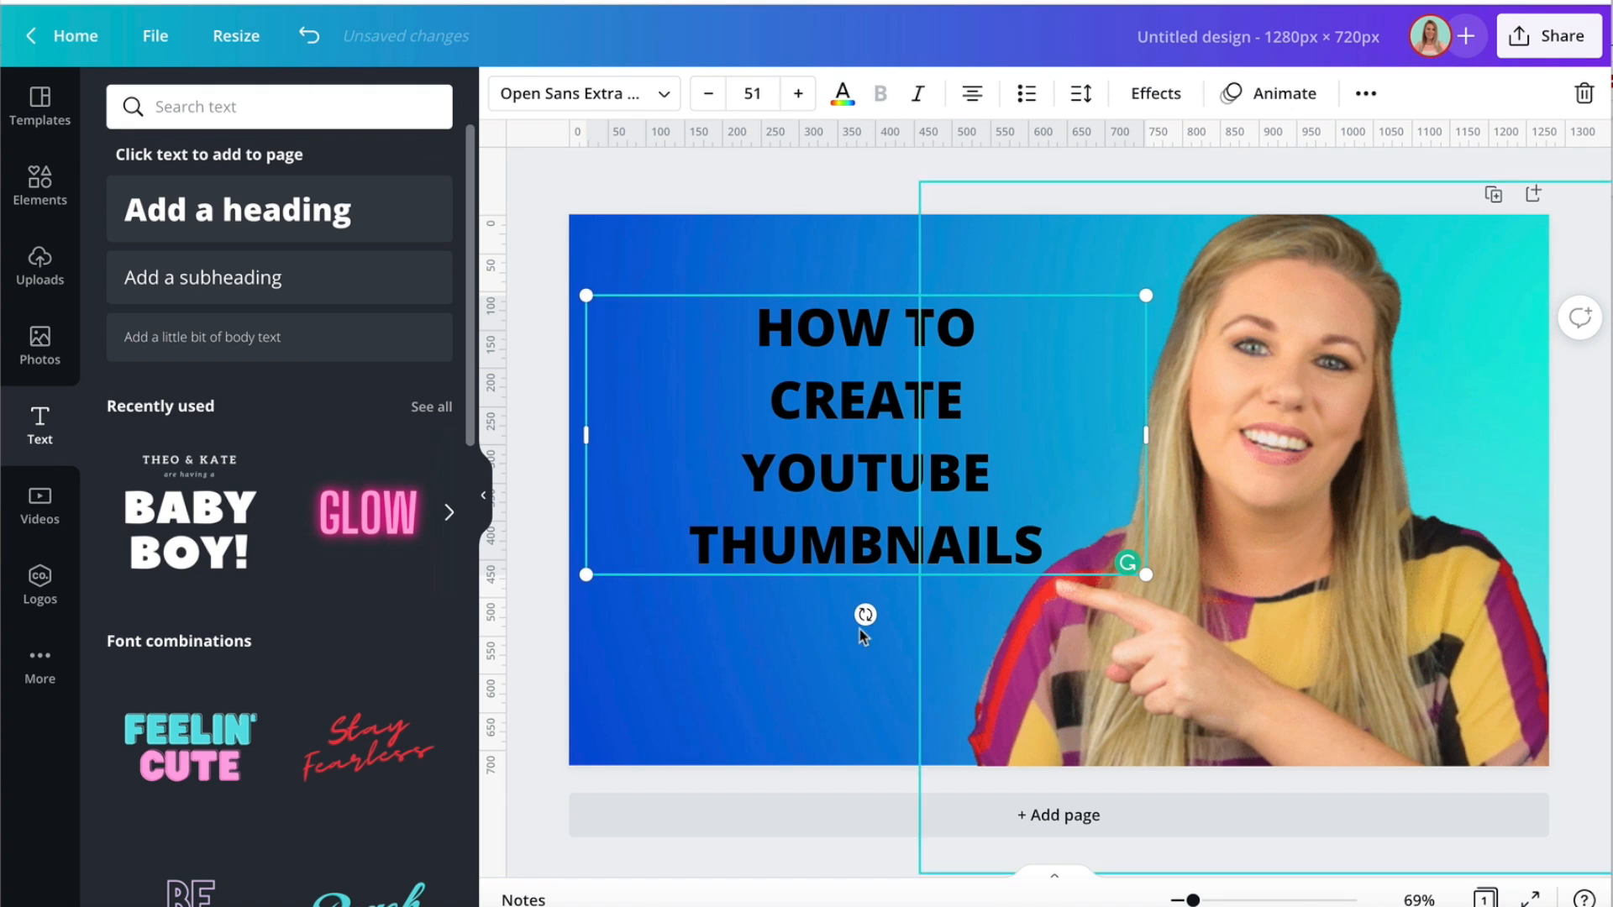
Tilt the heading counter-clockwise so its lines rise to the right, and enlarge its text to size 54.7.
left_click_drag(866, 615, 903, 614)
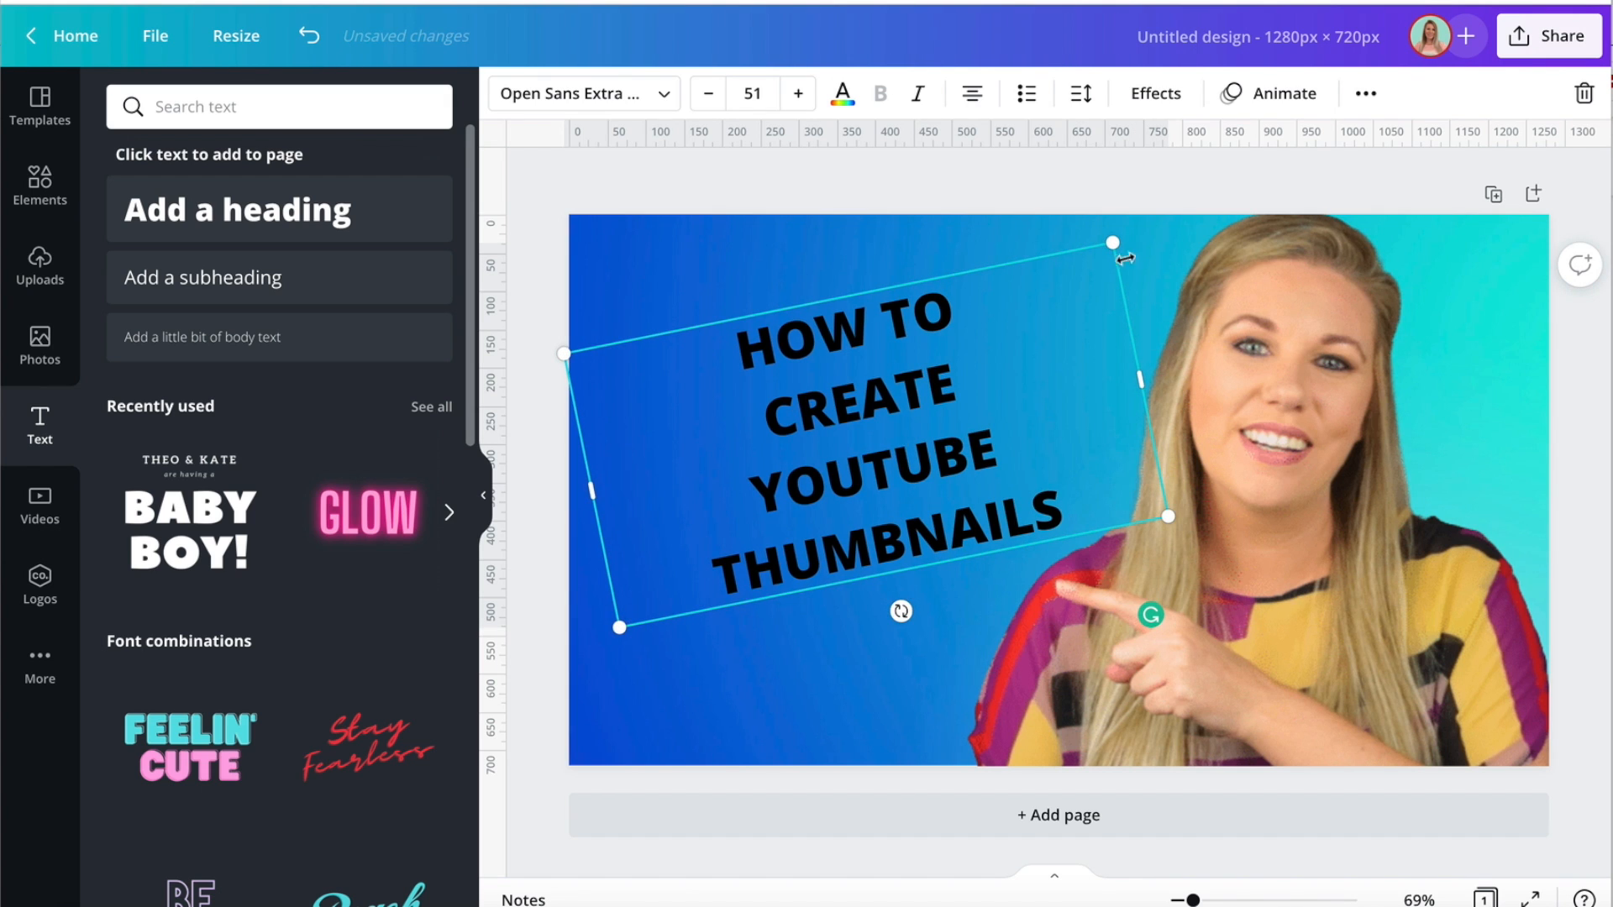
left_click_drag(1118, 235, 1148, 215)
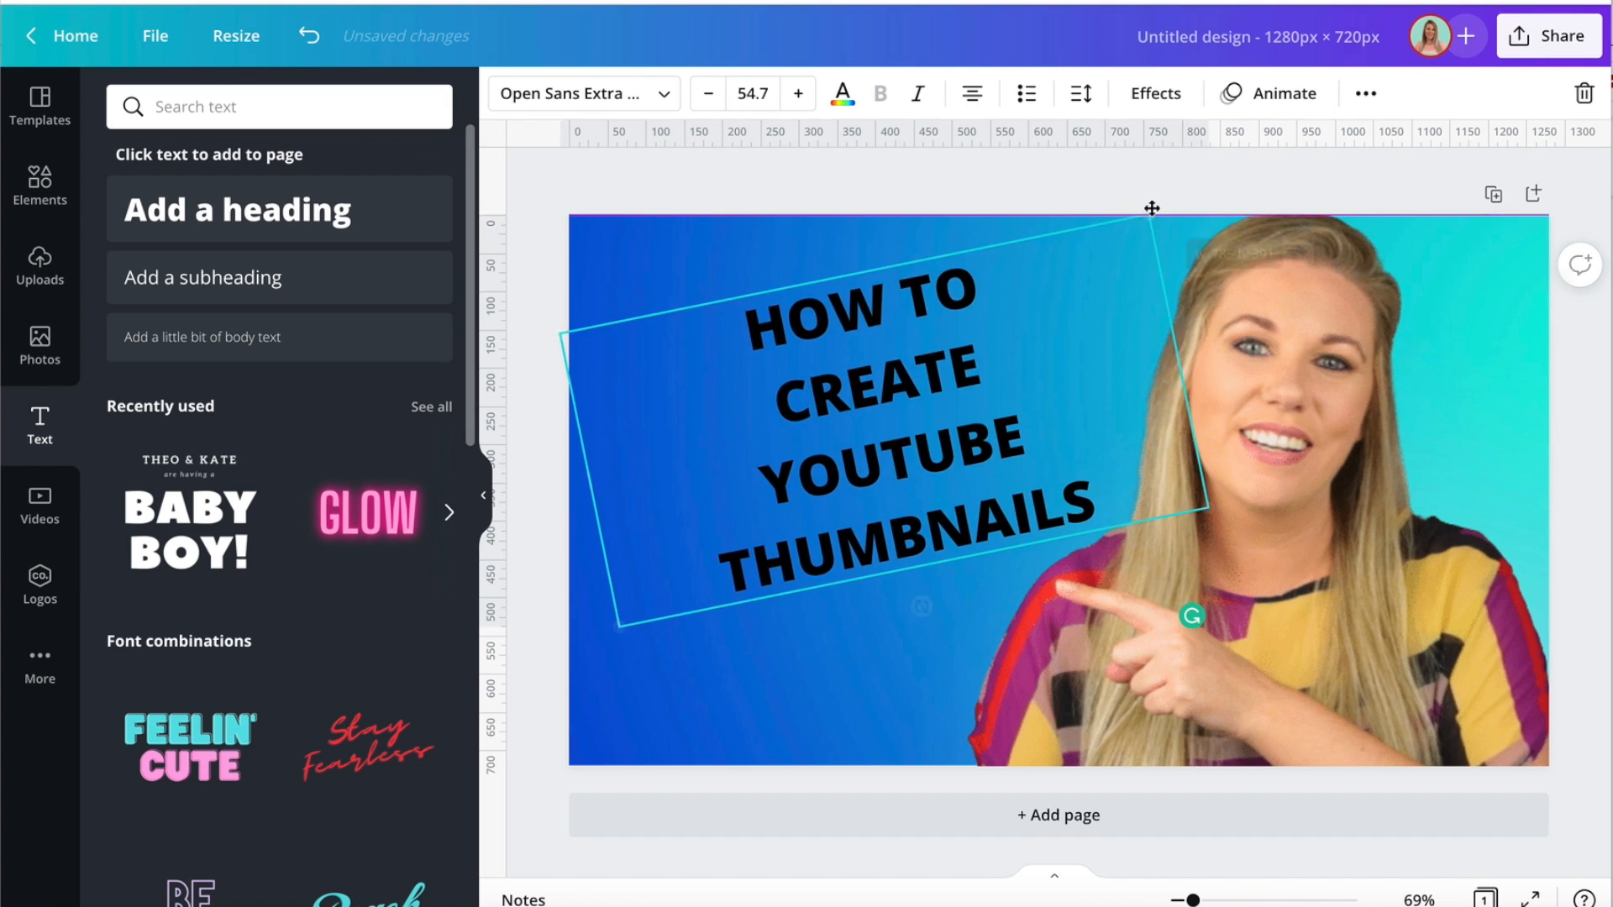
left_click(663, 96)
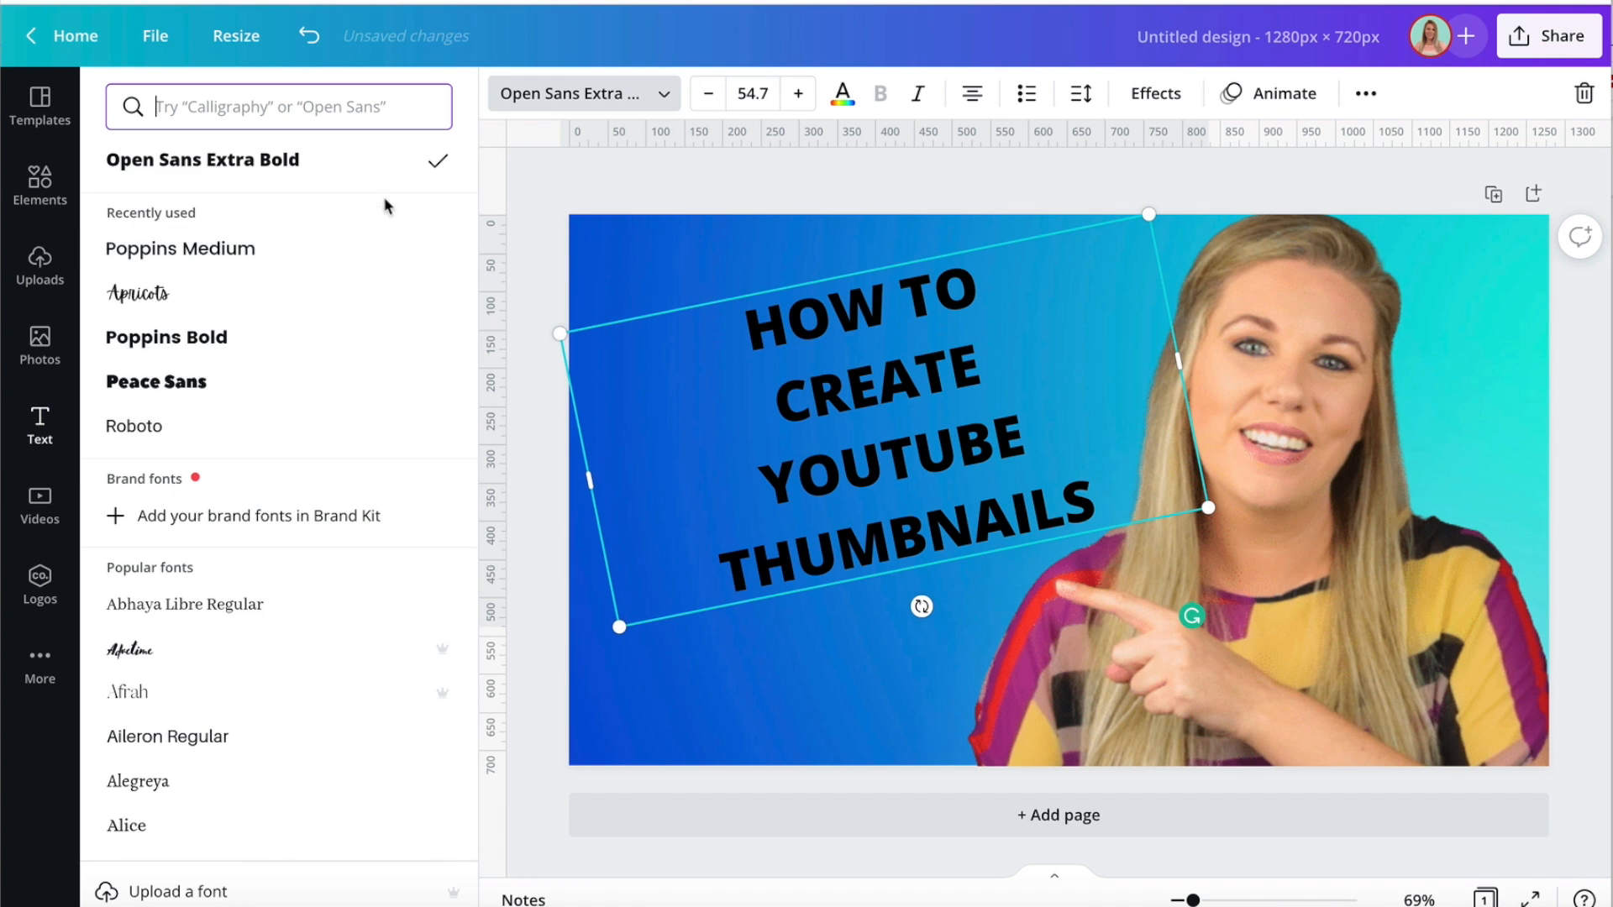
left_click(526, 238)
Move the tilted heading slightly down and to the left on the page.
left_click(838, 476)
left_click_drag(838, 476, 802, 495)
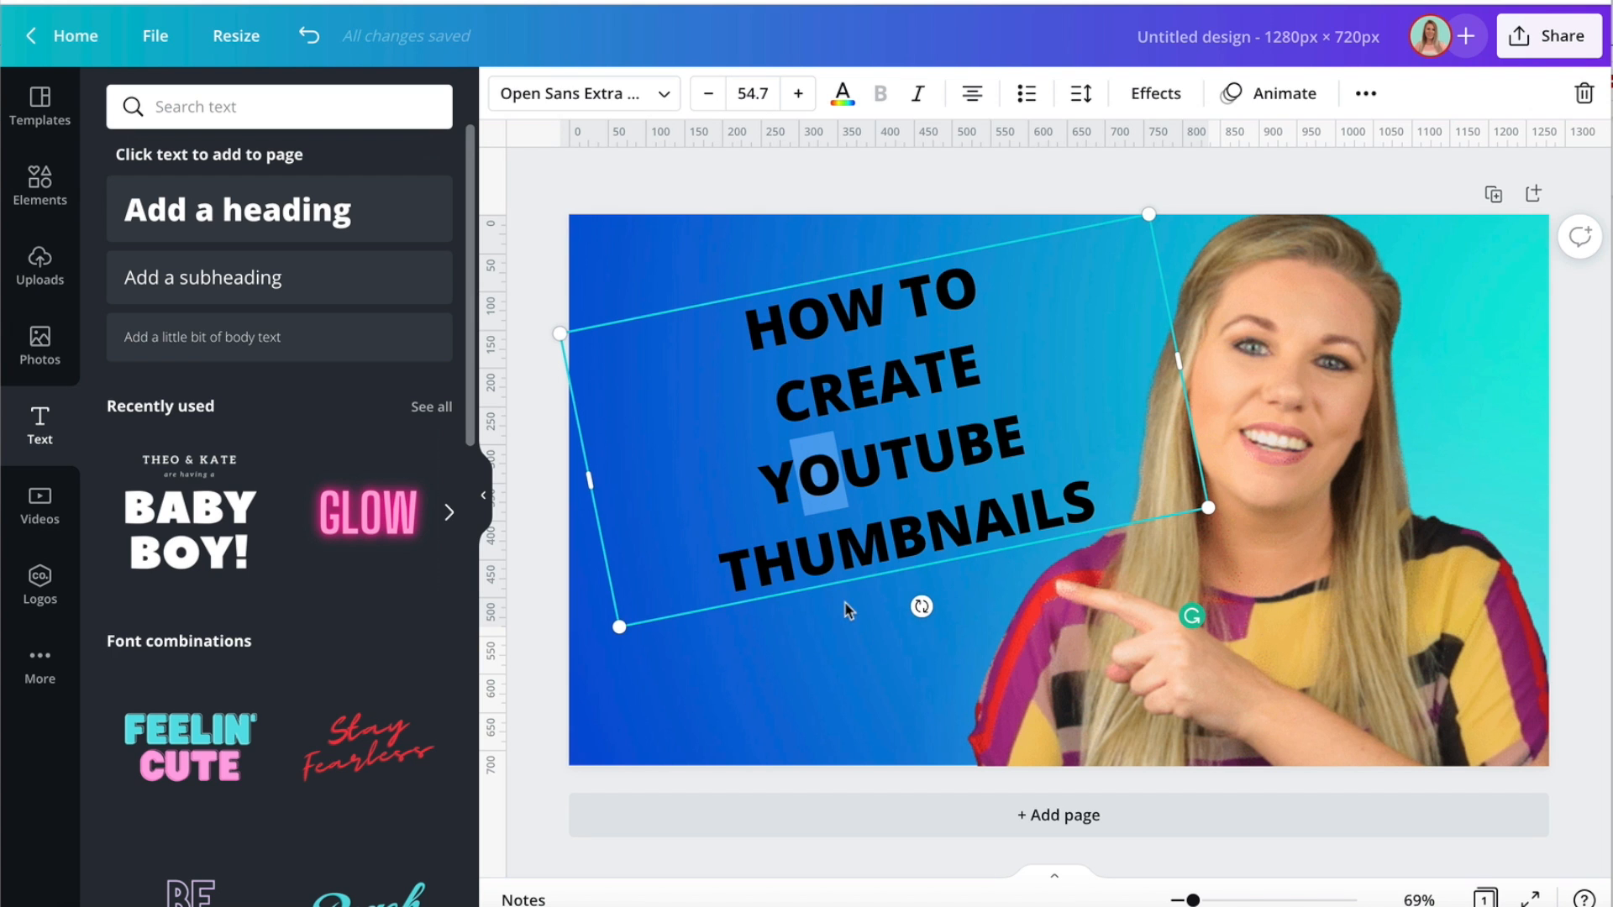
mouse_move(844, 581)
left_mouse_down()
mouse_move(802, 592)
mouse_move(822, 598)
left_mouse_up()
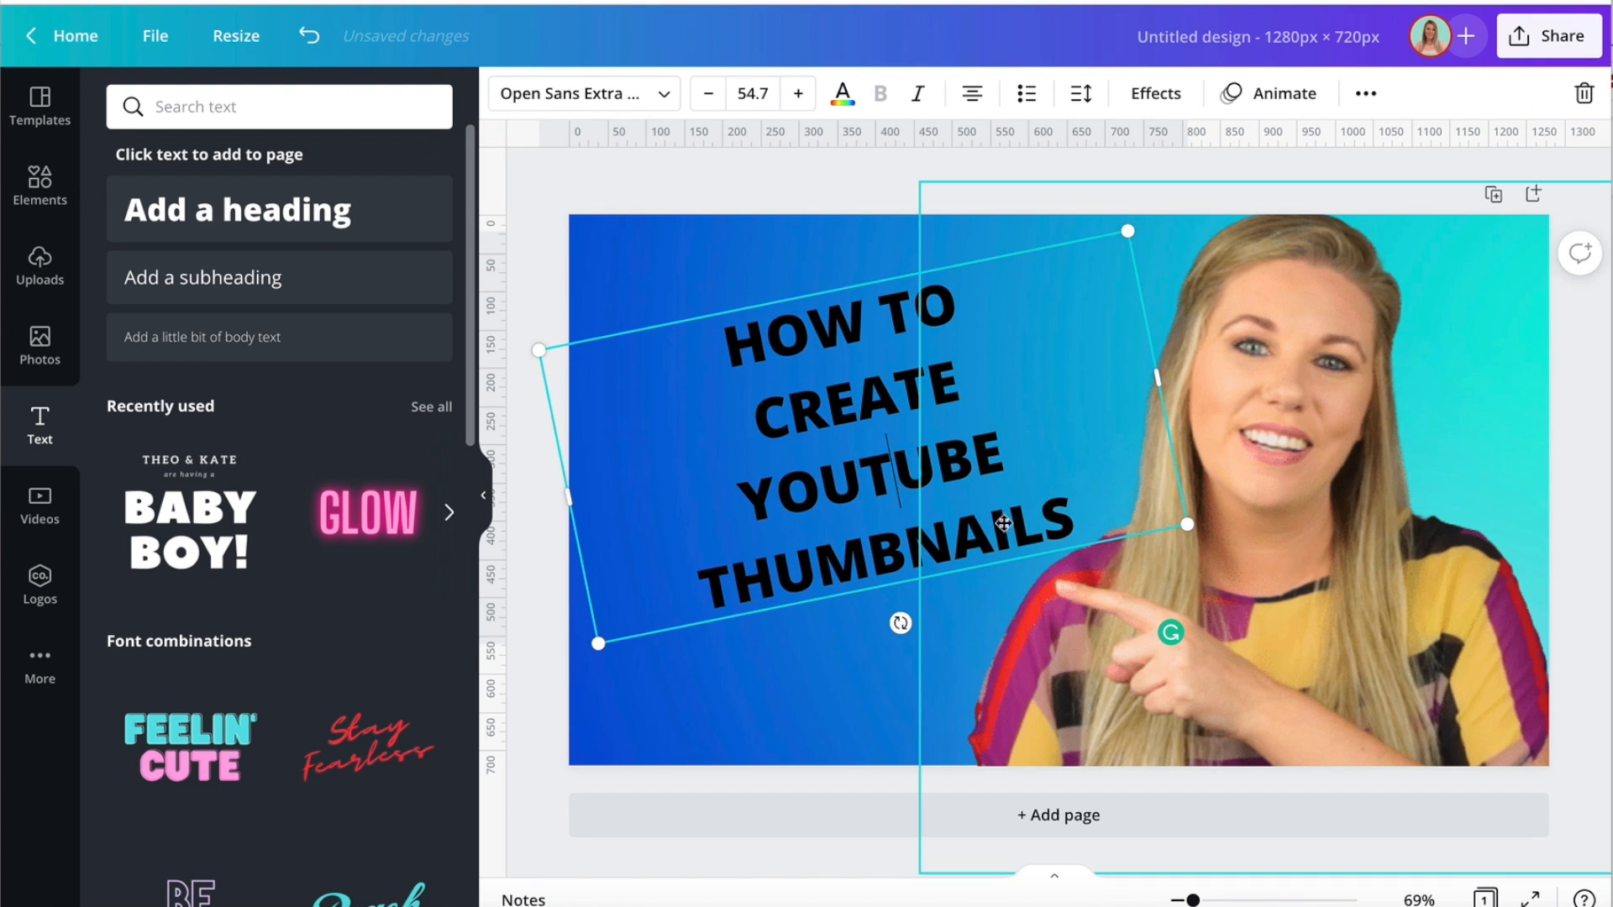
left_click(890, 467)
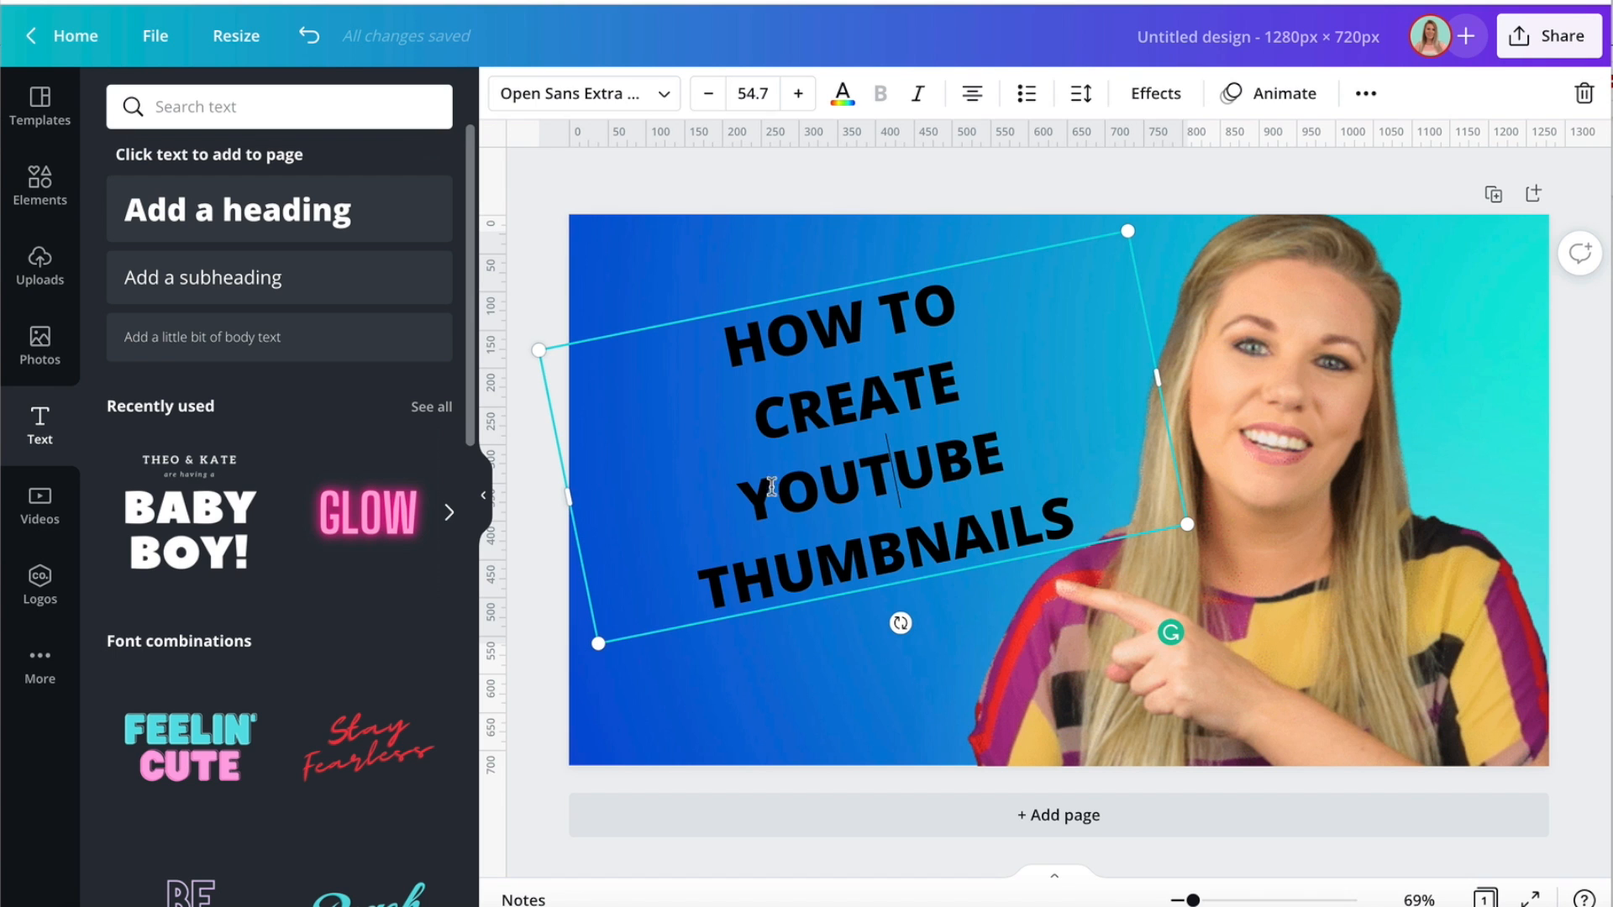
Search the elements for "YOUTUBE" and add the red rounded play-button logo with the white triangle to the page.
left_click(39, 181)
left_click(146, 107)
type("YOUTUBE")
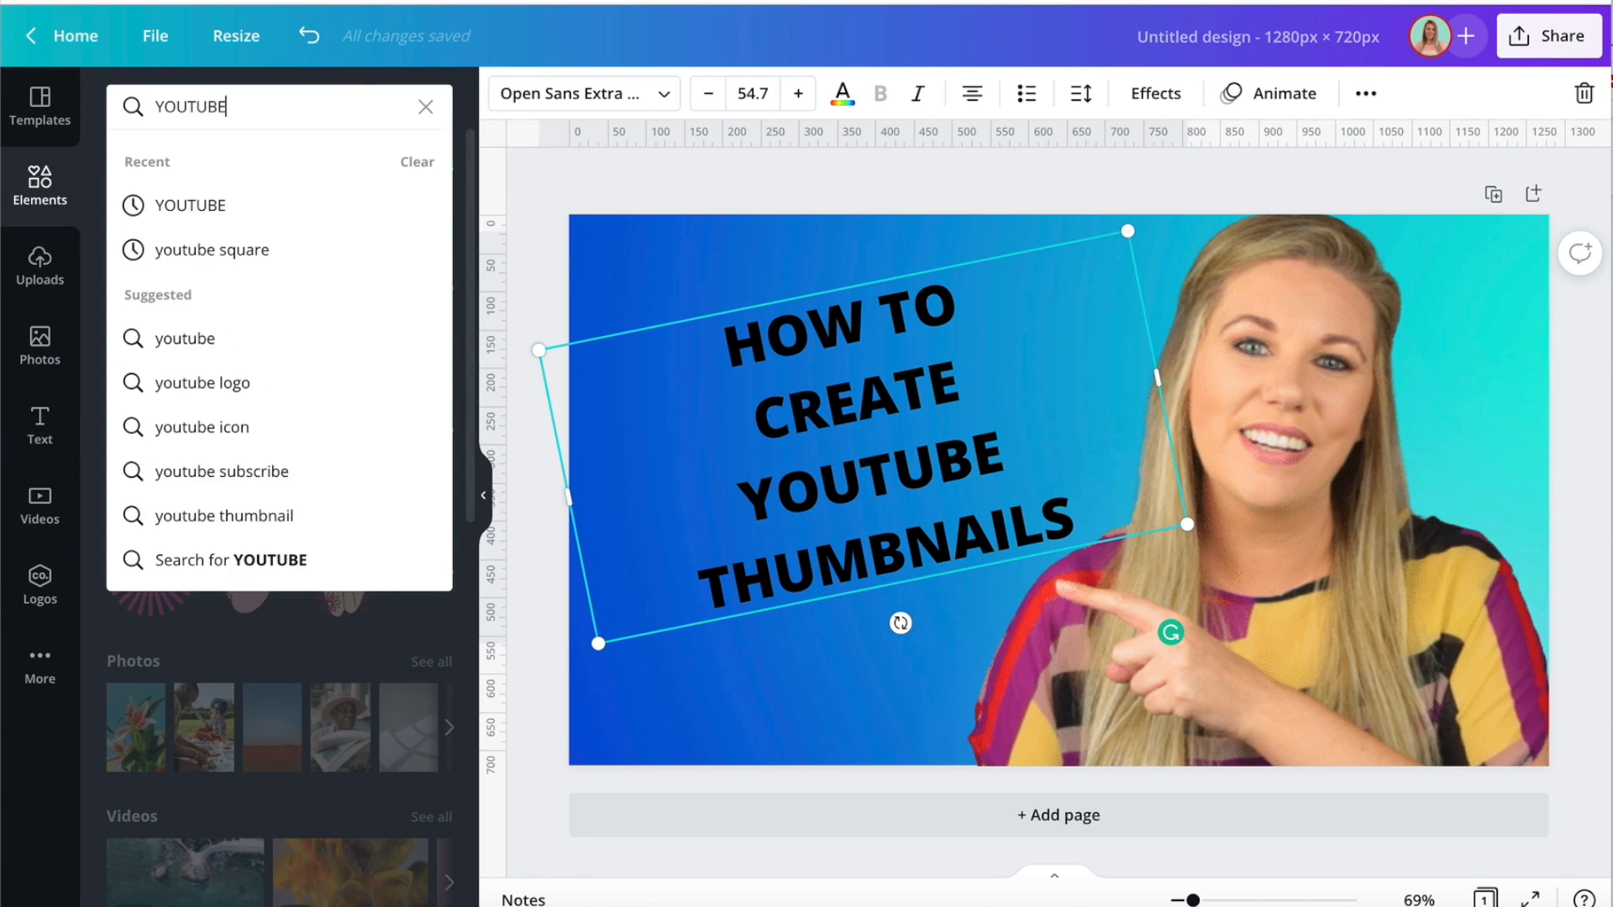
key("Return")
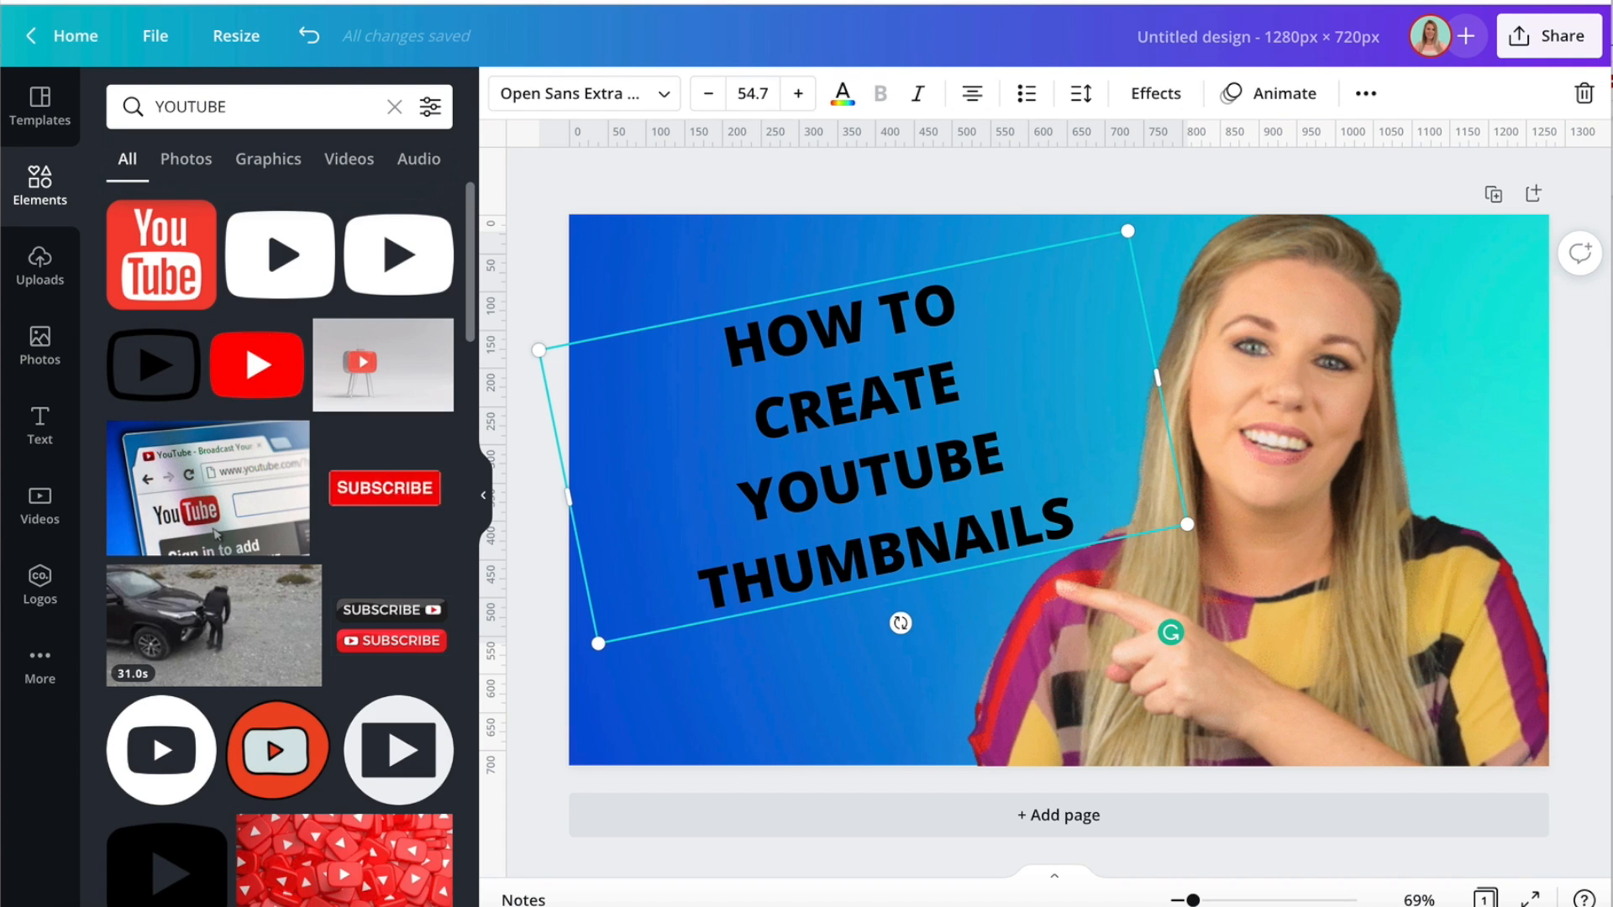
scroll(173, 494, "down", 3)
scroll(387, 468, "up", 3)
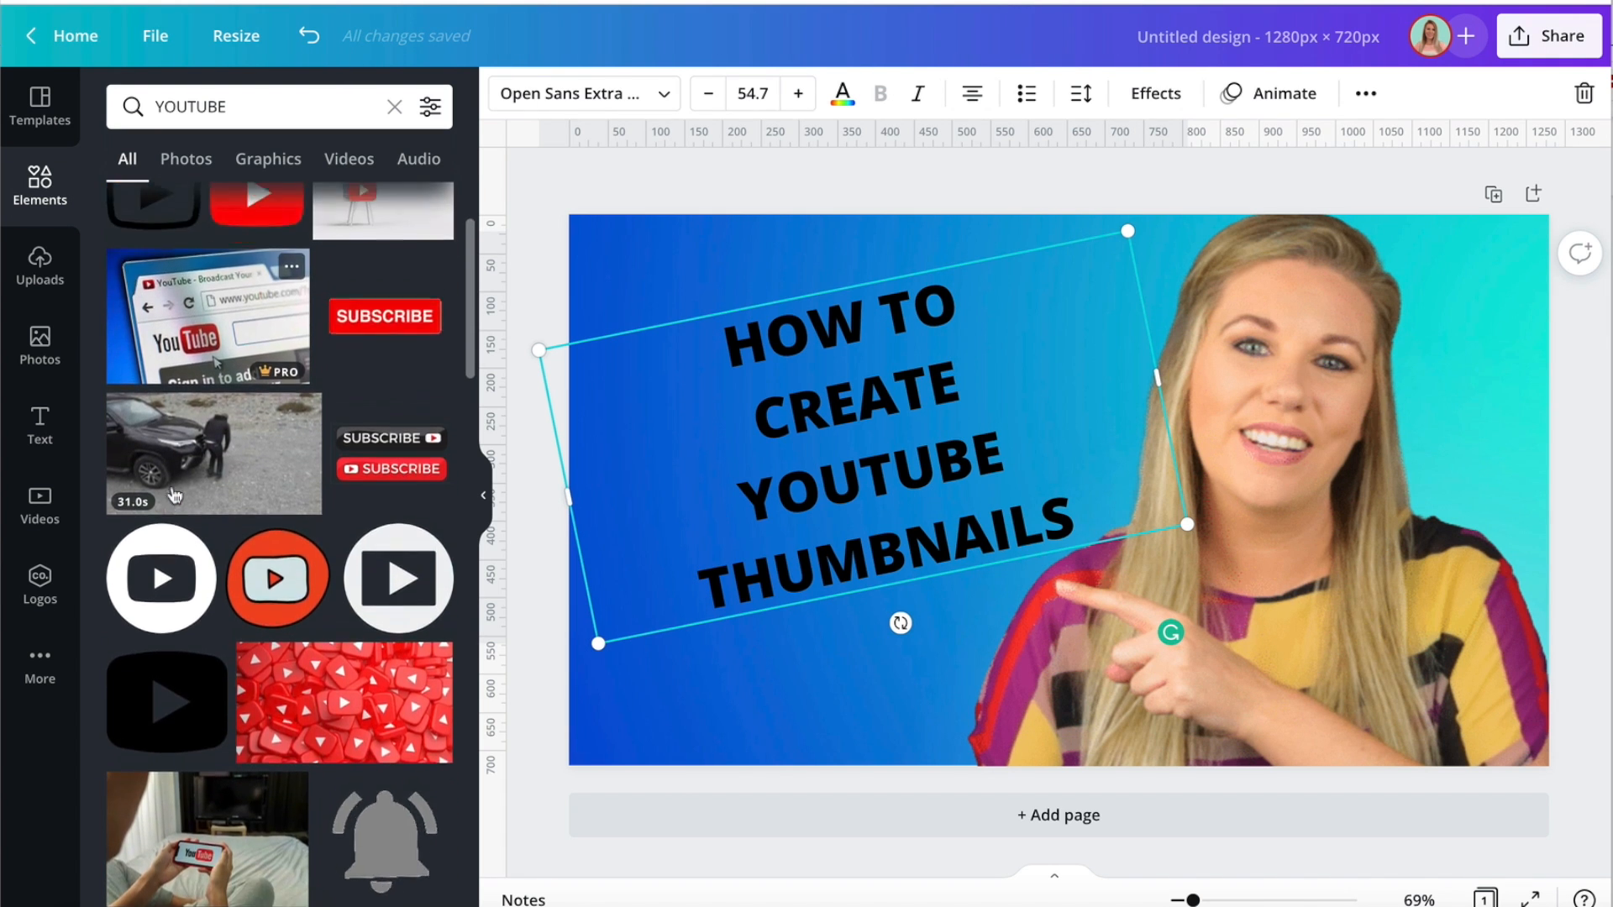
scroll(354, 561, "down", 2)
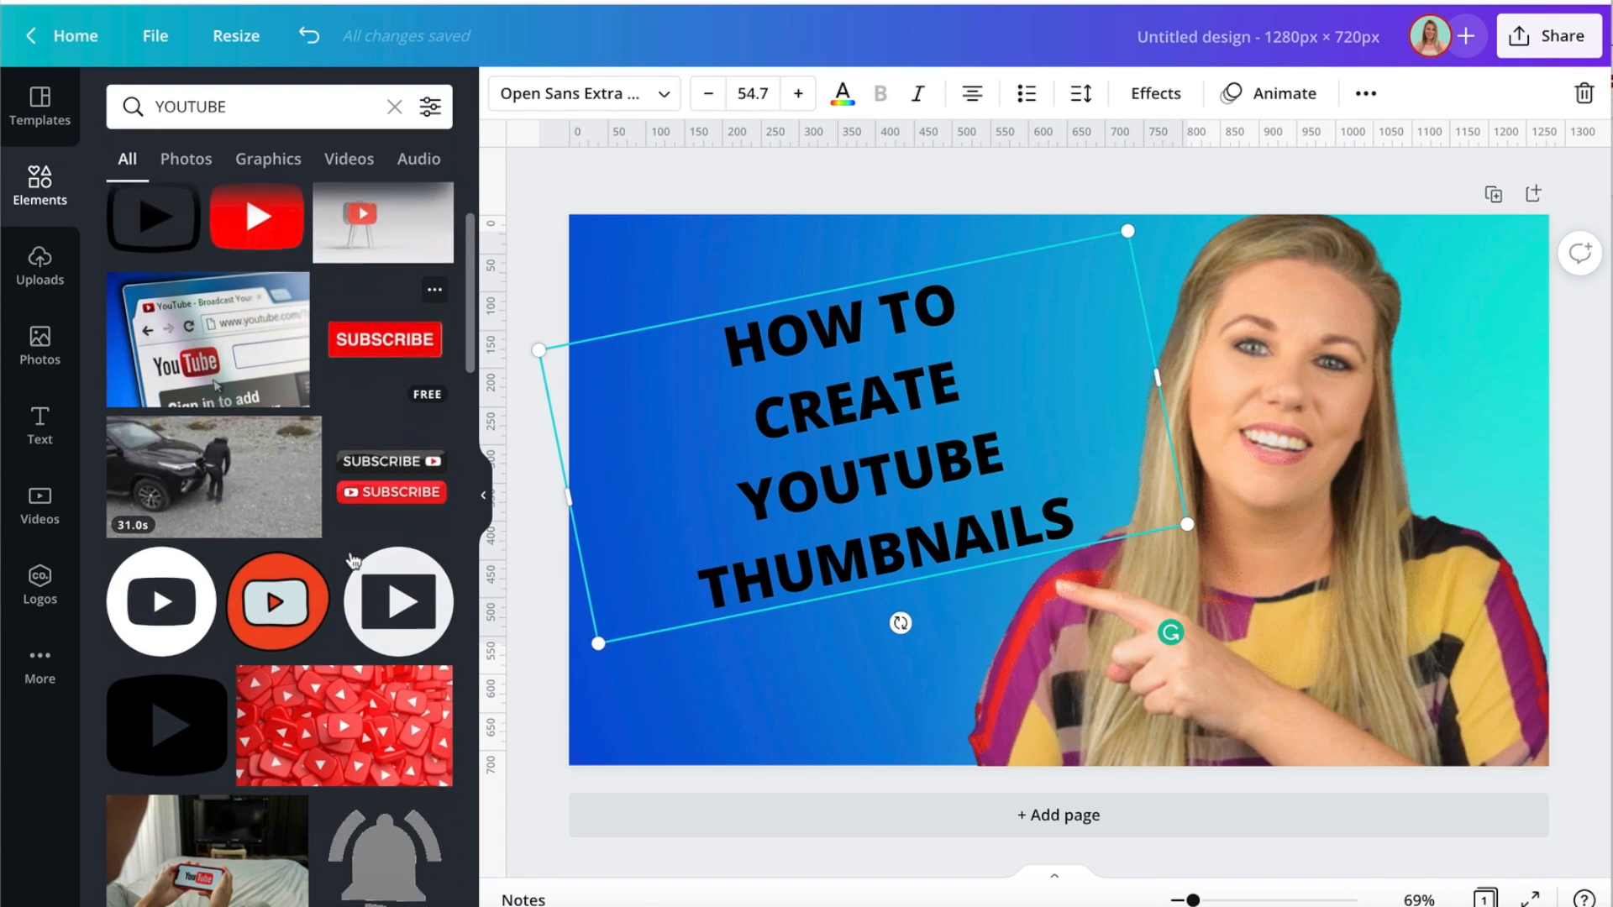
scroll(354, 561, "down", 8)
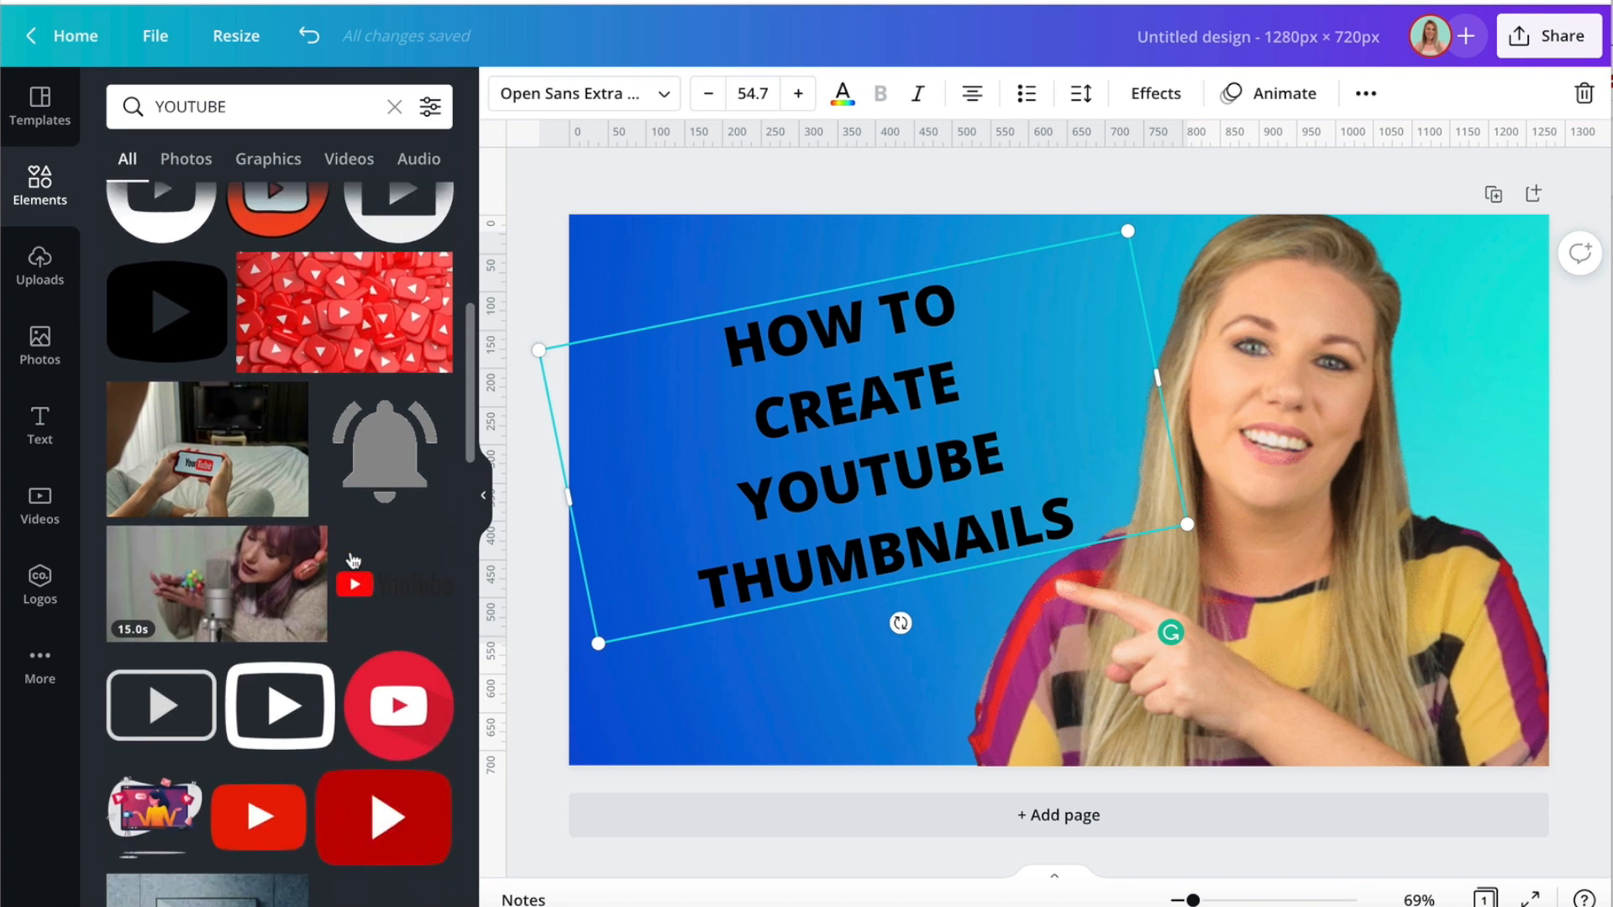
scroll(350, 560, "down", 10)
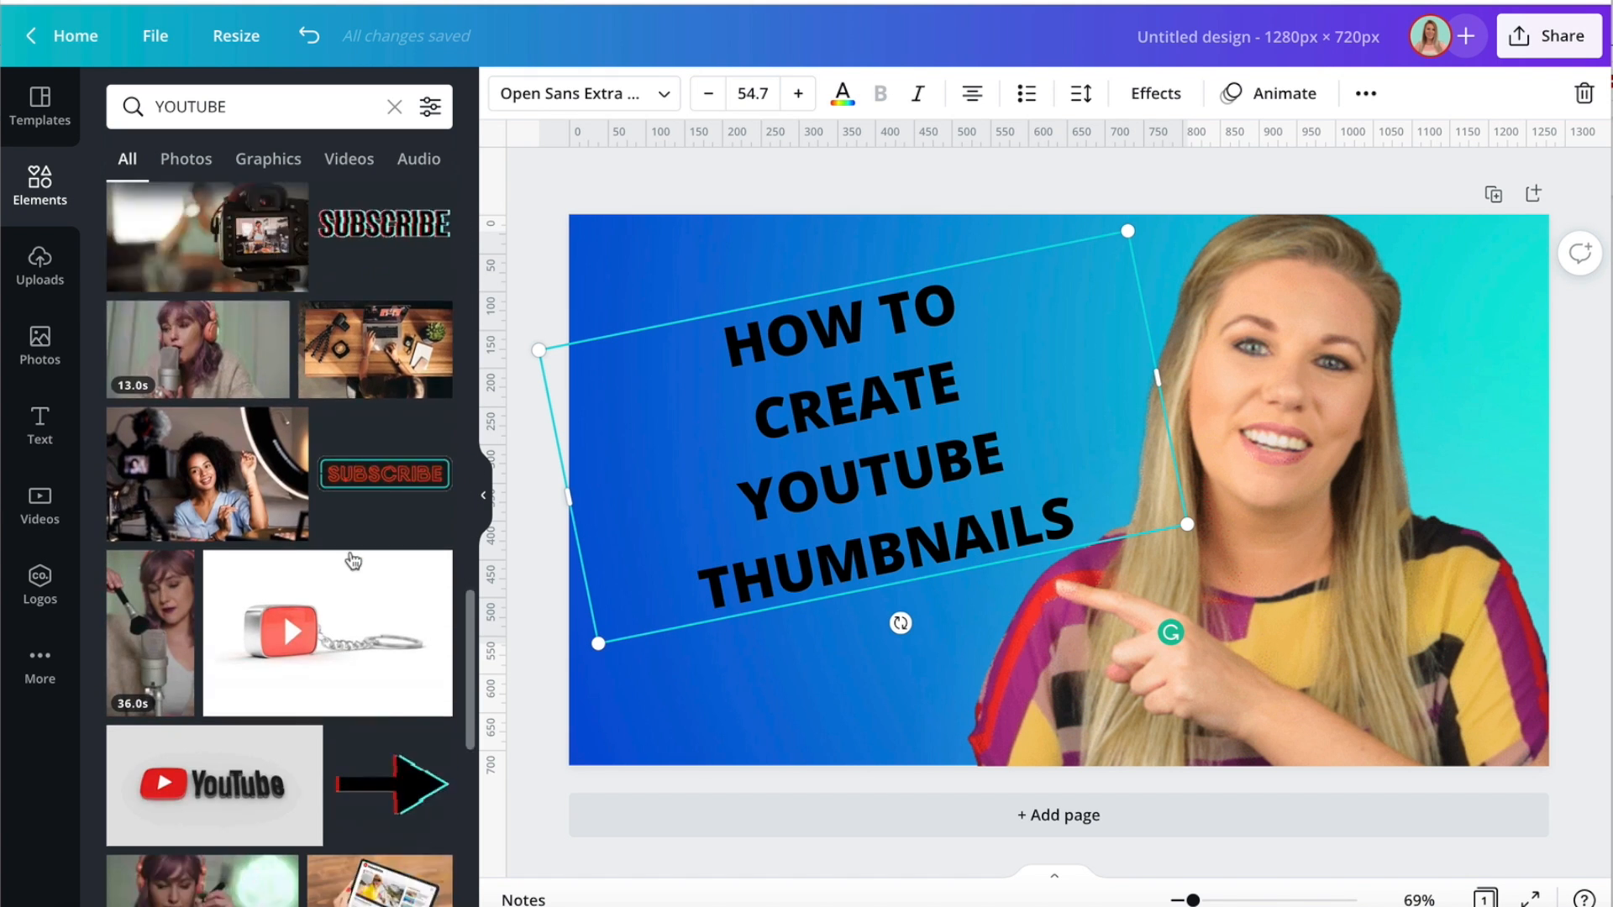
scroll(354, 561, "up", 20)
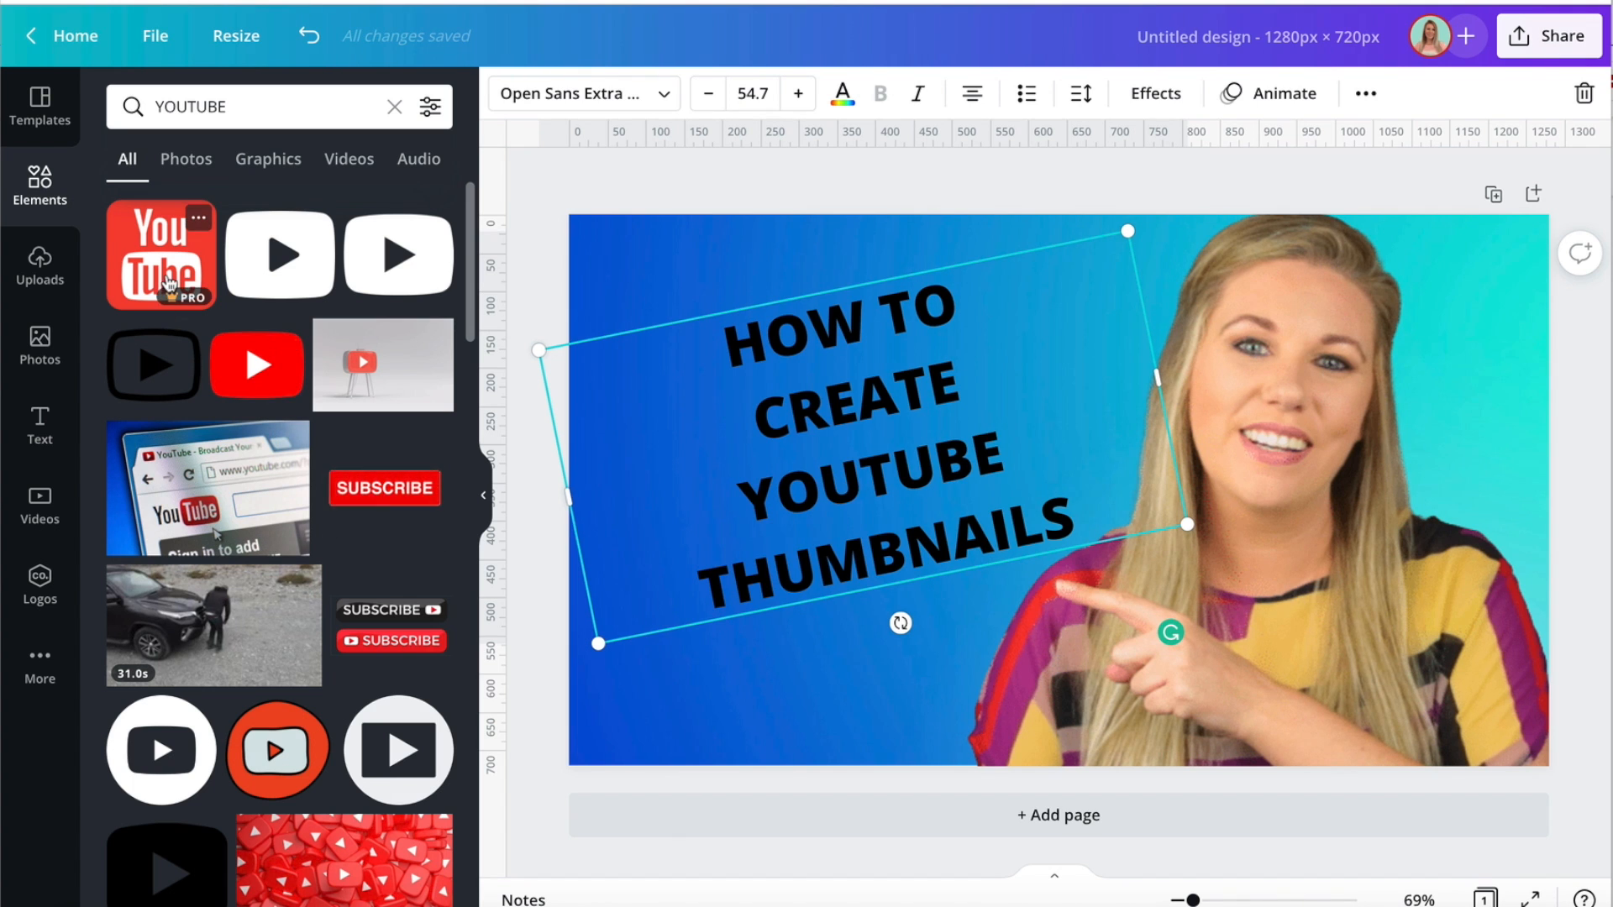
left_click(254, 367)
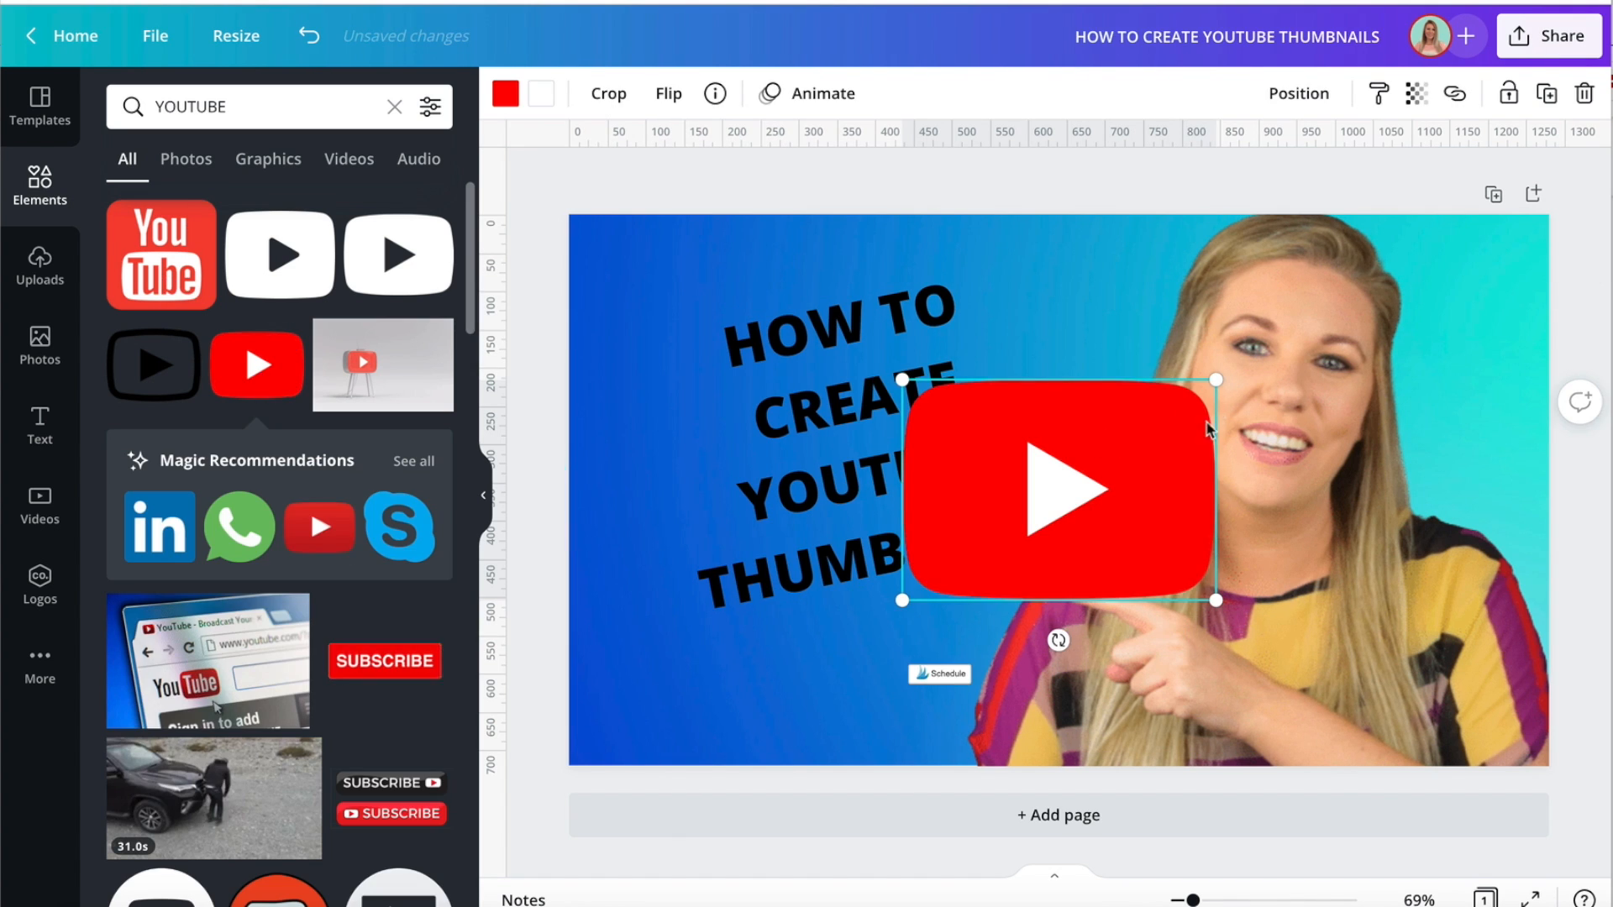
Shrink the red play-button logo to a little over half its size and place it in the page's upper-left corner.
left_click_drag(1214, 381, 1077, 474)
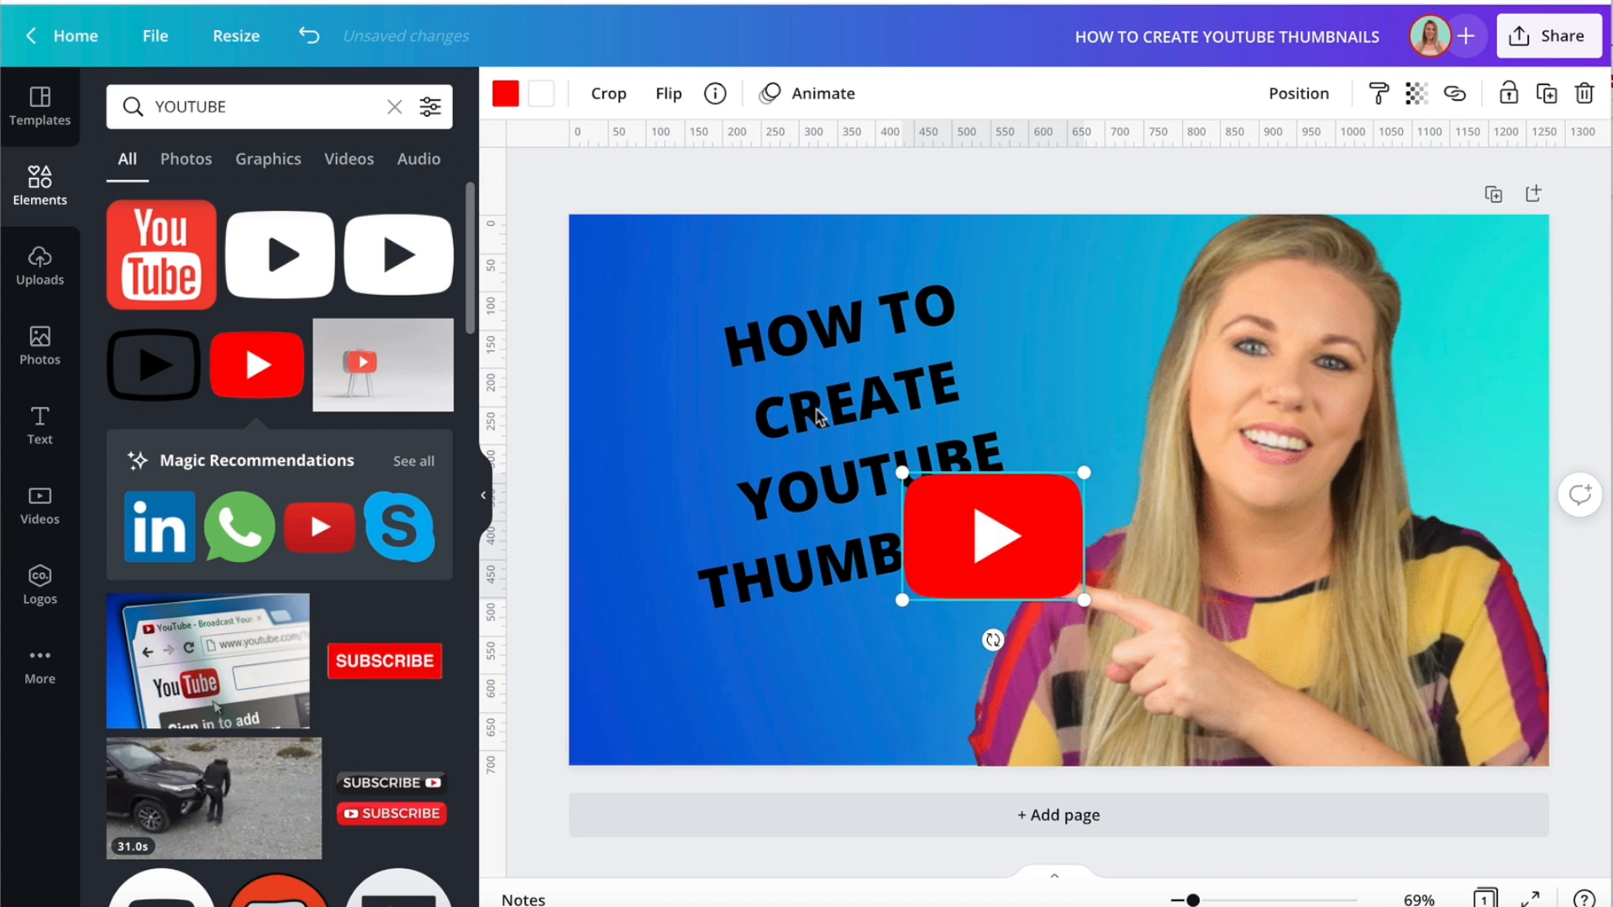
left_click_drag(987, 526, 675, 283)
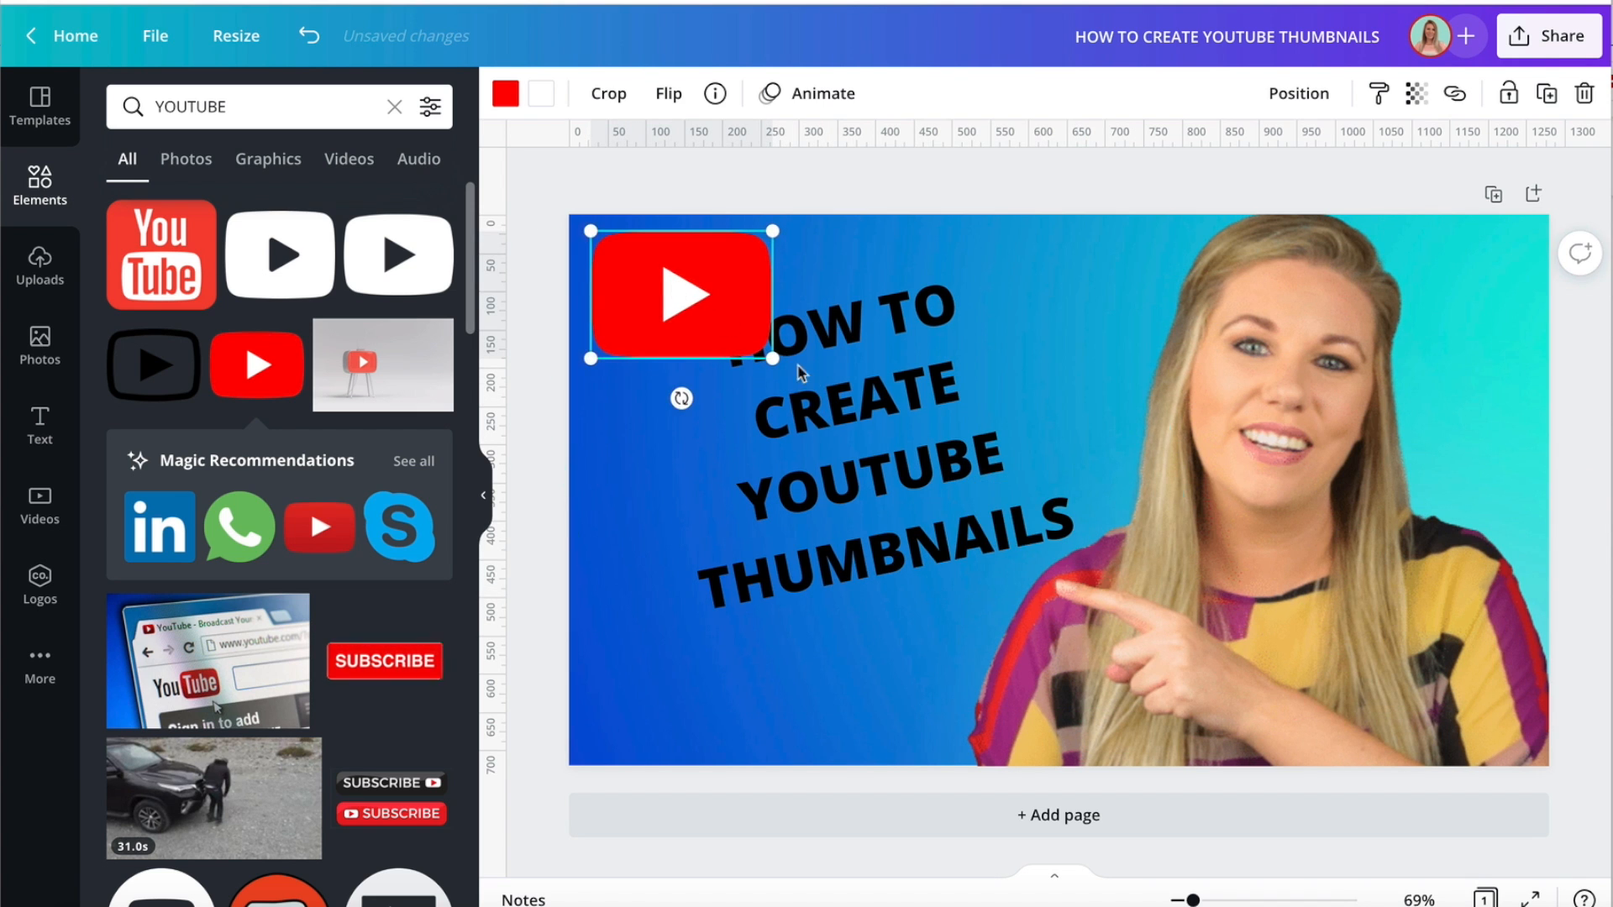
Move the tilted heading below the play-button logo and enlarge its text to size 68.2.
left_click_drag(888, 454, 819, 554)
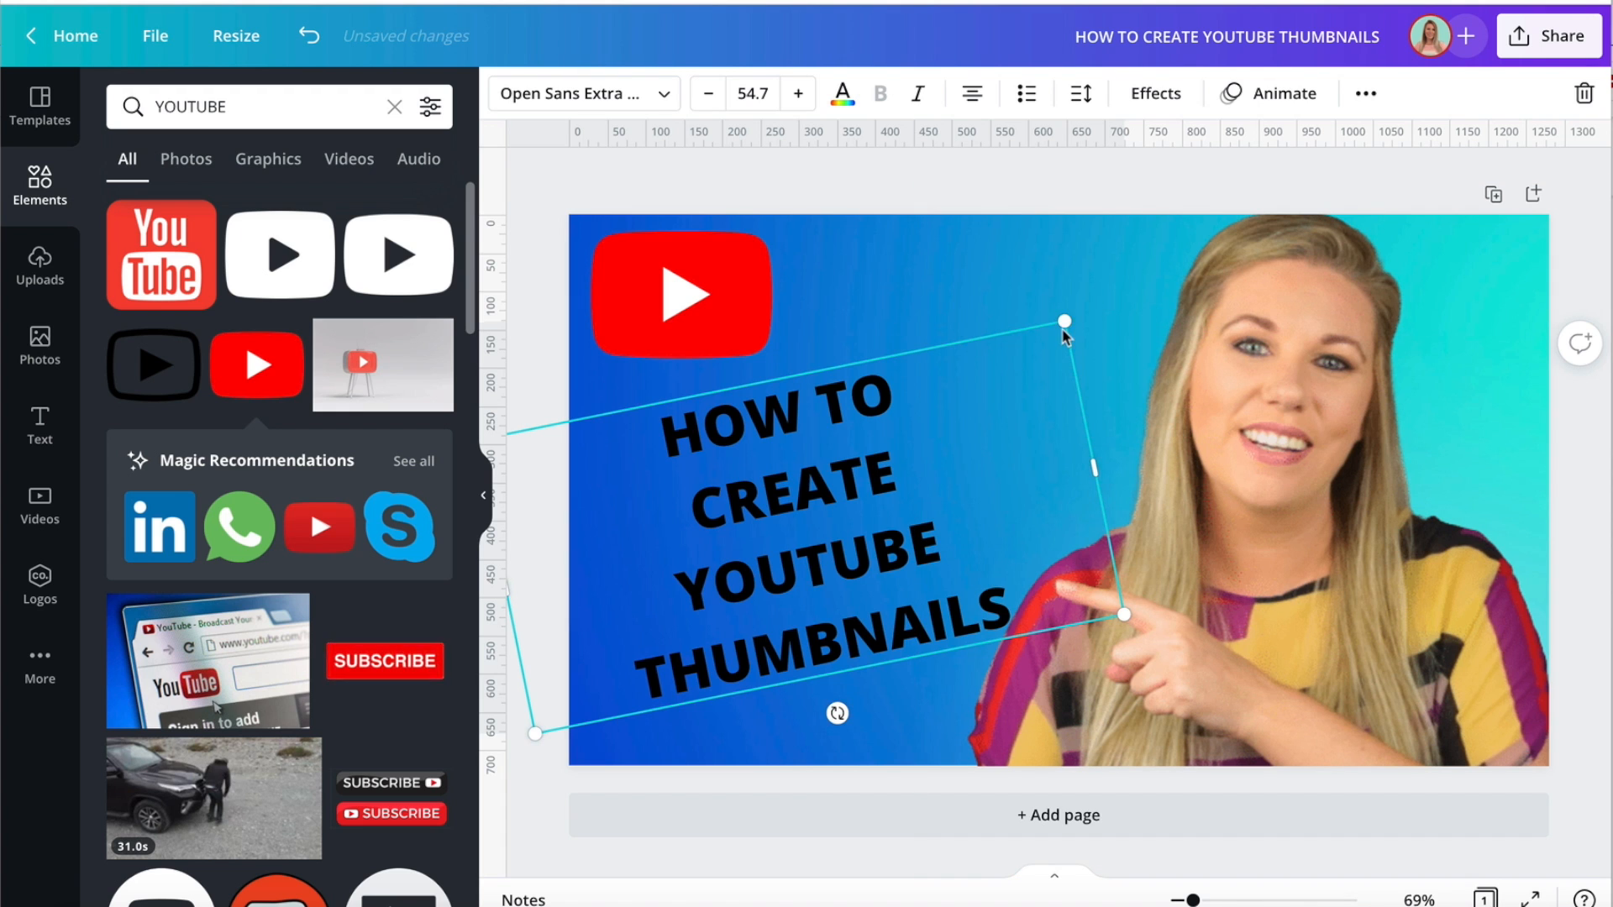
left_click_drag(1068, 318, 1195, 217)
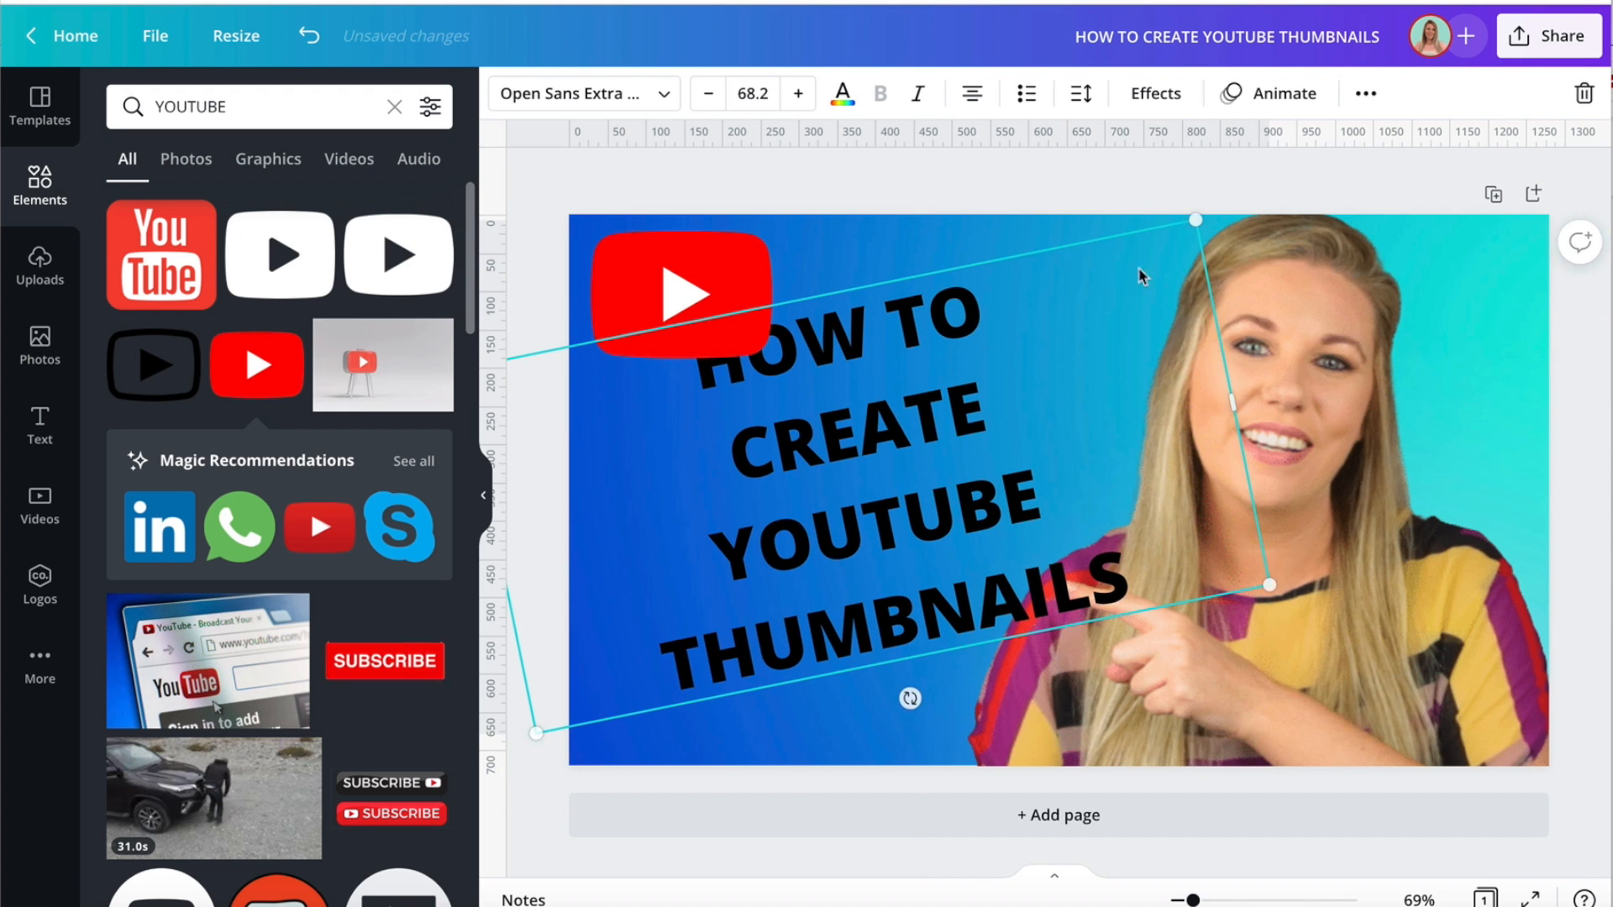
mouse_move(945, 437)
left_mouse_down()
mouse_move(946, 465)
mouse_move(928, 456)
left_mouse_up()
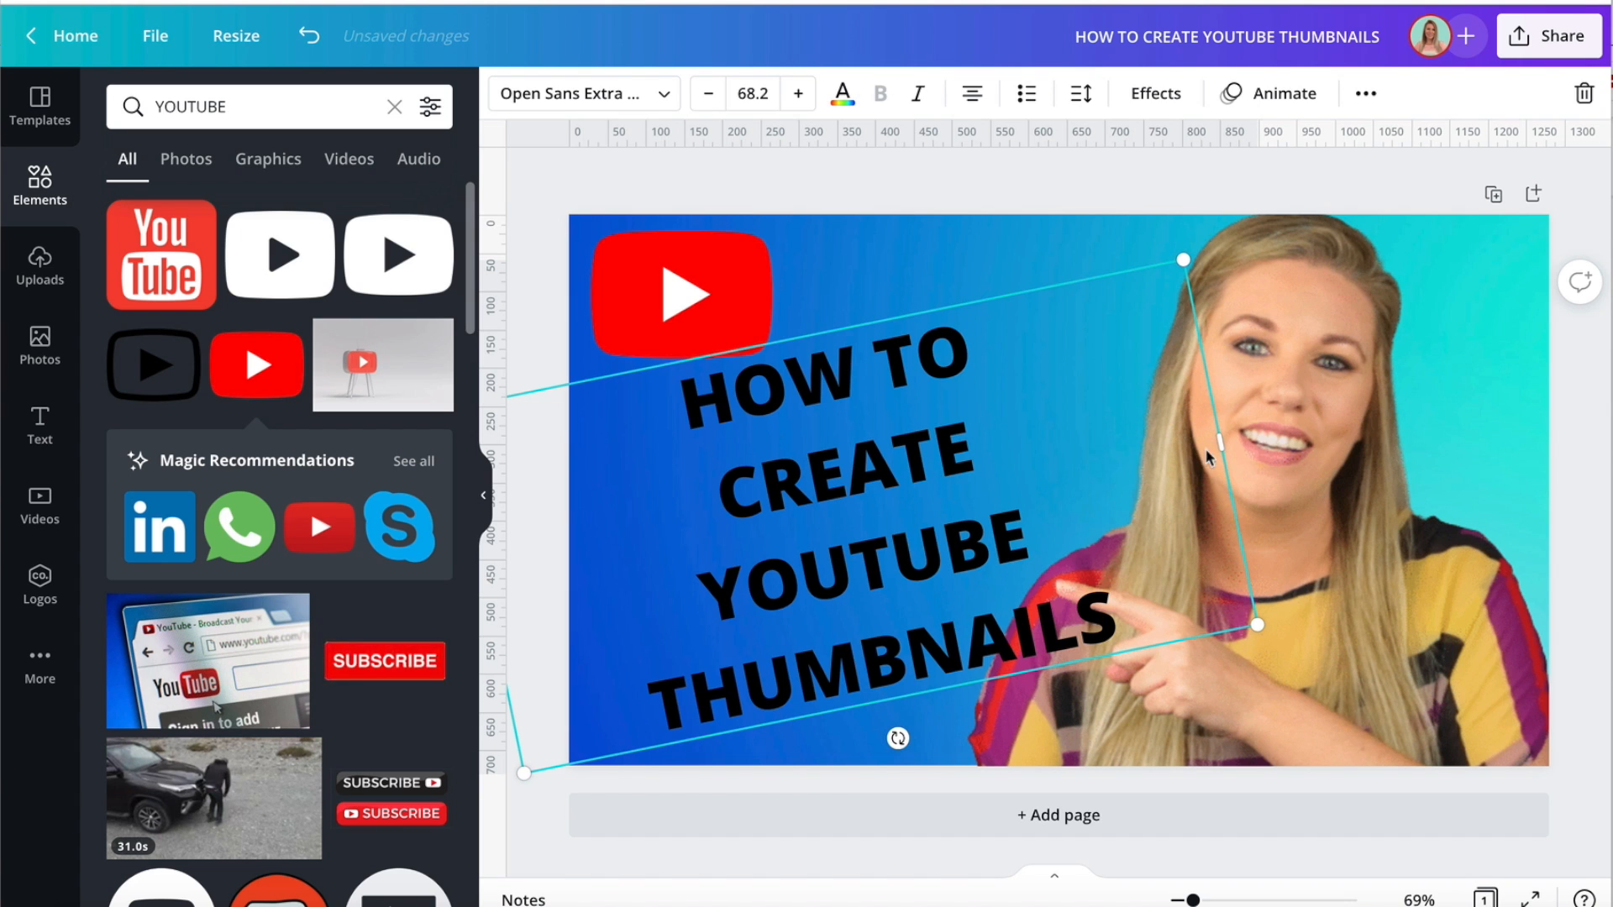
Narrow the tilted heading's text box and reduce its line spacing to 1.13.
left_click_drag(1219, 443, 1050, 579)
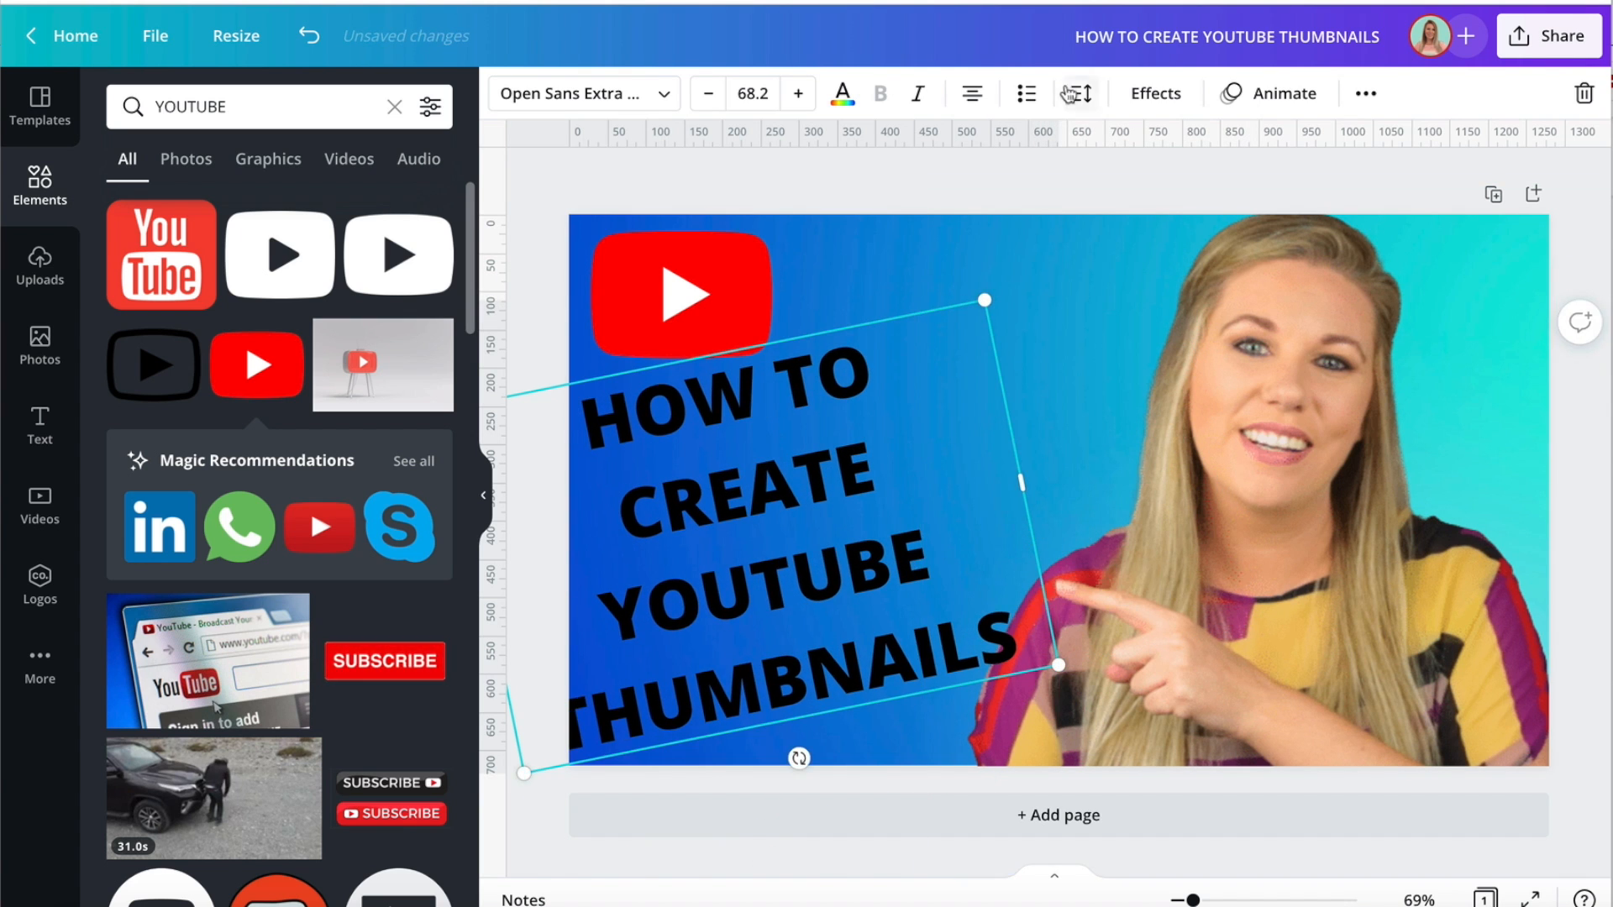
left_click(1081, 94)
left_click_drag(1283, 221, 1265, 215)
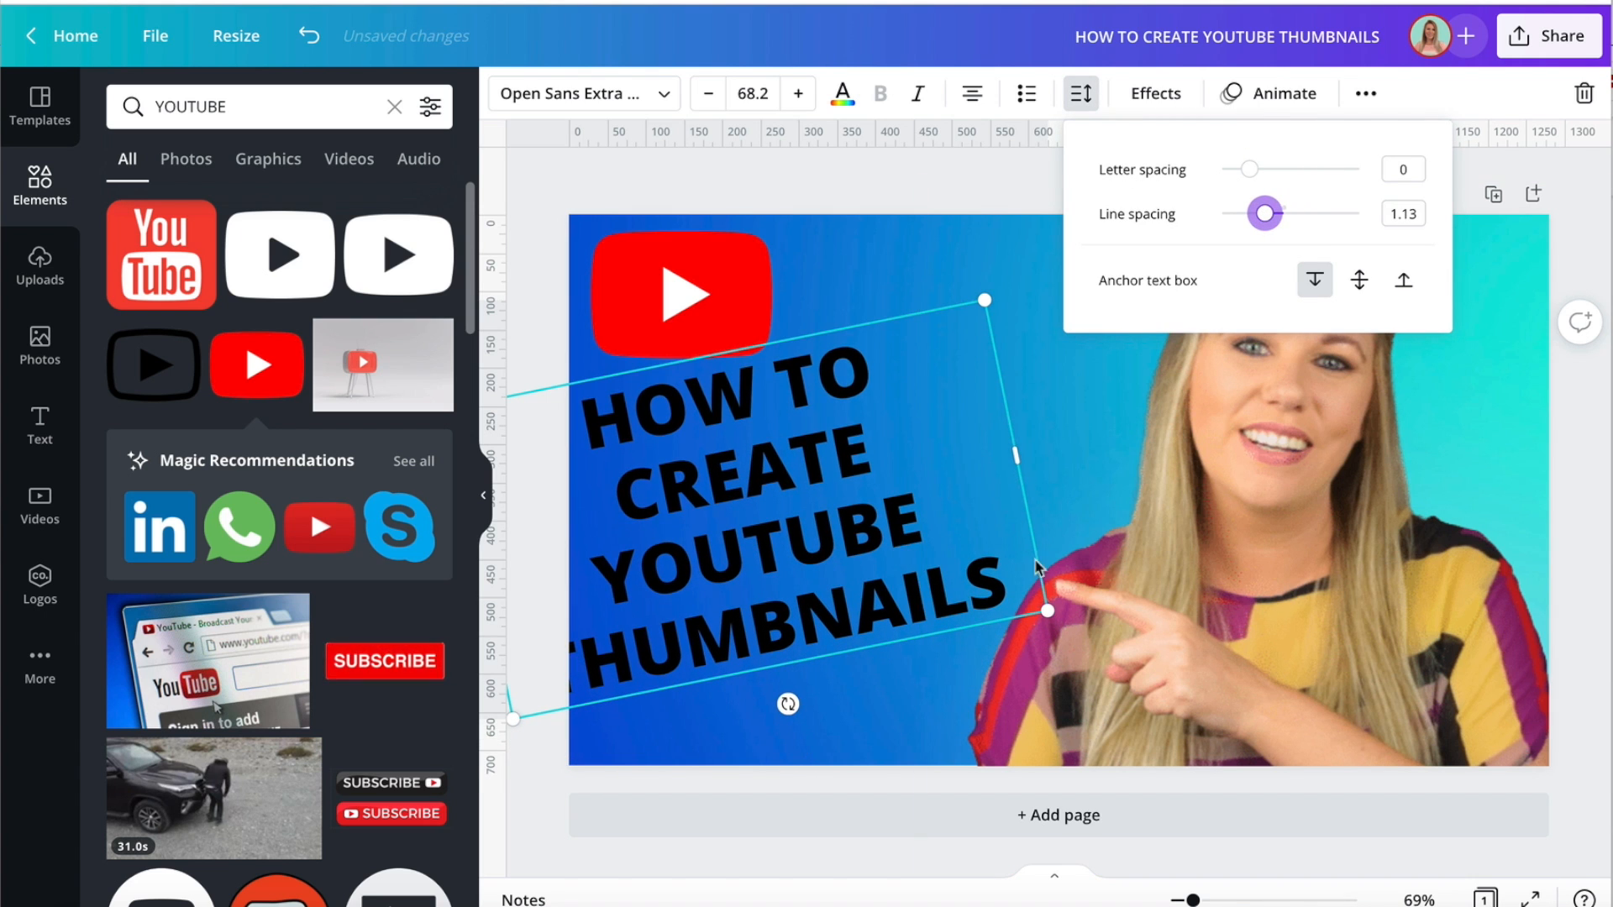
Enlarge the heading text to size 75.9 and reposition it beside the woman's cut-out, shifting her toward the page's right edge.
left_click_drag(1050, 609, 1116, 634)
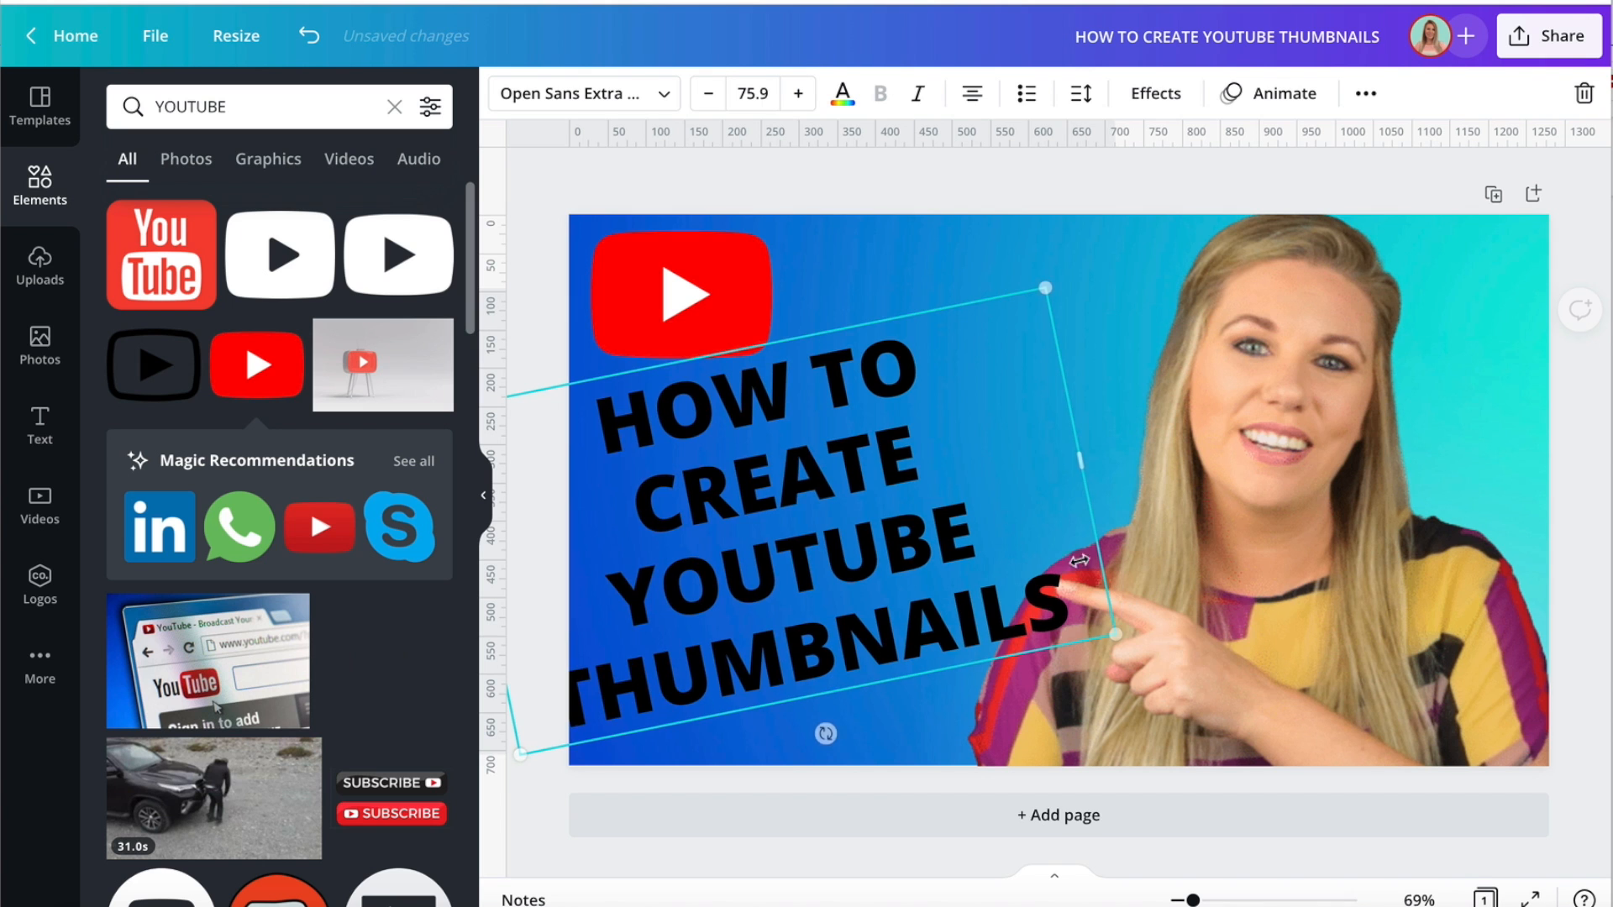
left_click_drag(827, 357, 917, 341)
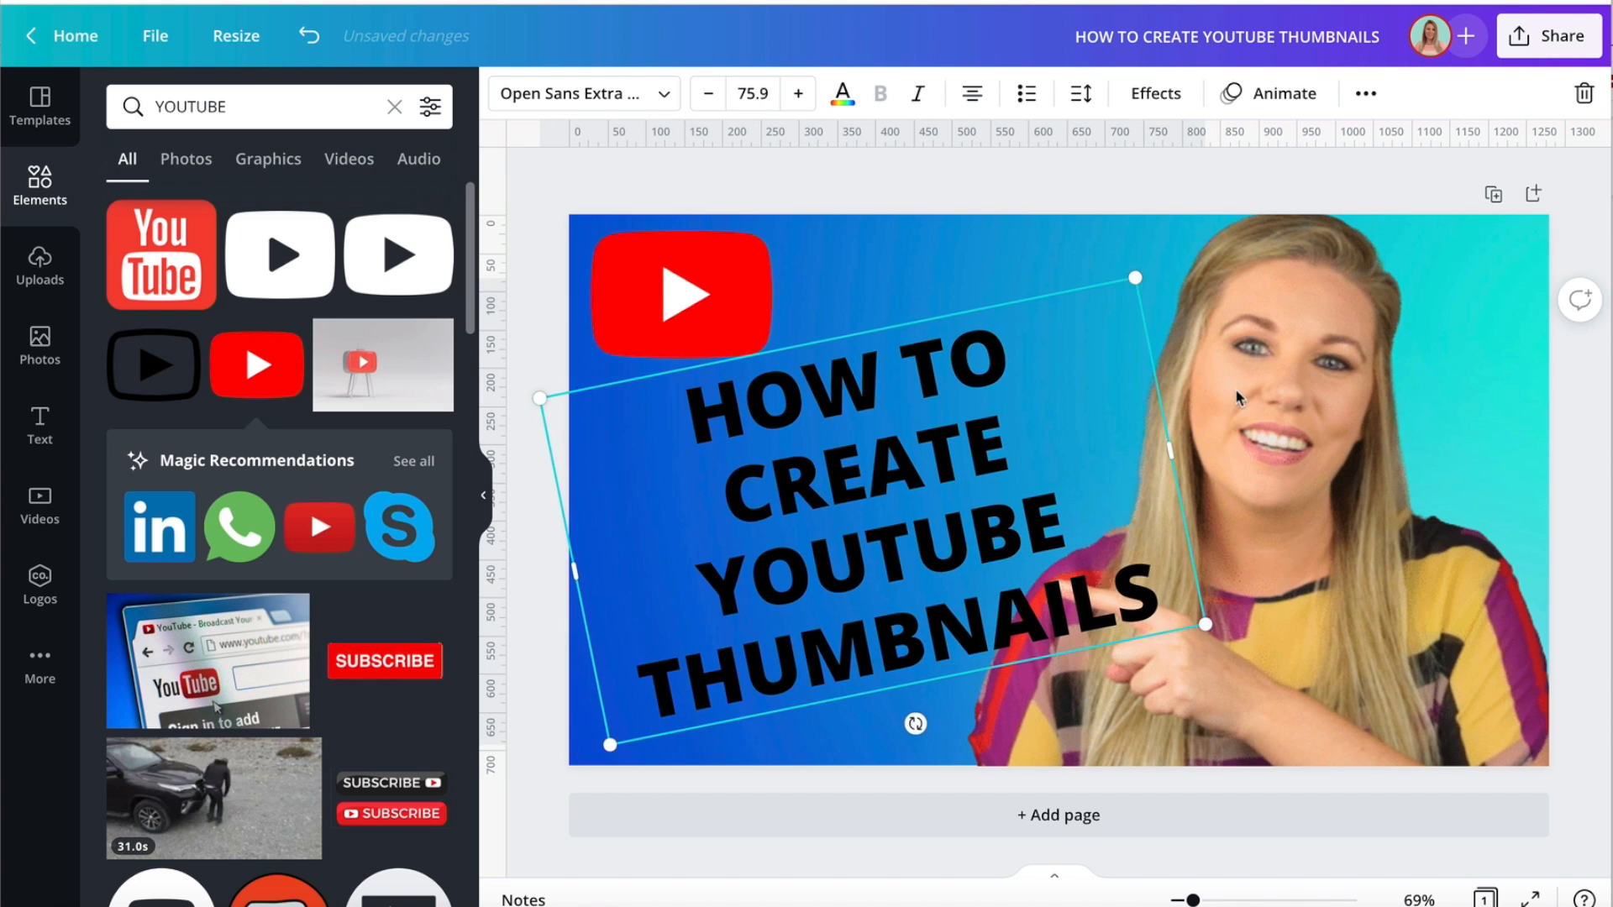
left_click_drag(1306, 390, 1366, 384)
left_click_drag(929, 525, 864, 534)
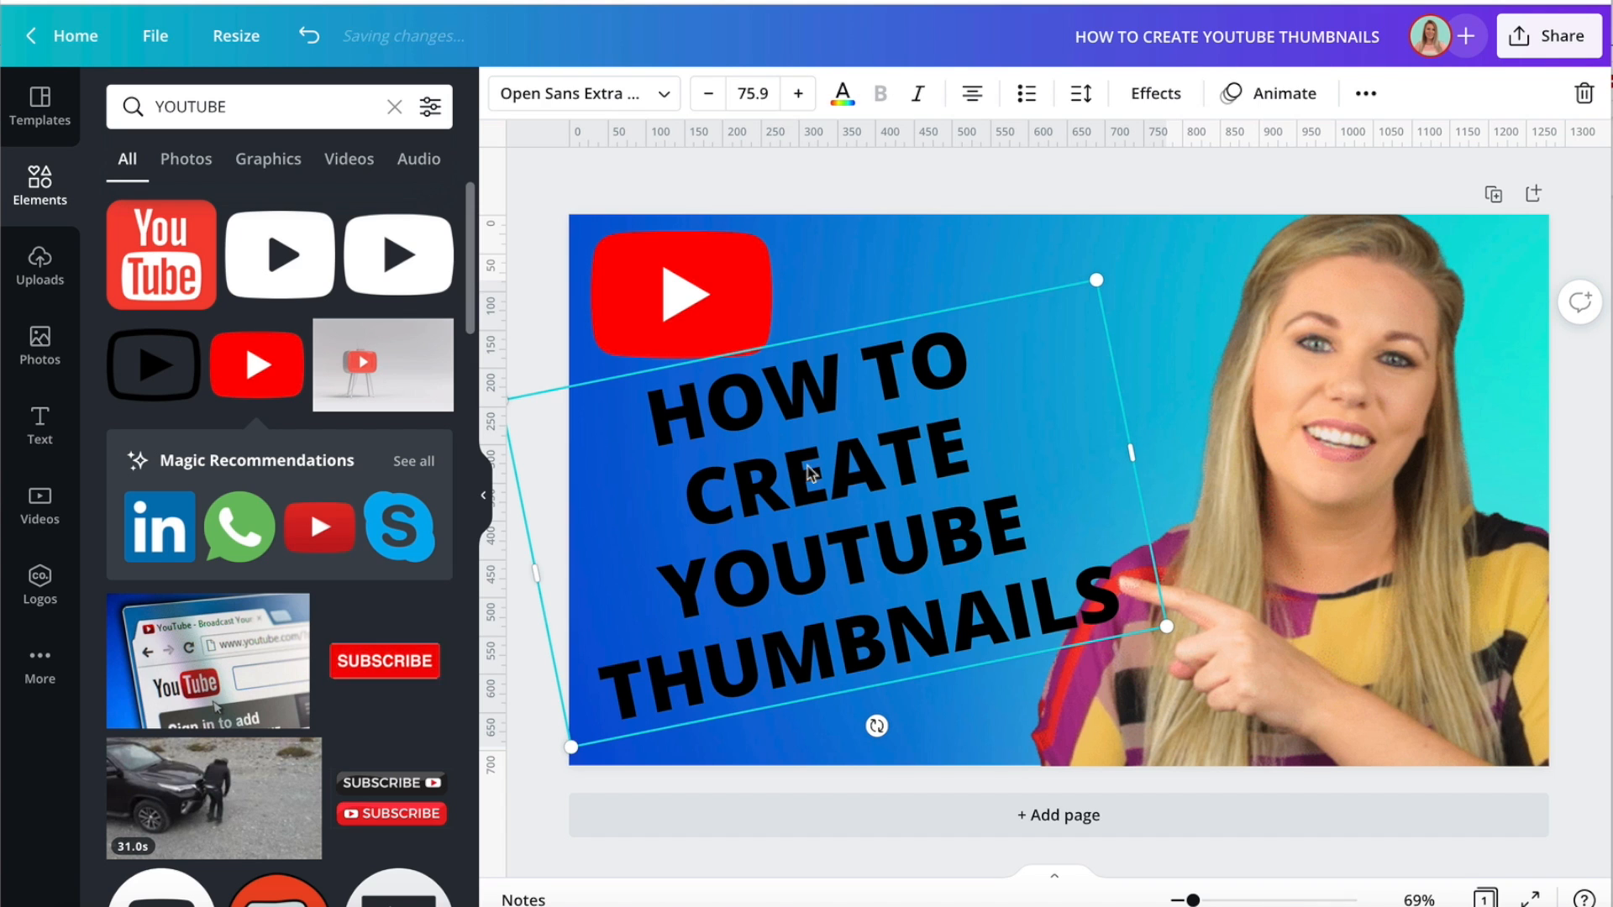
Color the tilted heading text white.
left_click(842, 92)
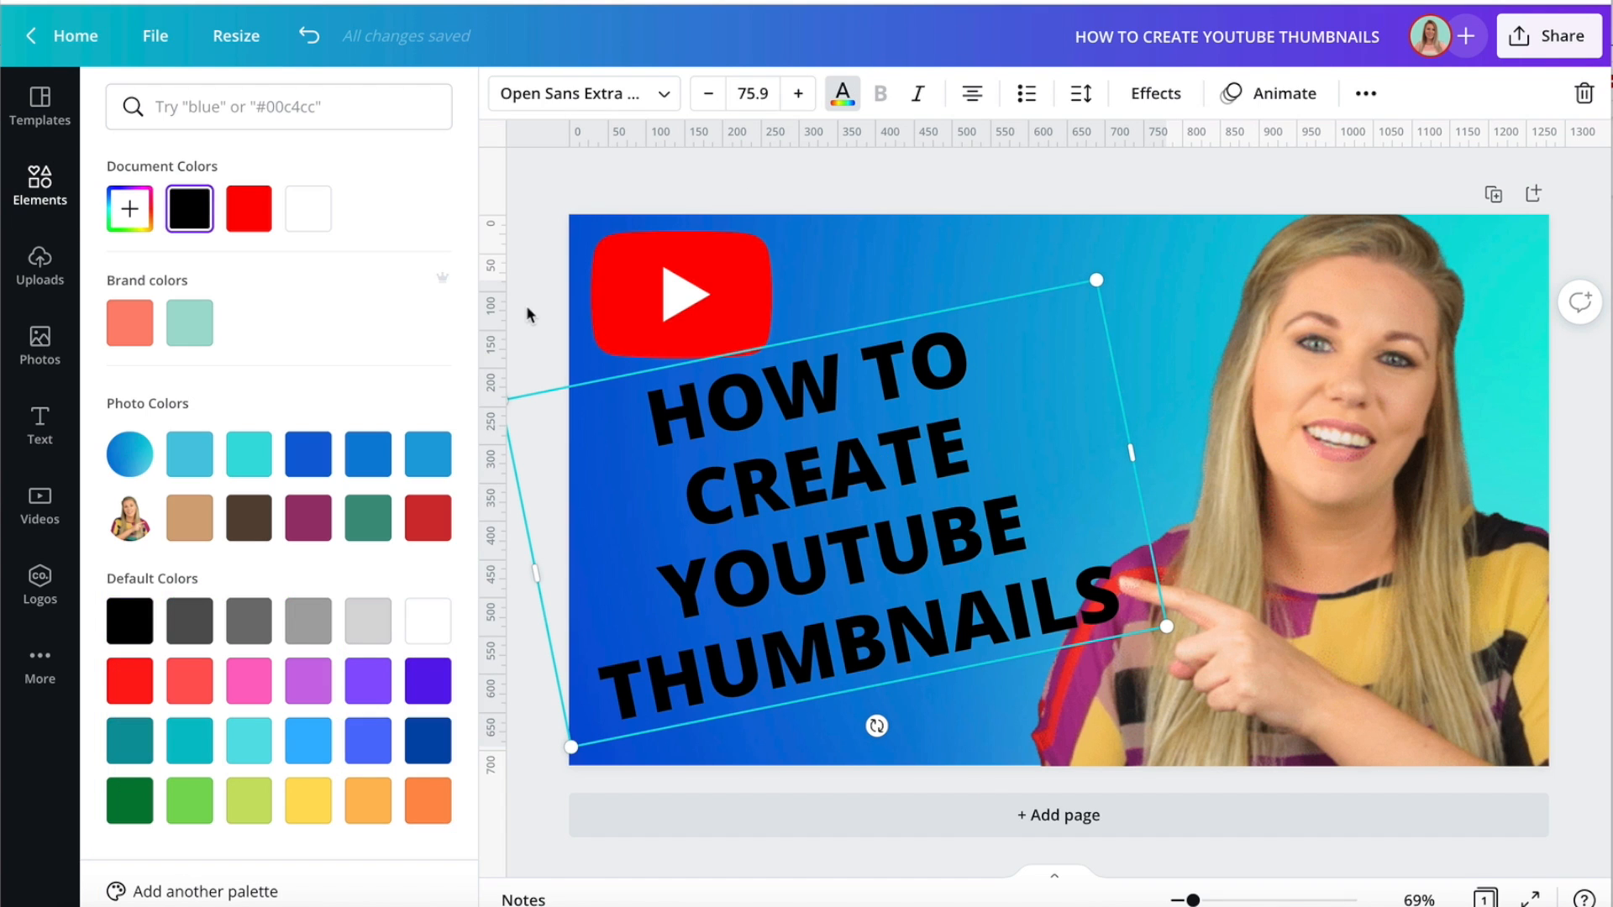
left_click(308, 208)
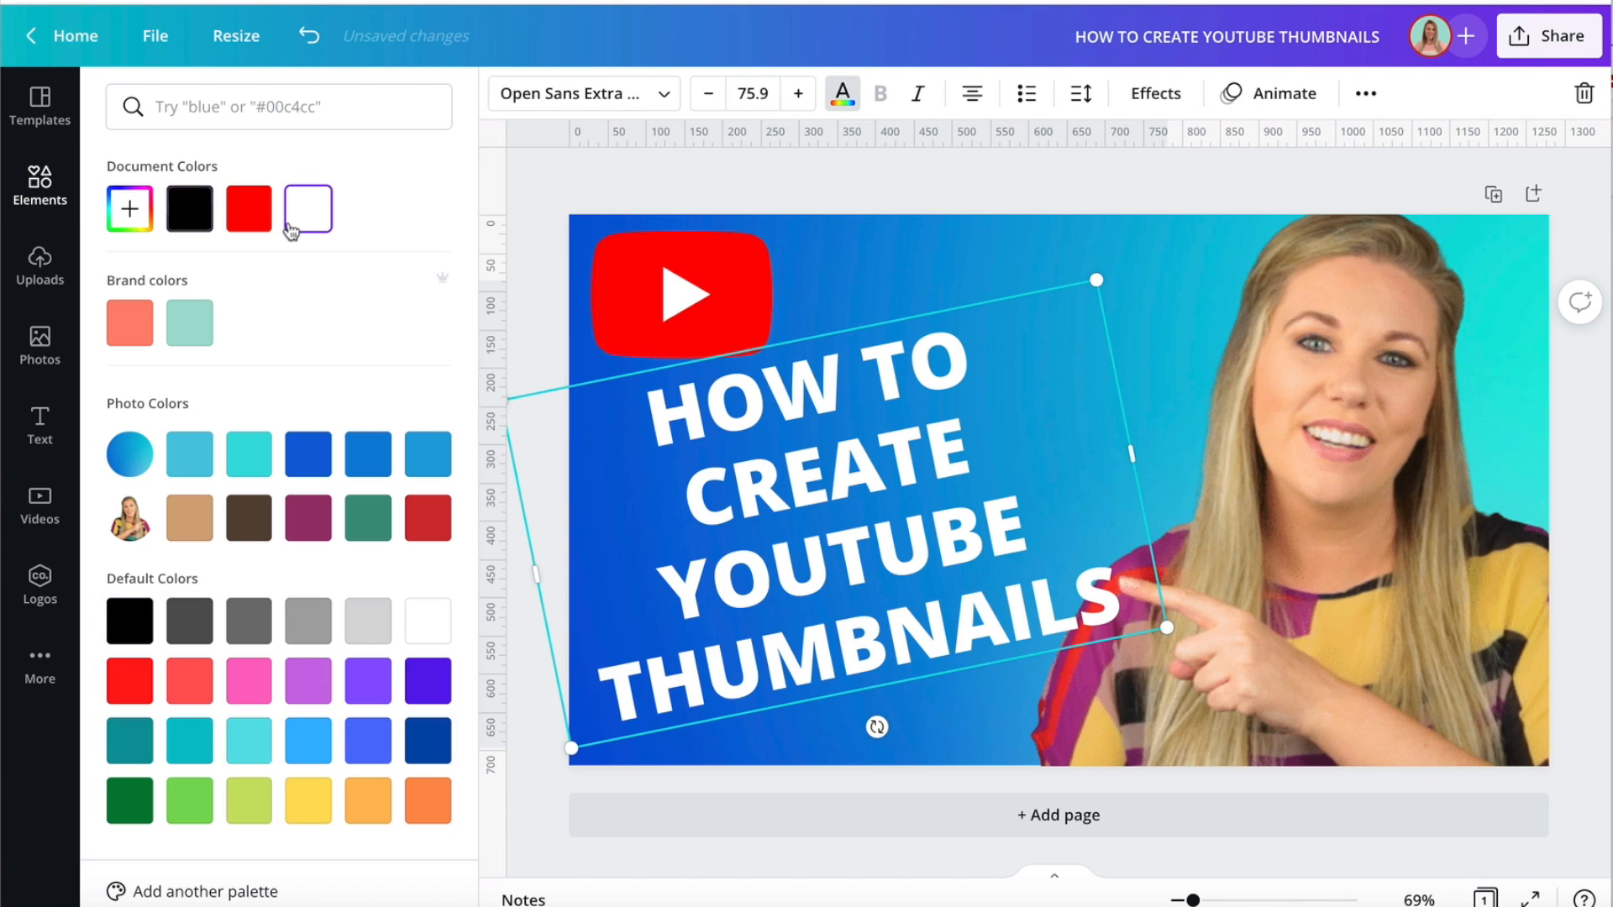
left_click(542, 318)
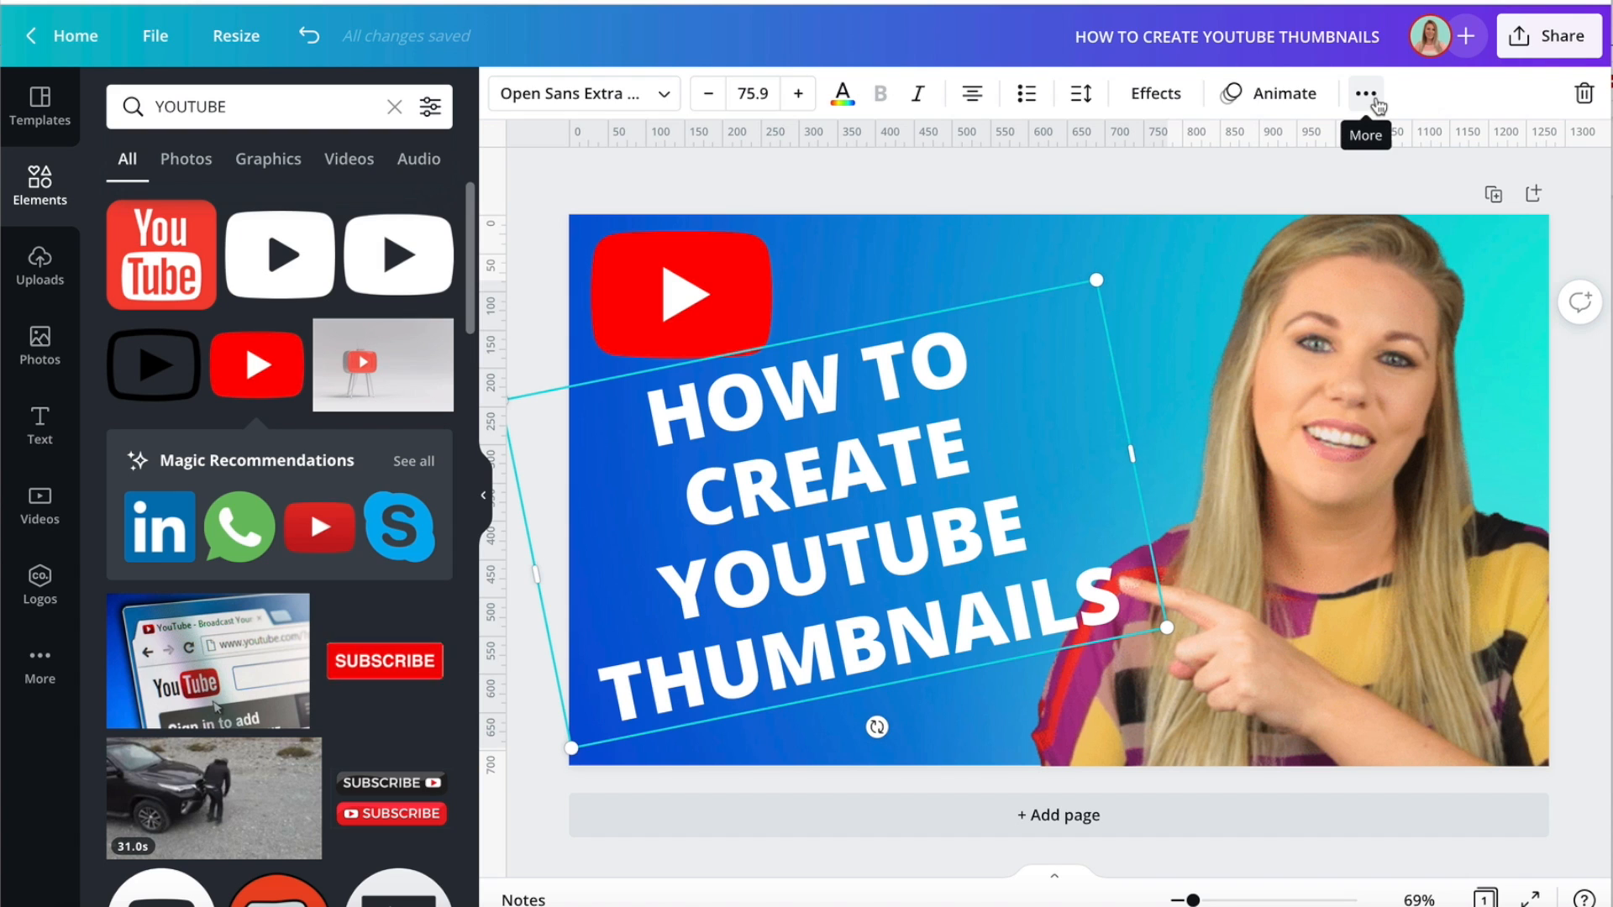
Duplicate the white heading, color the copy black and align it exactly over the original.
left_click(1366, 94)
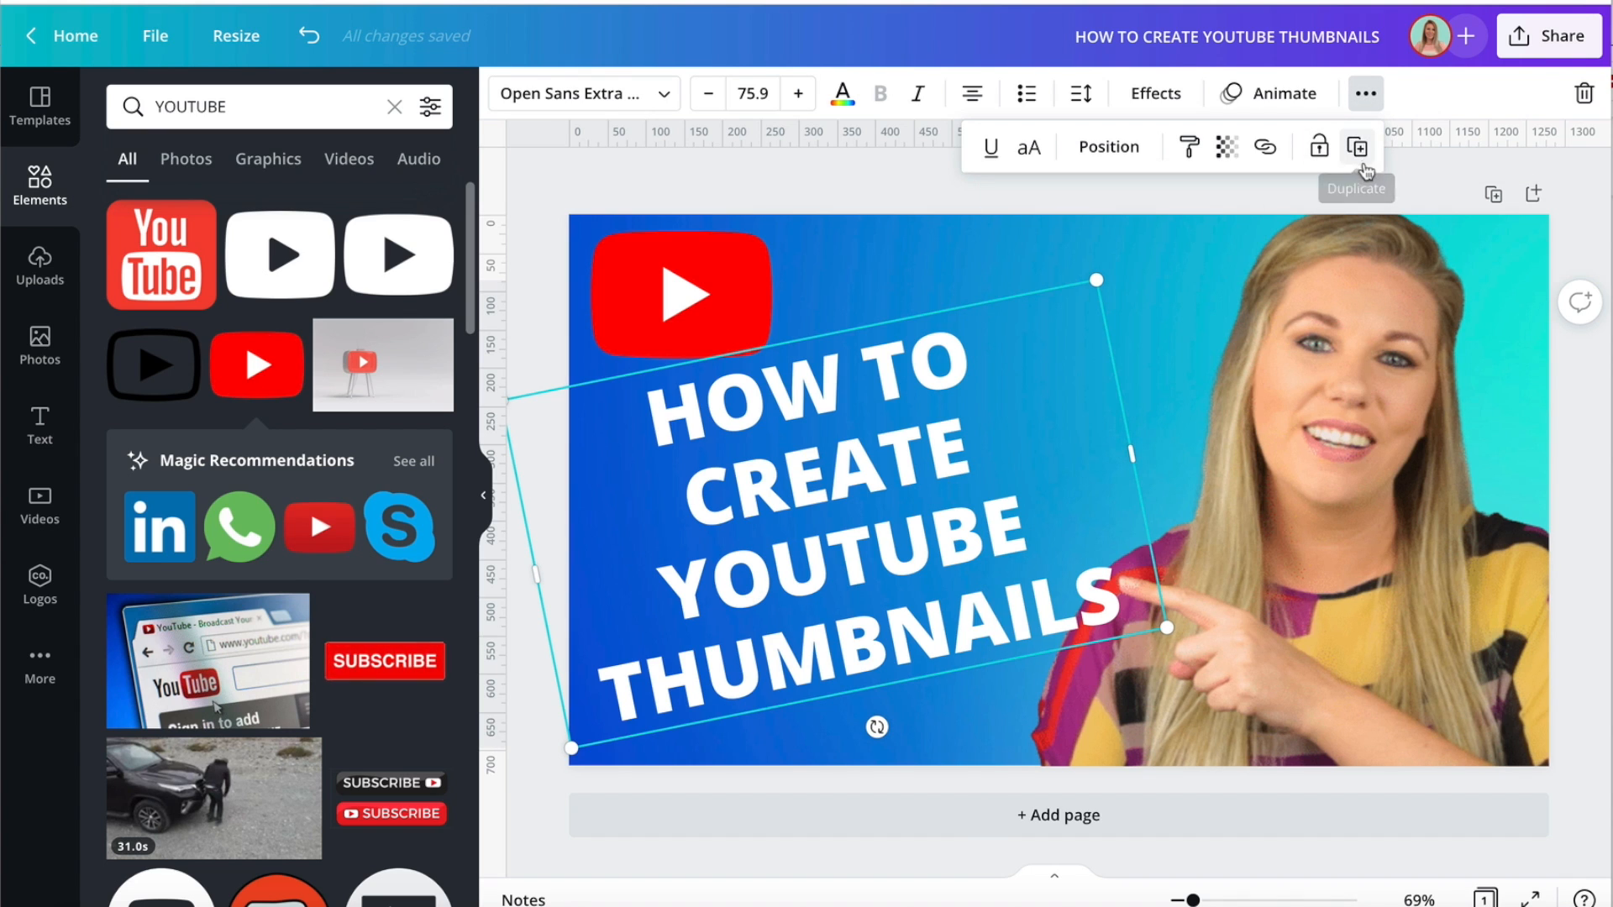
left_click(1356, 147)
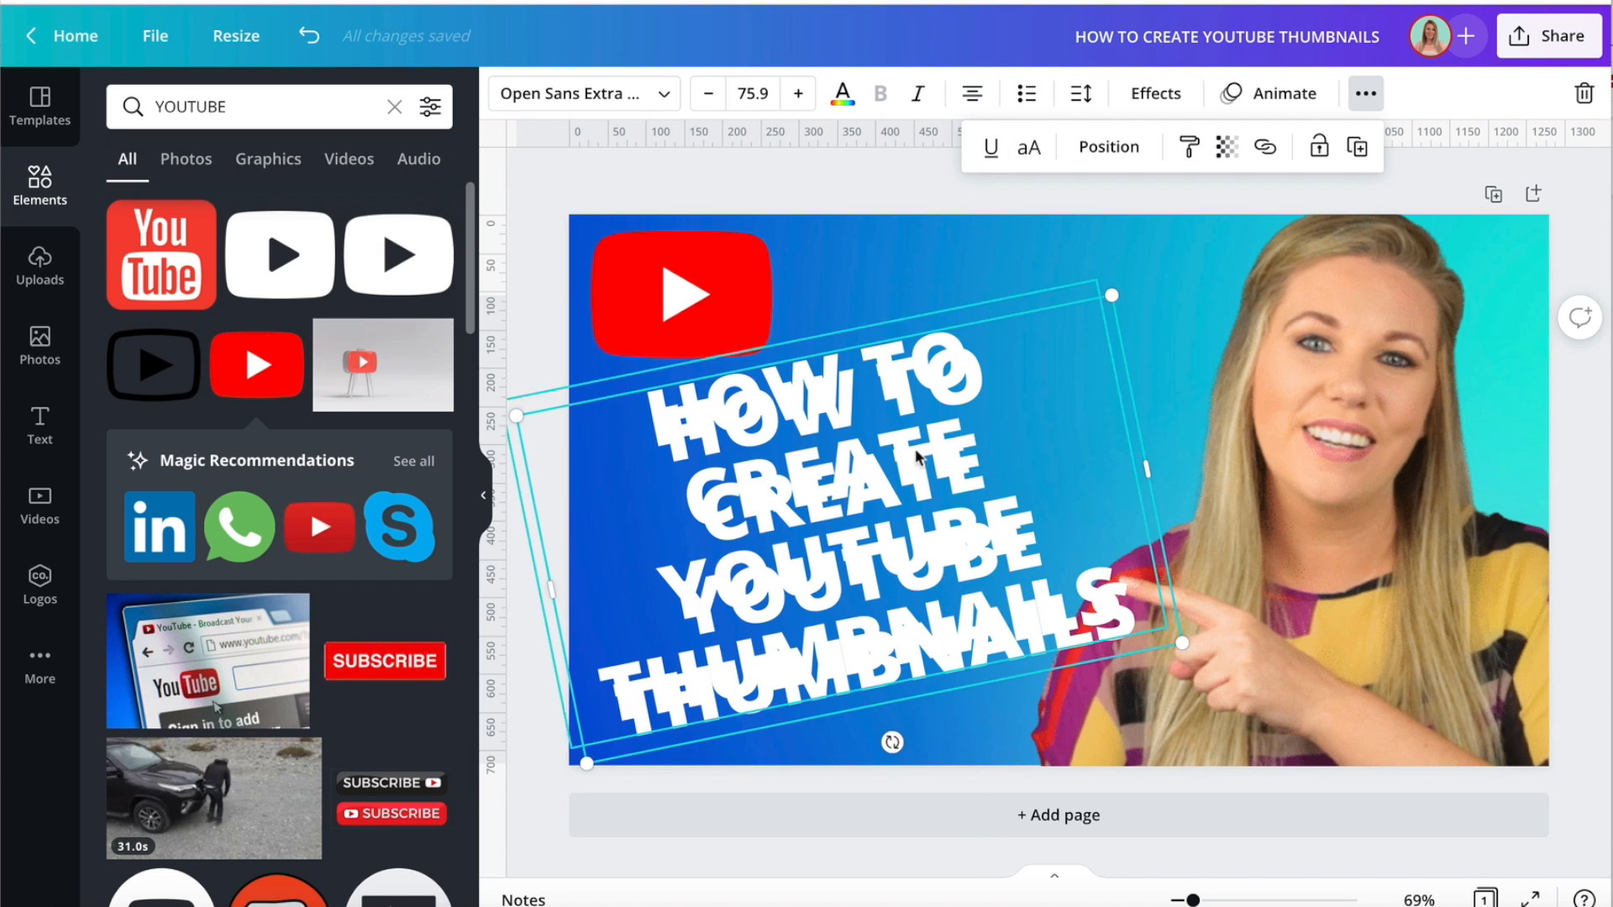
left_click(842, 92)
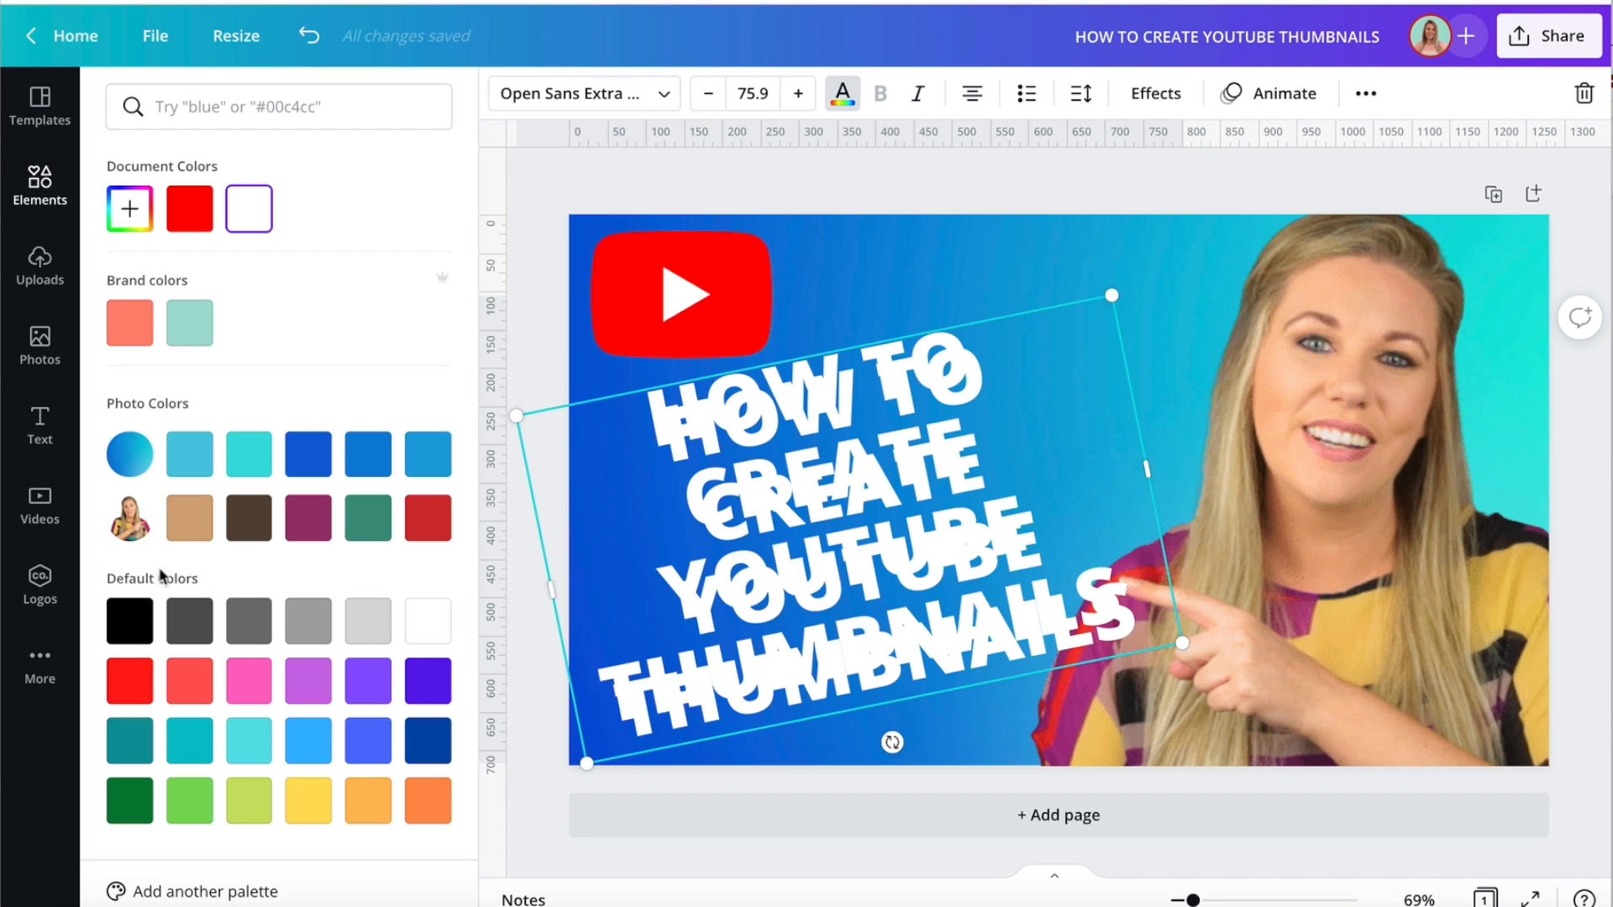
left_click(129, 620)
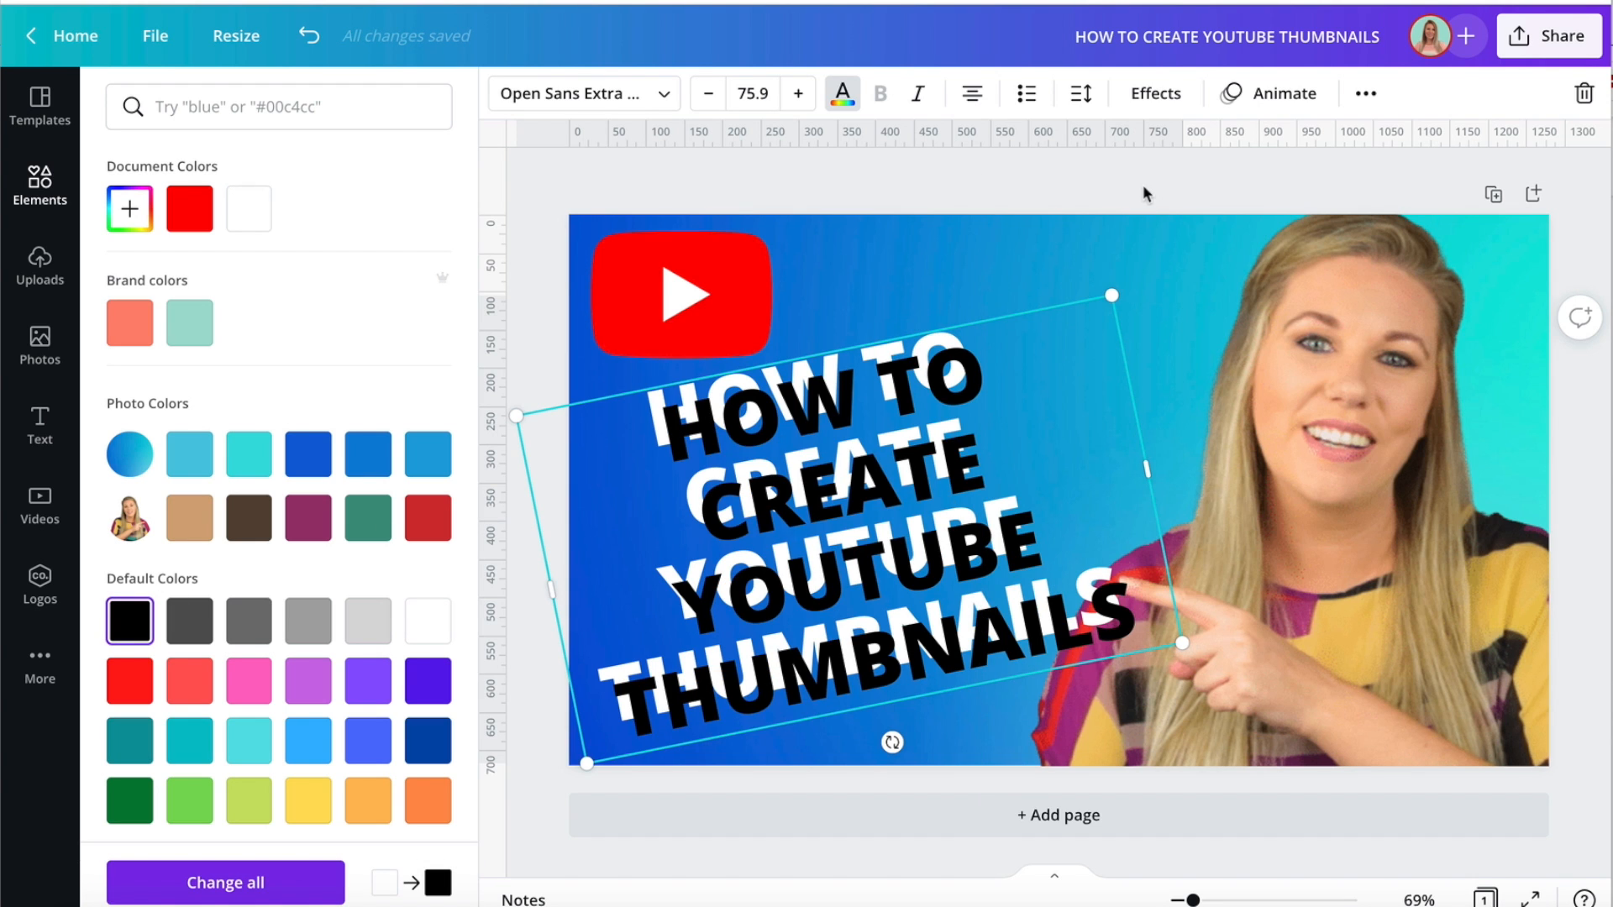
left_click_drag(888, 493, 871, 475)
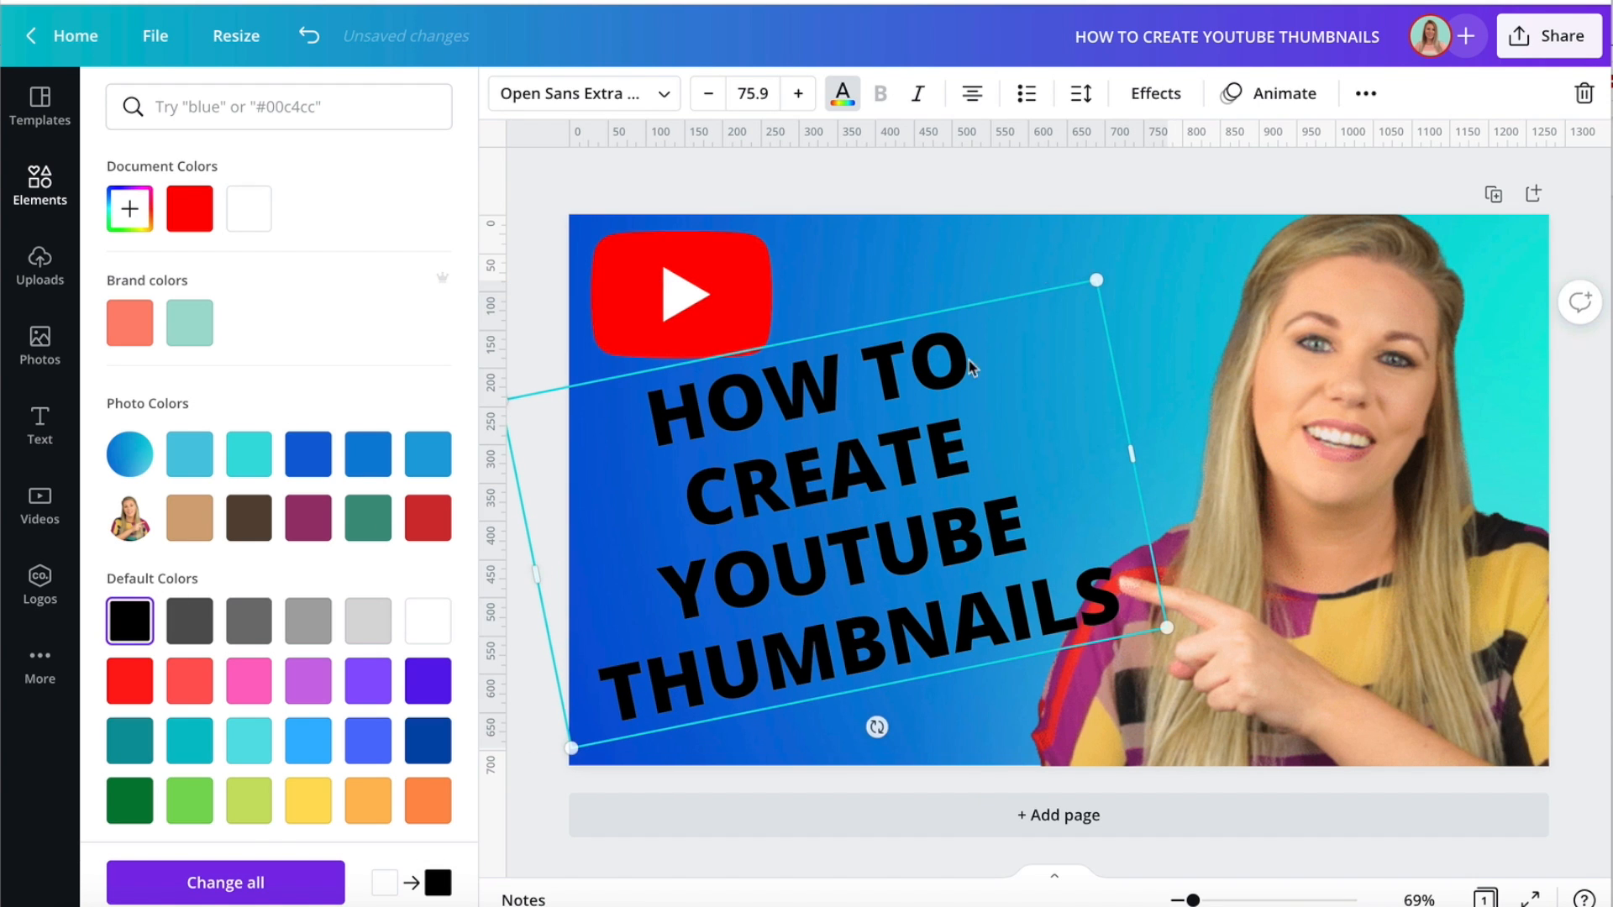
Apply the Lift effect to the black heading copy with an intensity of 100.
left_click(1158, 103)
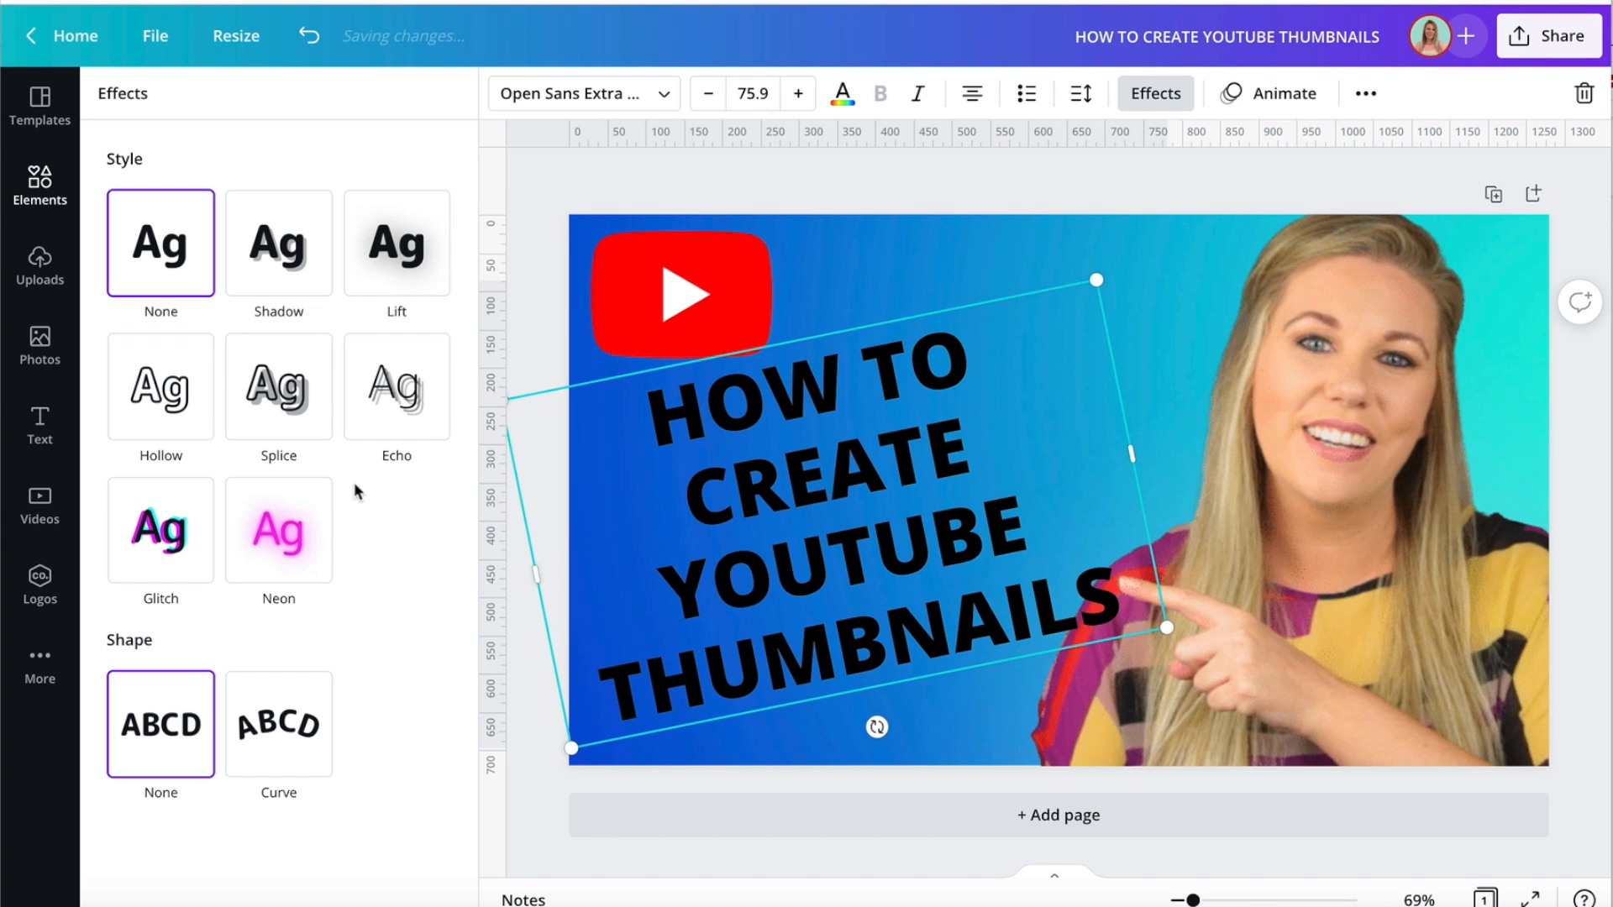
left_click(393, 269)
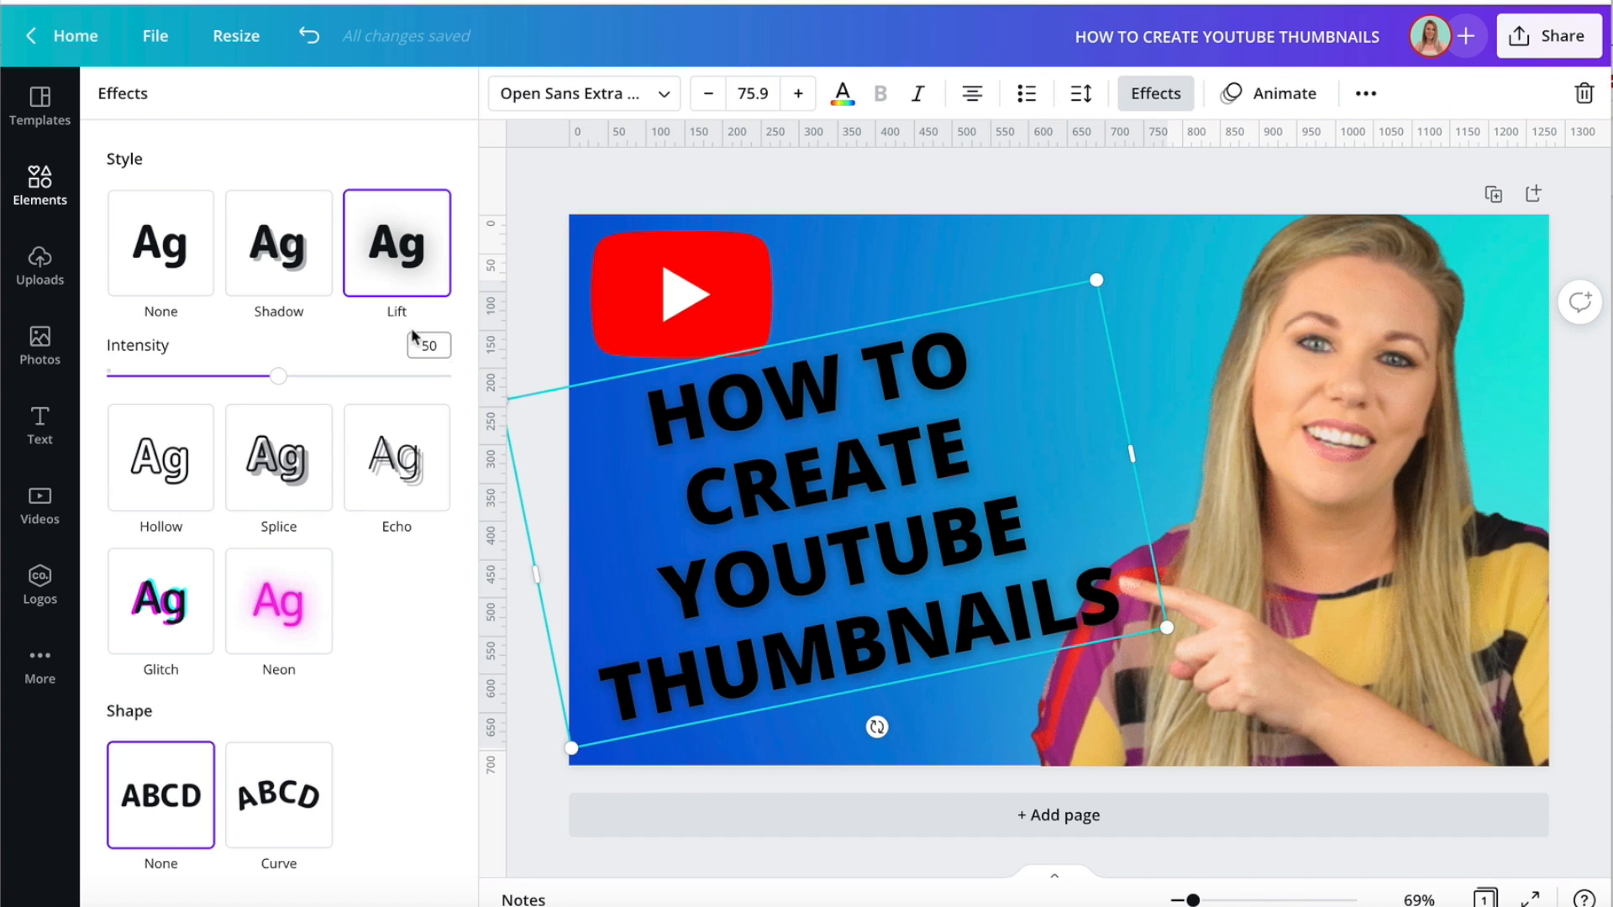
left_click_drag(282, 378, 486, 362)
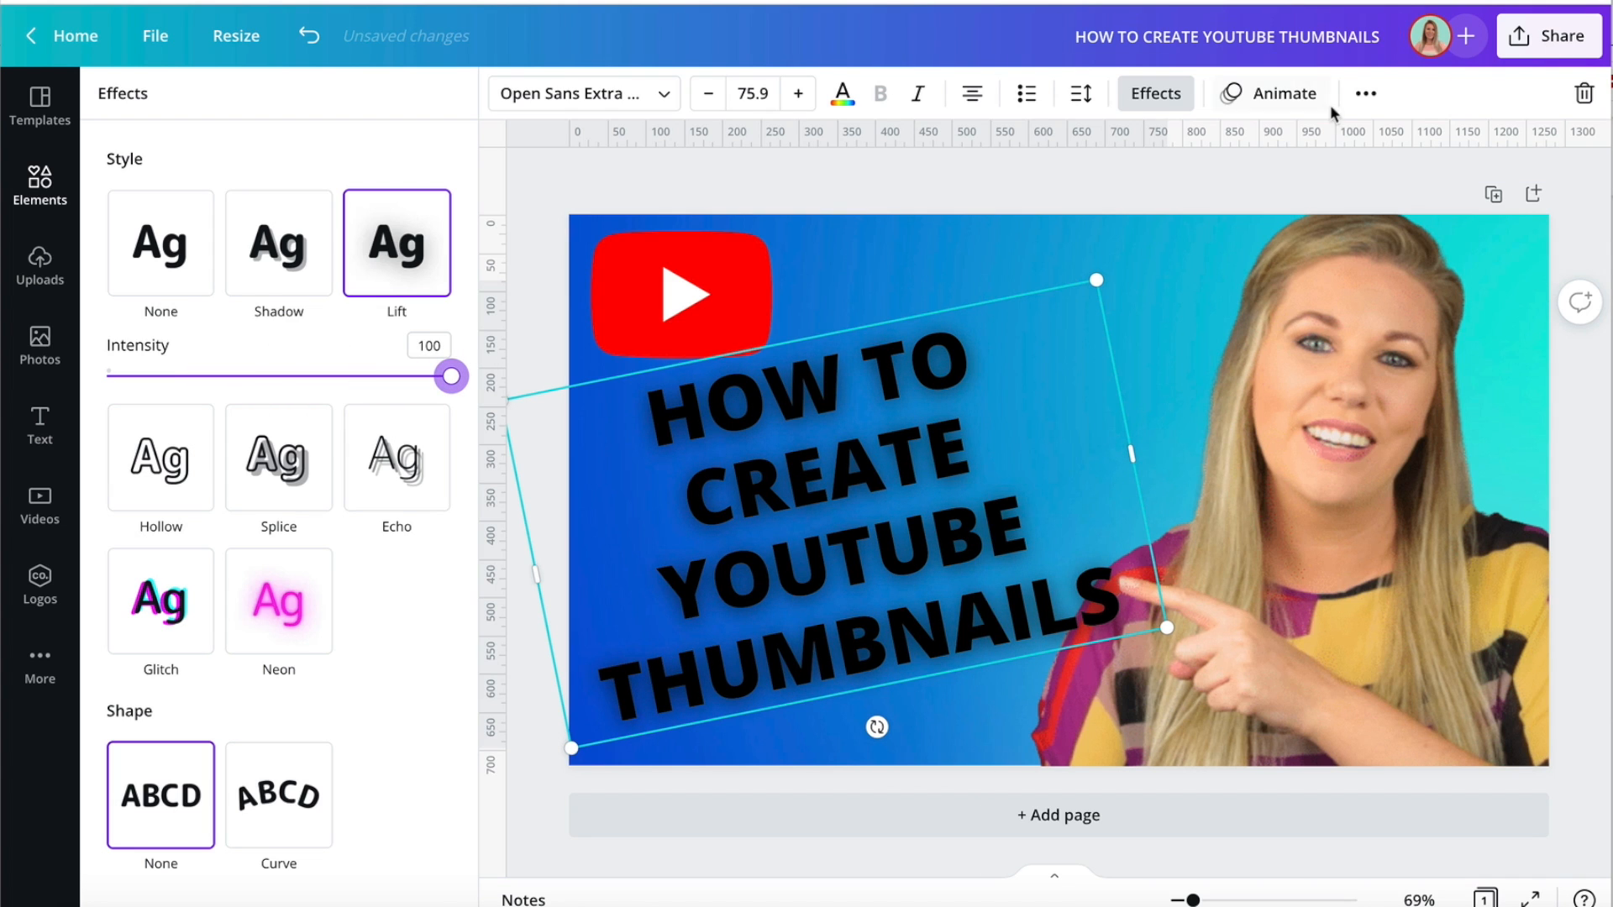
Send the black heading copy to the back so it sits behind the white heading as a shadow.
left_click(1361, 105)
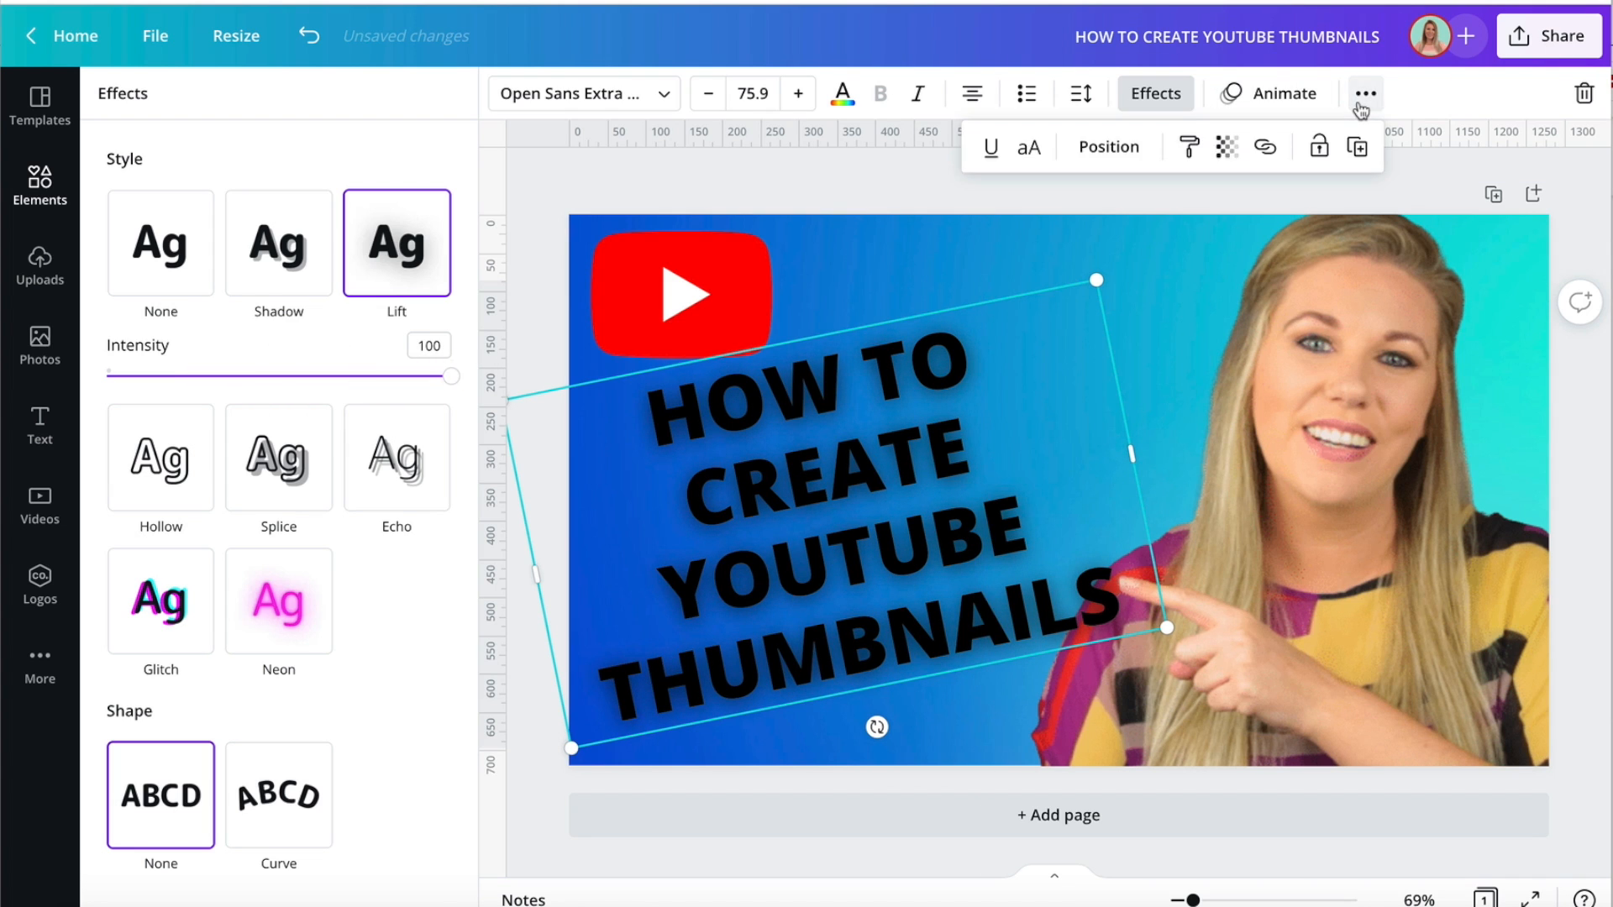
left_click(1104, 153)
left_click(1034, 262)
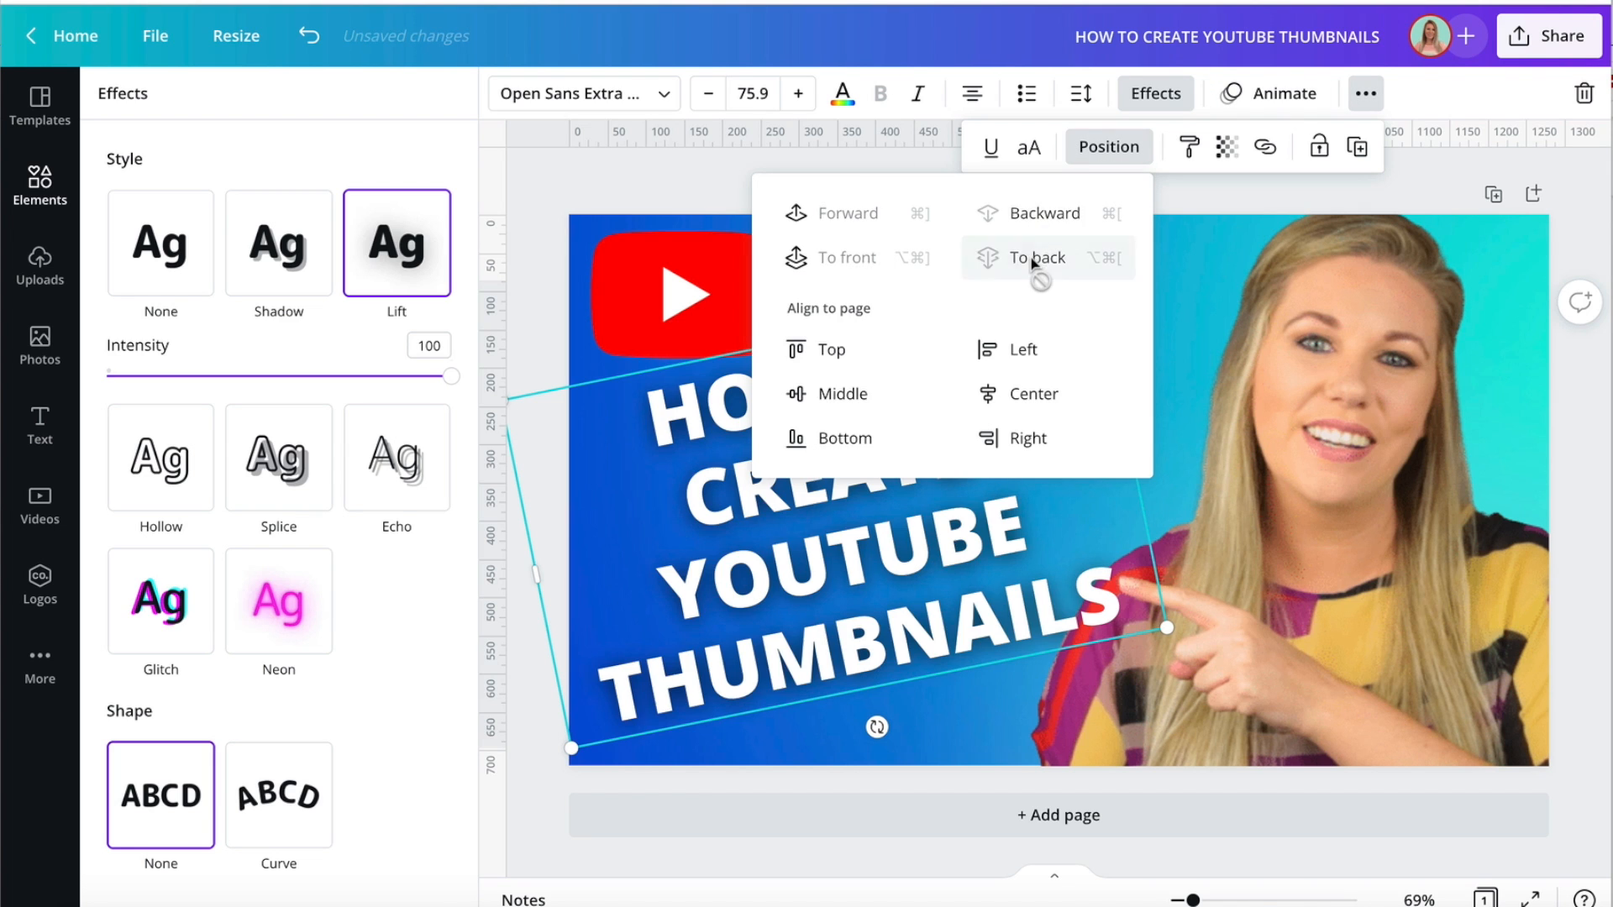
left_click(533, 279)
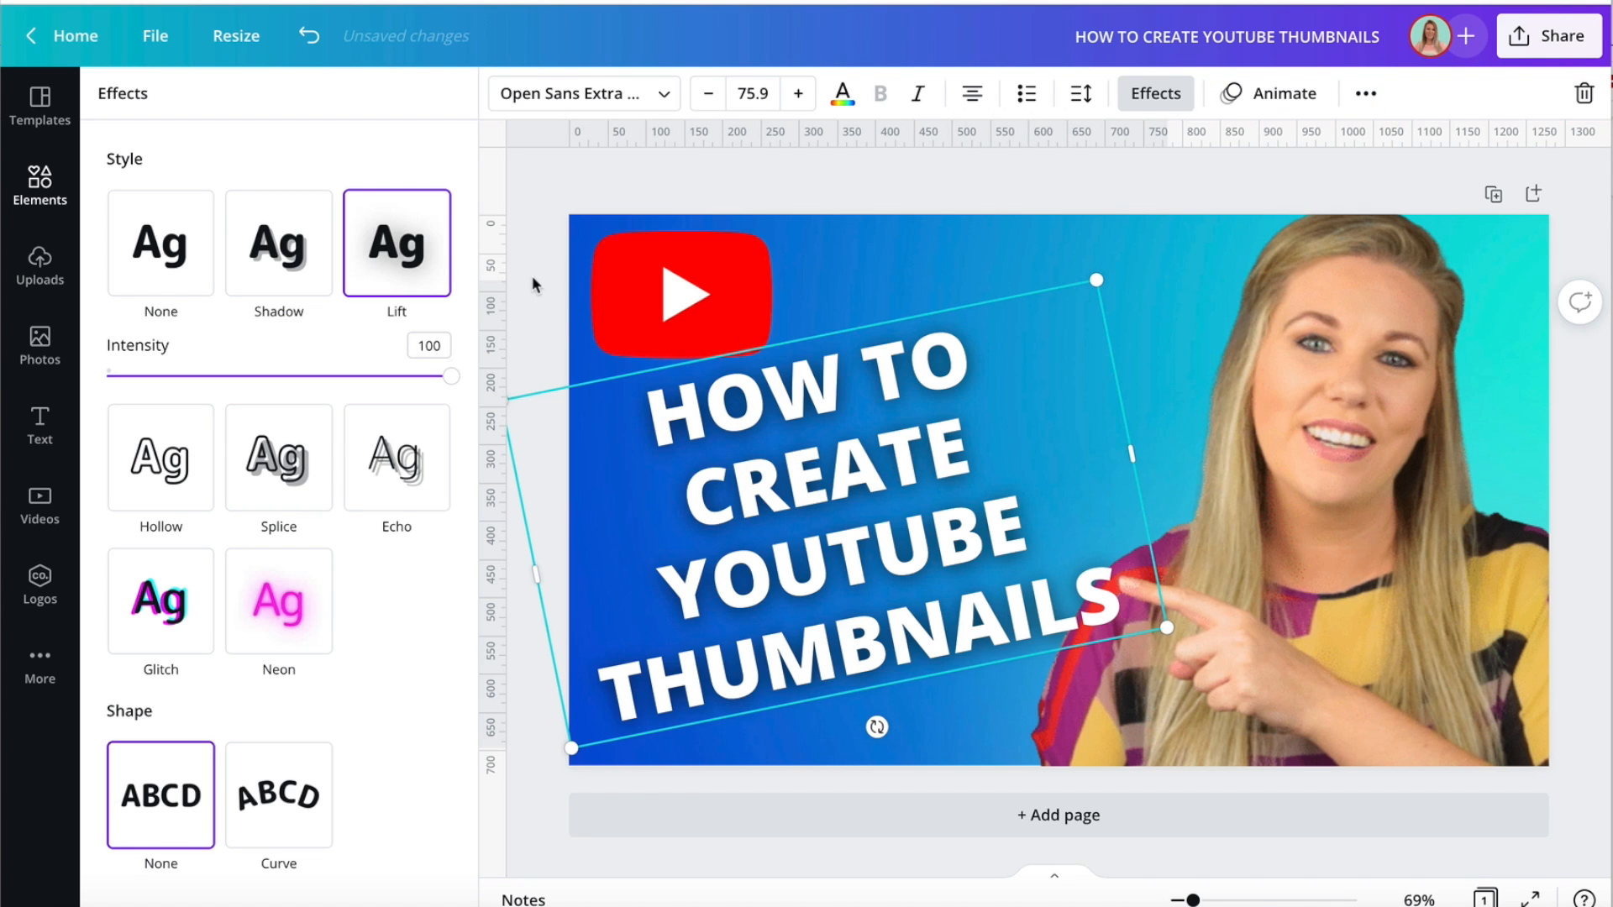
left_click(532, 279)
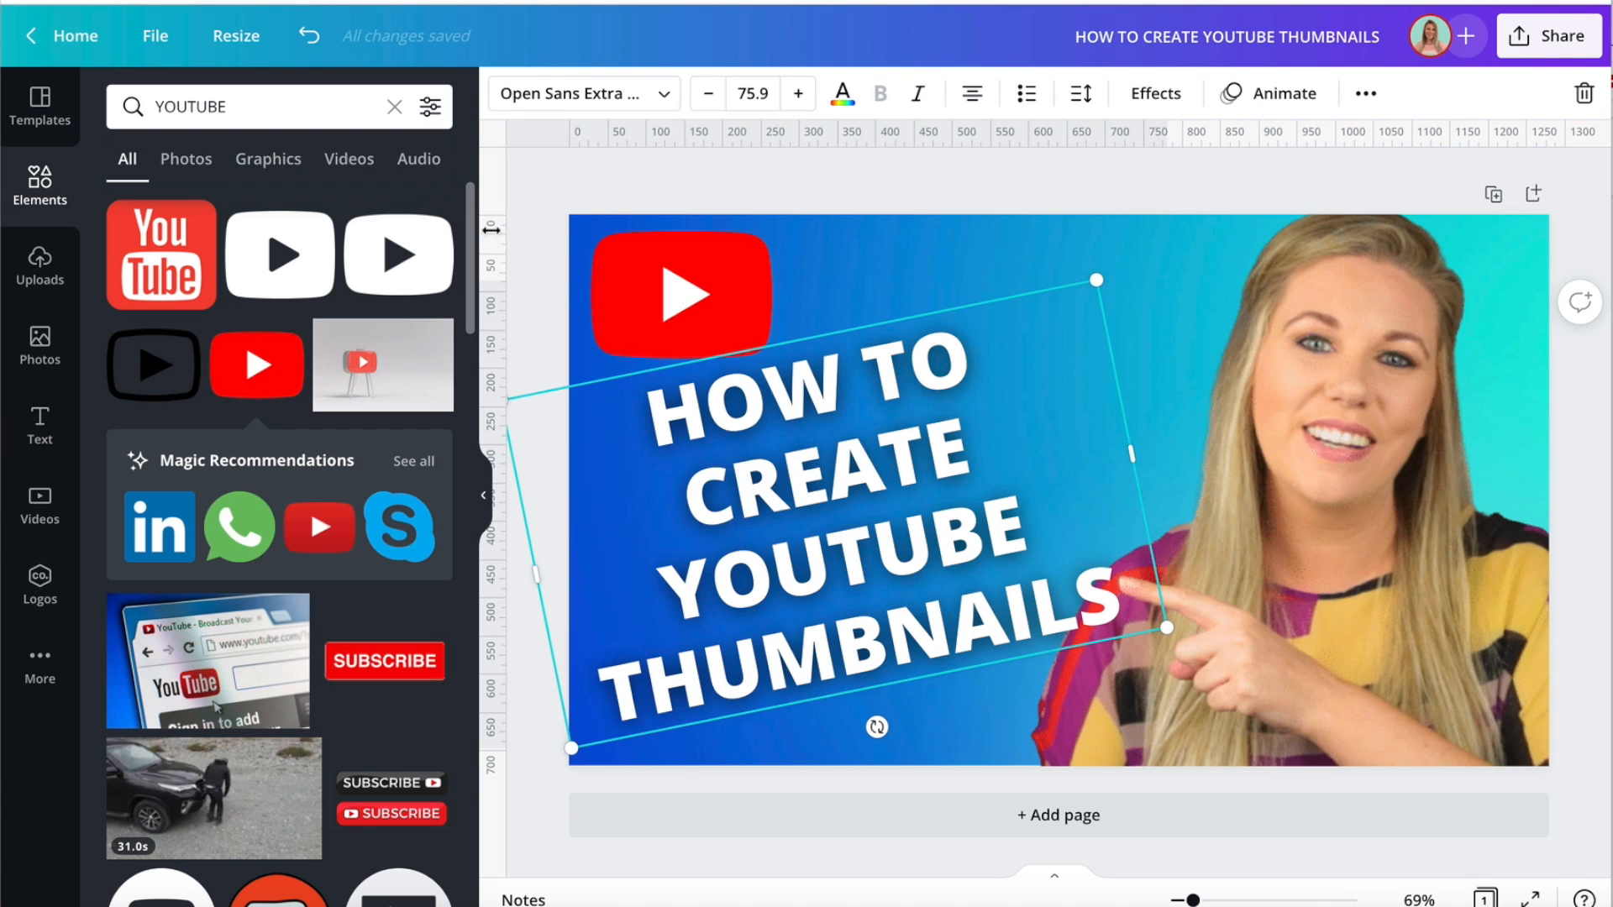
left_click(531, 201)
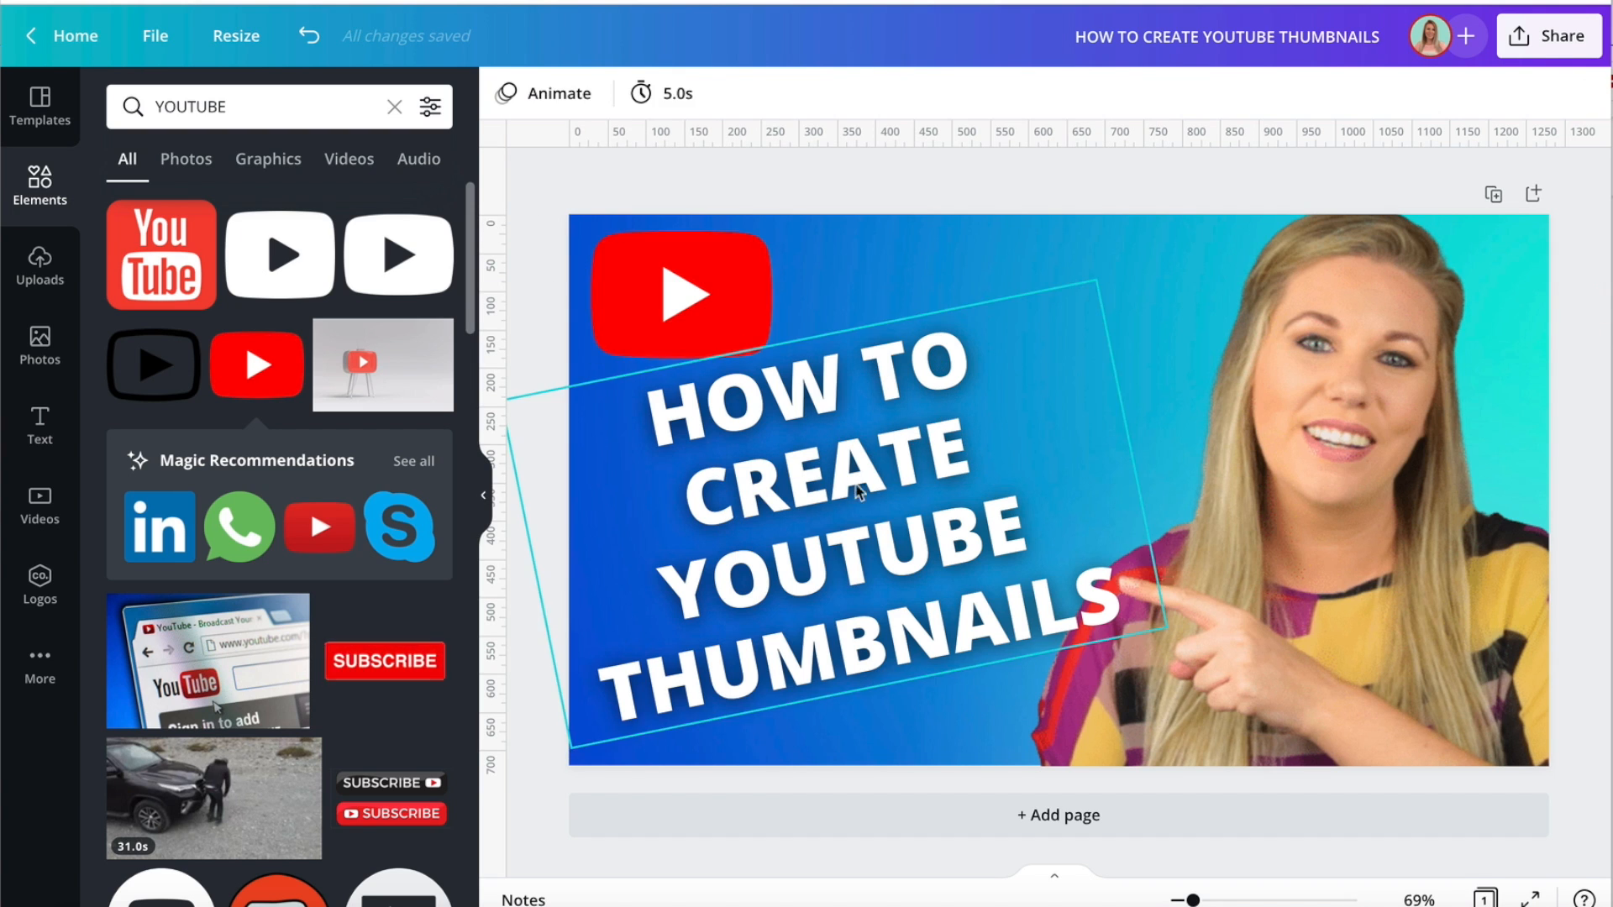
Duplicate the white heading again, make this copy black and align it exactly over the existing heading.
left_click(851, 487)
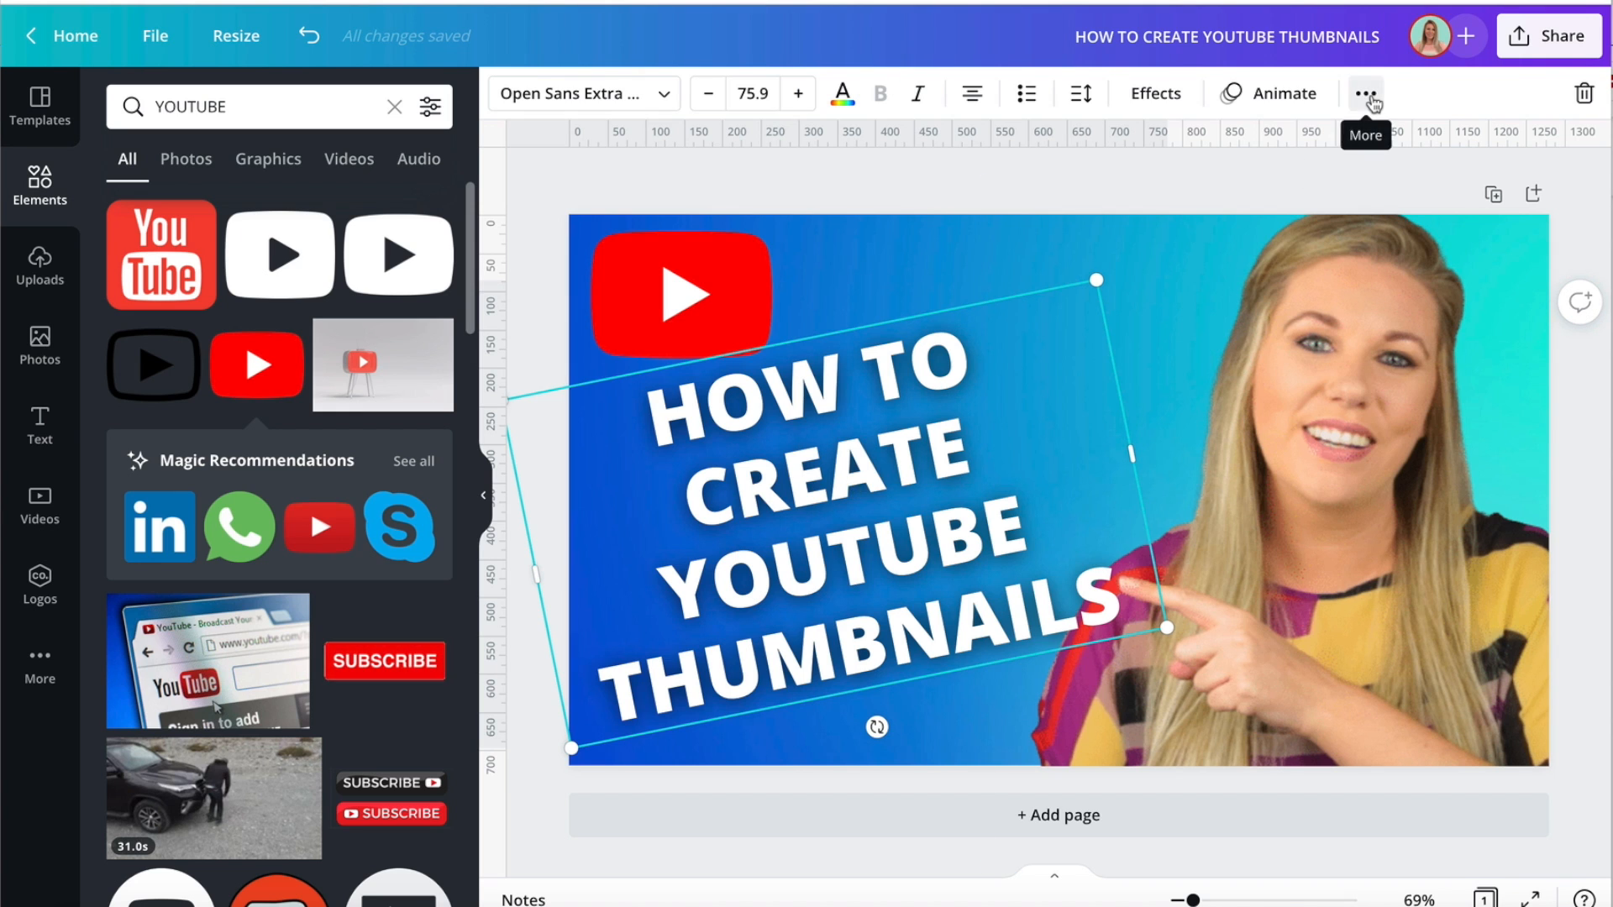
left_click(1366, 95)
left_click(1359, 148)
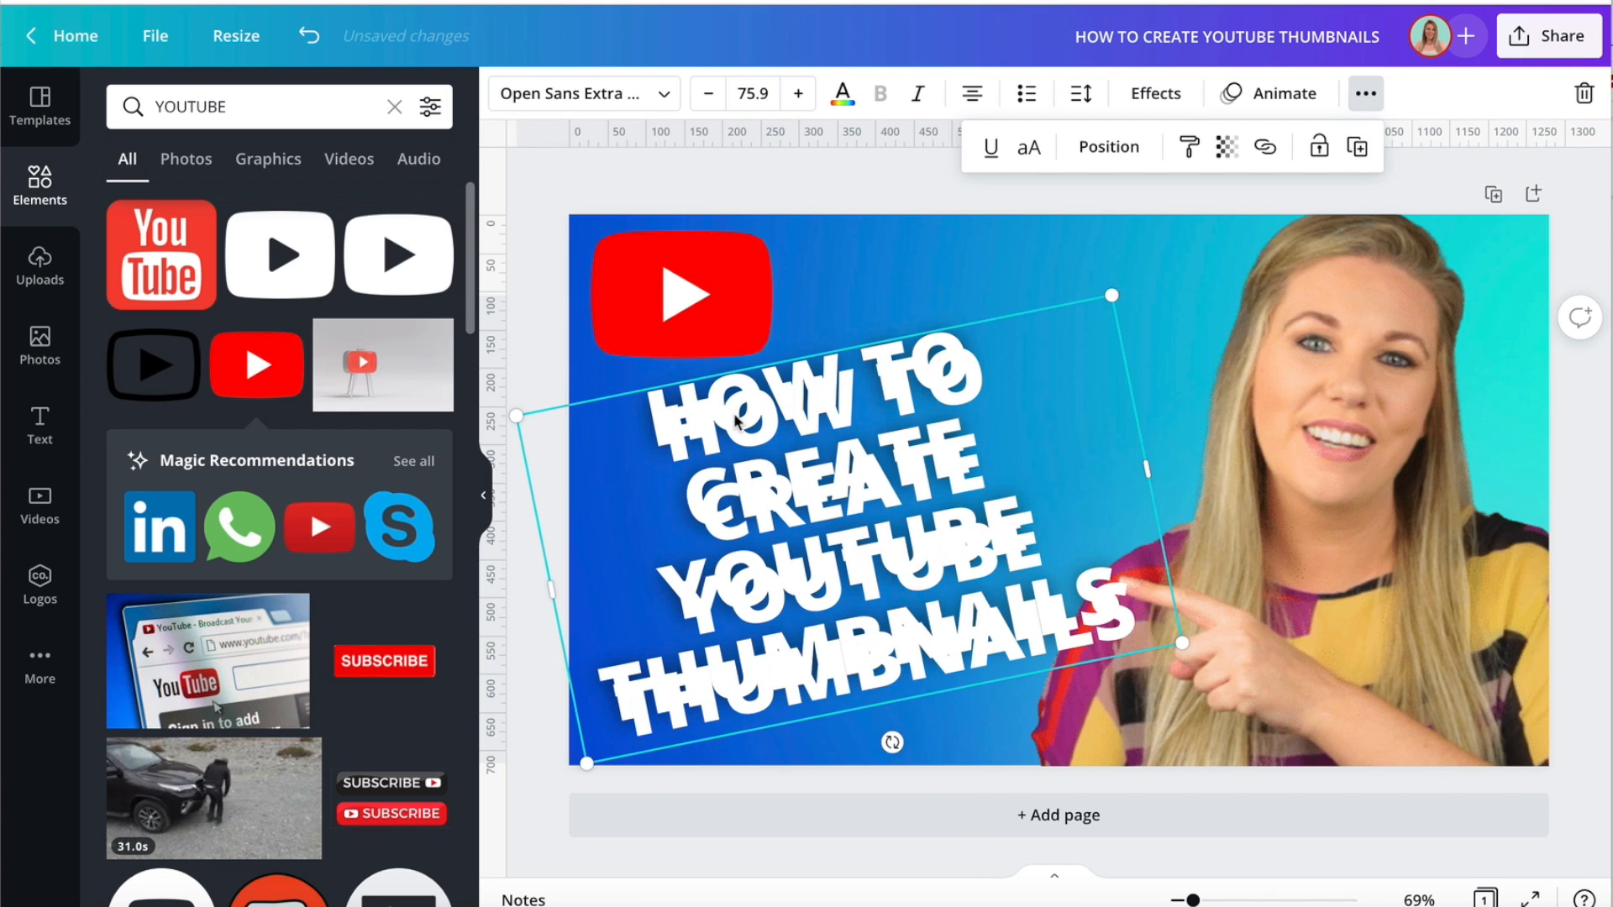
left_click(843, 106)
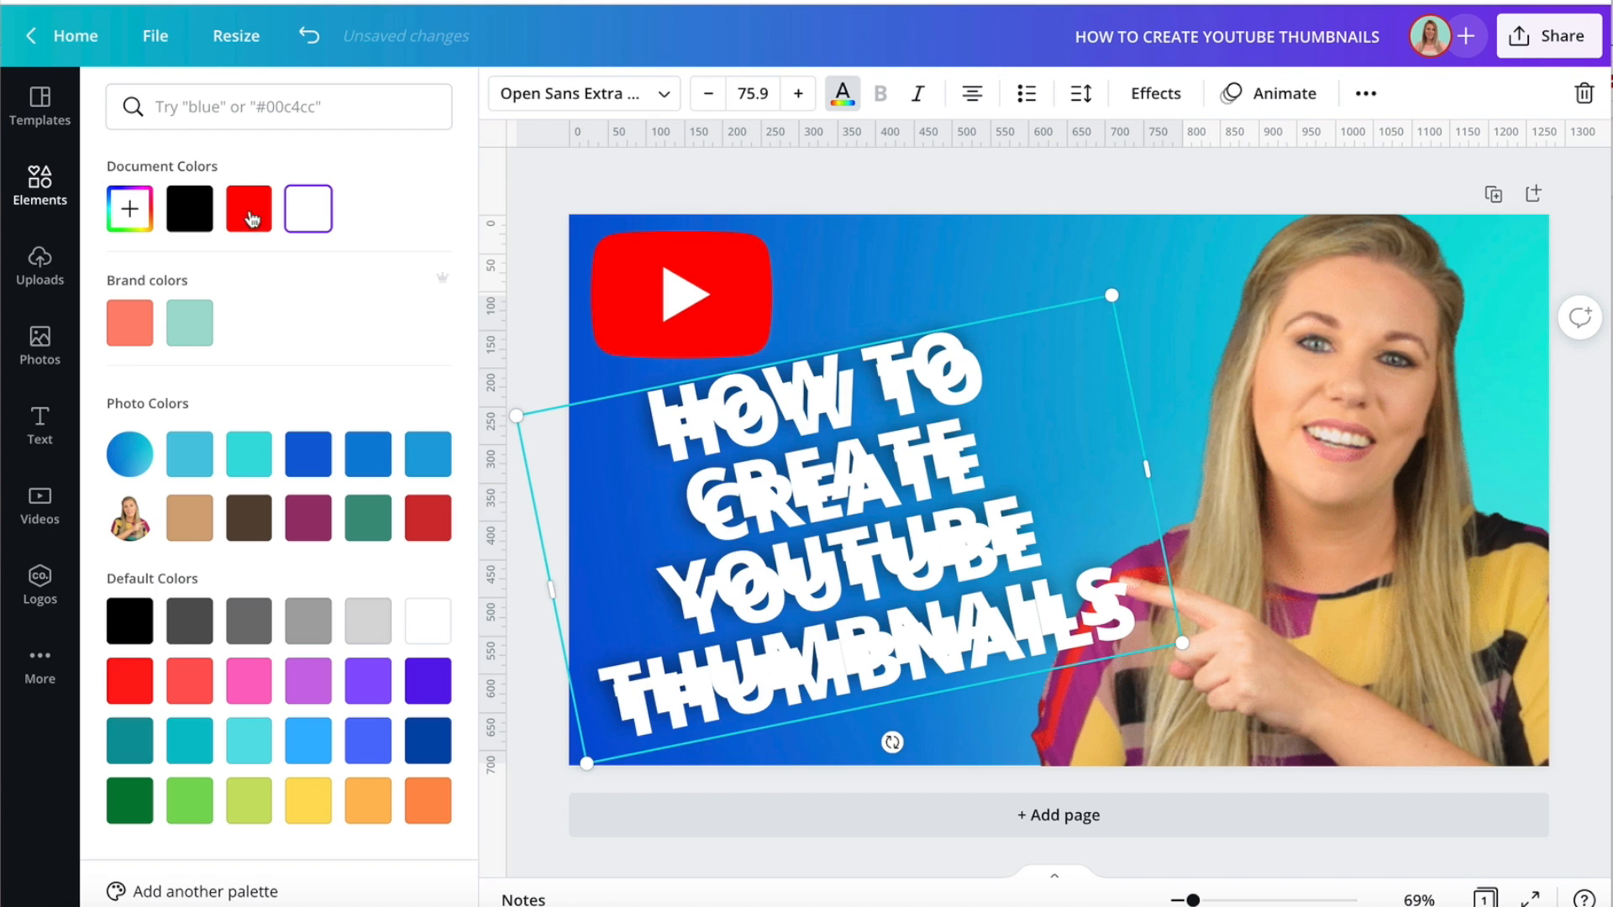
left_click(189, 209)
left_click_drag(915, 598, 900, 583)
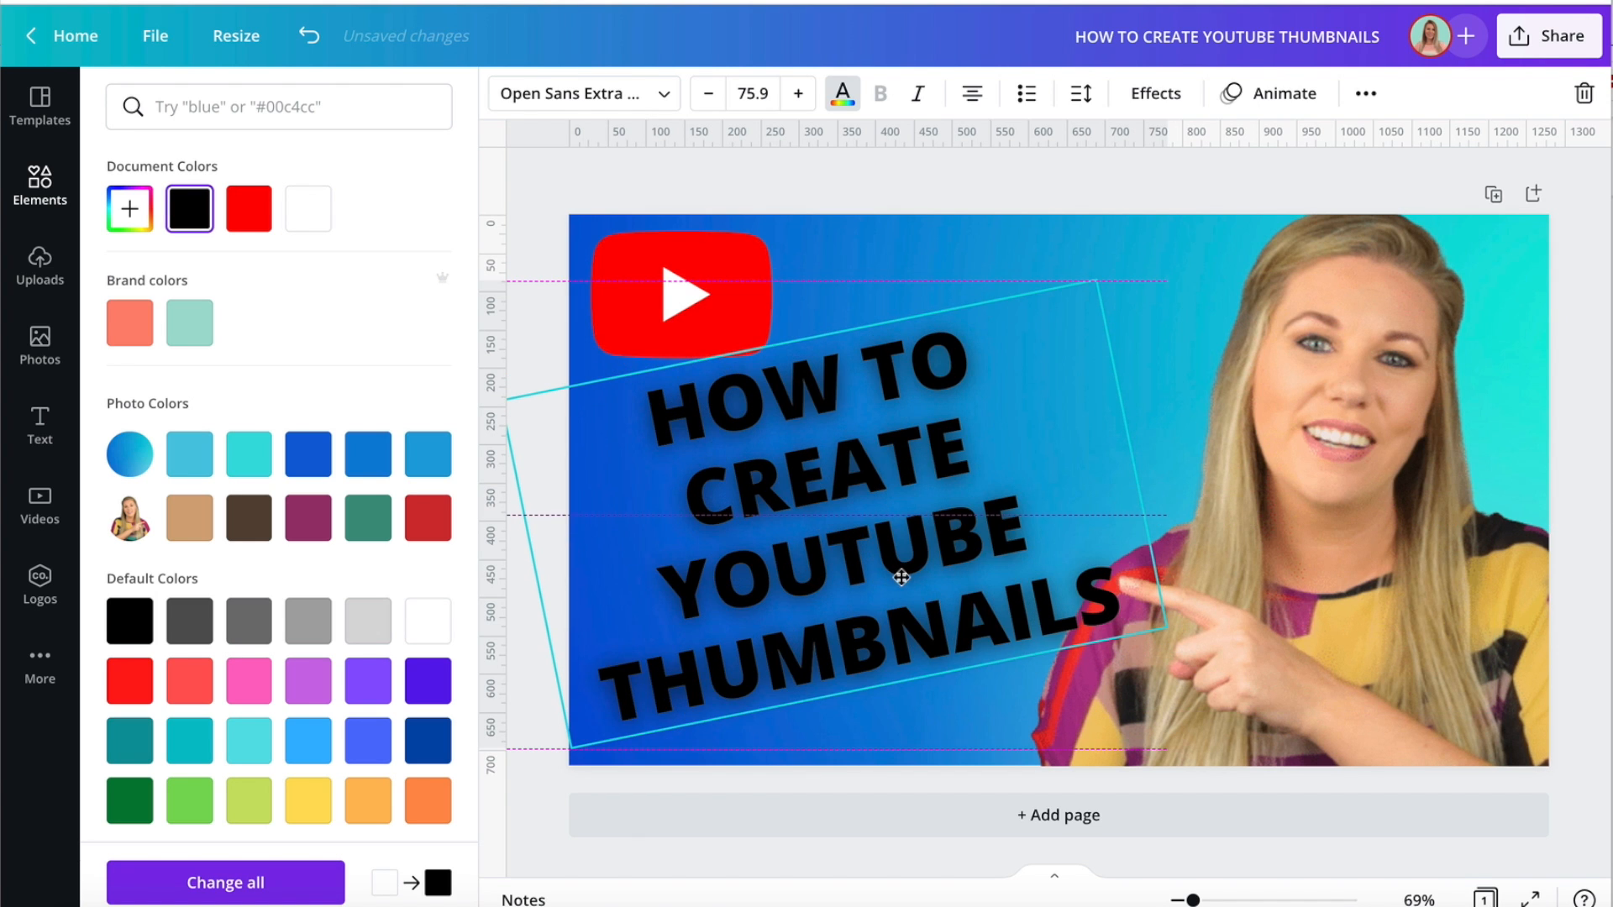
Apply the Hollow effect to the top black heading copy to outline the white letters.
left_click(1155, 93)
left_click(153, 373)
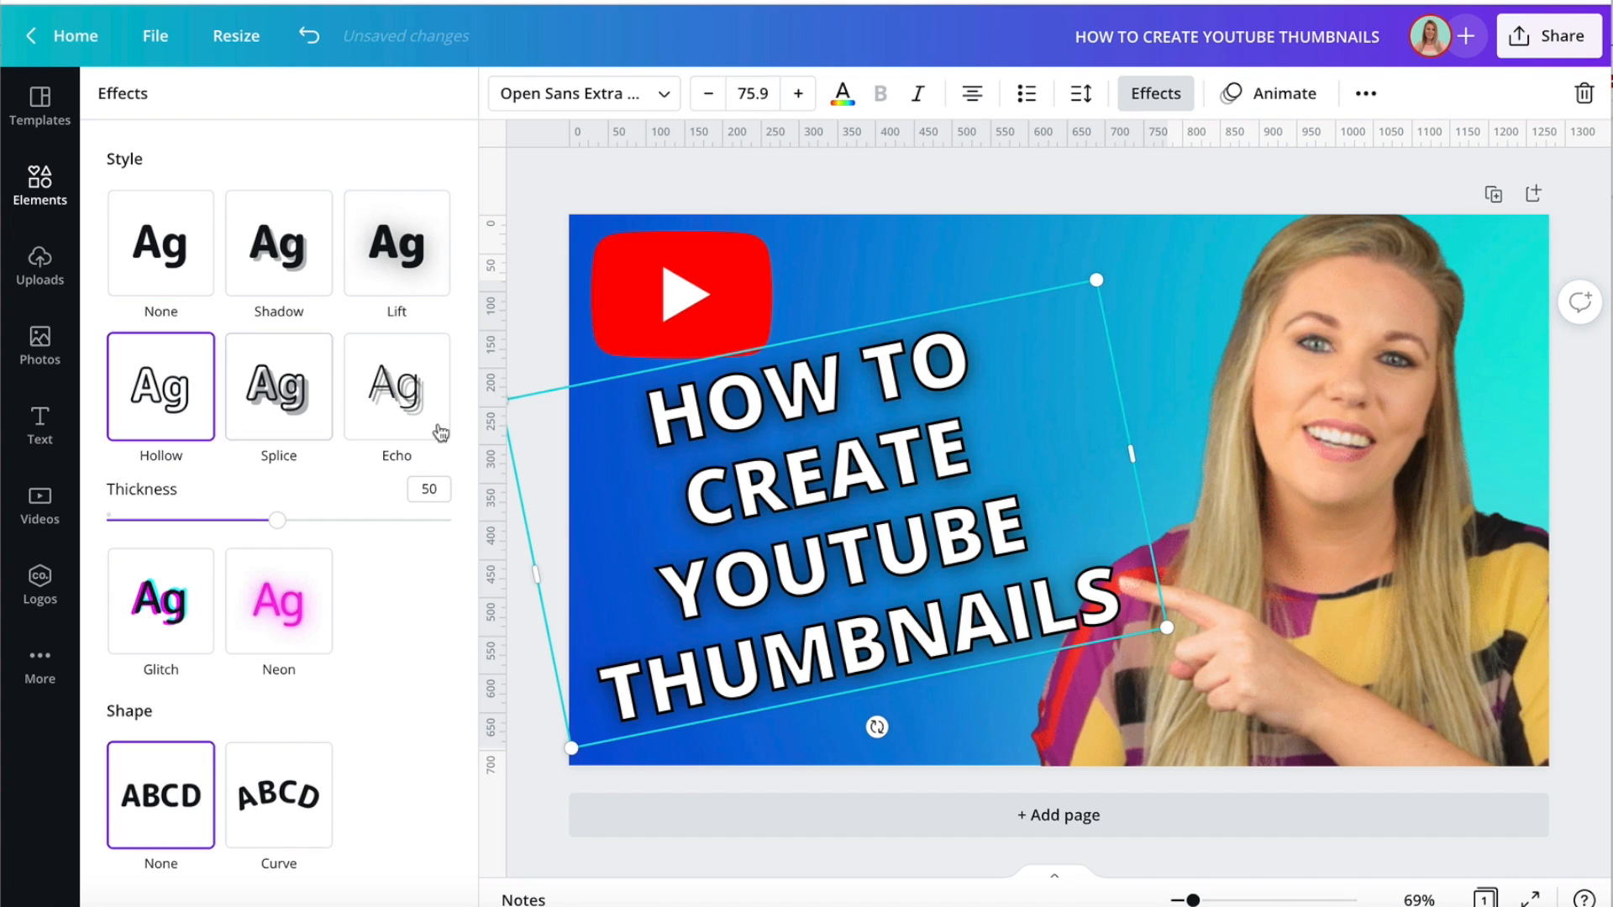
left_click(525, 327)
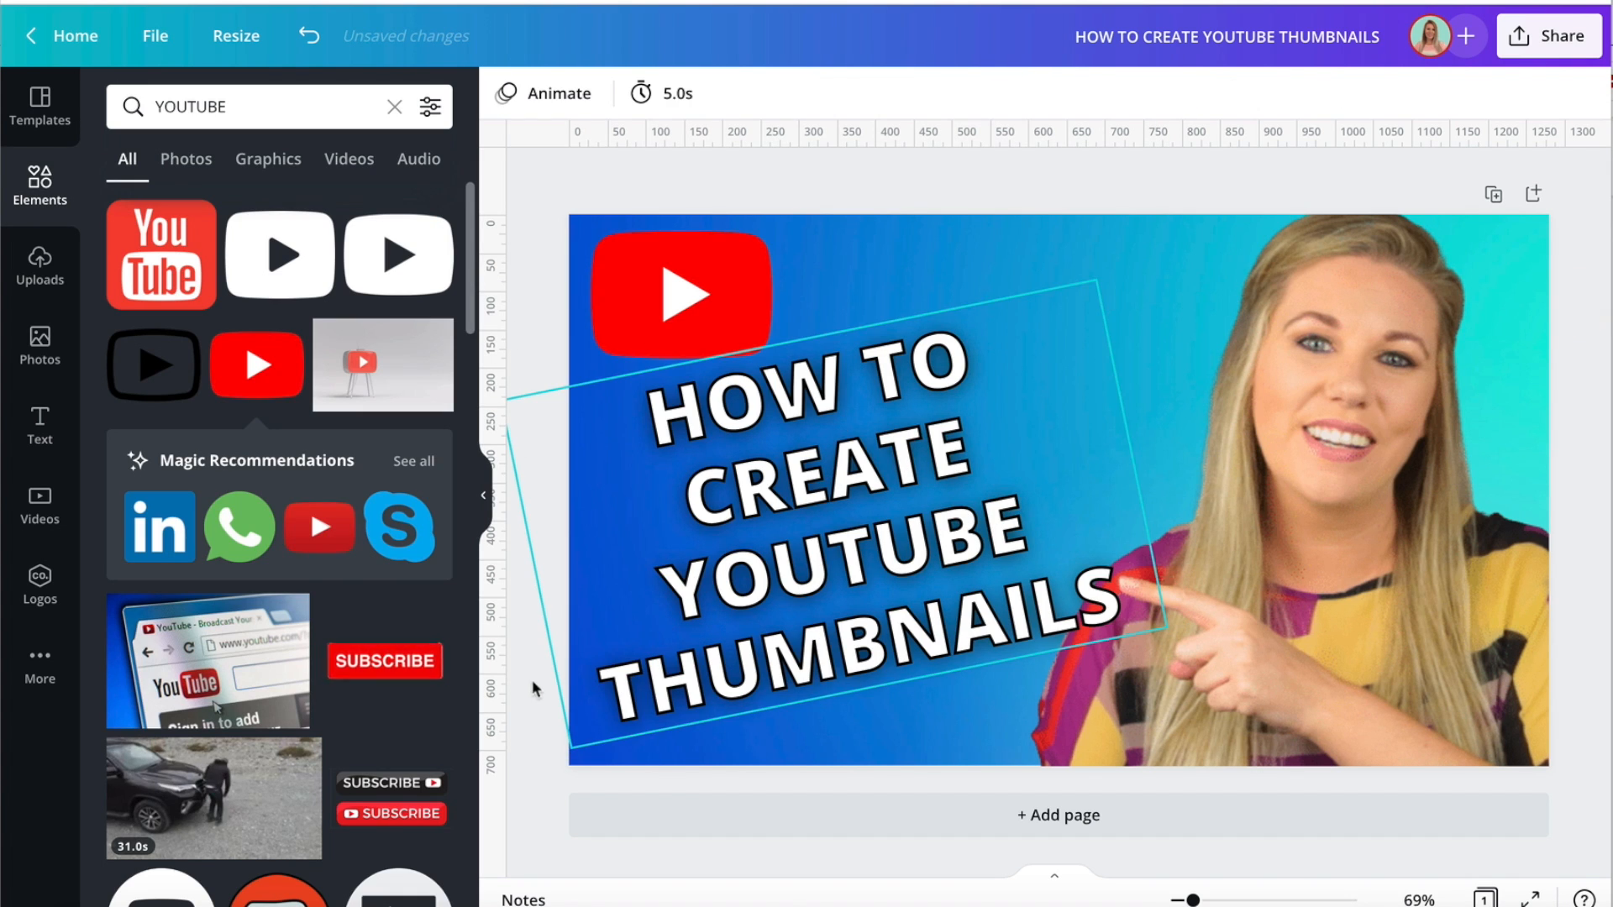
Group the stacked heading copies, then move the group slightly right and enlarge its text to size 77.2.
left_click_drag(524, 683, 918, 585)
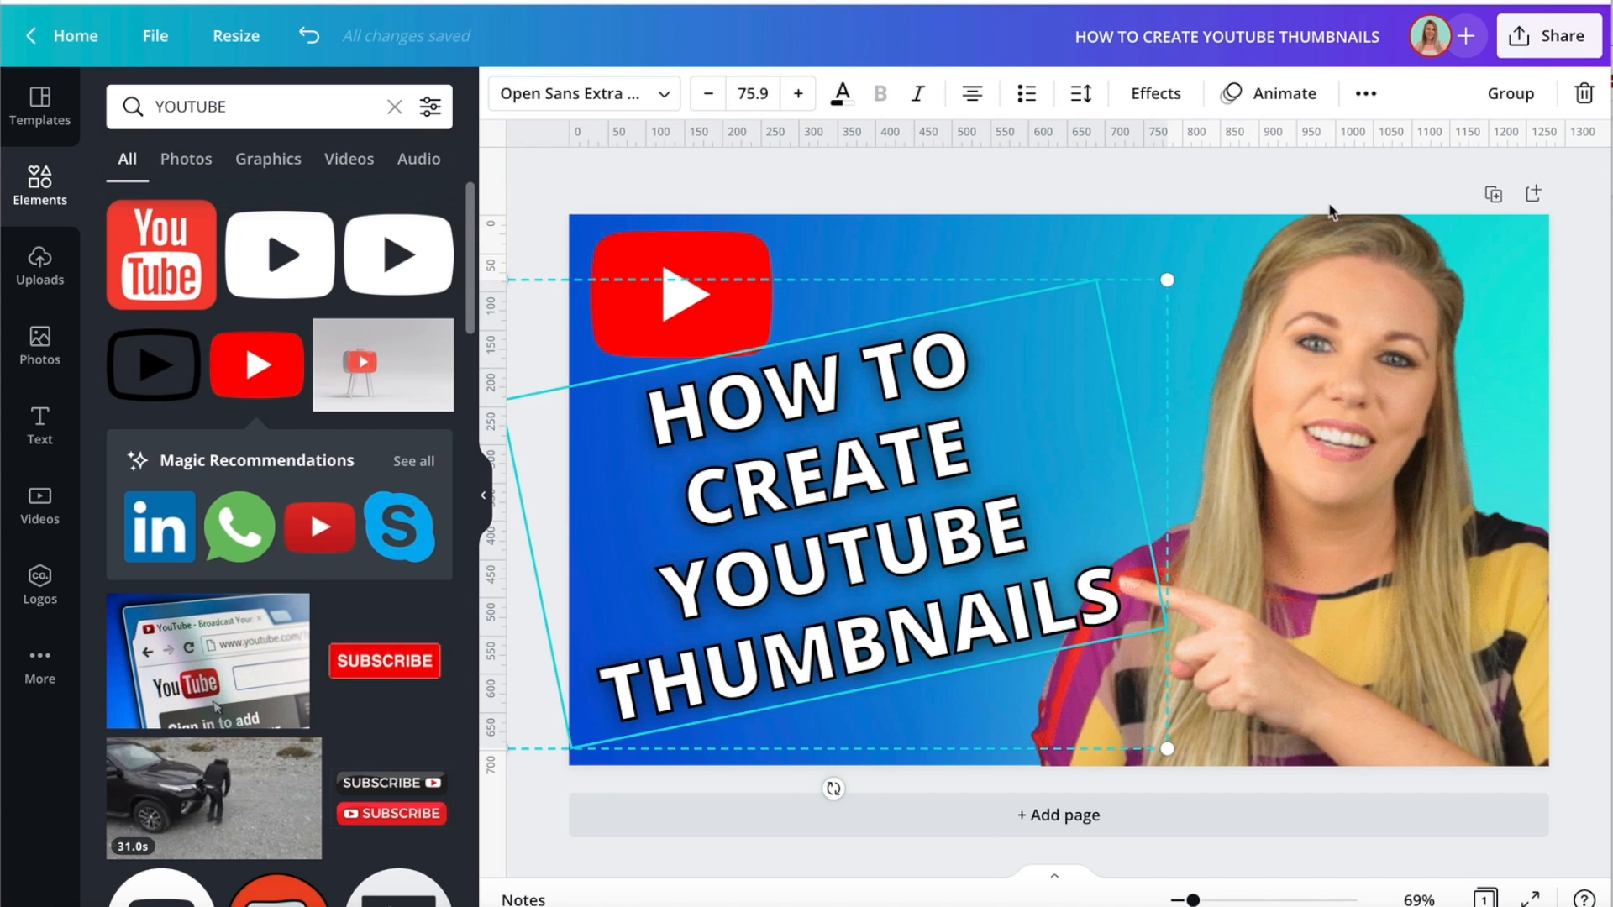
left_click(1512, 95)
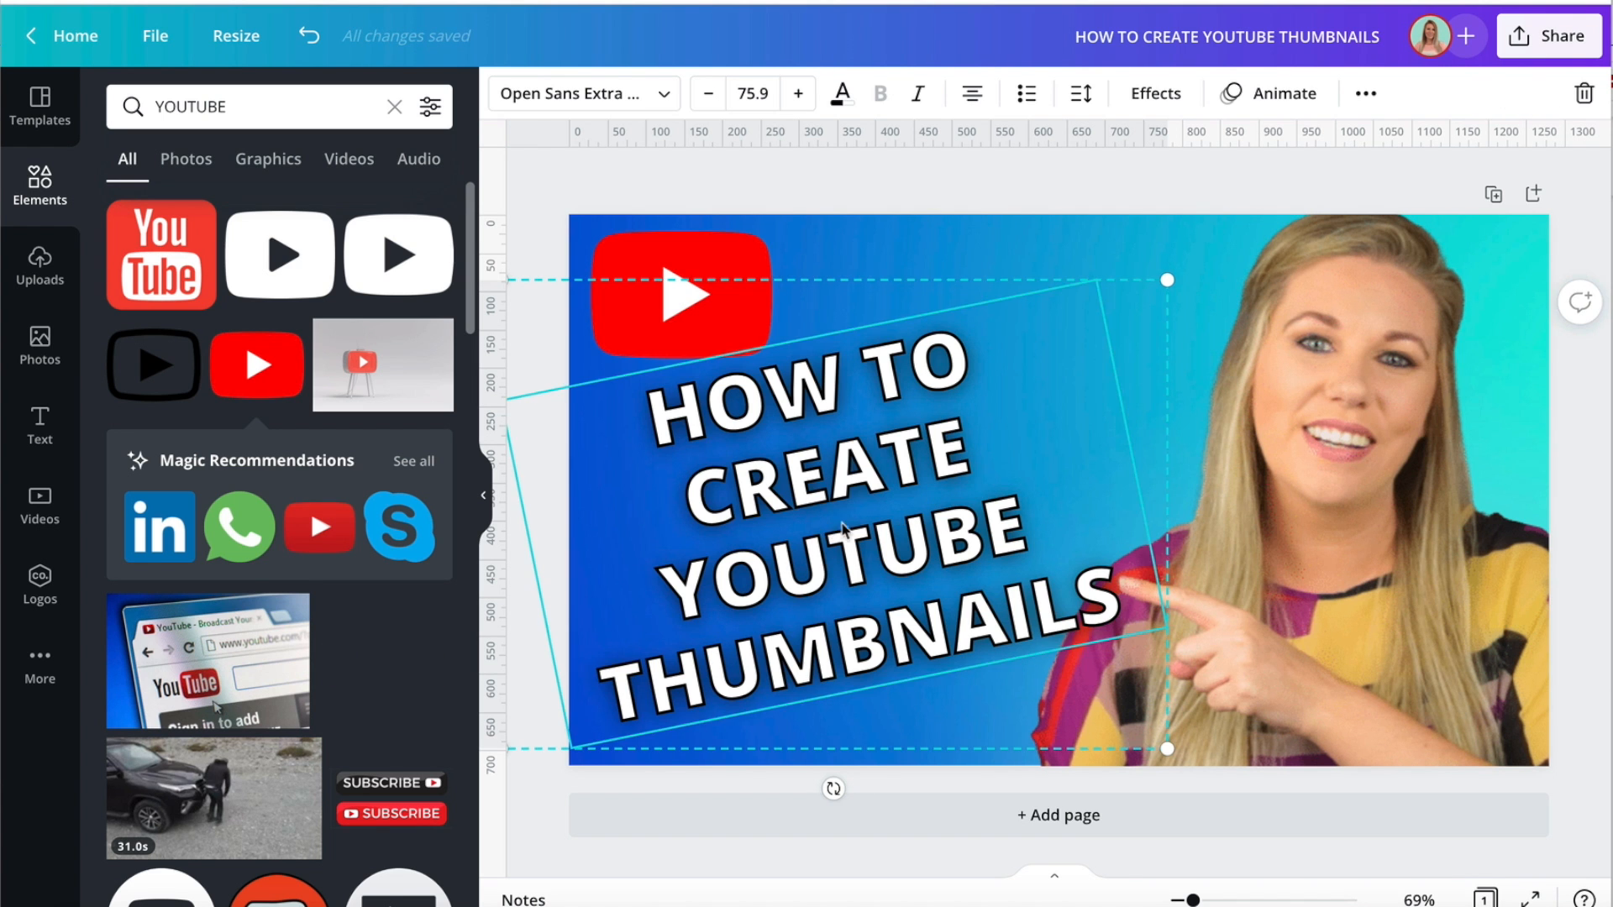
left_click_drag(836, 529, 881, 516)
mouse_move(1230, 270)
left_mouse_down()
mouse_move(1440, 169)
mouse_move(1075, 359)
mouse_move(1255, 277)
left_mouse_up()
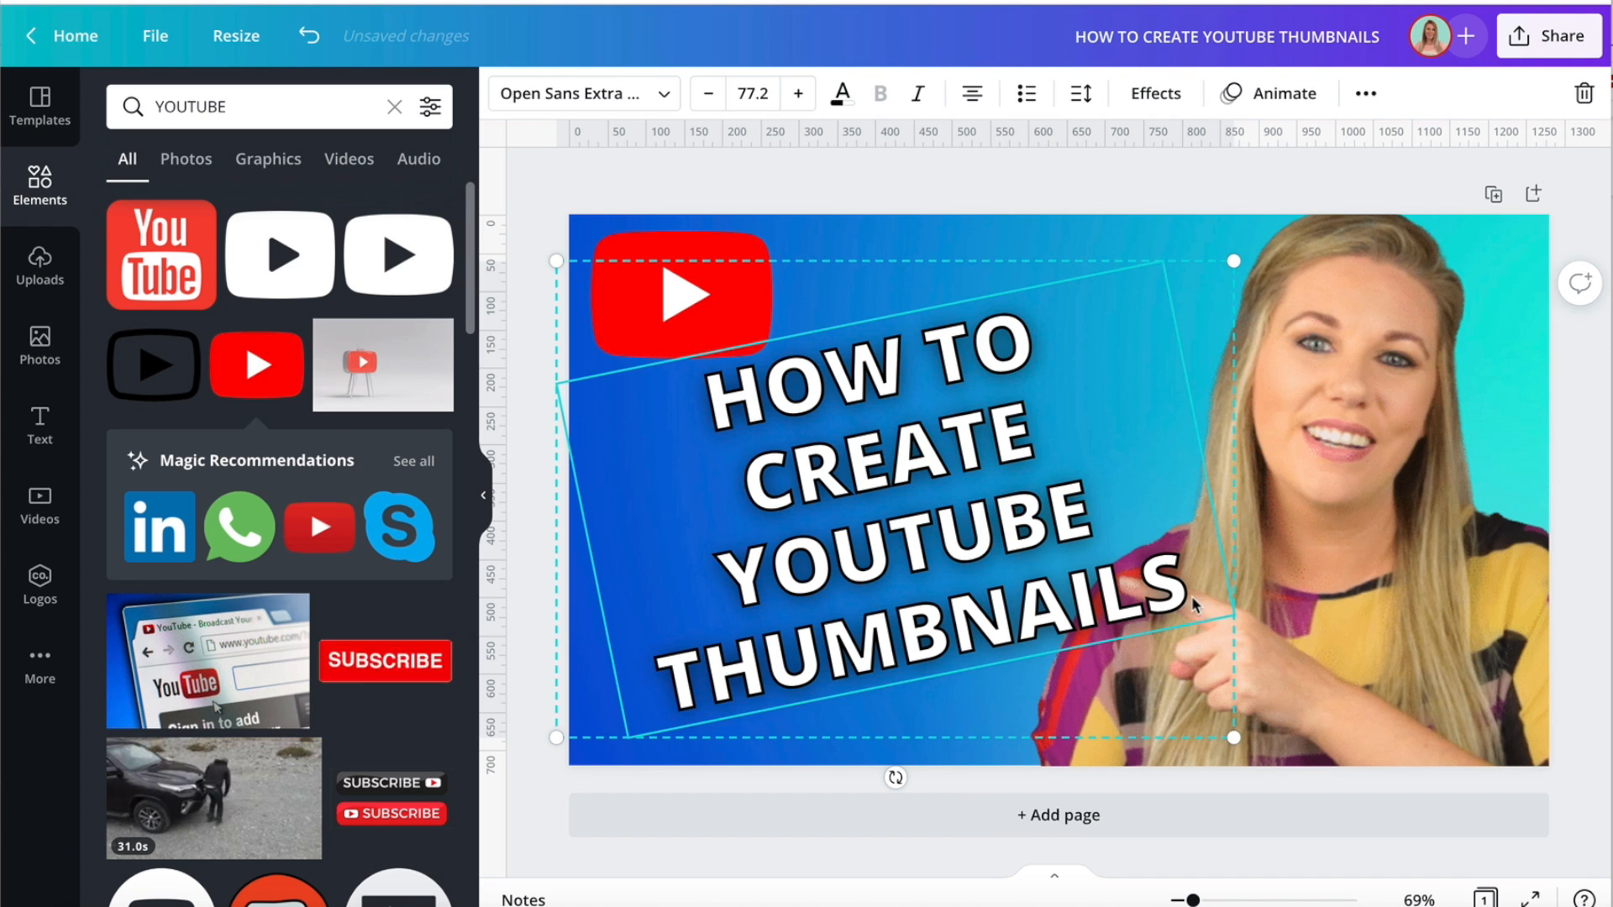
Move the grouped heading slightly left and down and rotate it a little clockwise to reduce its tilt.
left_click_drag(951, 542, 923, 550)
mouse_move(857, 781)
left_mouse_down()
mouse_move(835, 784)
mouse_move(855, 785)
left_mouse_up()
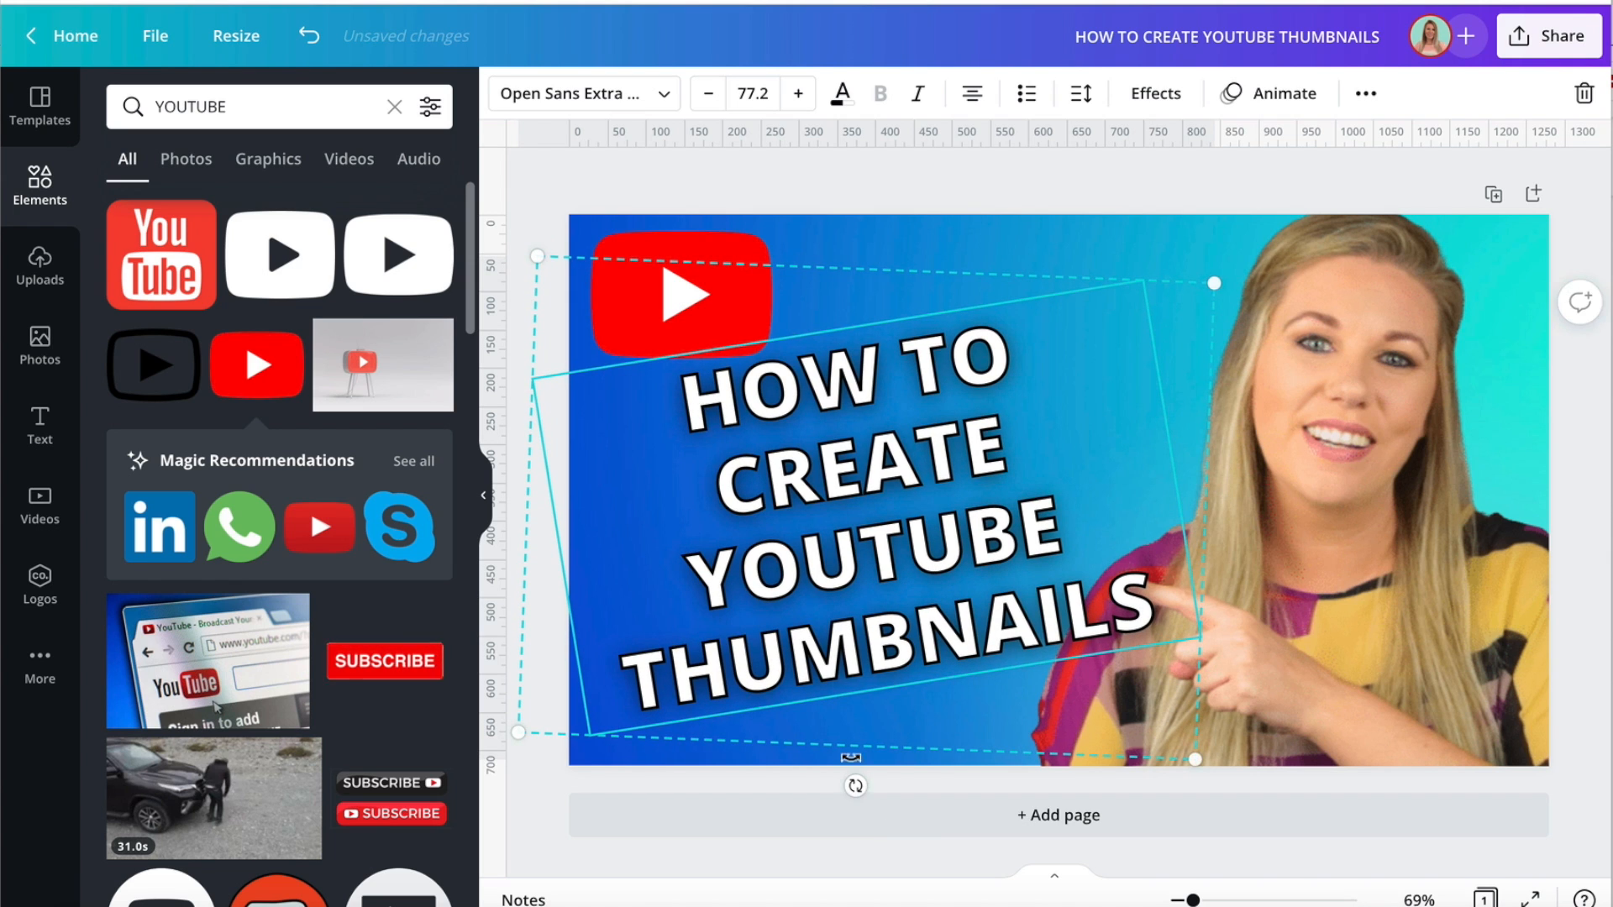
left_click(710, 186)
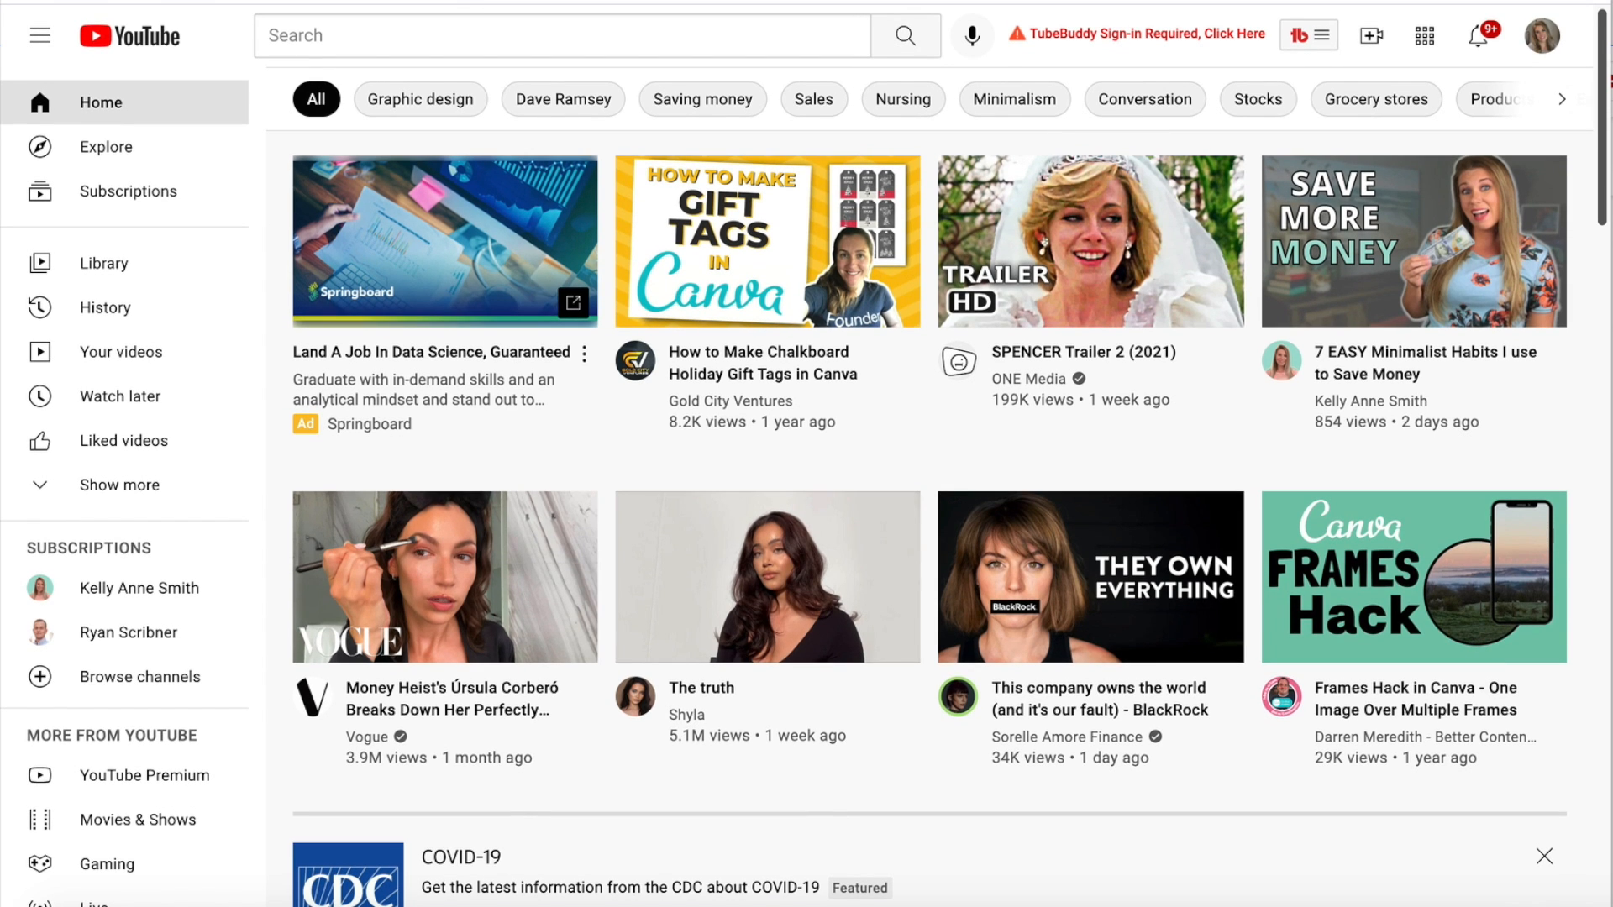
Switch to the web browser and search Google for "youtube logo".
type("youg")
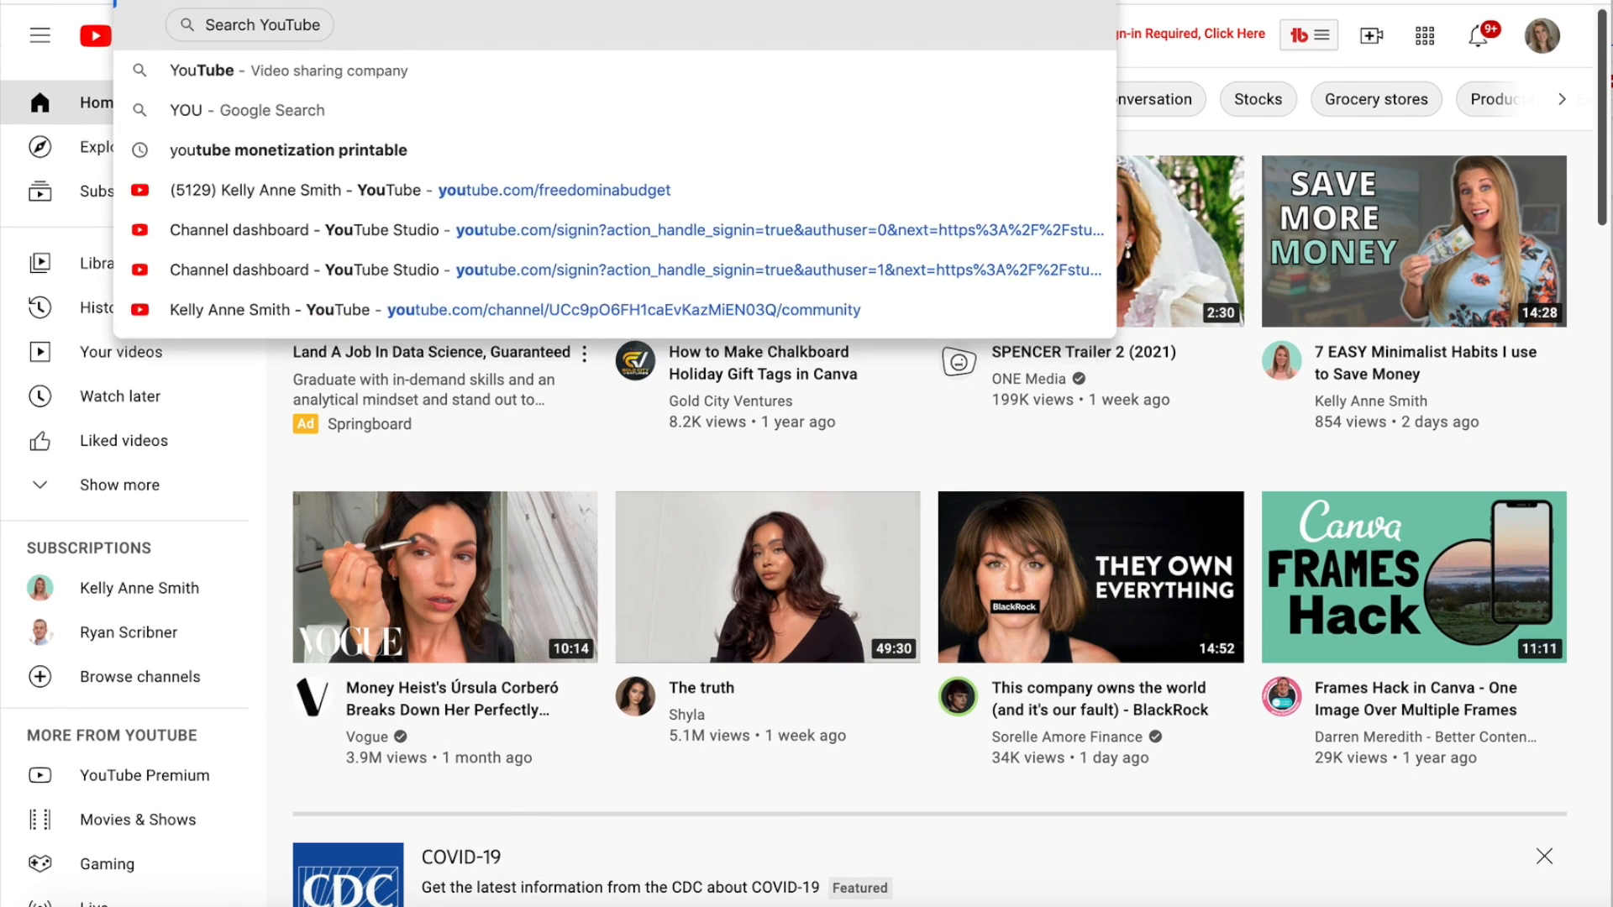
key("BackSpace")
type("tube logo")
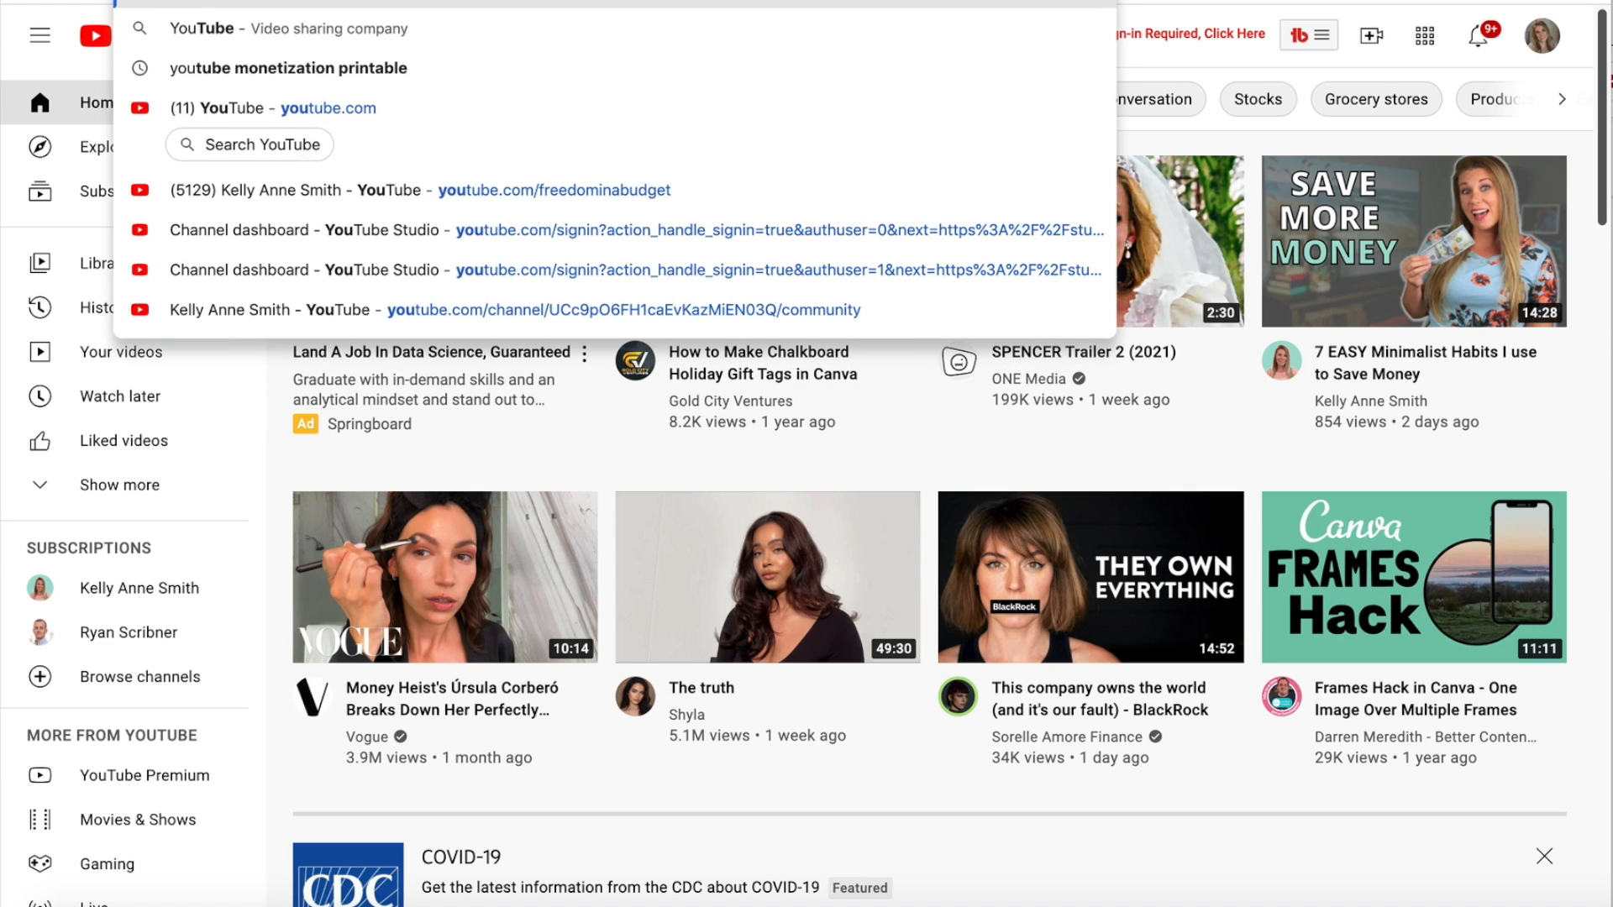
key("Return")
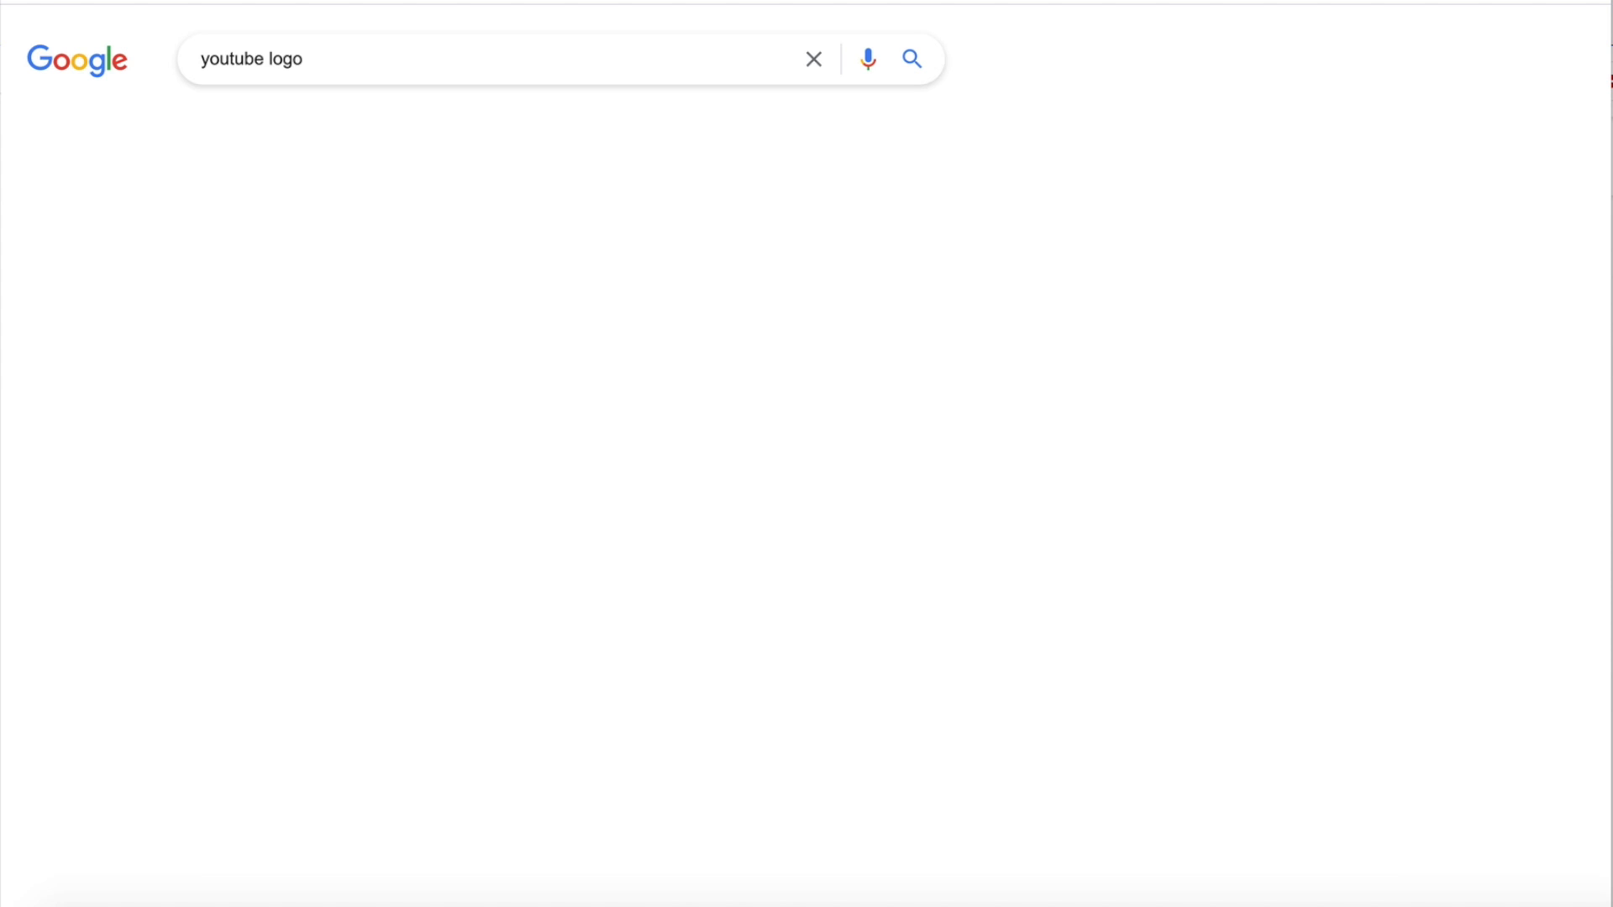
Show the image results of the Google search and look through the available YouTube logos.
left_click(307, 137)
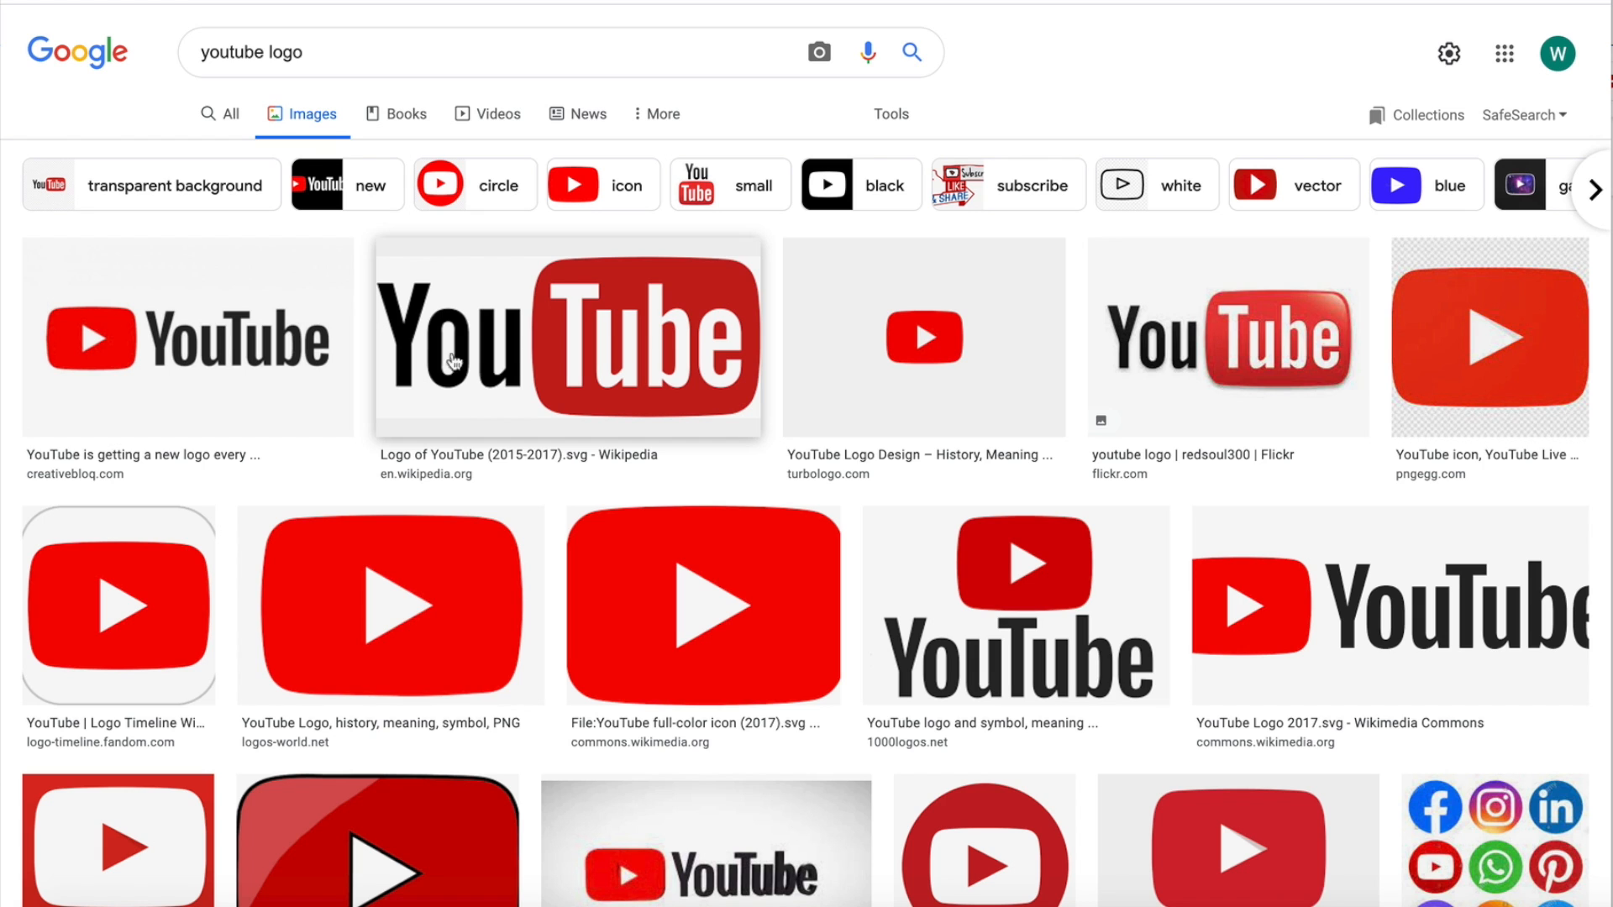
scroll(677, 614, "down", 5)
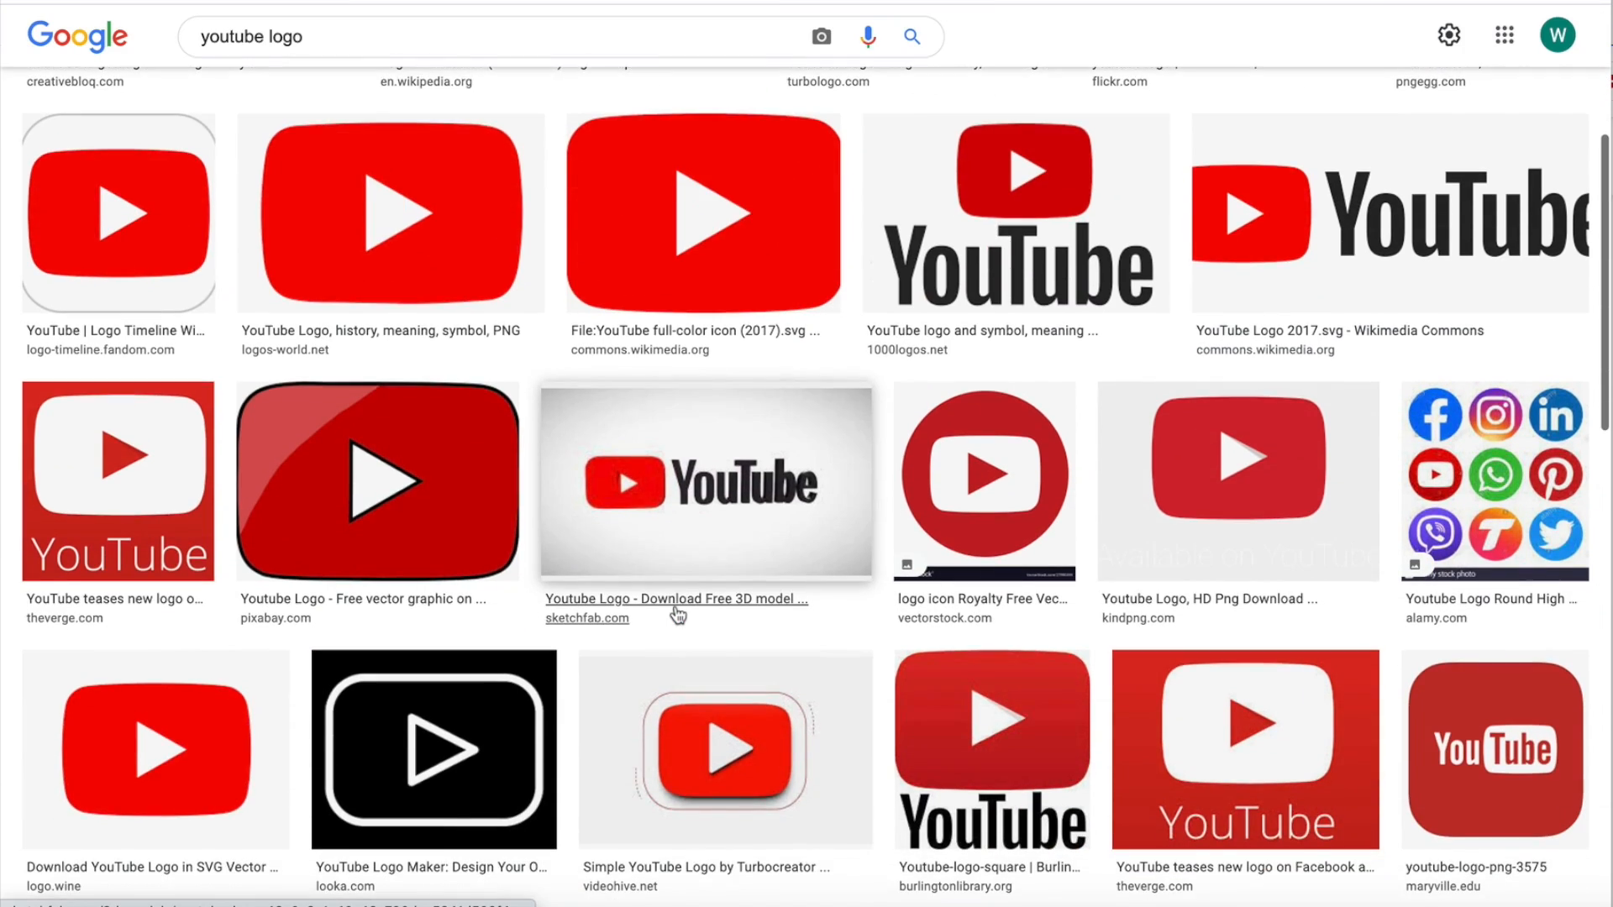
scroll(677, 616, "down", 6)
scroll(677, 615, "down", 5)
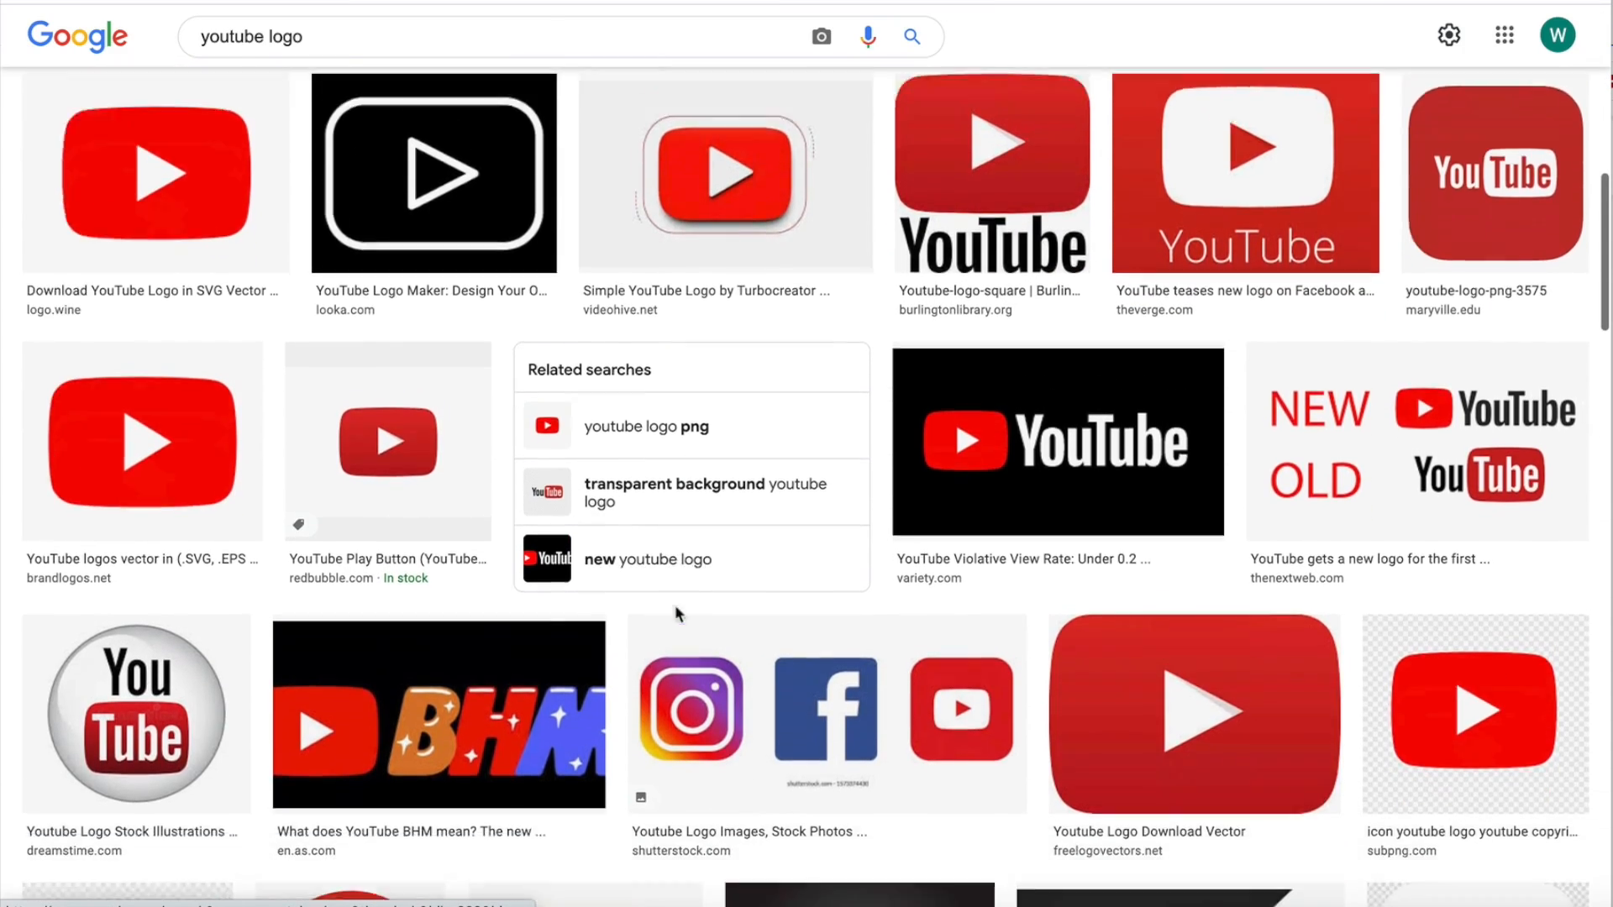
scroll(677, 616, "down", 3)
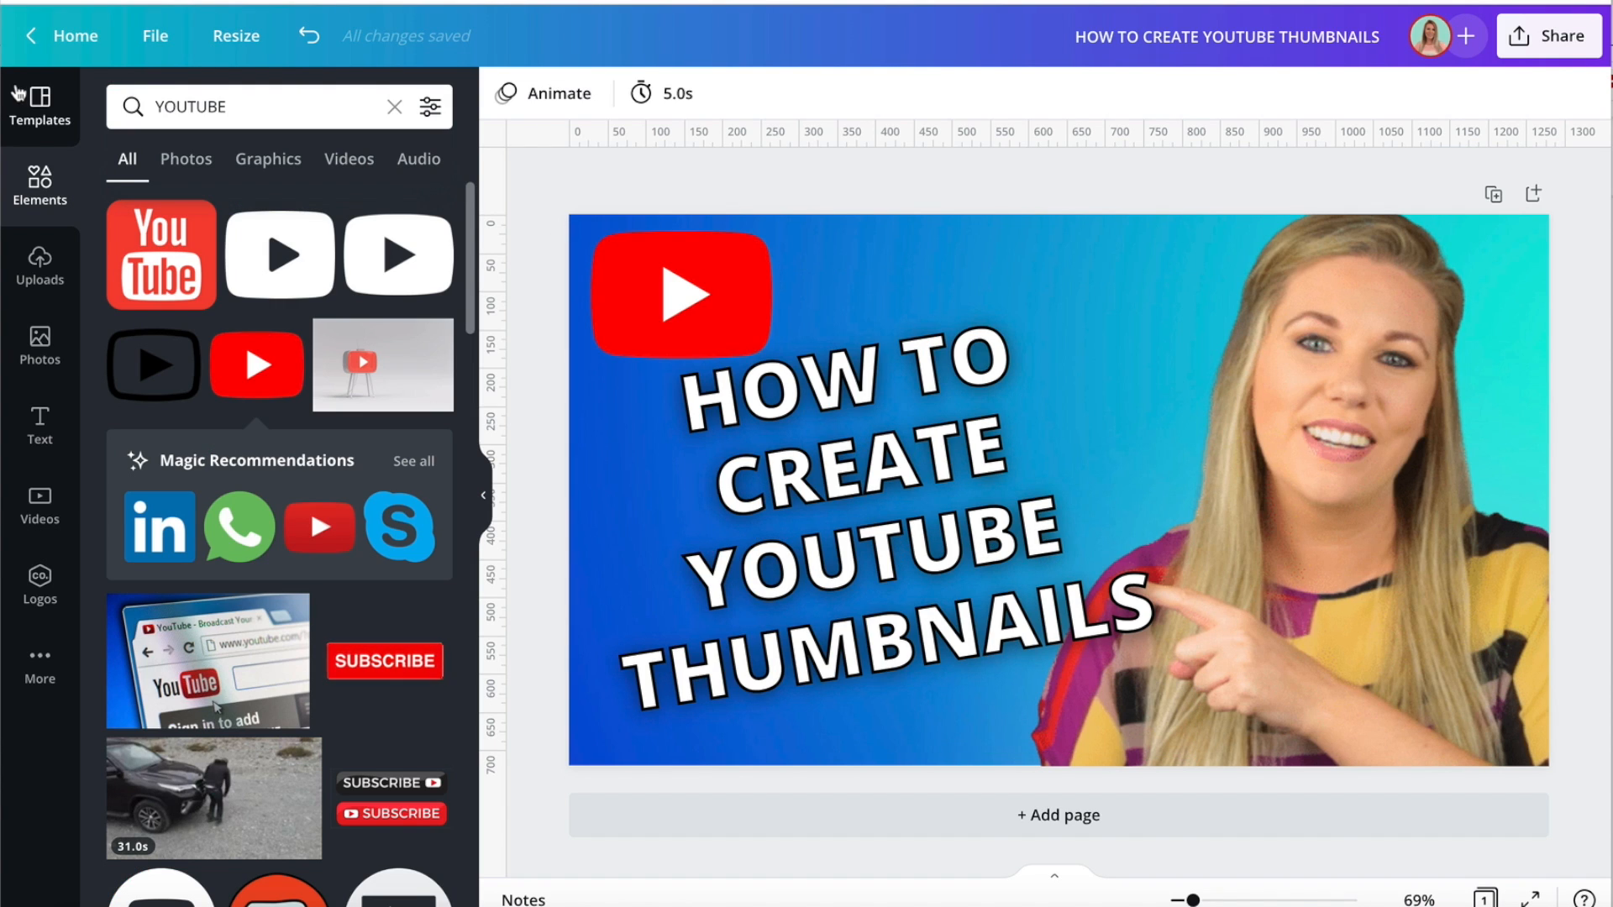
Return to Canva, search the elements for "youtube" and look through the logo graphics.
left_click(37, 193)
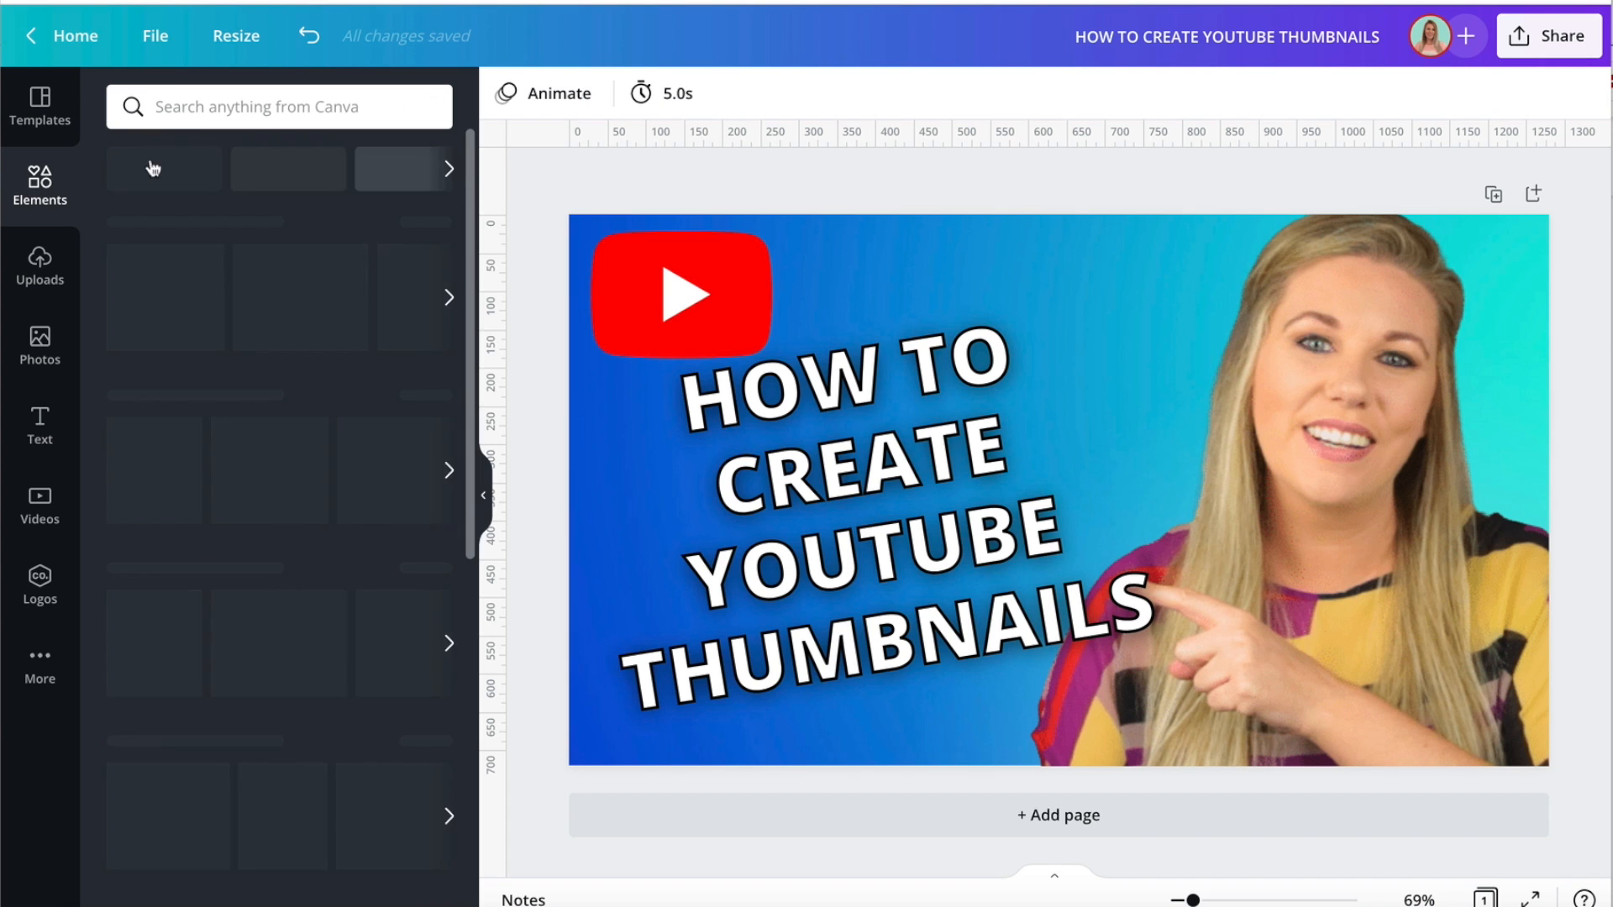
left_click(221, 107)
type("youtube")
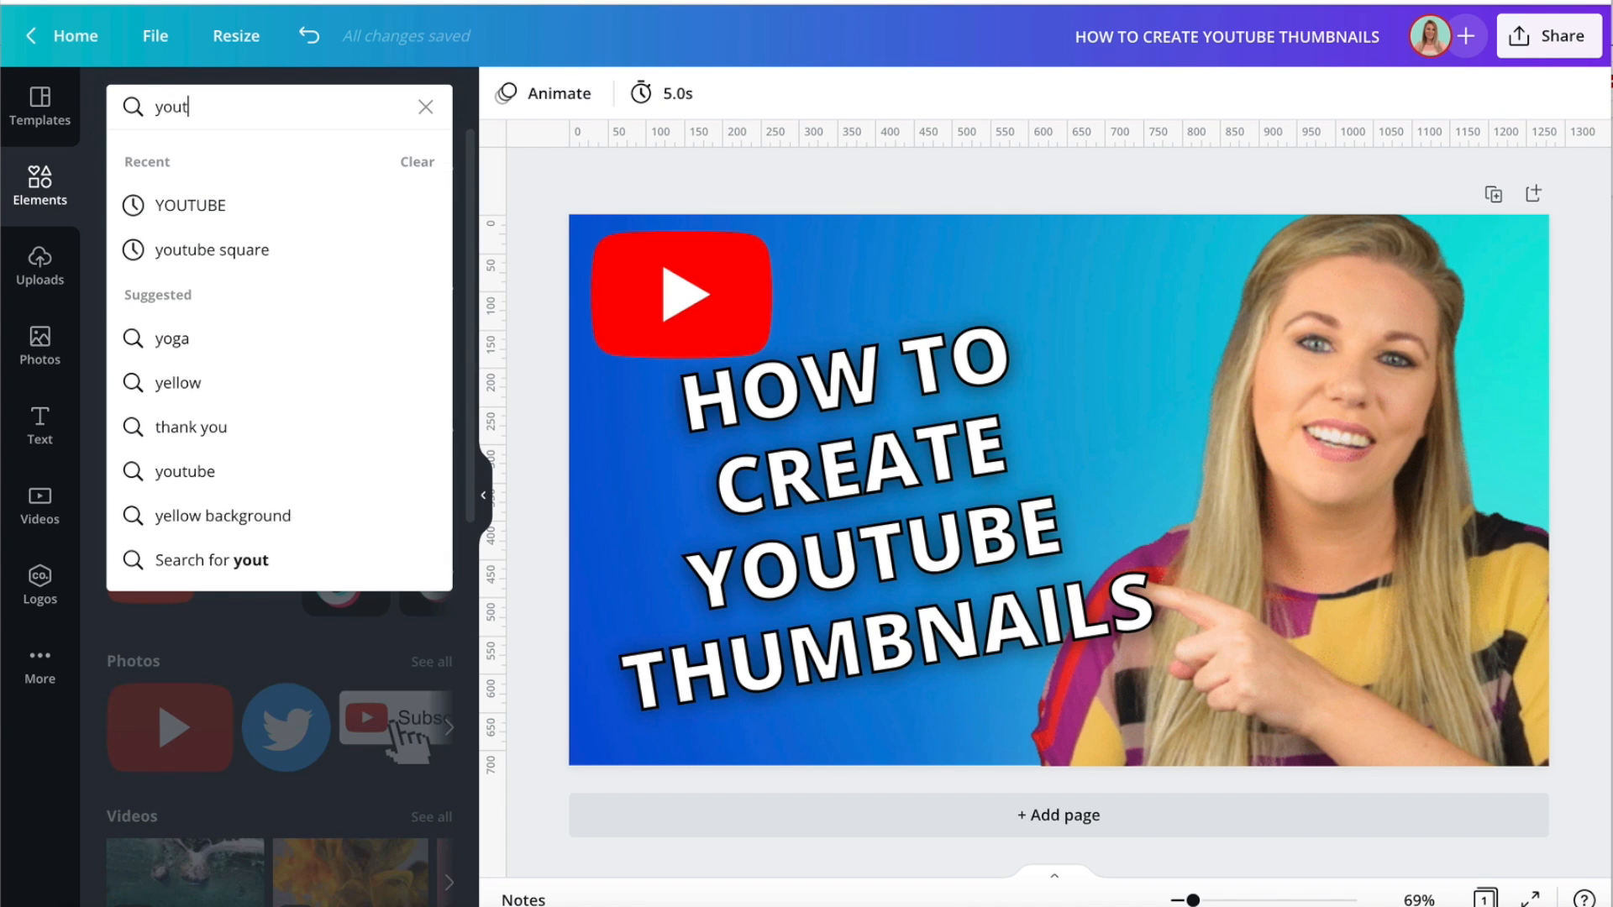
key("Return")
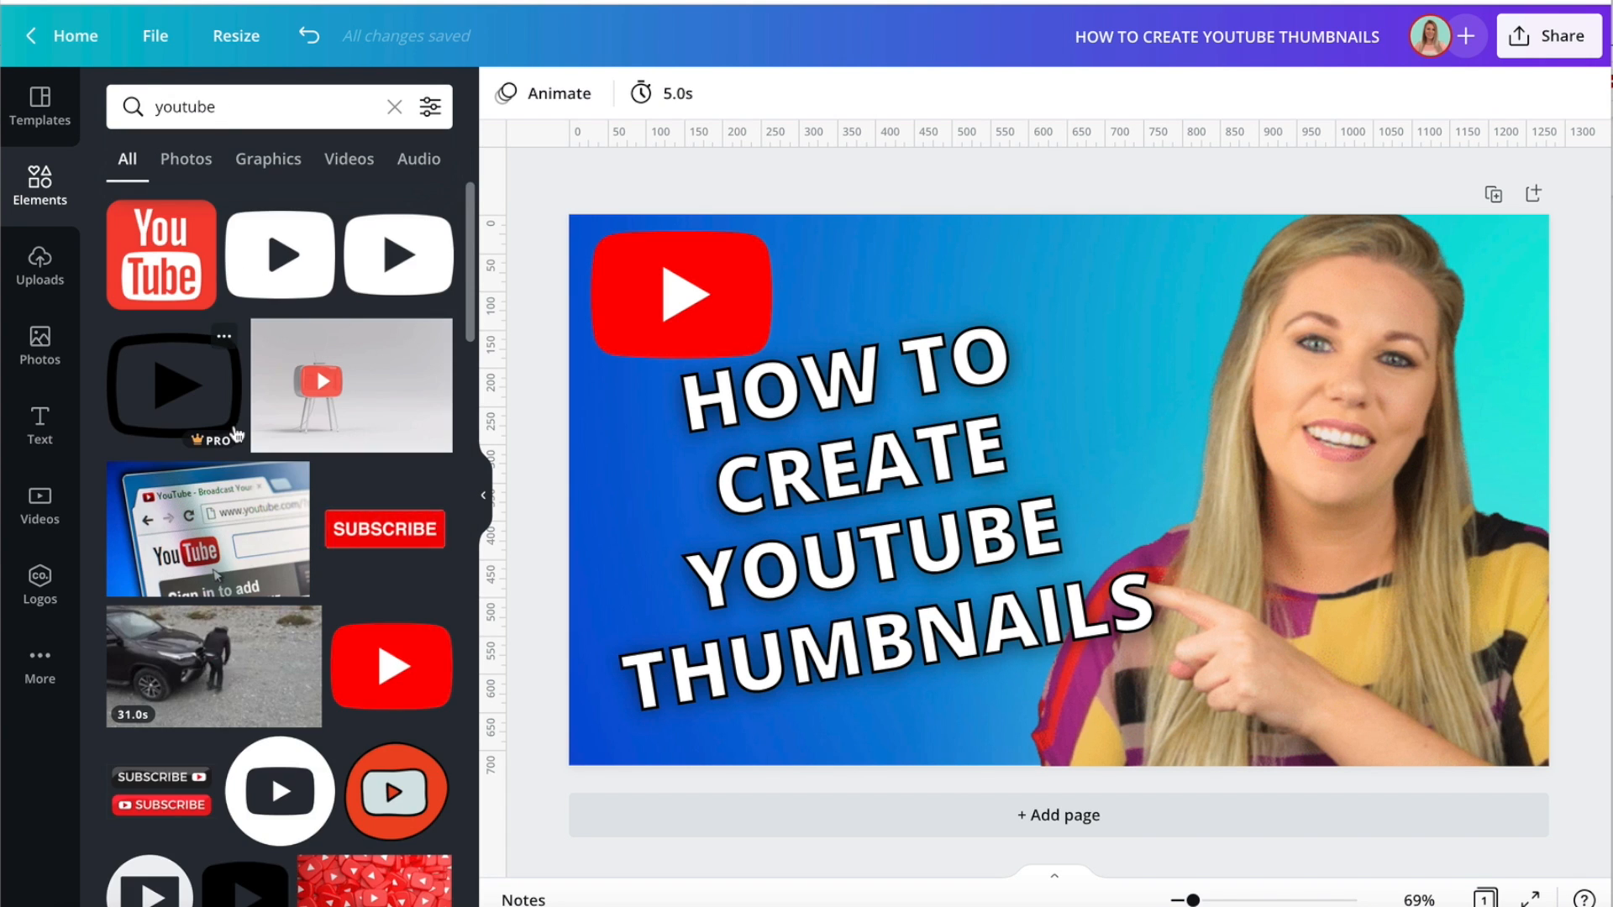
scroll(217, 445, "down", 2)
scroll(236, 433, "down", 7)
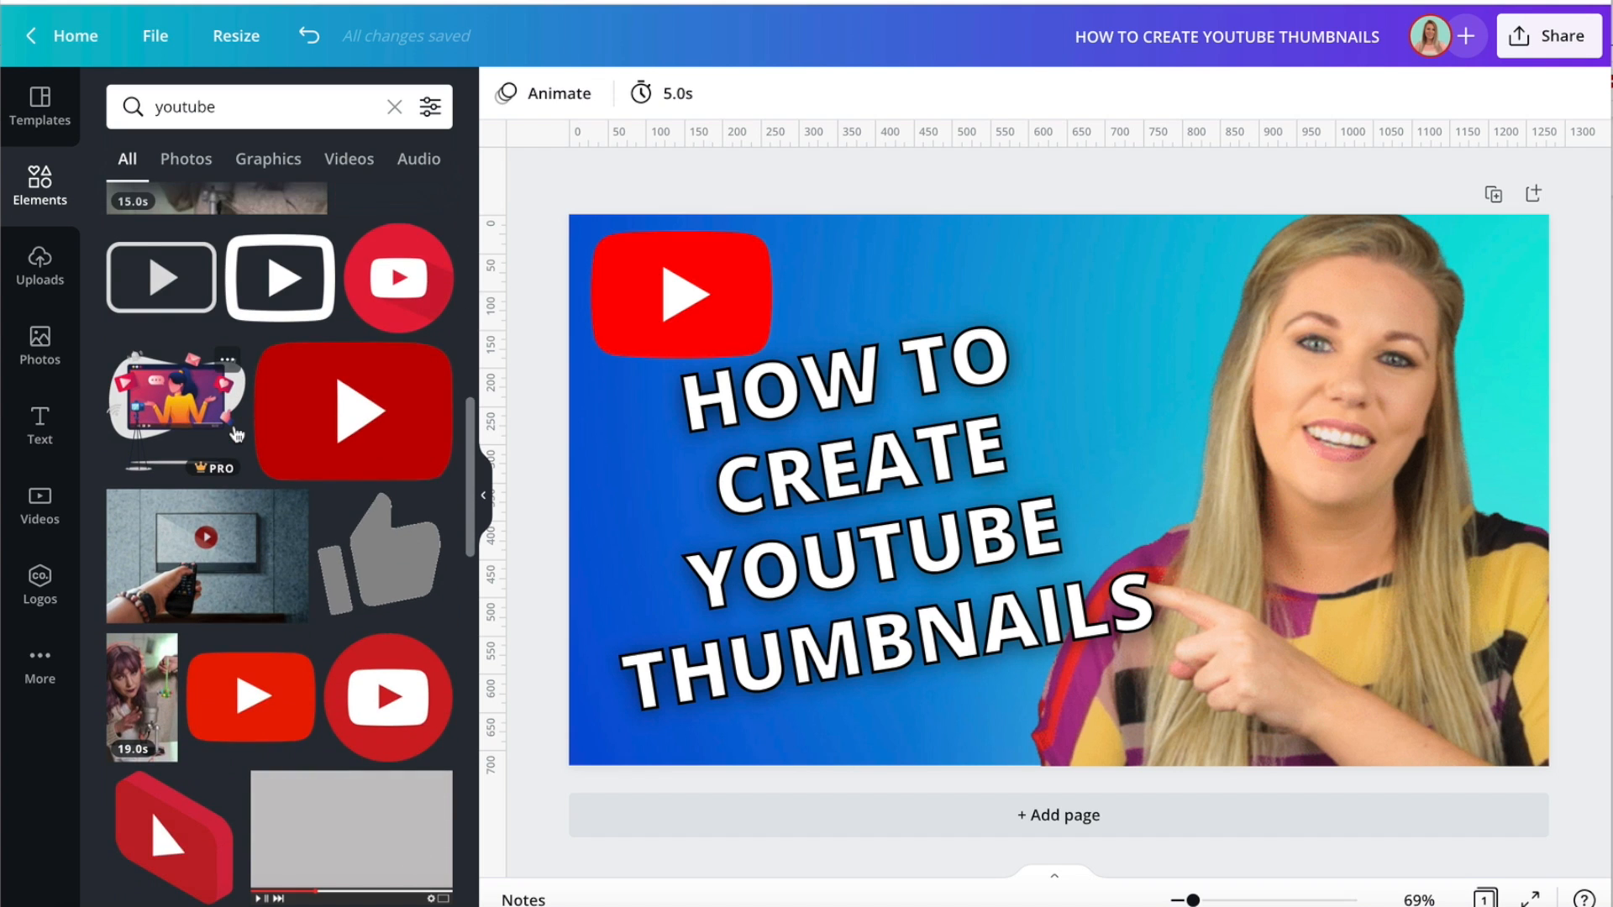
scroll(236, 434, "down", 9)
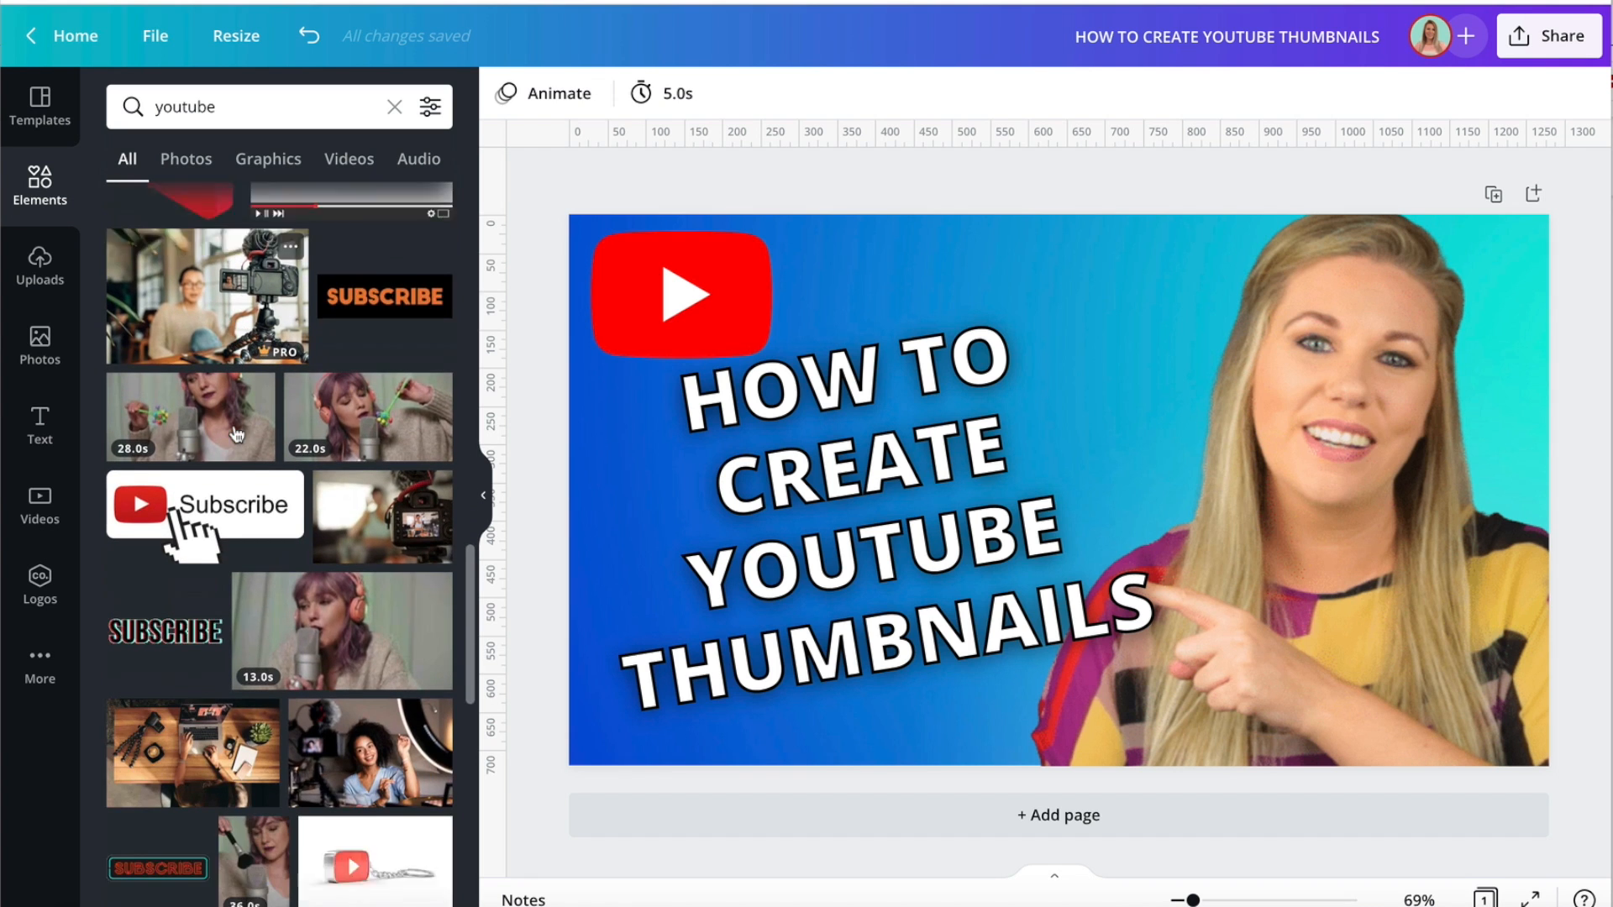
scroll(236, 433, "up", 2)
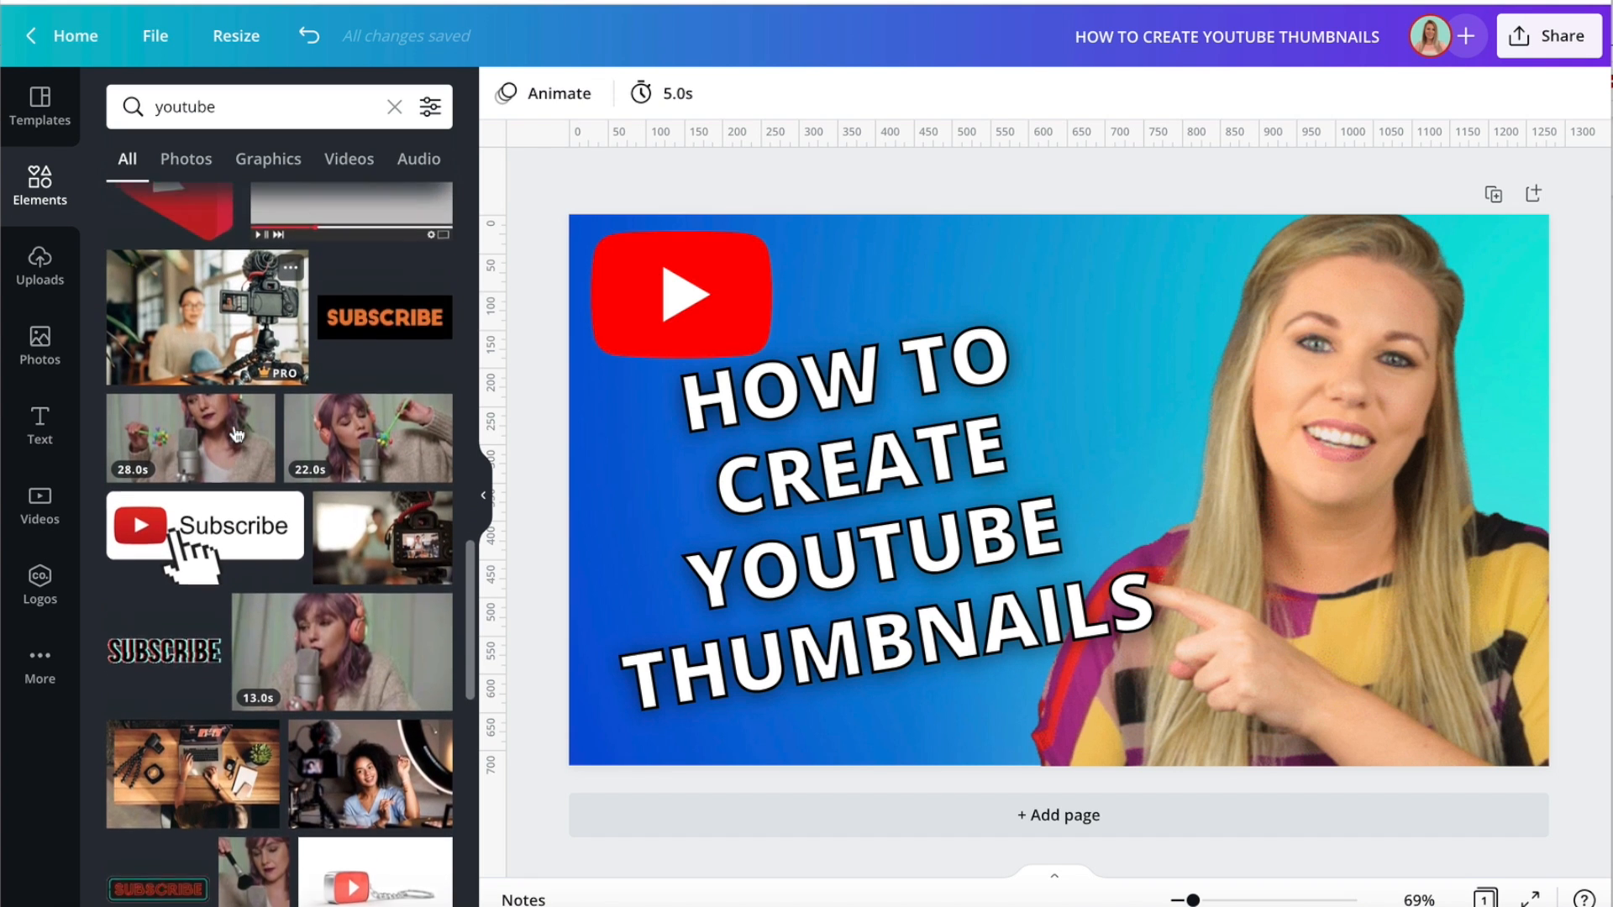
Ungroup the stacked heading and move the black outline copy aside over the woman, uncovering the white heading text.
left_click(758, 574)
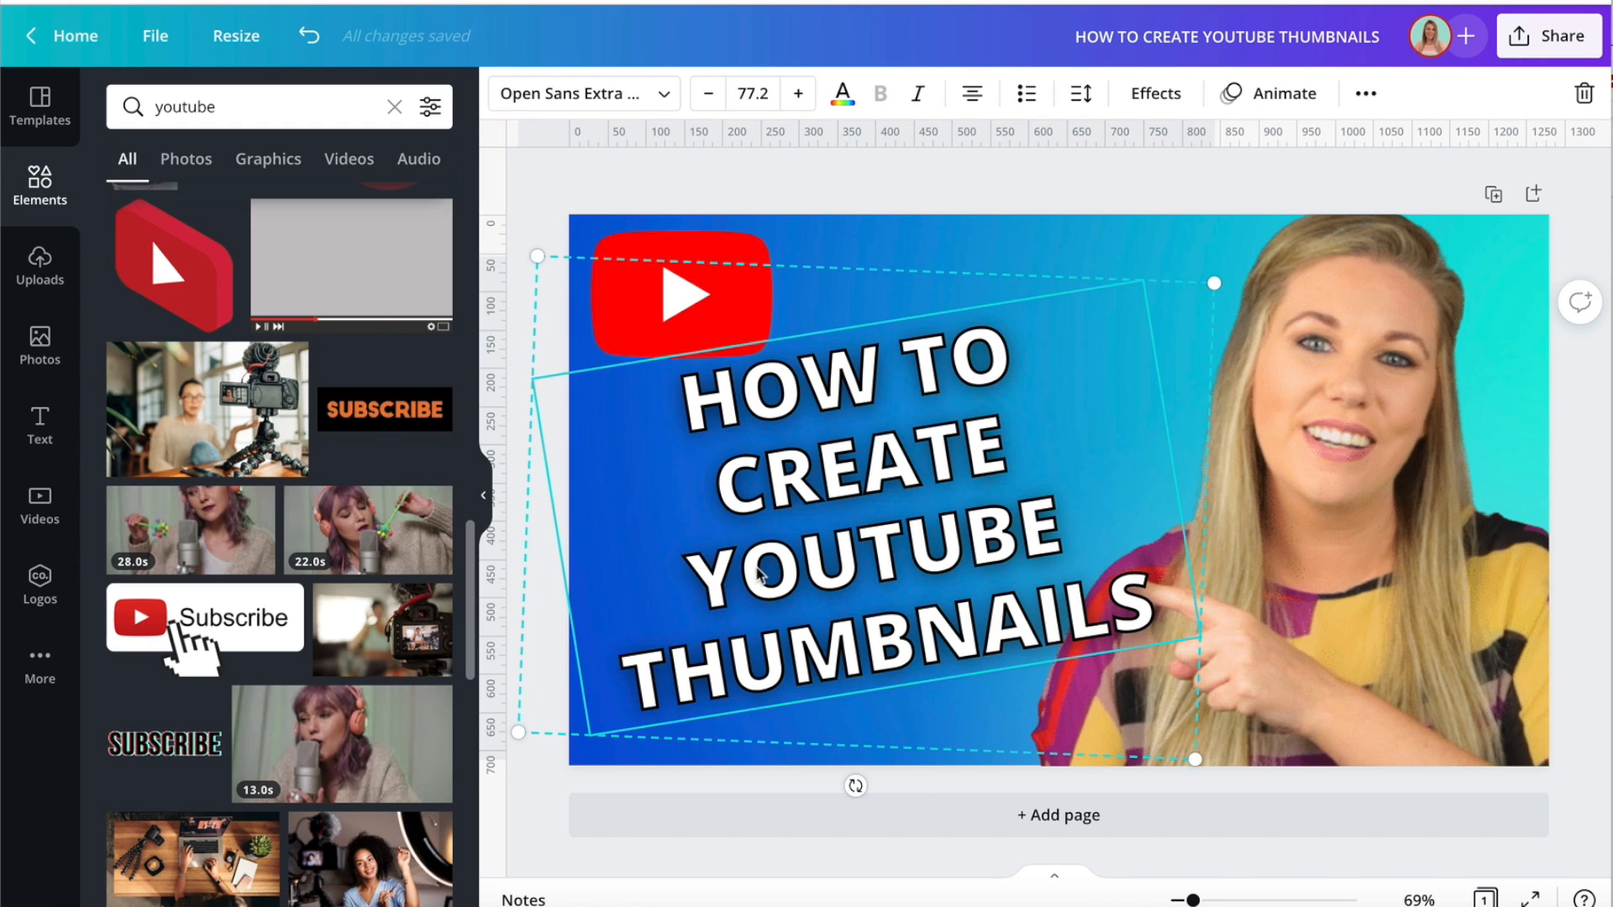
left_click(1367, 95)
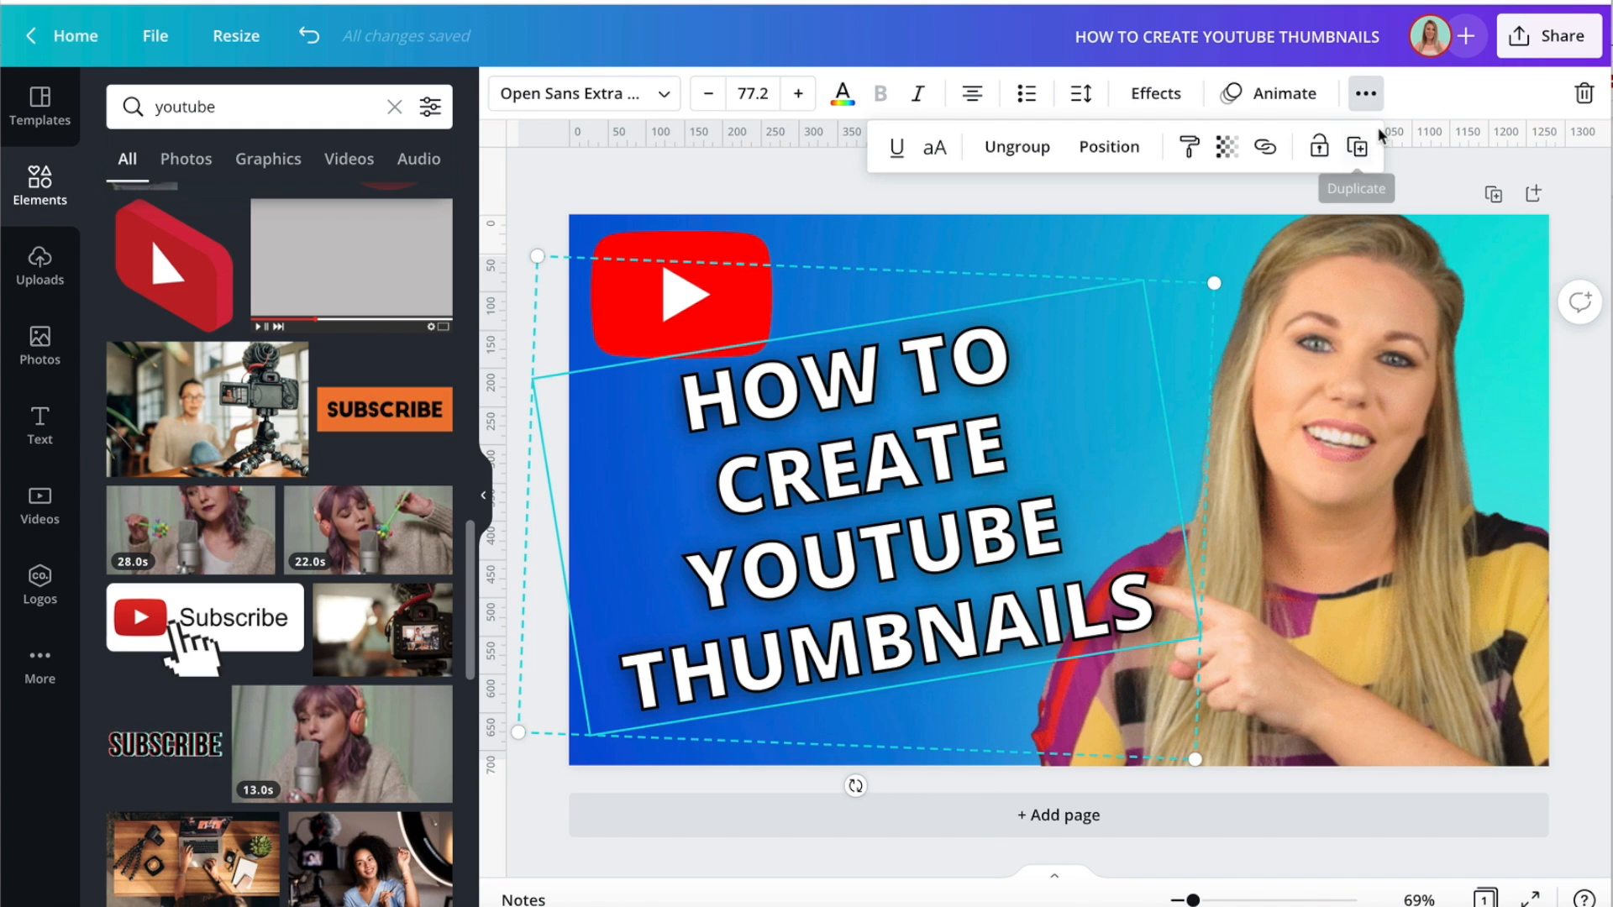
left_click(1018, 147)
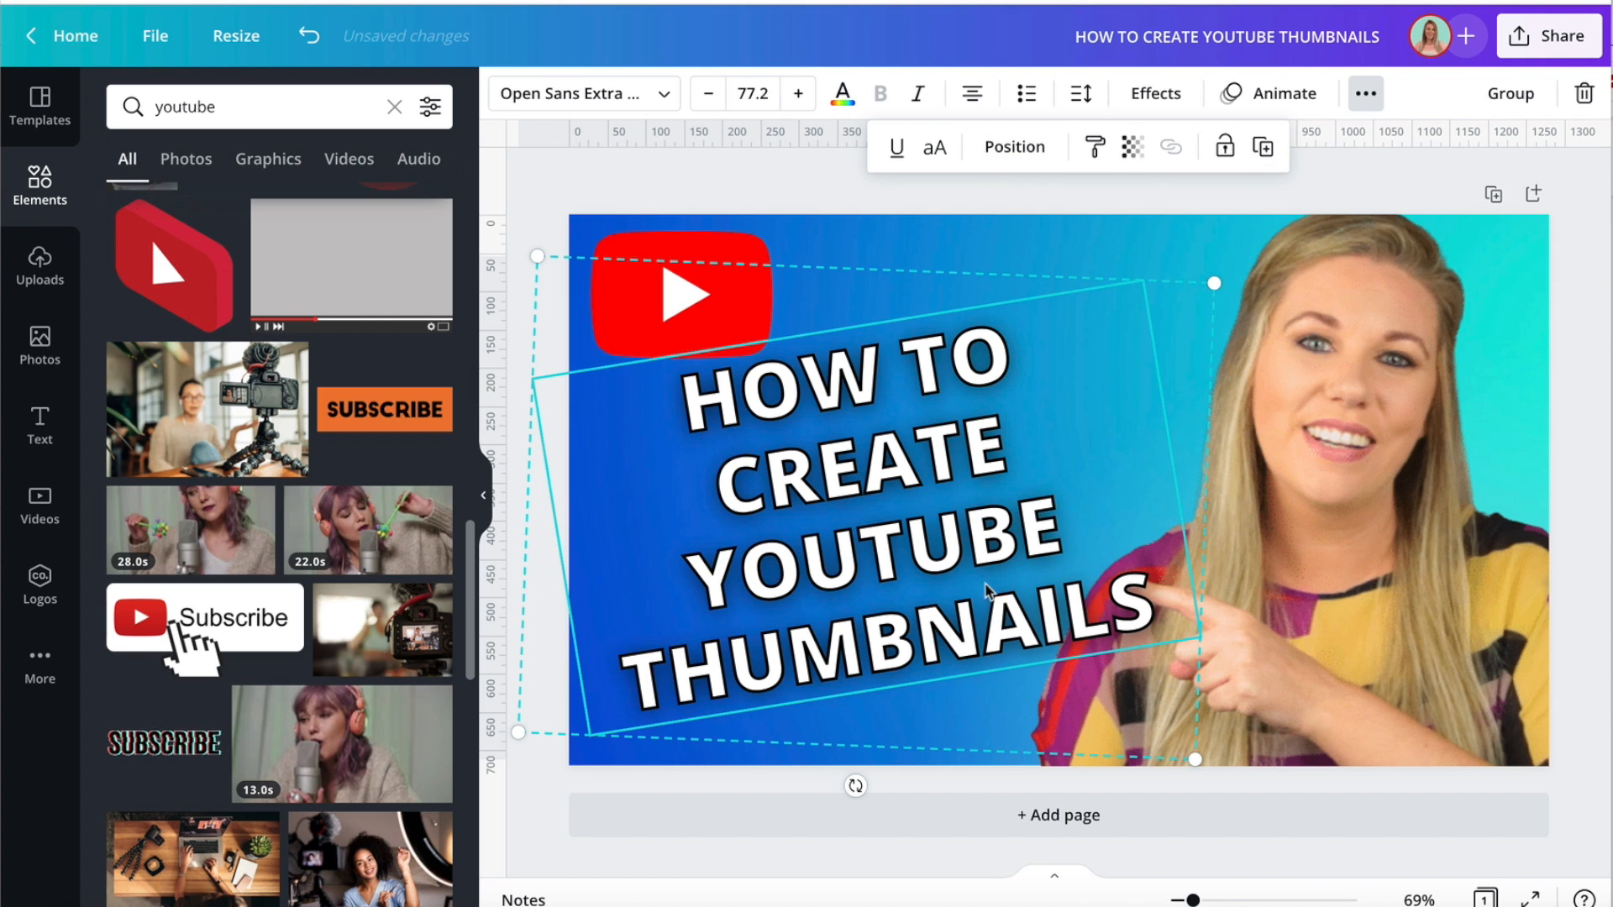
left_click(886, 188)
left_click_drag(813, 573, 1386, 483)
Colour the letters "YOU" of "YOUTUBE" in the solid heading black.
left_click(736, 600)
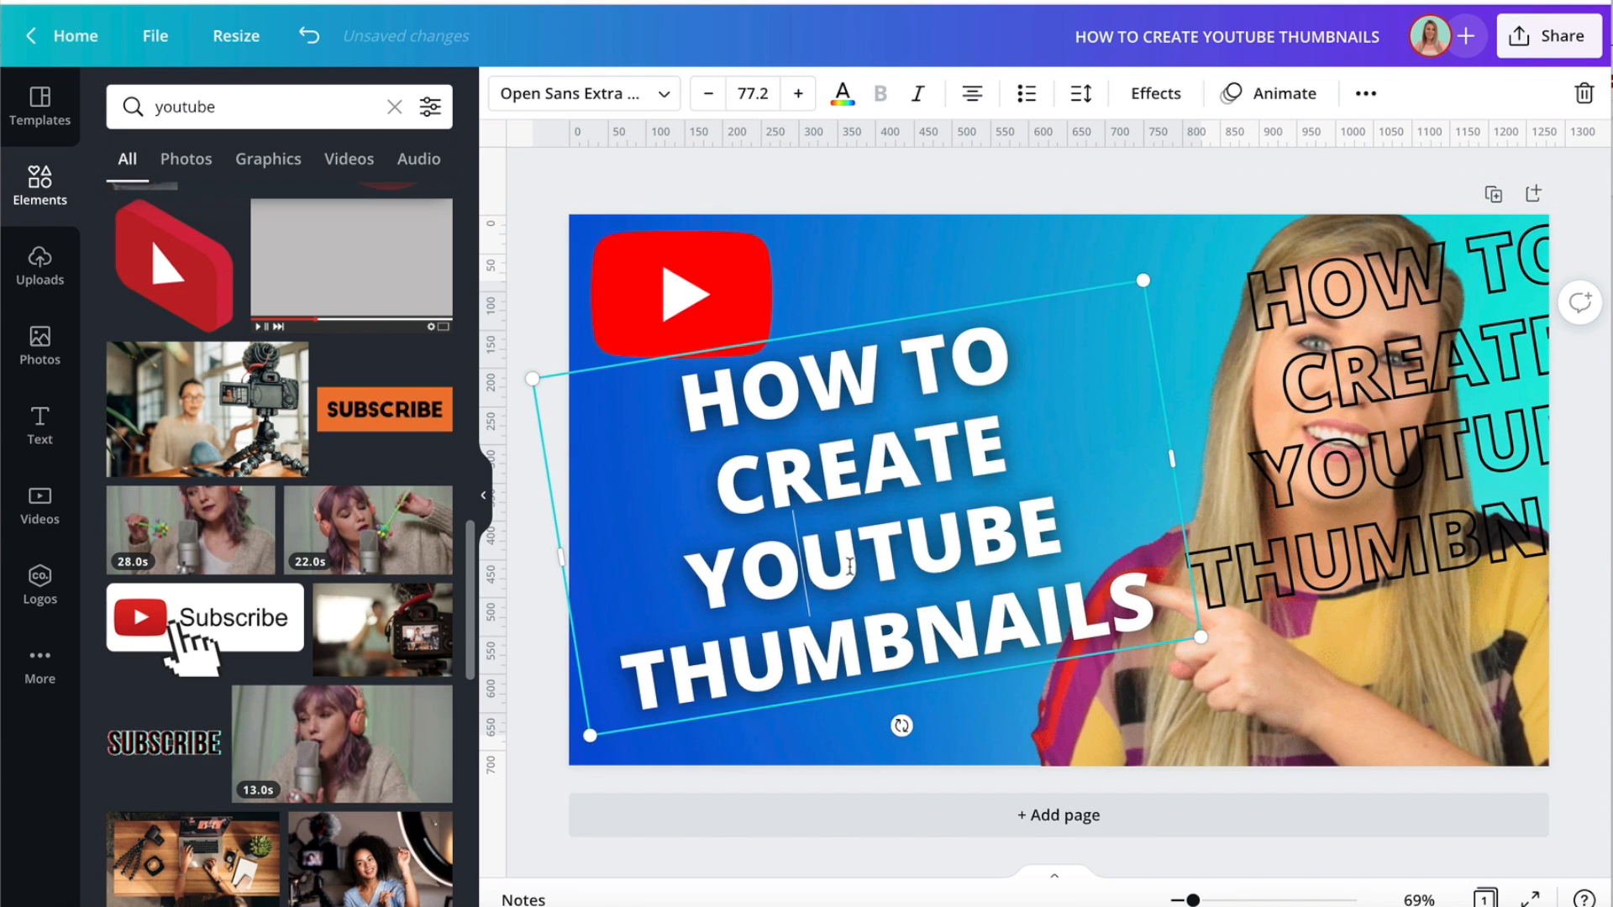
left_click_drag(860, 568, 697, 571)
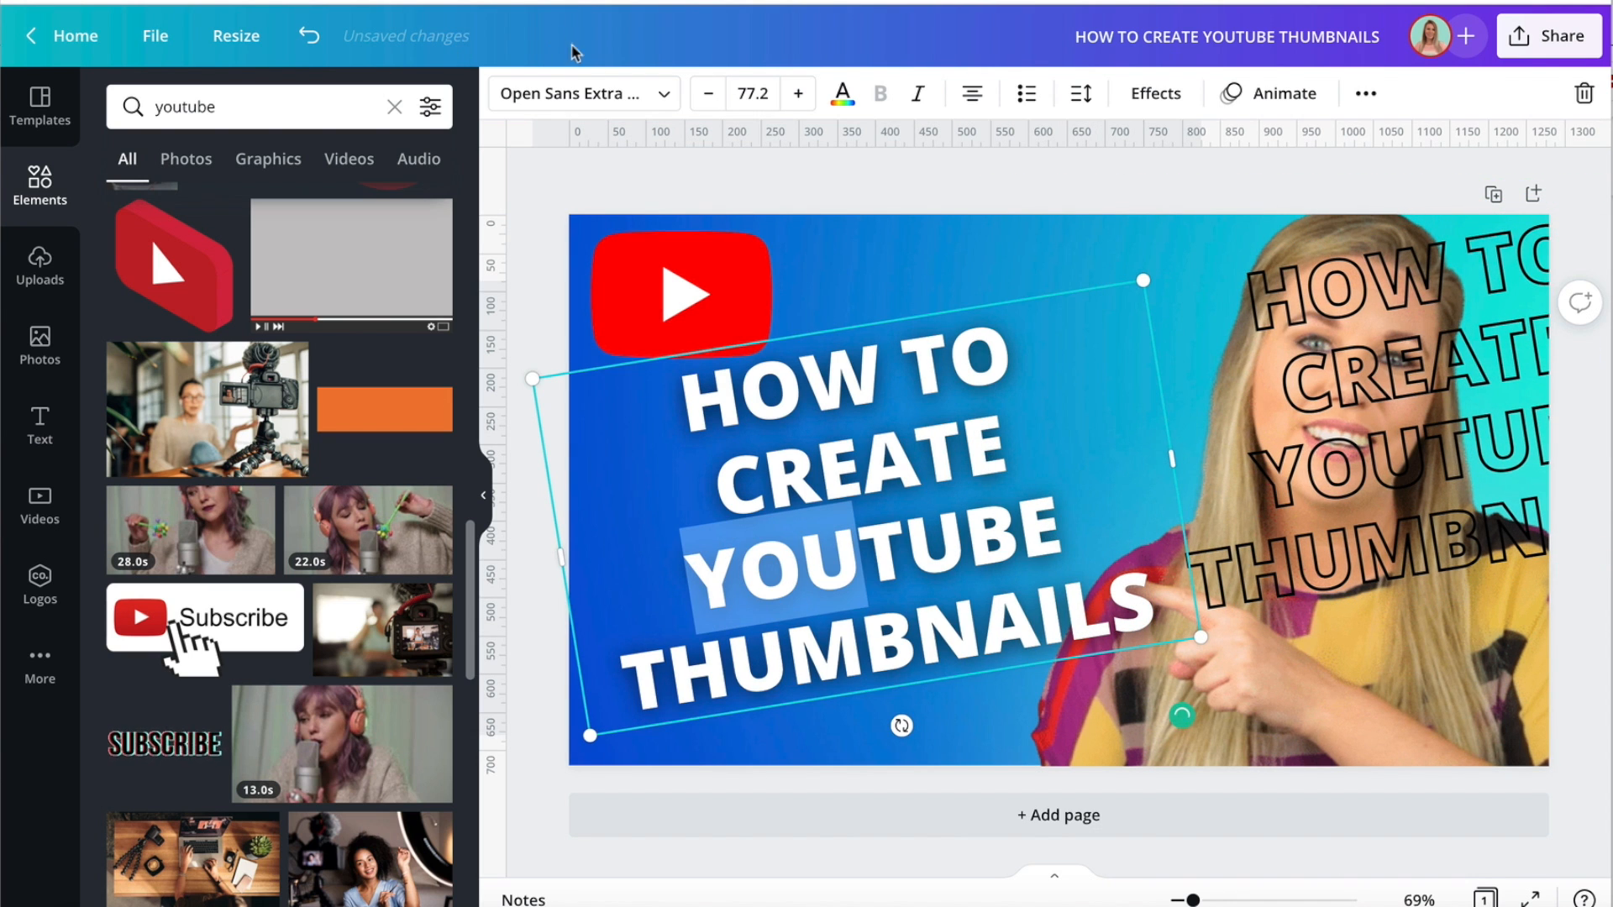
left_click(841, 92)
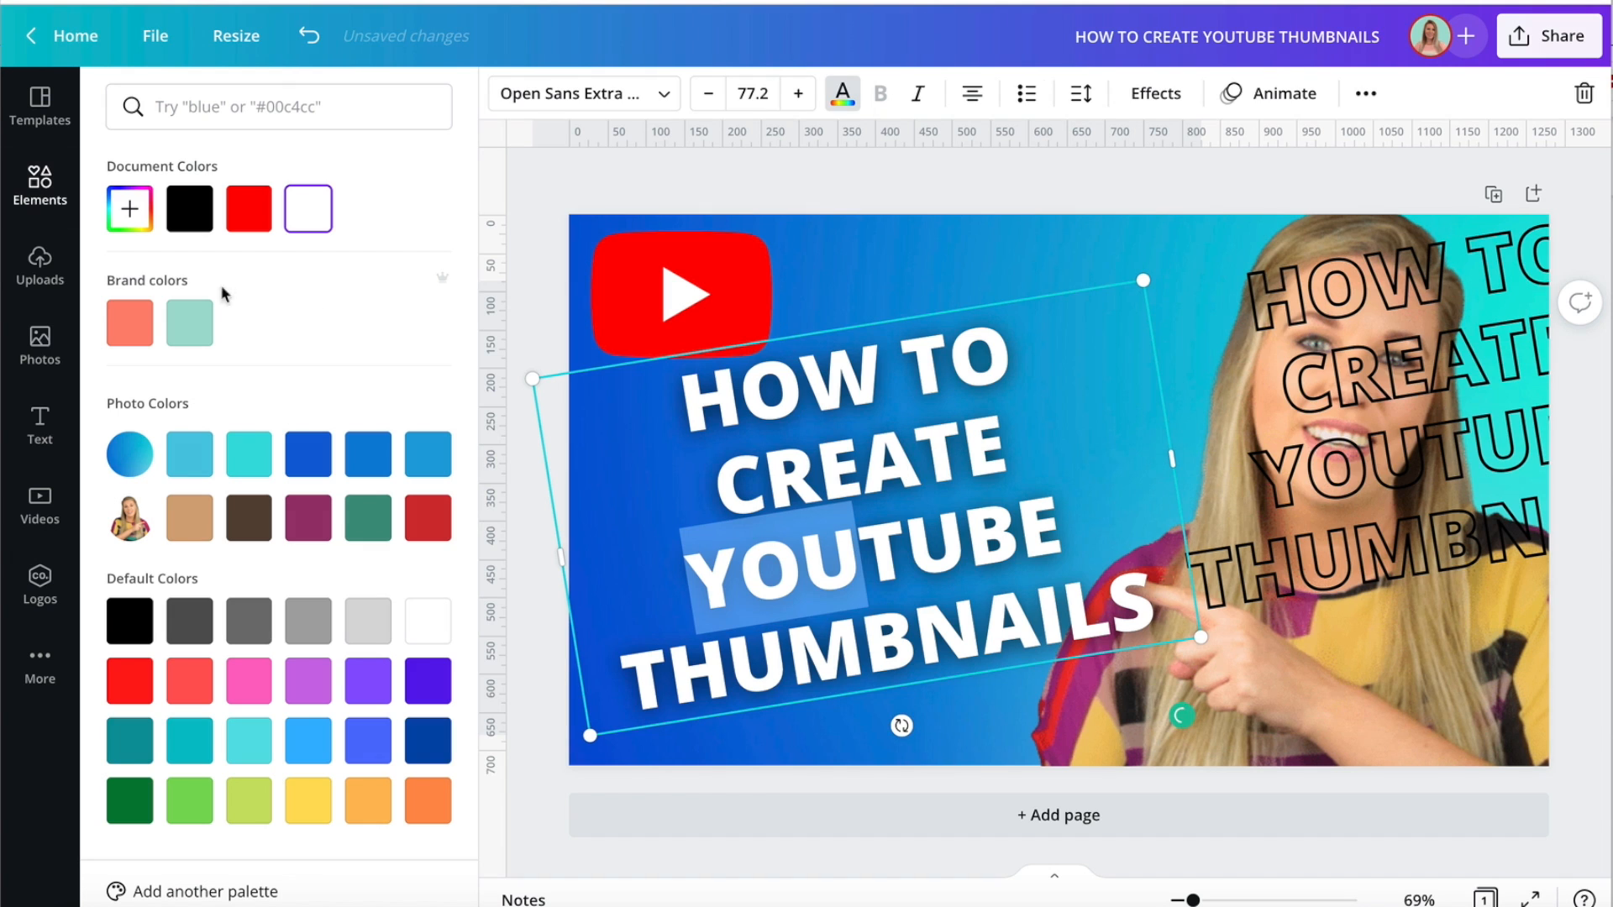
left_click(189, 209)
Colour the letters "TUBE" in the solid heading red and place the outline copy back over the text.
left_click_drag(1048, 519, 867, 534)
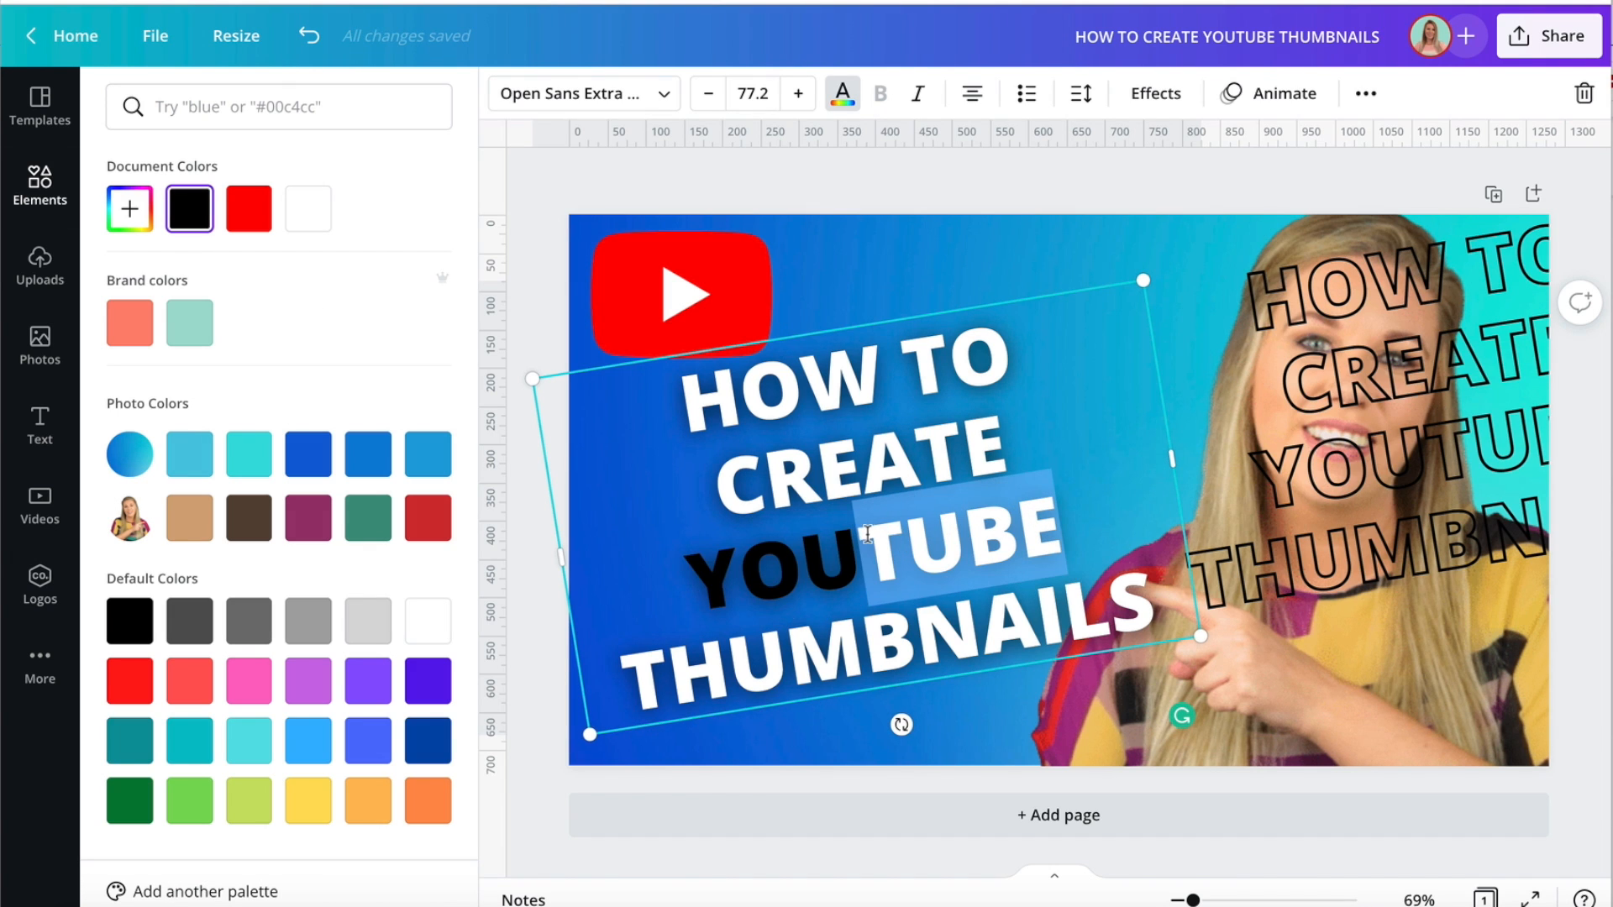
left_click(245, 217)
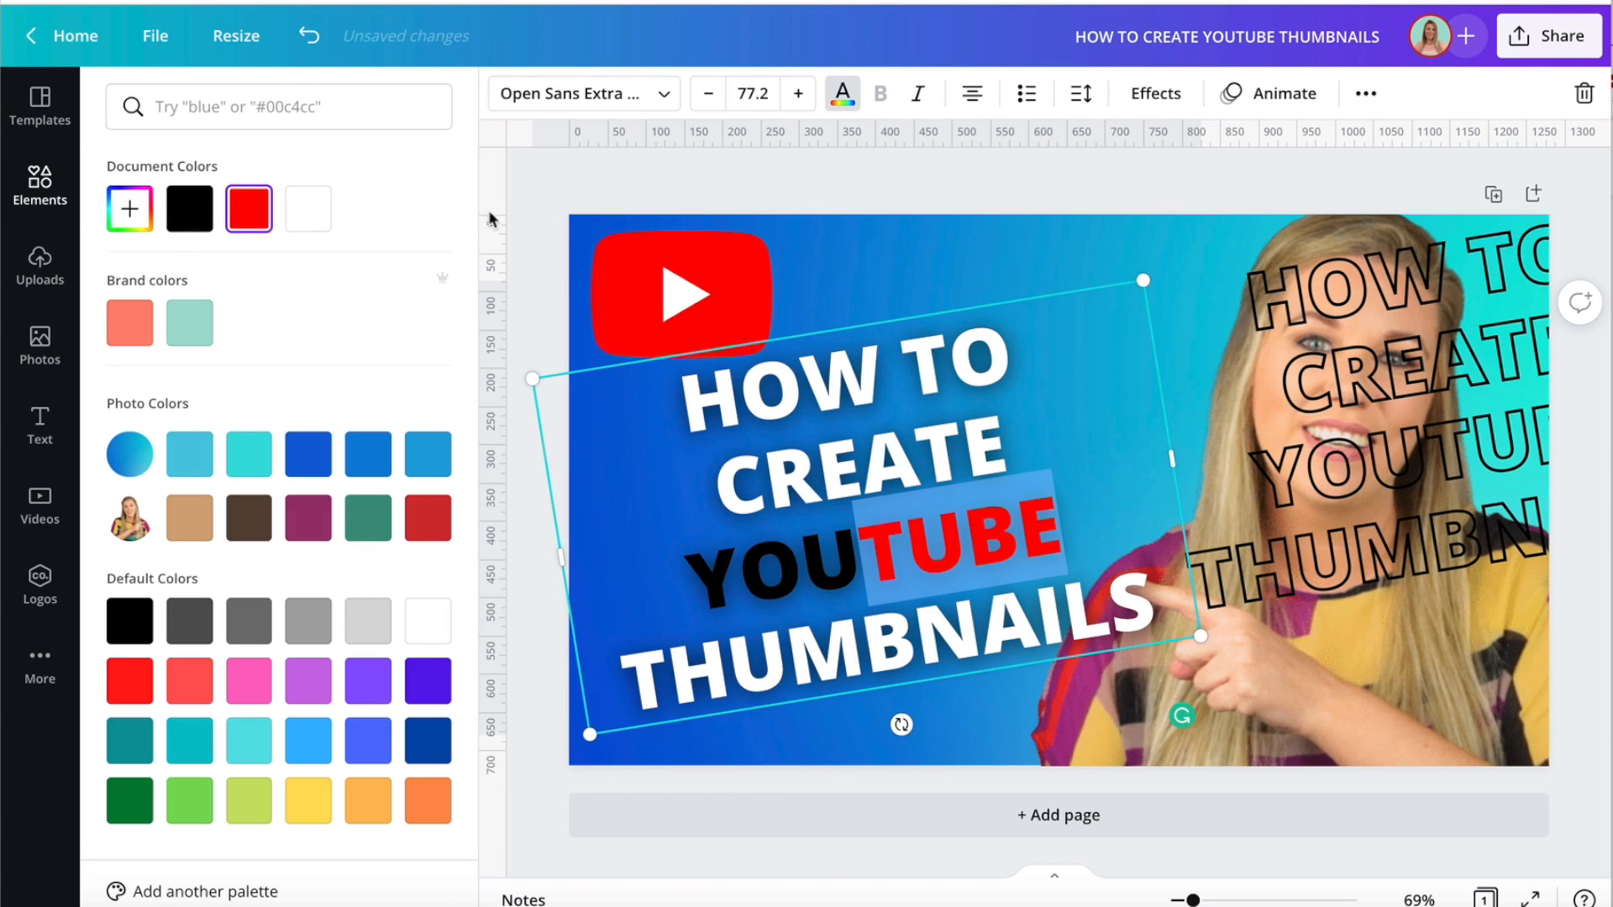
left_click_drag(1460, 420, 896, 504)
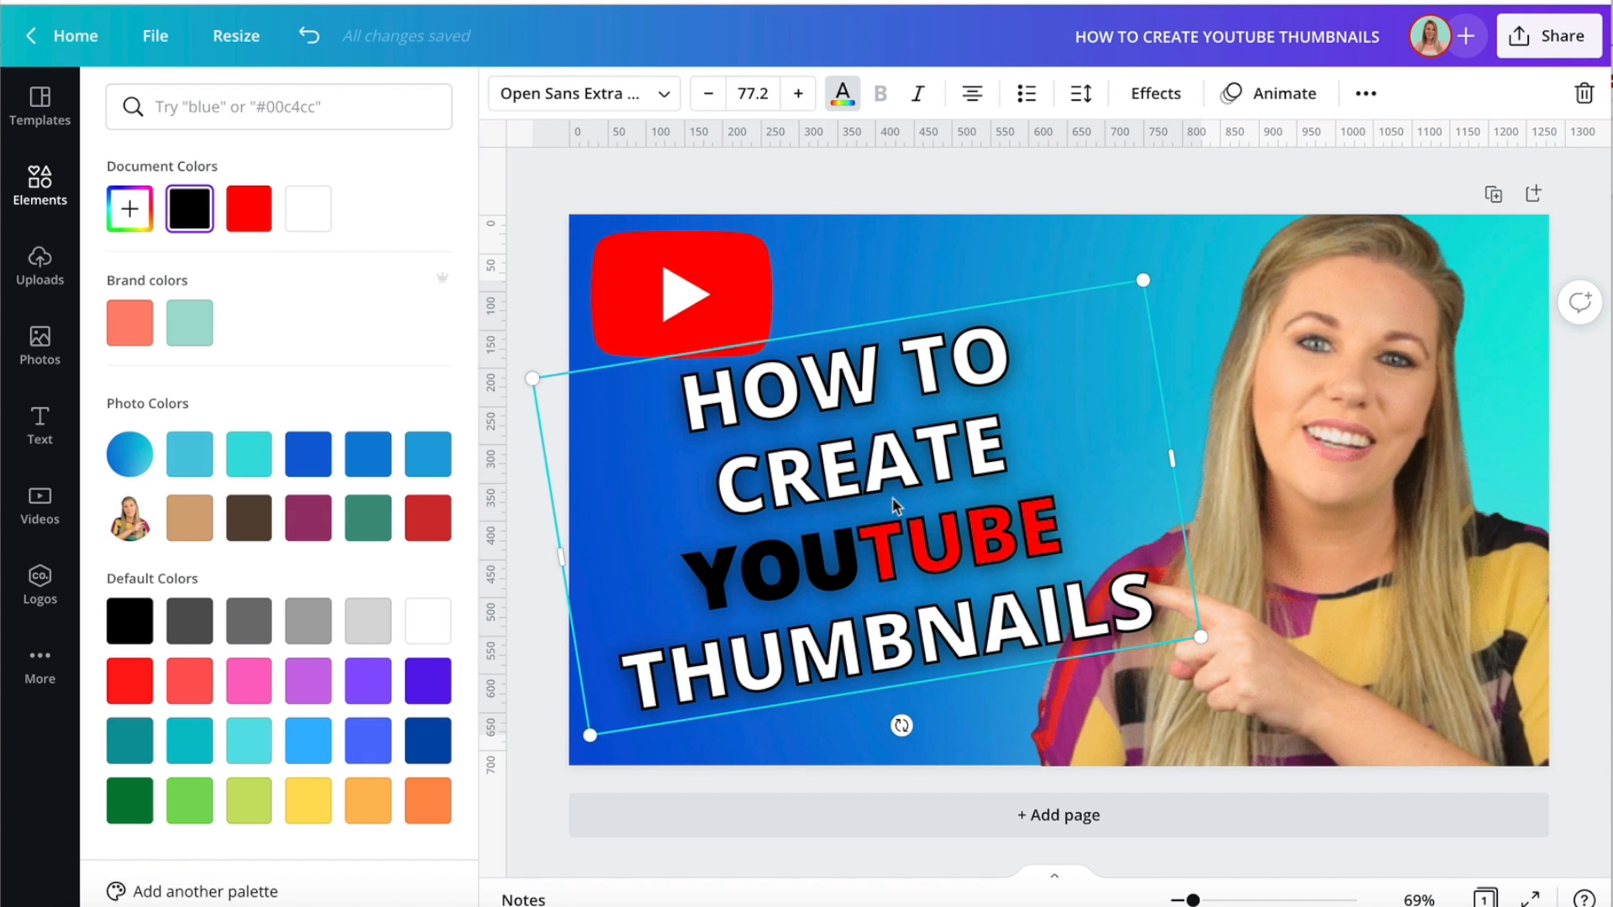
Move the outline copy aside, colour the letters "YOU" white, and lay the outline back over the heading.
left_click_drag(839, 556, 1195, 531)
left_click(752, 564)
left_click(752, 560)
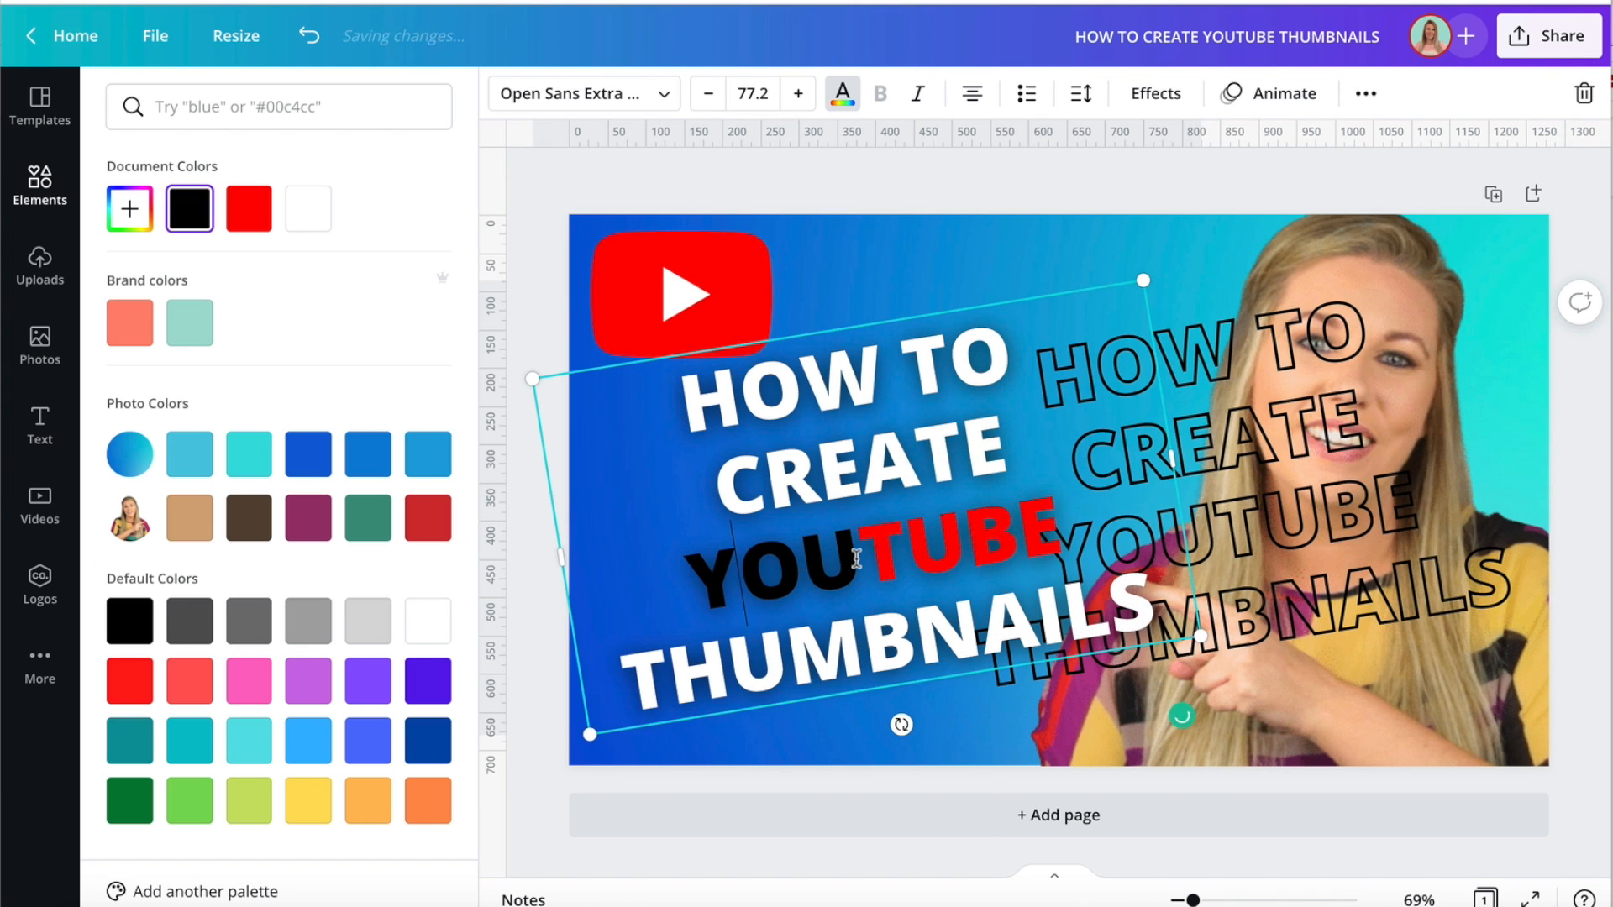
left_click_drag(858, 560, 695, 561)
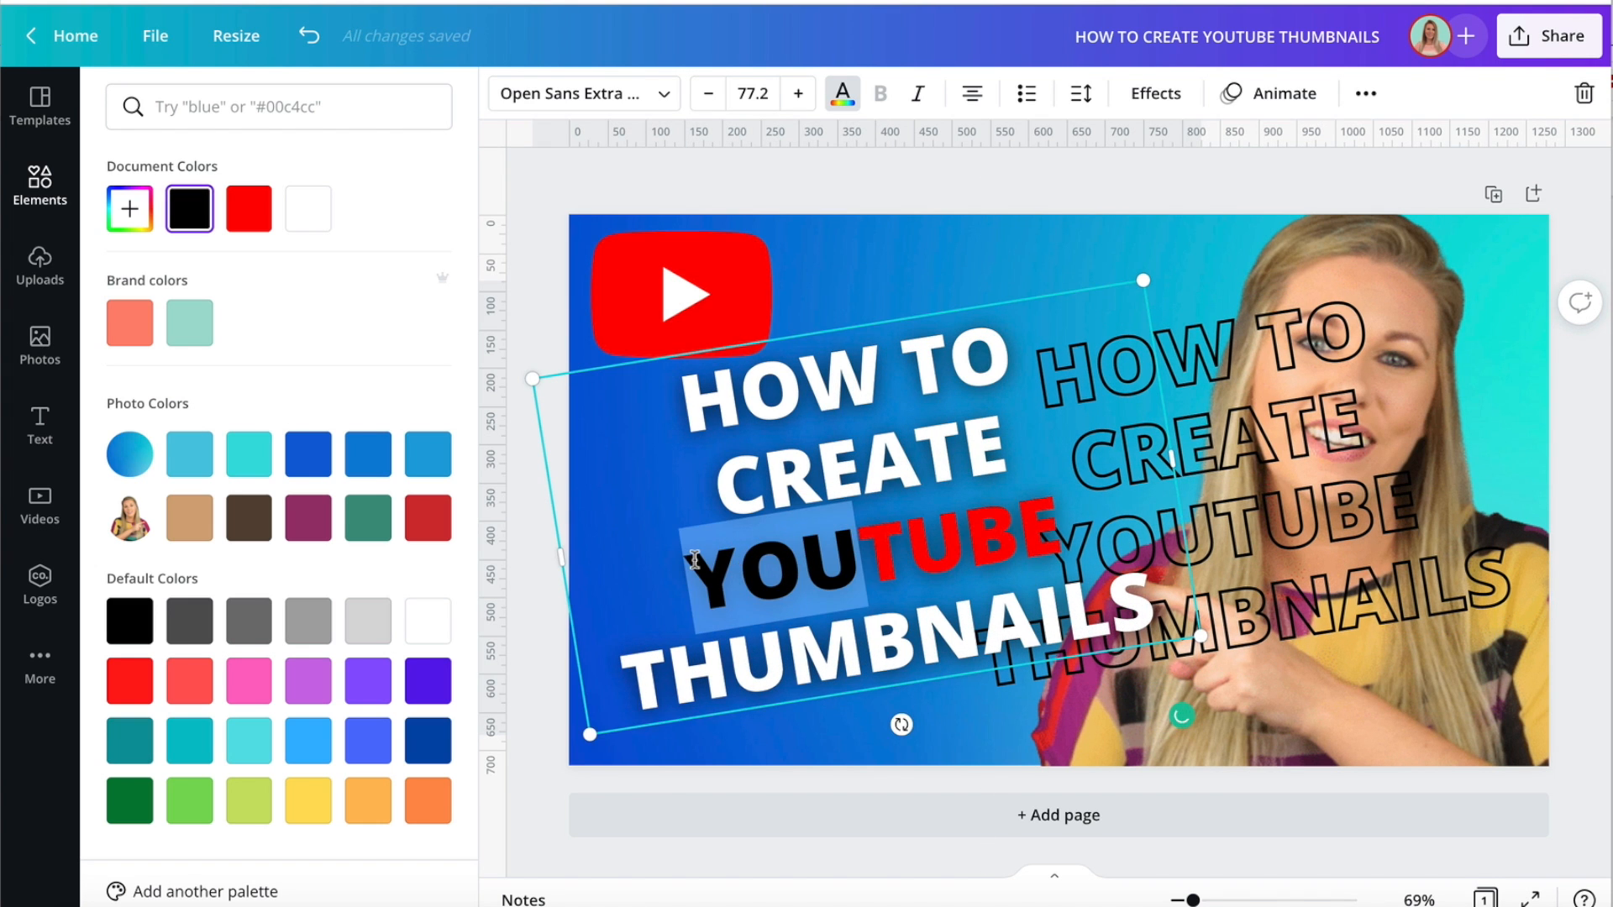
left_click(320, 231)
left_click_drag(1337, 479, 980, 499)
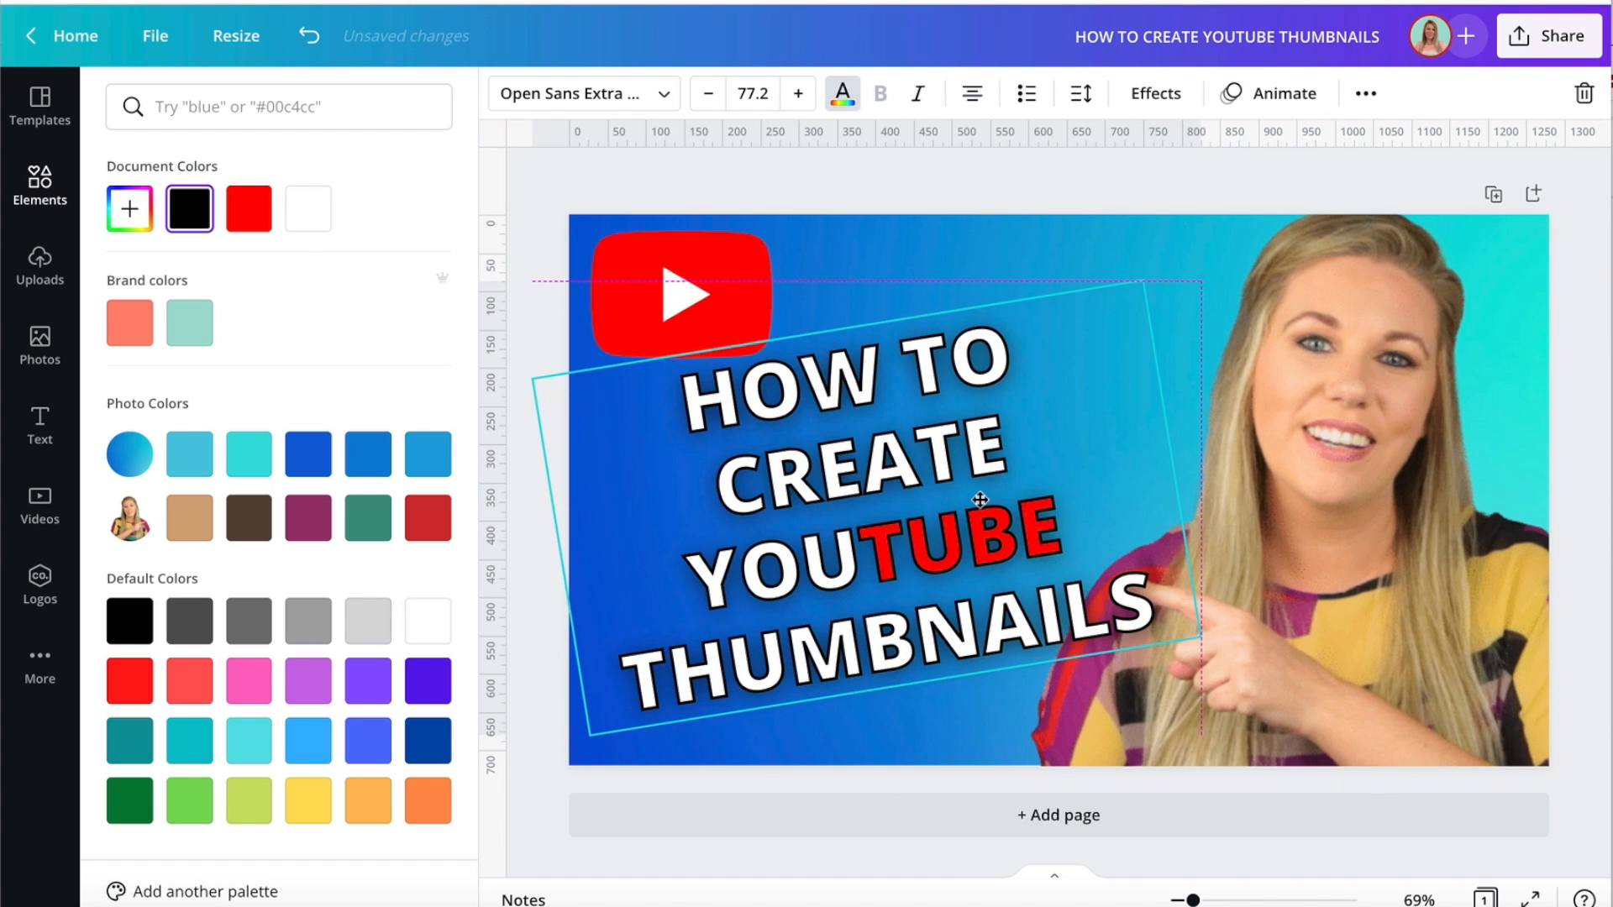
left_click(556, 189)
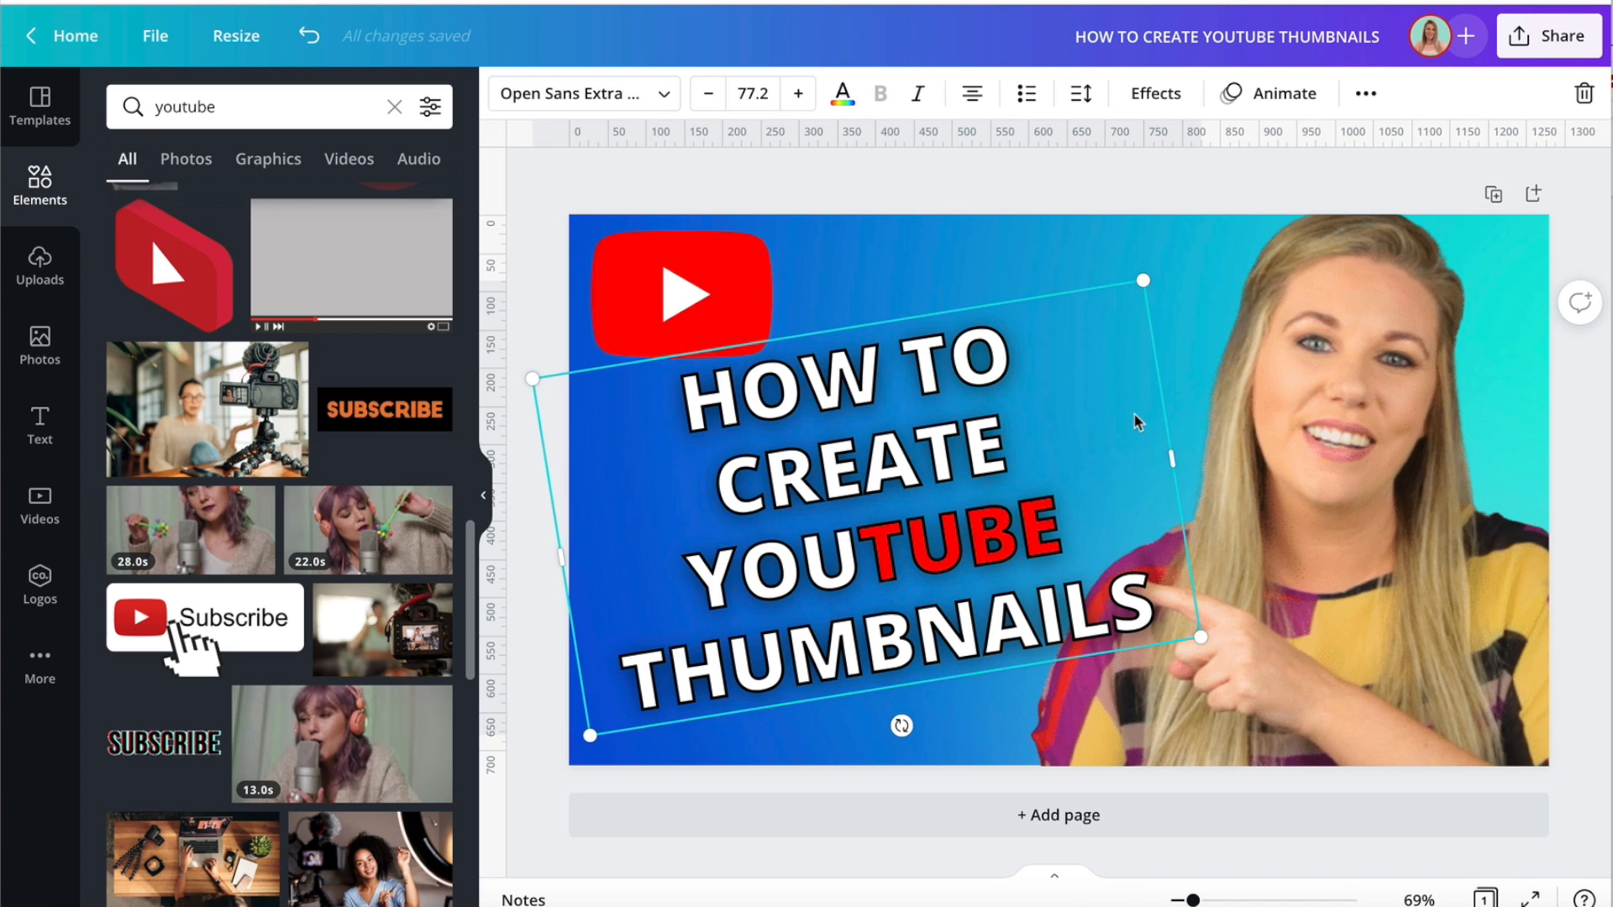
Zoom the canvas out to 17% and check how the thumbnail's coloured heading reads at a small size.
left_click_drag(1197, 900, 1173, 898)
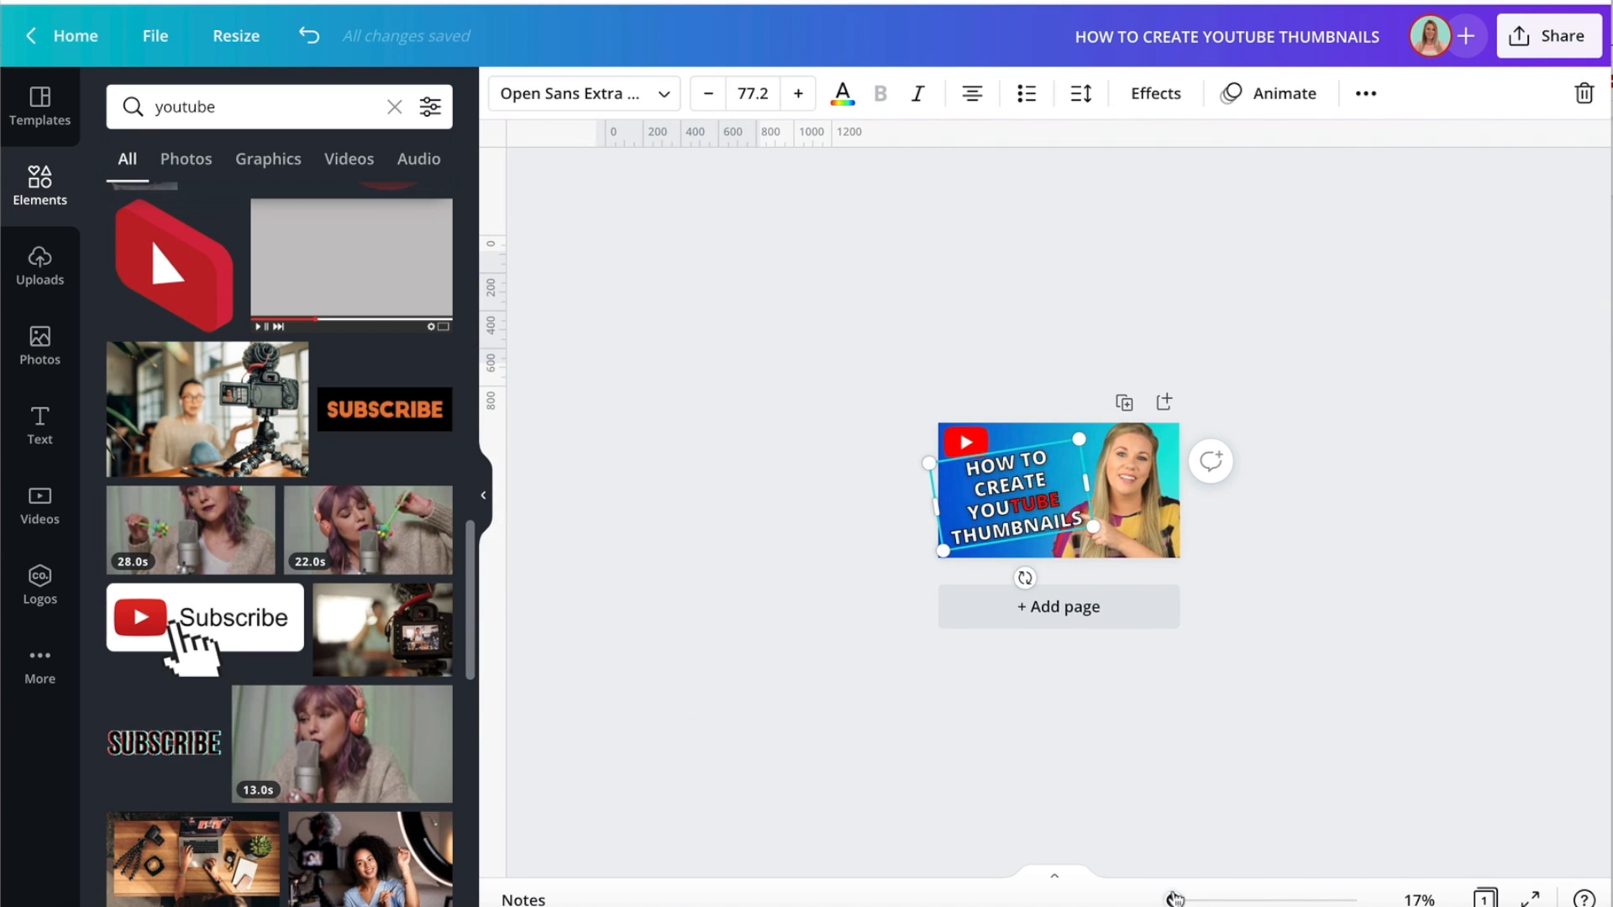
left_click(1127, 748)
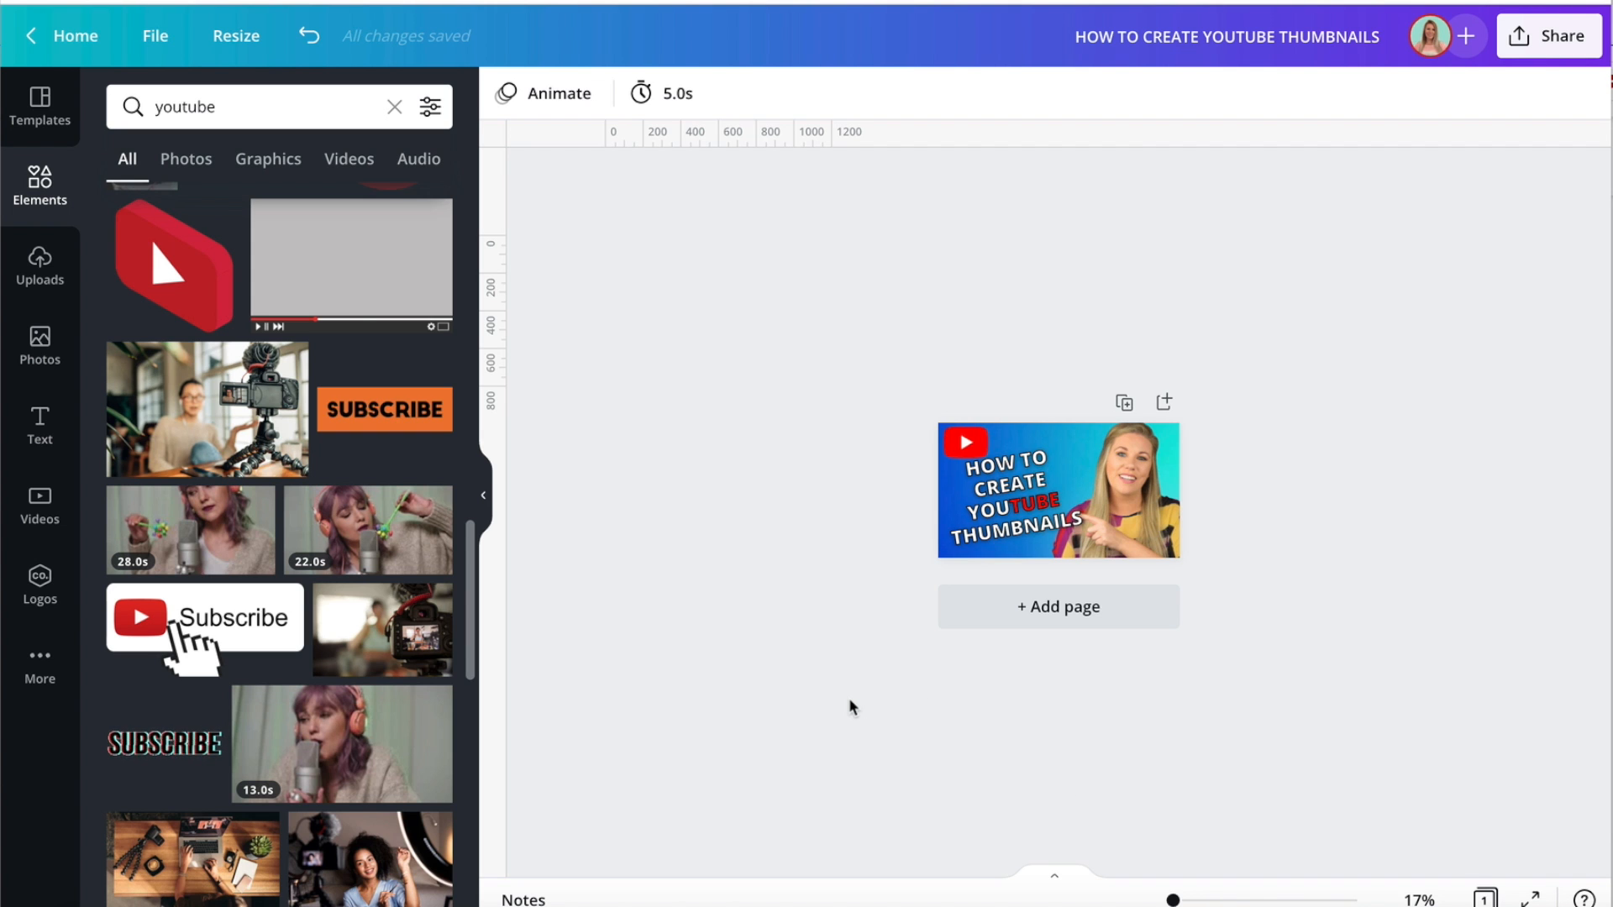
scroll(374, 511, "down", 10)
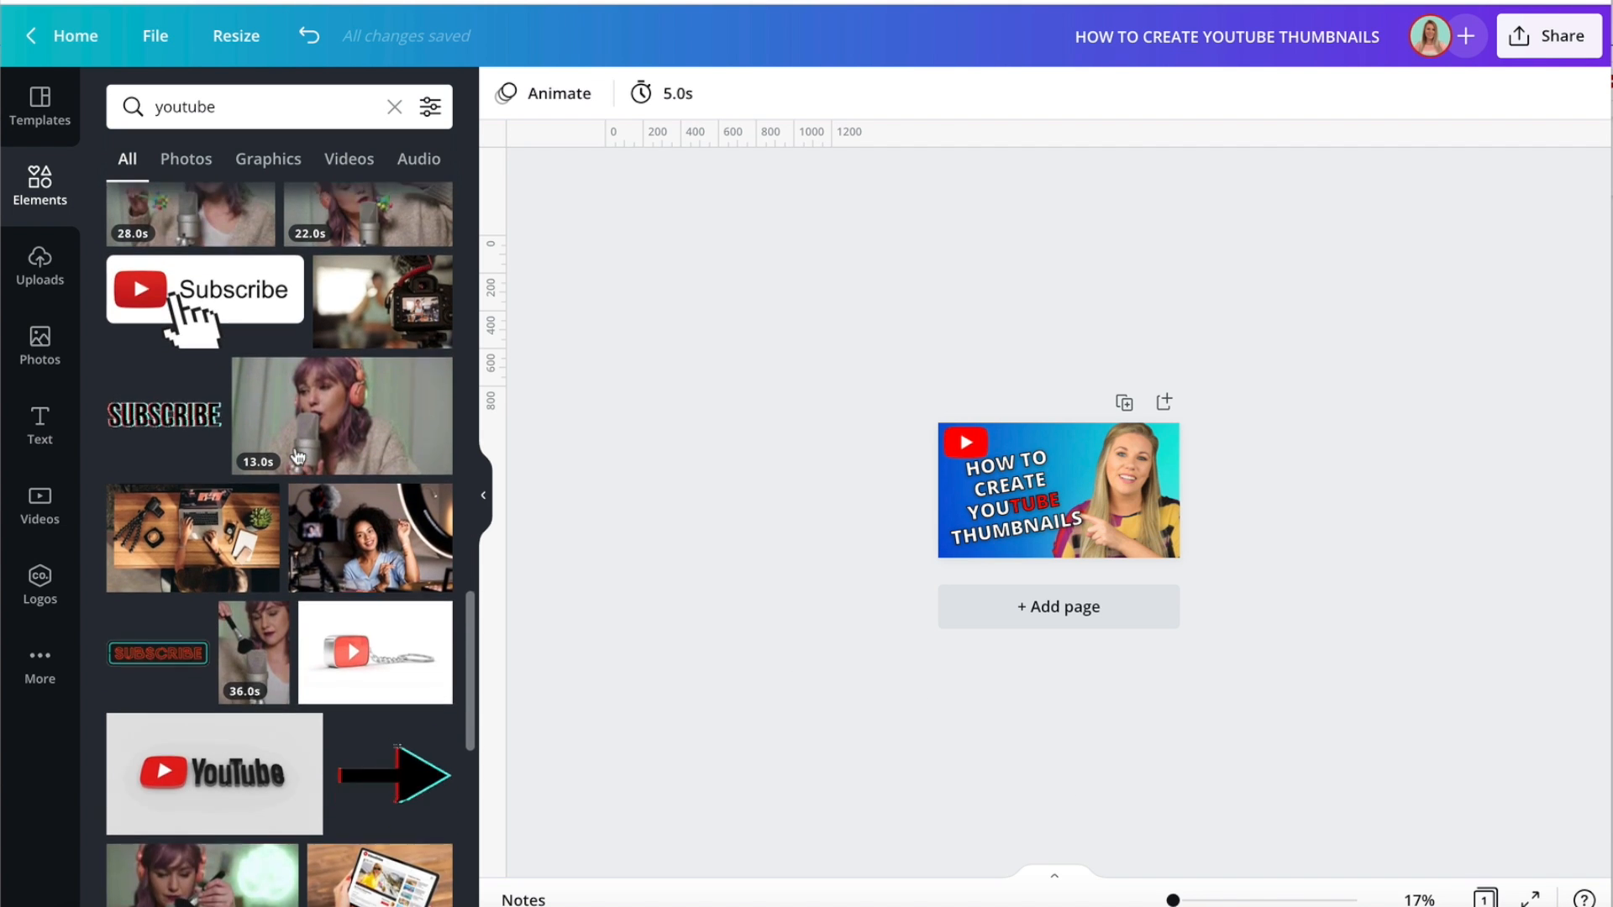
scroll(299, 456, "up", 1)
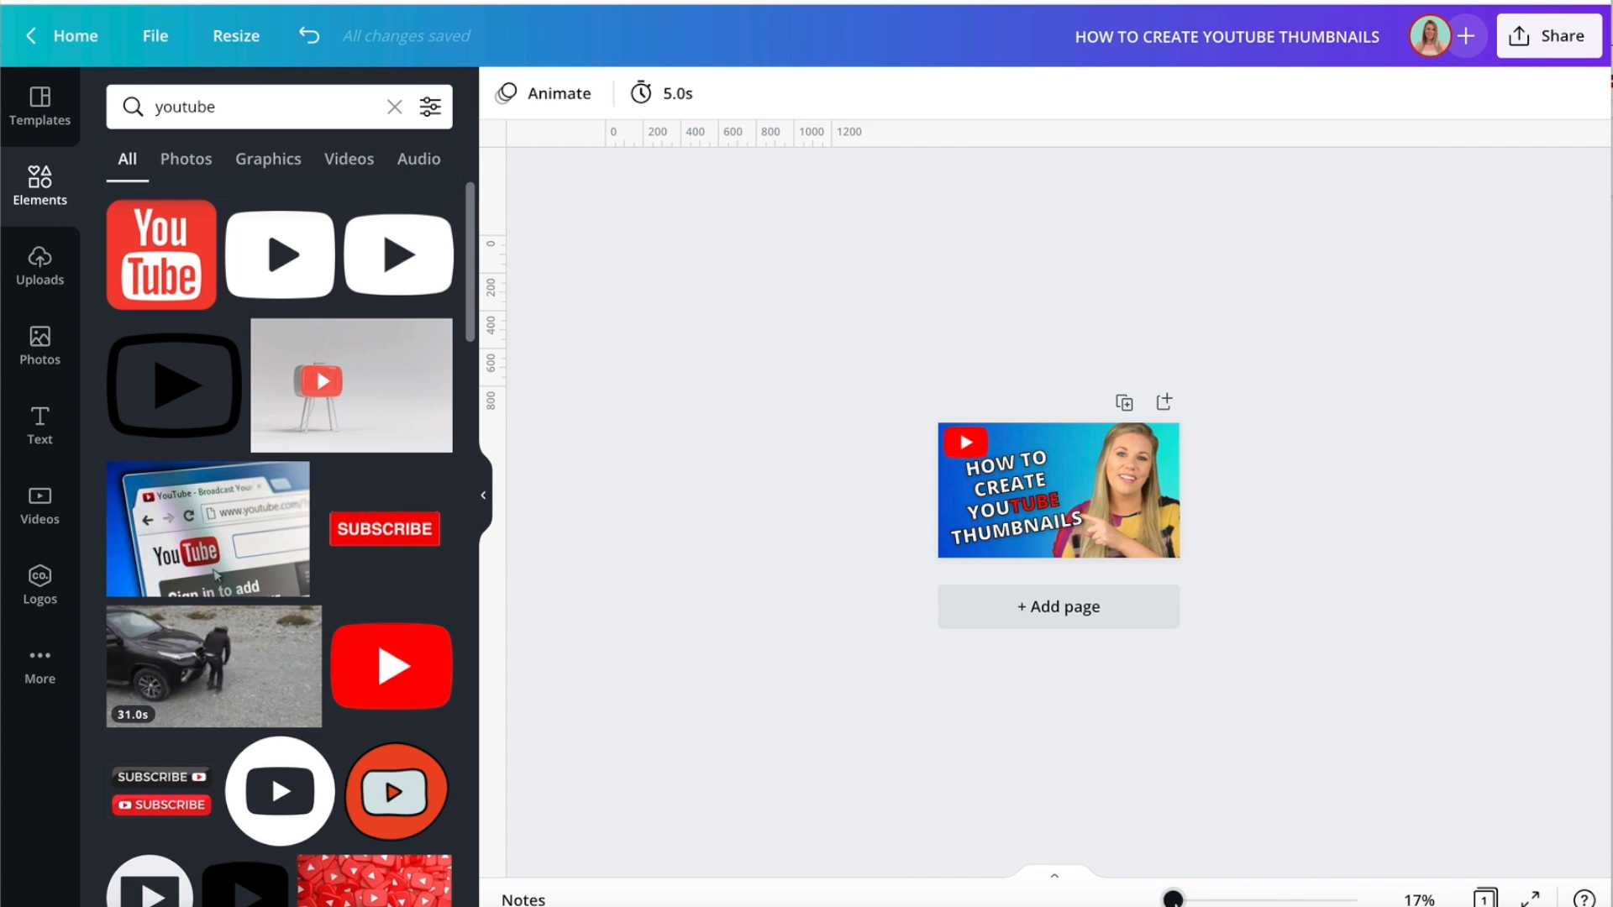
Move the outline copy aside, colour the letters "YOU" red to match "TUBE", and realign the outline over the heading.
left_click_drag(1174, 901, 1197, 901)
left_click_drag(911, 558, 1282, 545)
left_click(792, 607)
left_click(792, 607)
left_click_drag(897, 597, 723, 612)
left_click(841, 94)
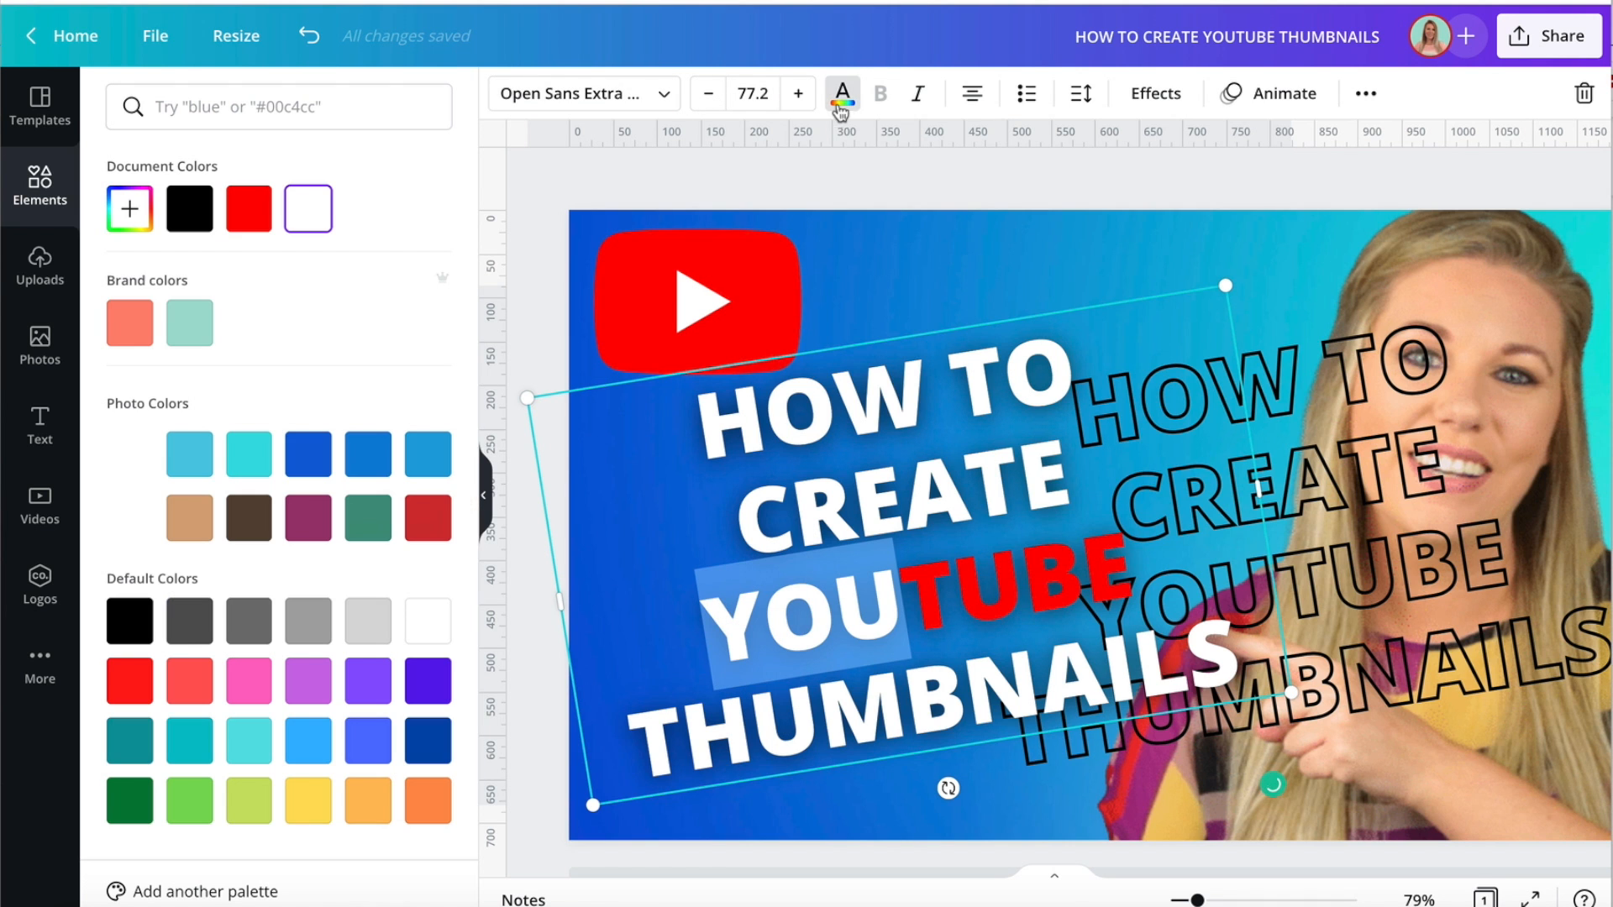
left_click(248, 208)
left_click(531, 241)
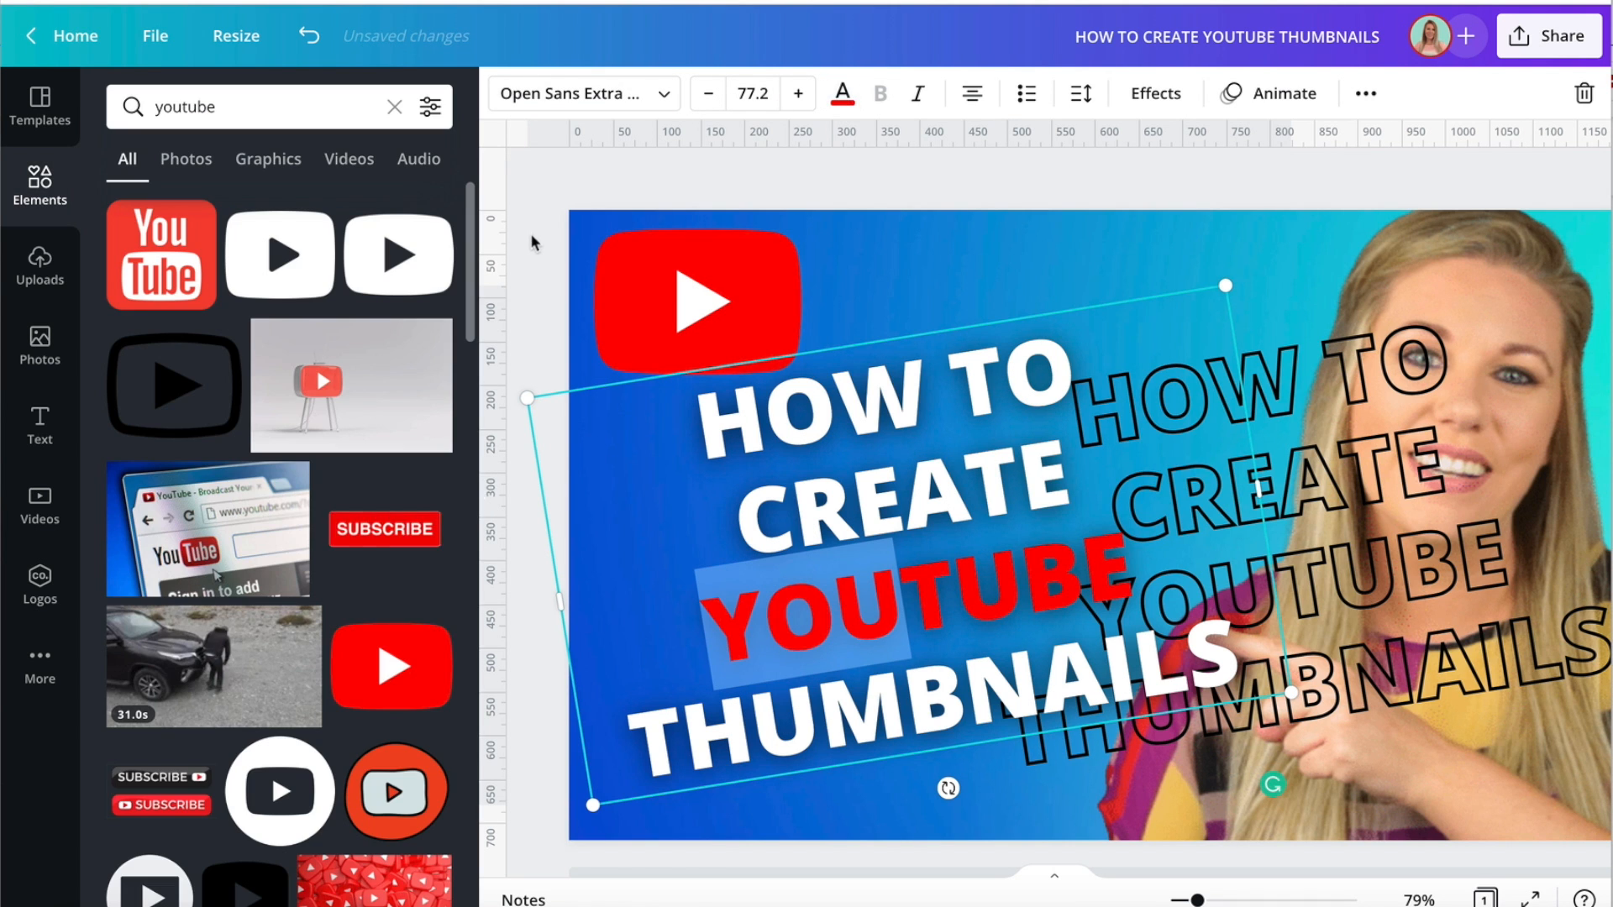
left_click_drag(1193, 546, 885, 557)
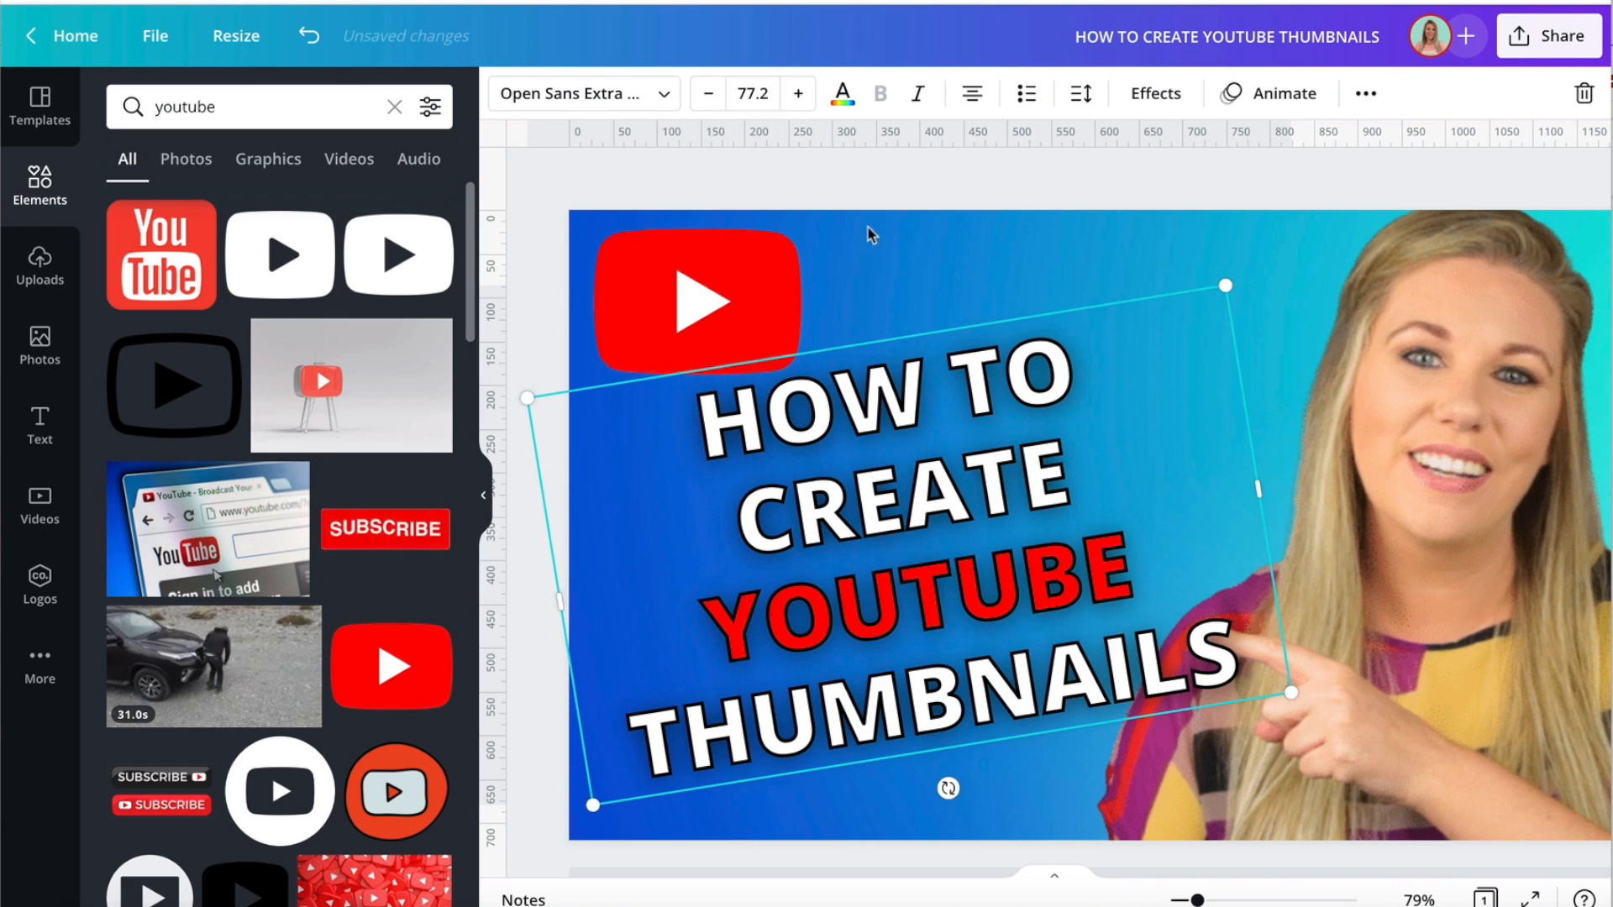
Move the YouTube logo closer to the thumbnail's upper-left corner and shift both heading layers slightly left and down.
left_click_drag(713, 305, 705, 293)
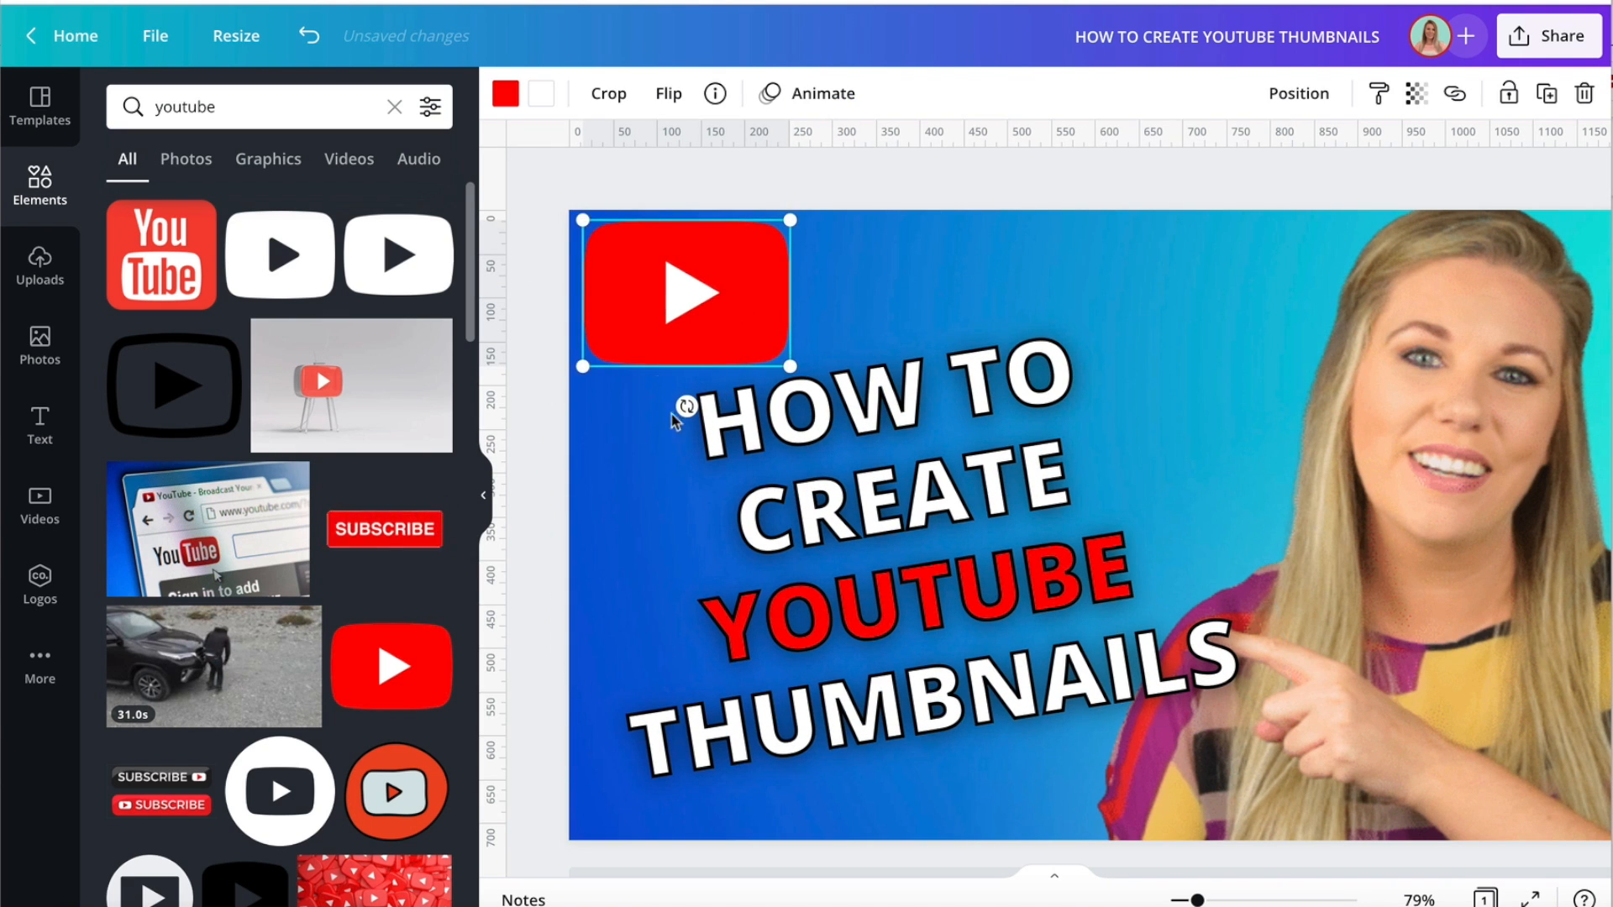
left_click(812, 619)
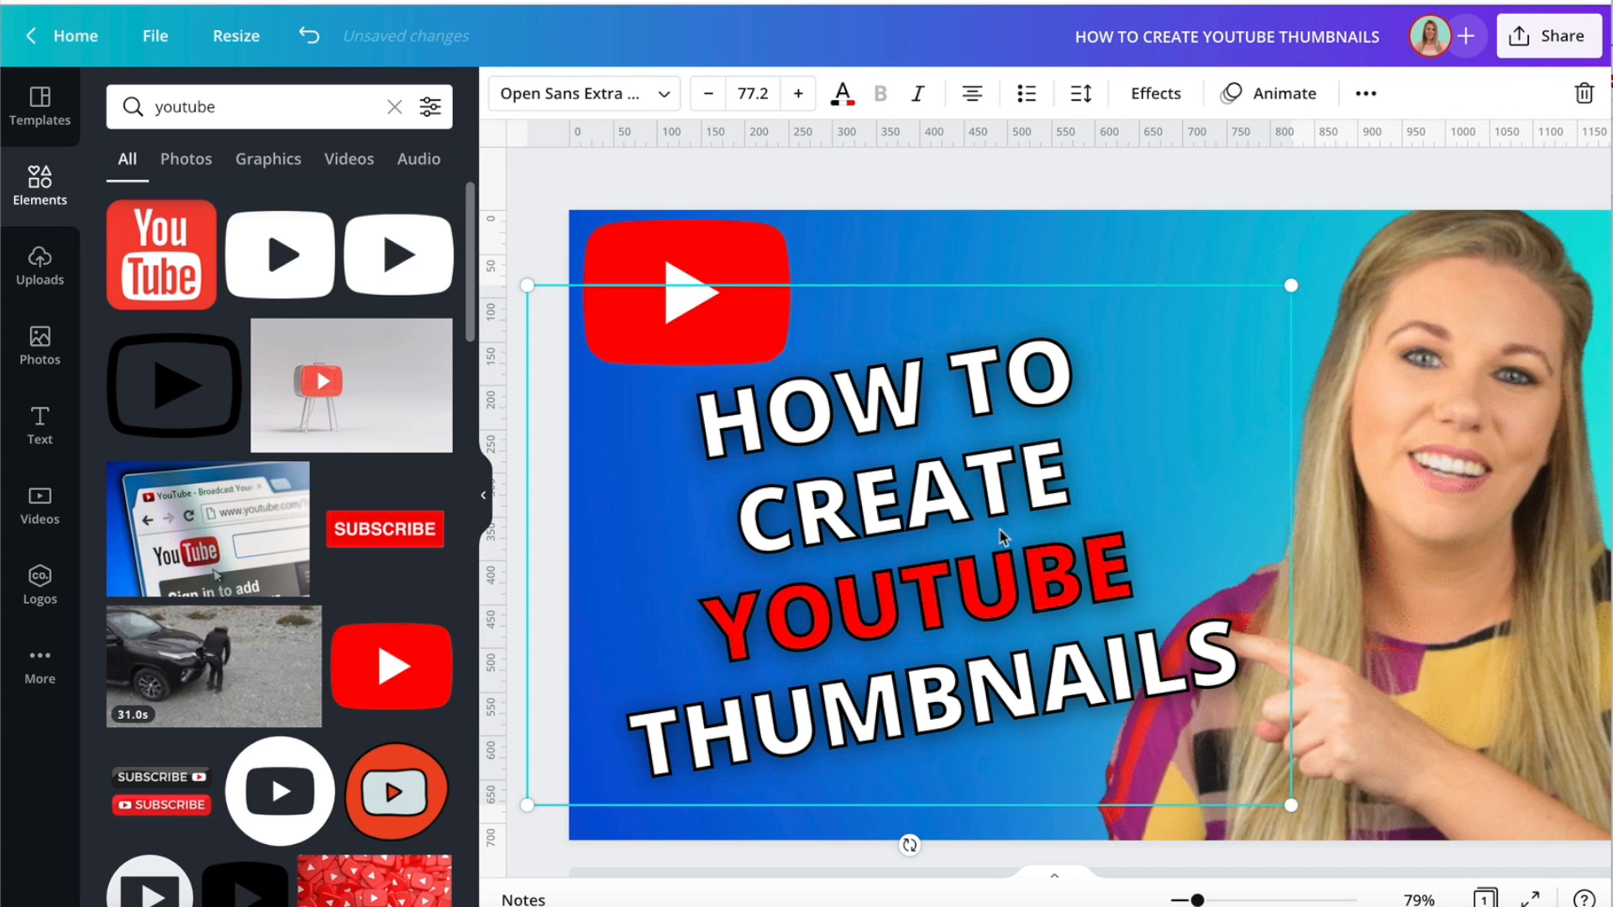
left_click_drag(1006, 538, 959, 548)
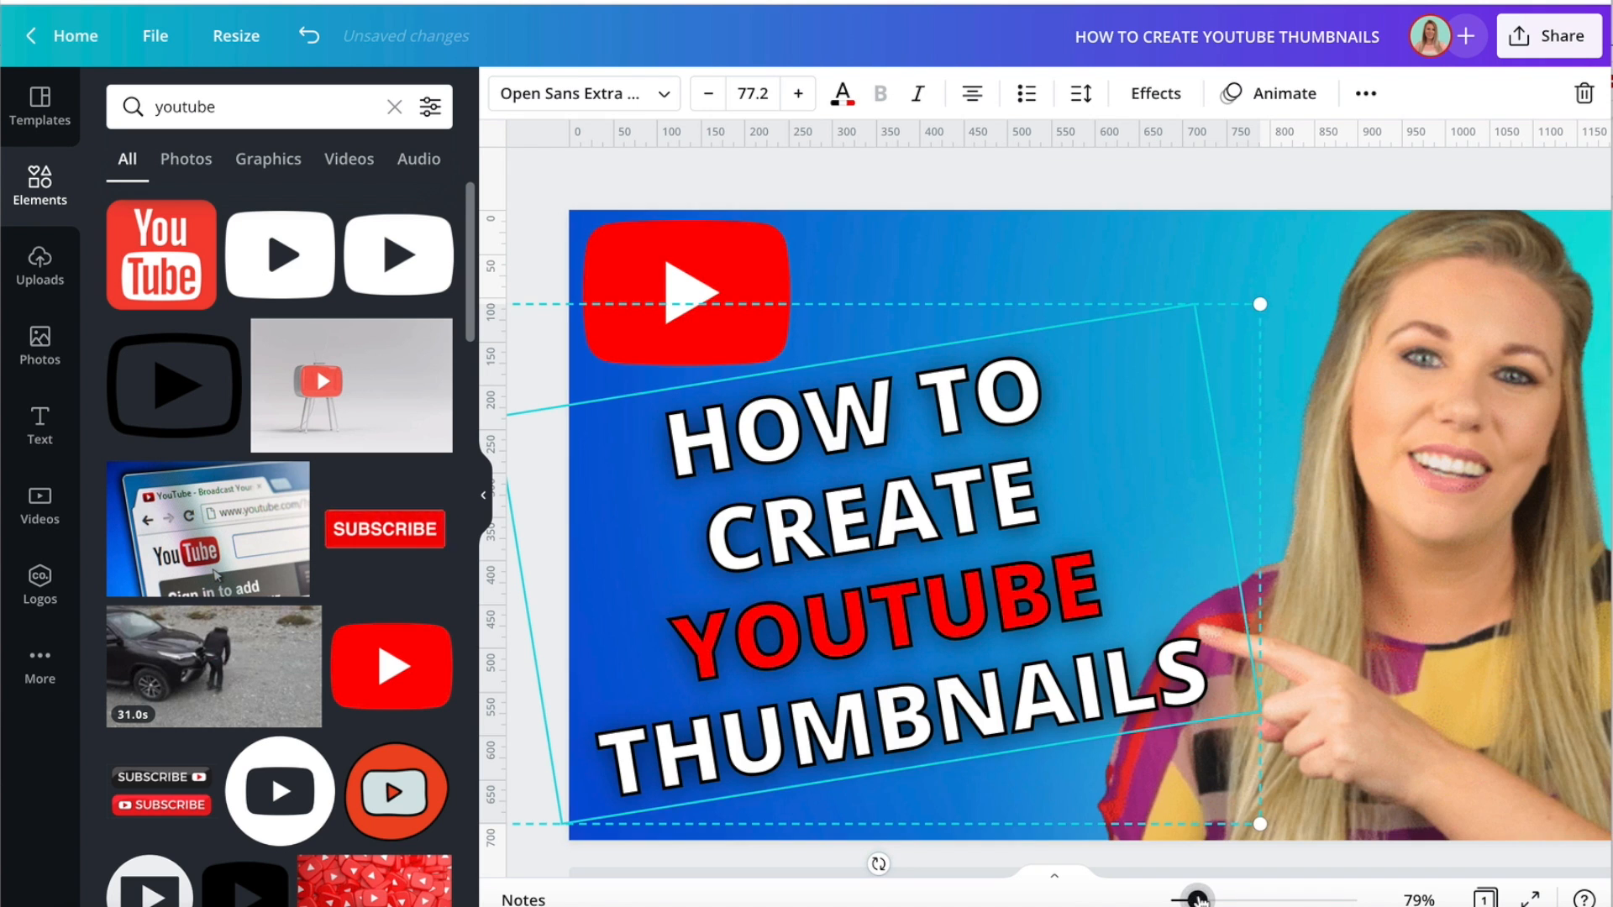
Scale the woman's cut-out down slightly and reposition it so her whole head fits and her finger points at the heading.
left_click_drag(1198, 899, 1192, 899)
left_click_drag(1463, 484, 1439, 461)
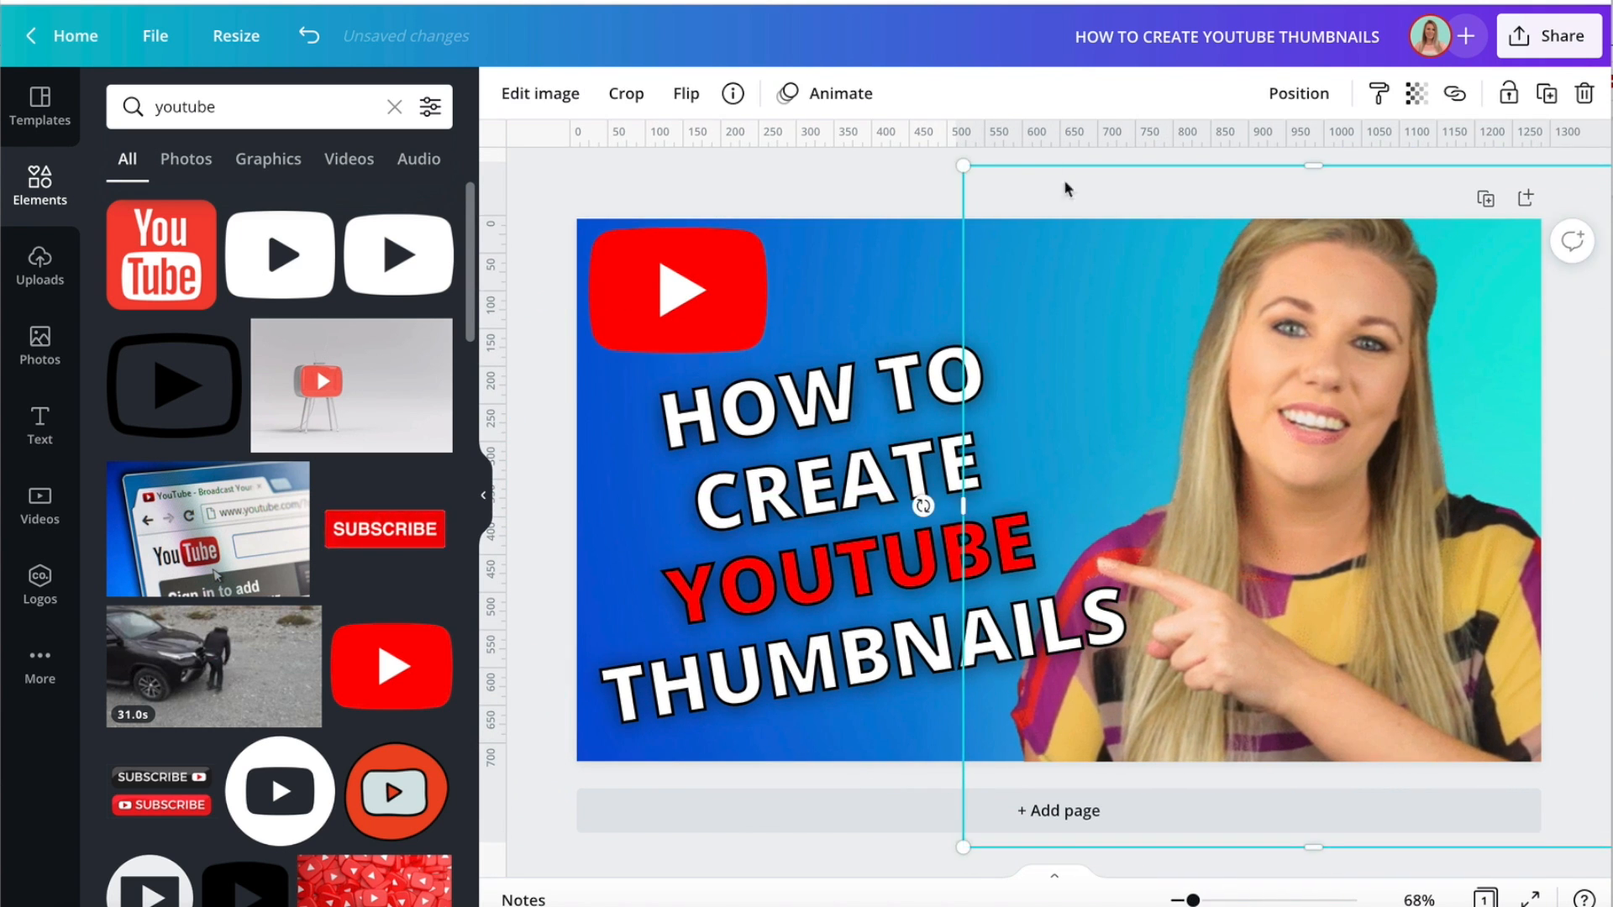
left_click_drag(972, 172, 1036, 233)
left_click_drag(1273, 326, 1218, 300)
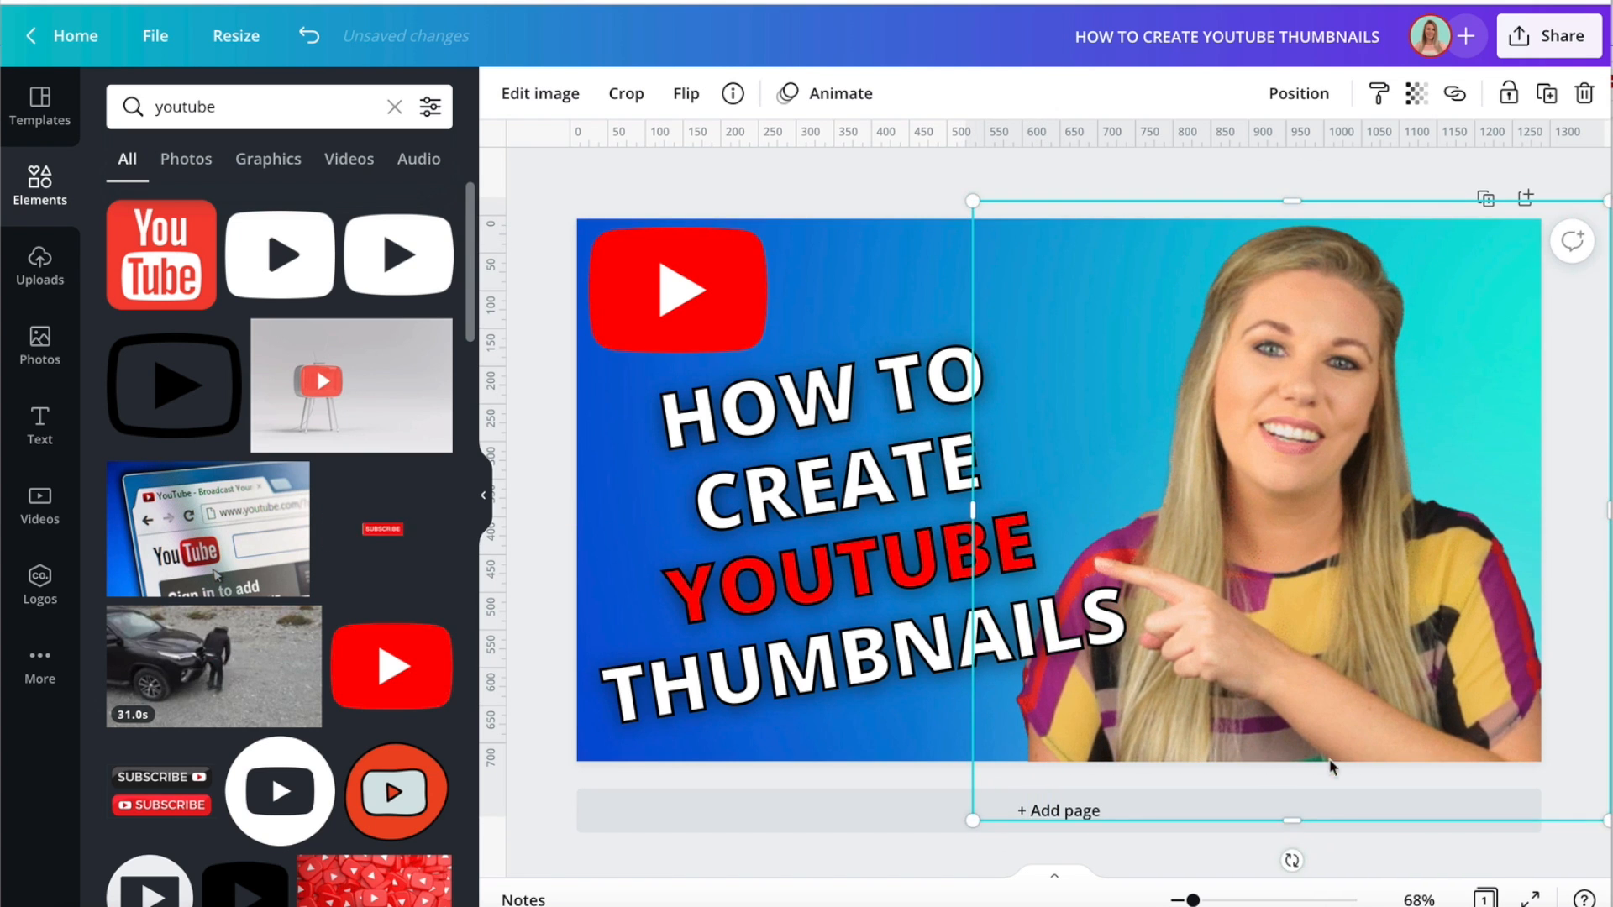
Rotate the woman's cut-out slightly counter-clockwise and reposition it so it still fills the thumbnail's lower edge.
left_click_drag(1293, 859, 1320, 823)
left_click_drag(1346, 562, 1342, 592)
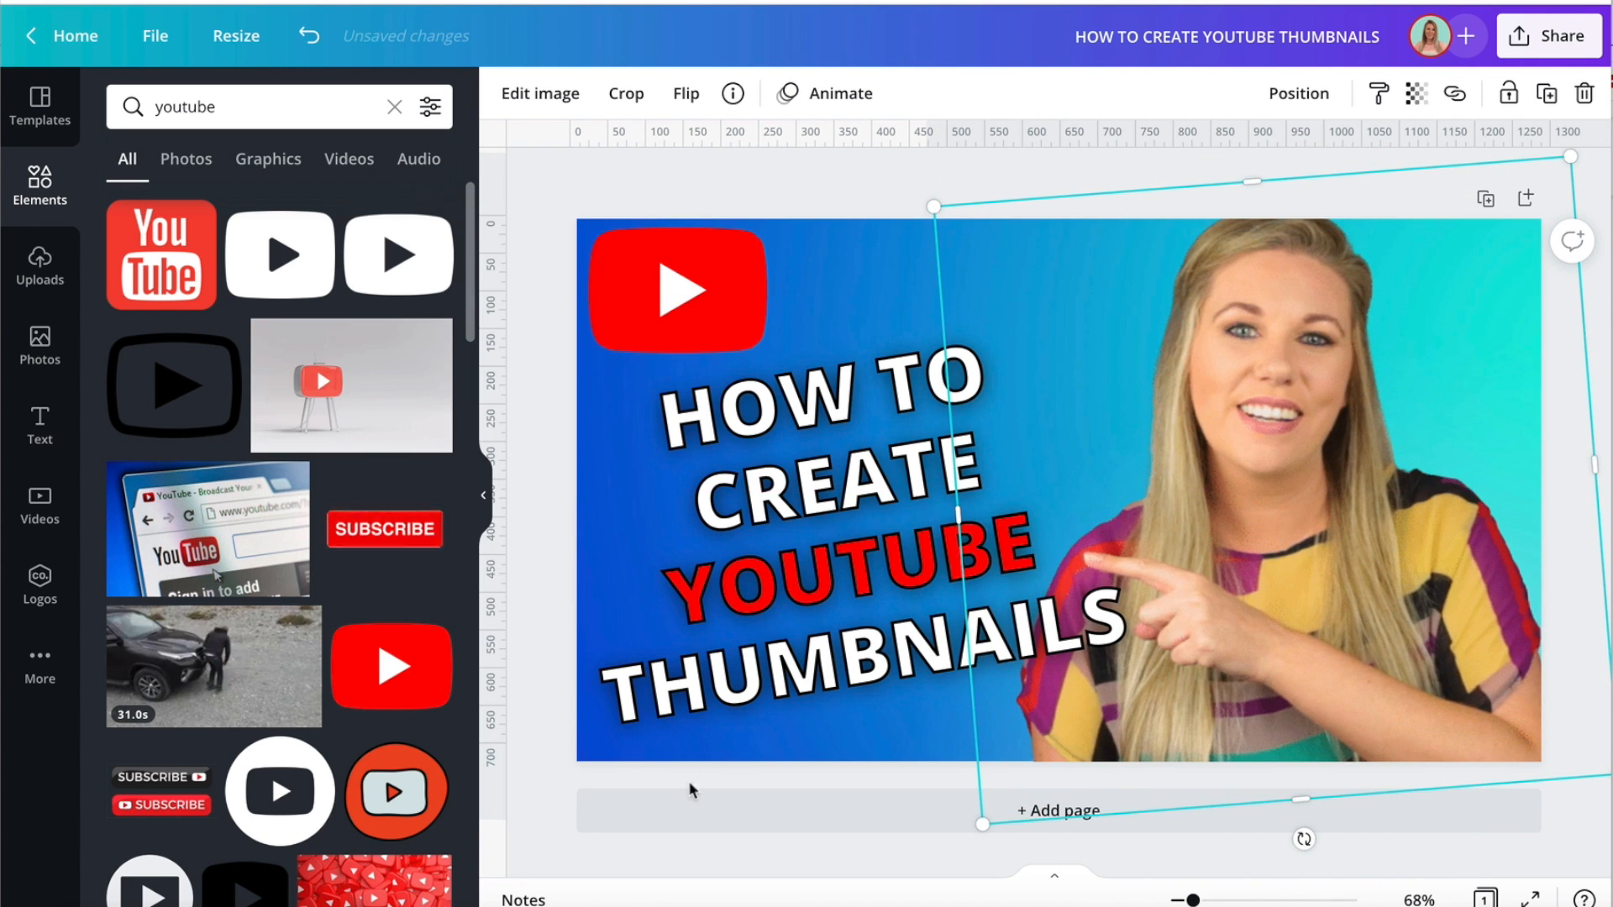
left_click(547, 820)
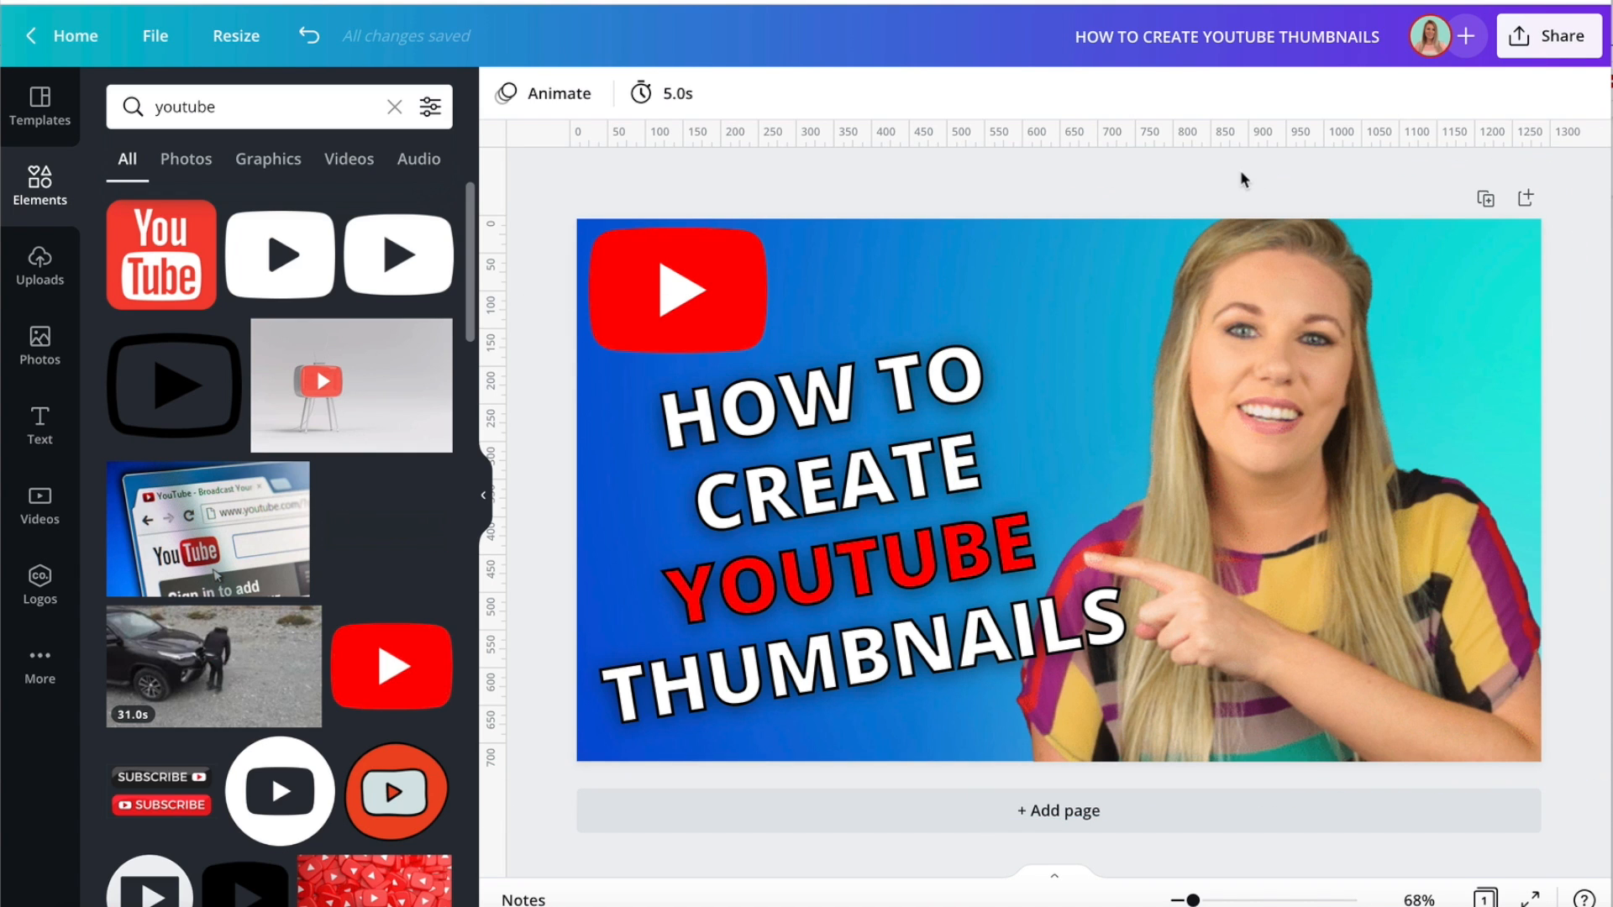
Add a Glow shadow effect to the woman's cut-out.
left_click(1316, 359)
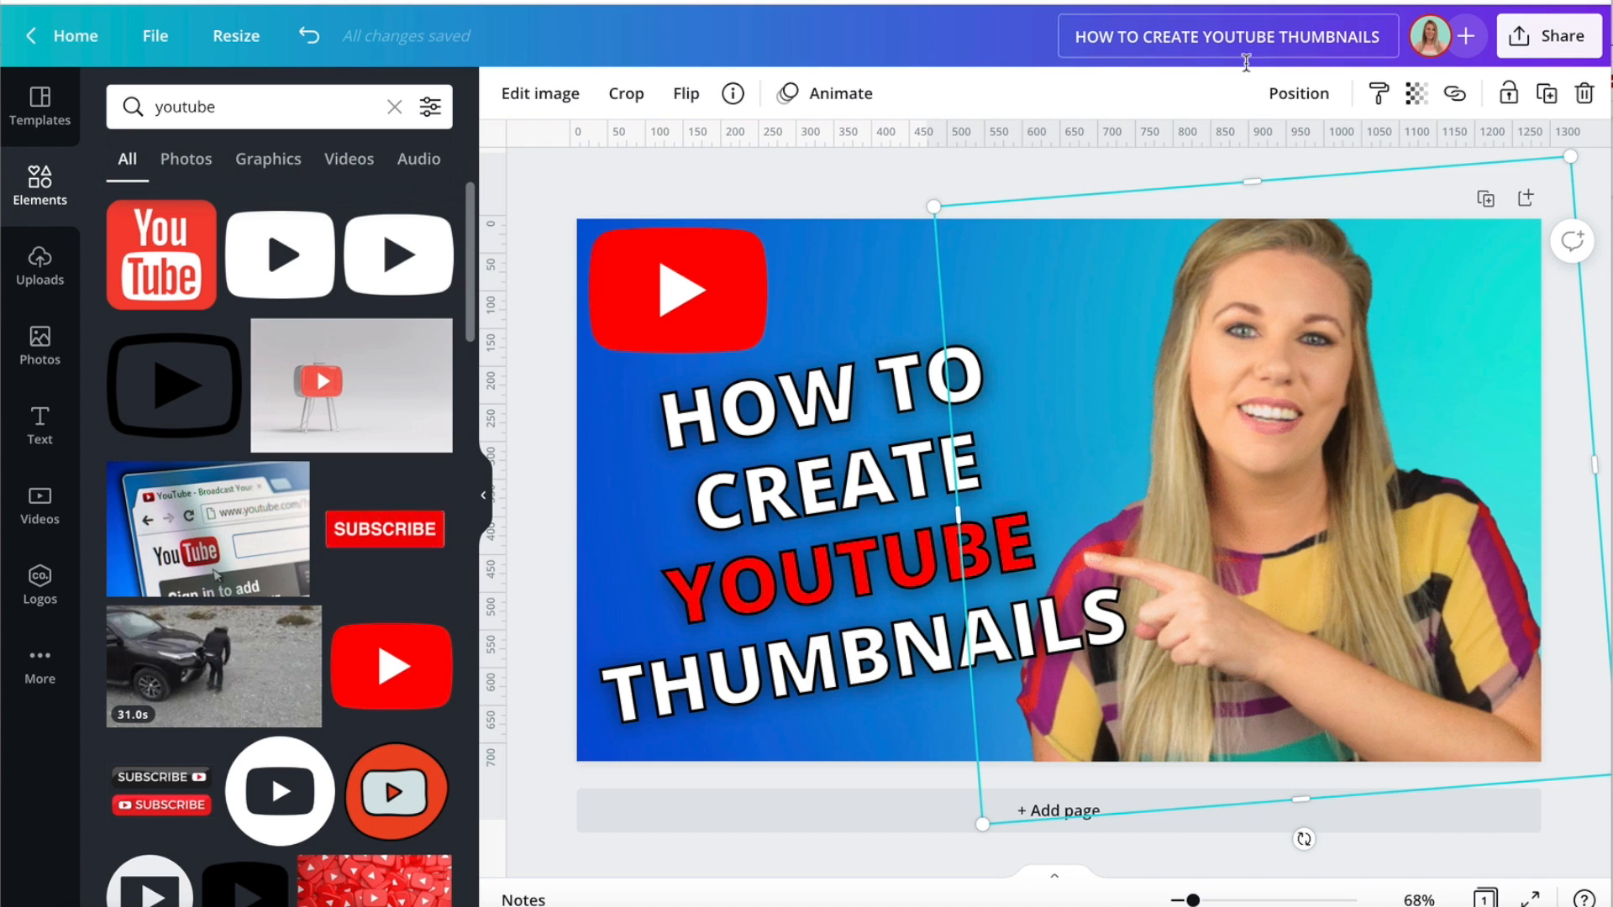
left_click(539, 95)
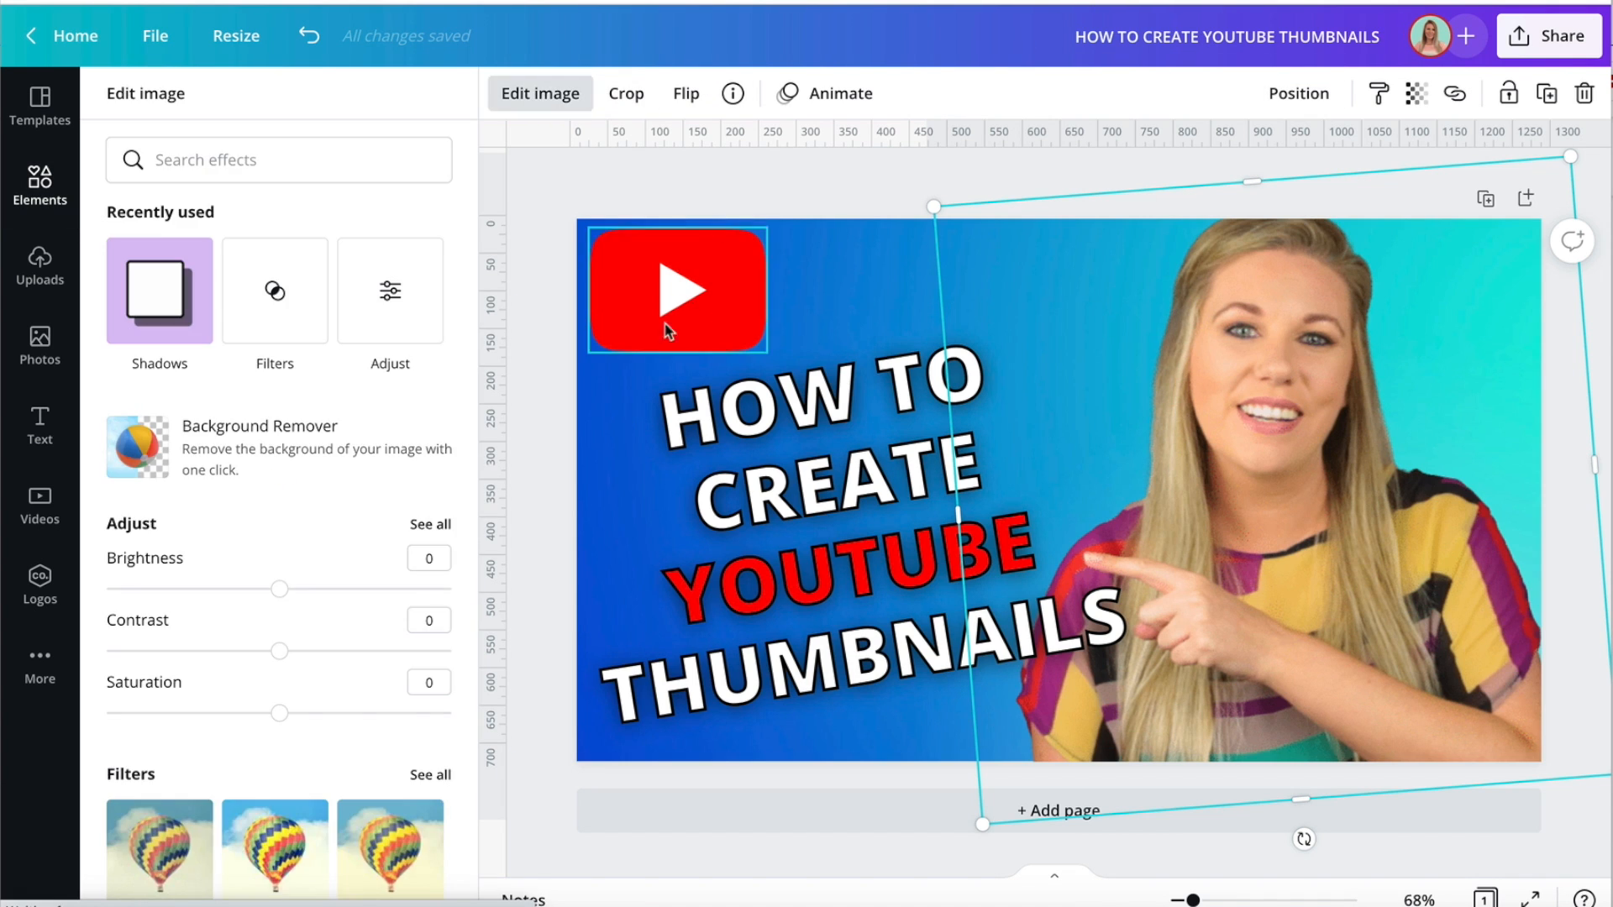
scroll(350, 449, "down", 9)
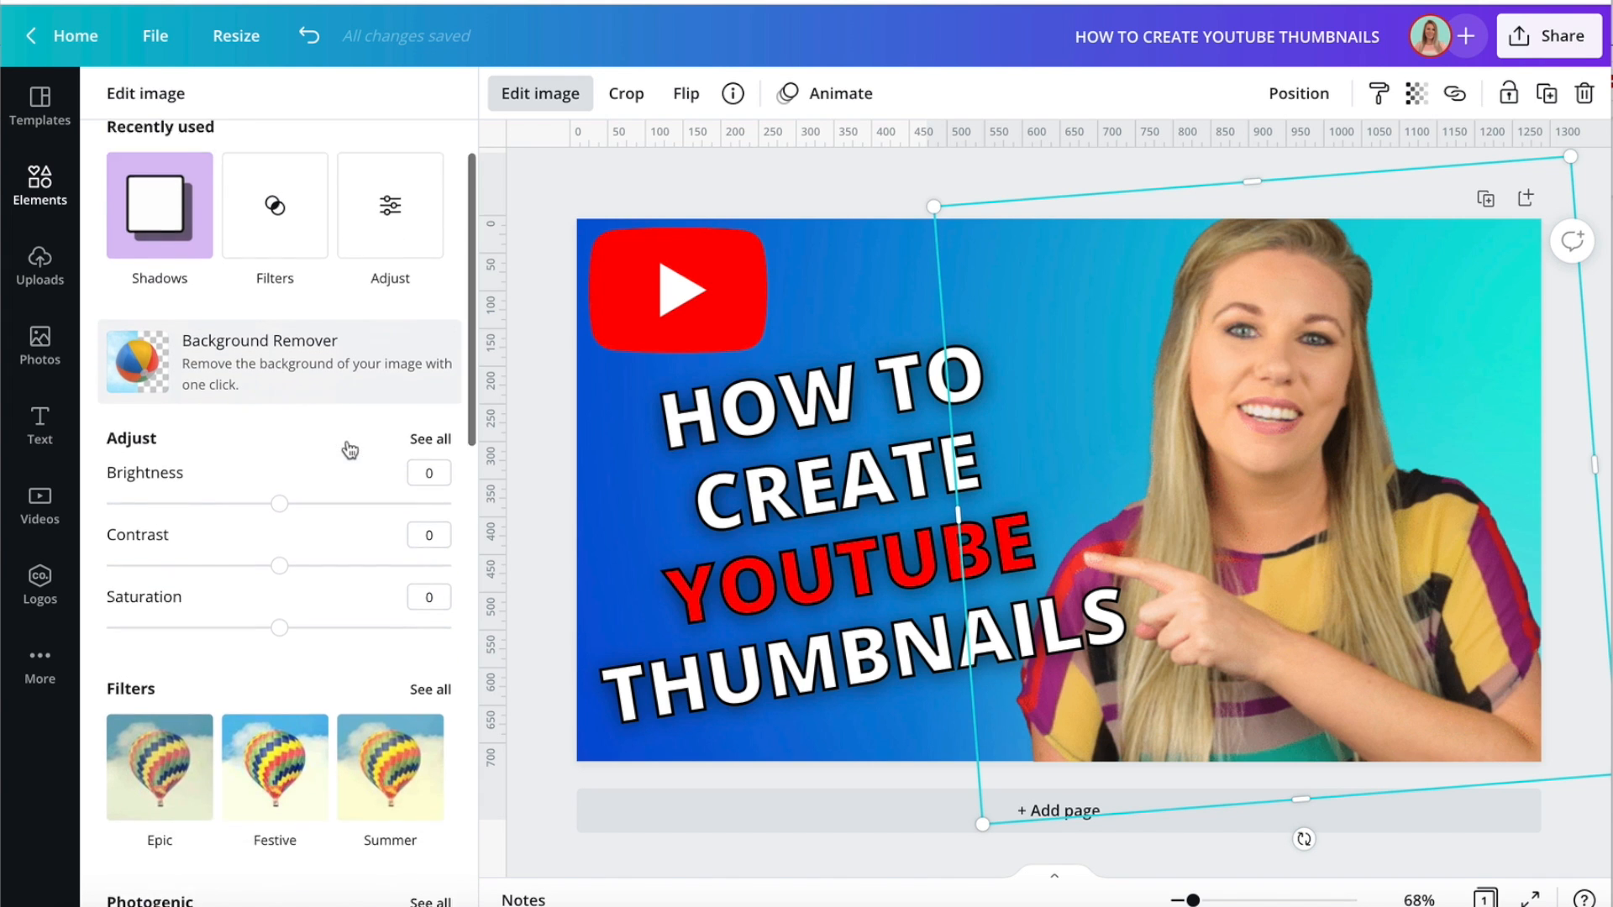
scroll(349, 449, "down", 3)
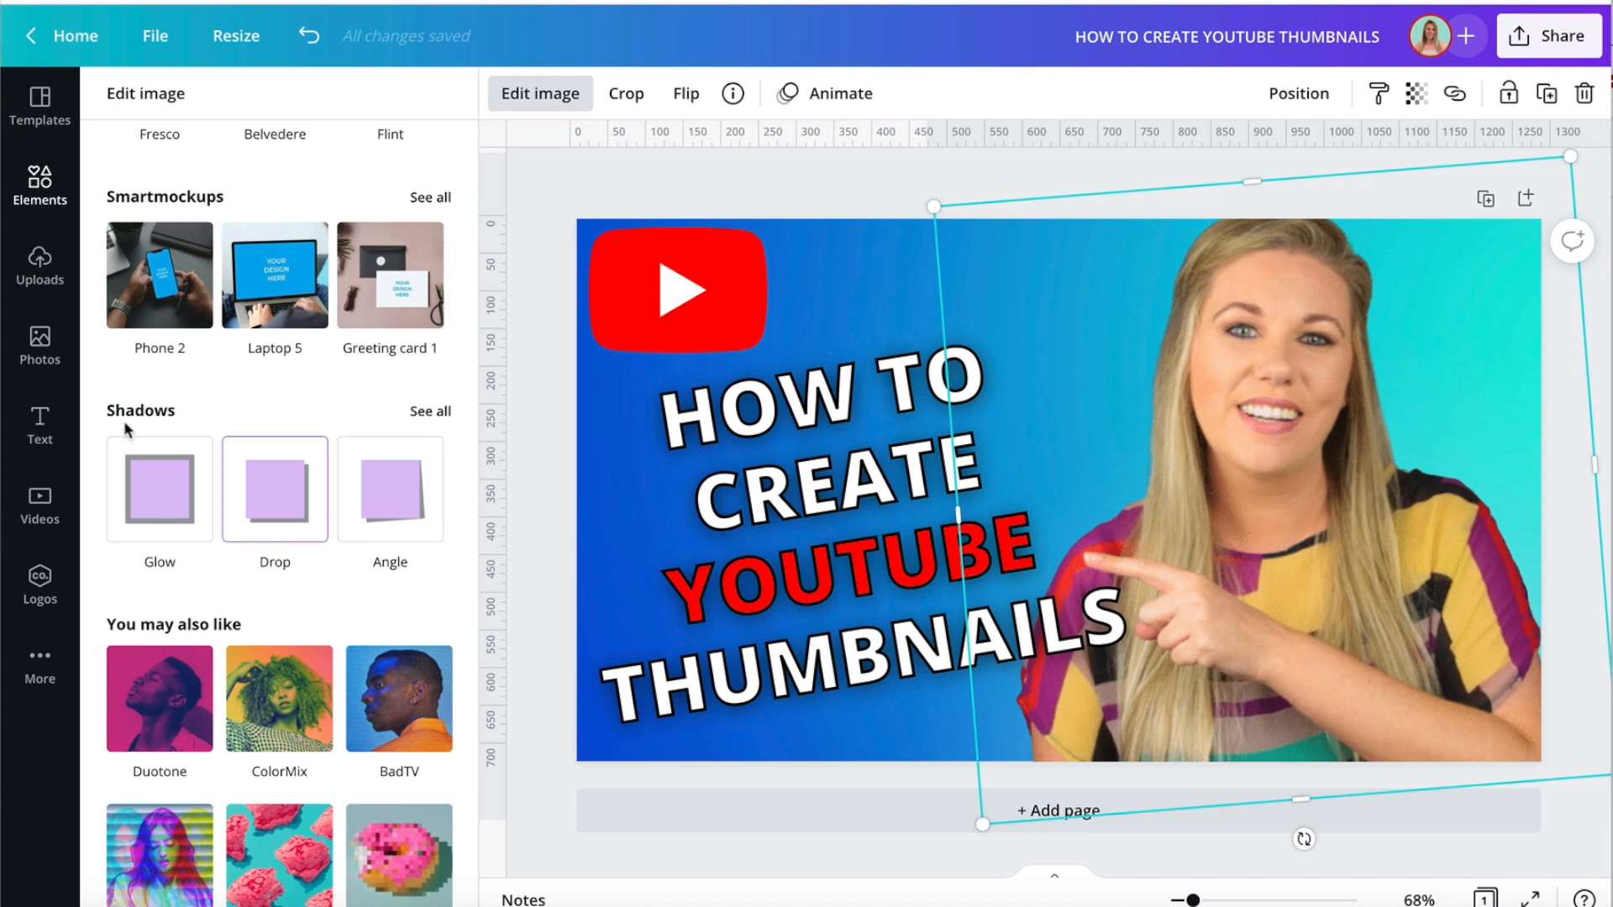
left_click(154, 498)
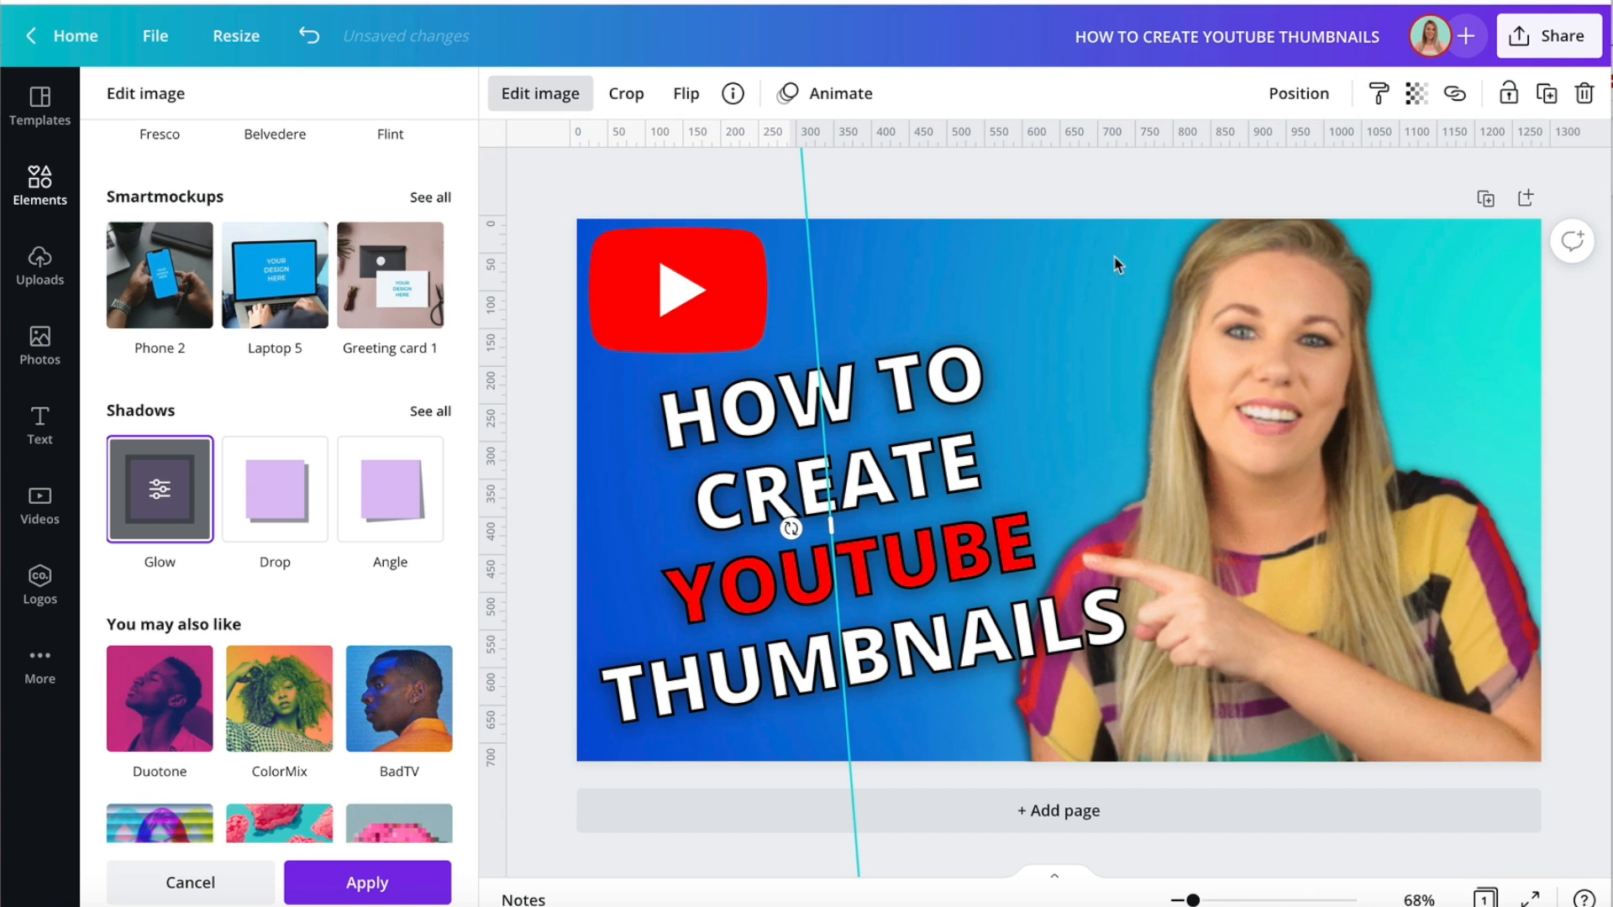
Set the cut-out's glow to size 13, transparency 68 and blur 13.
left_click(159, 489)
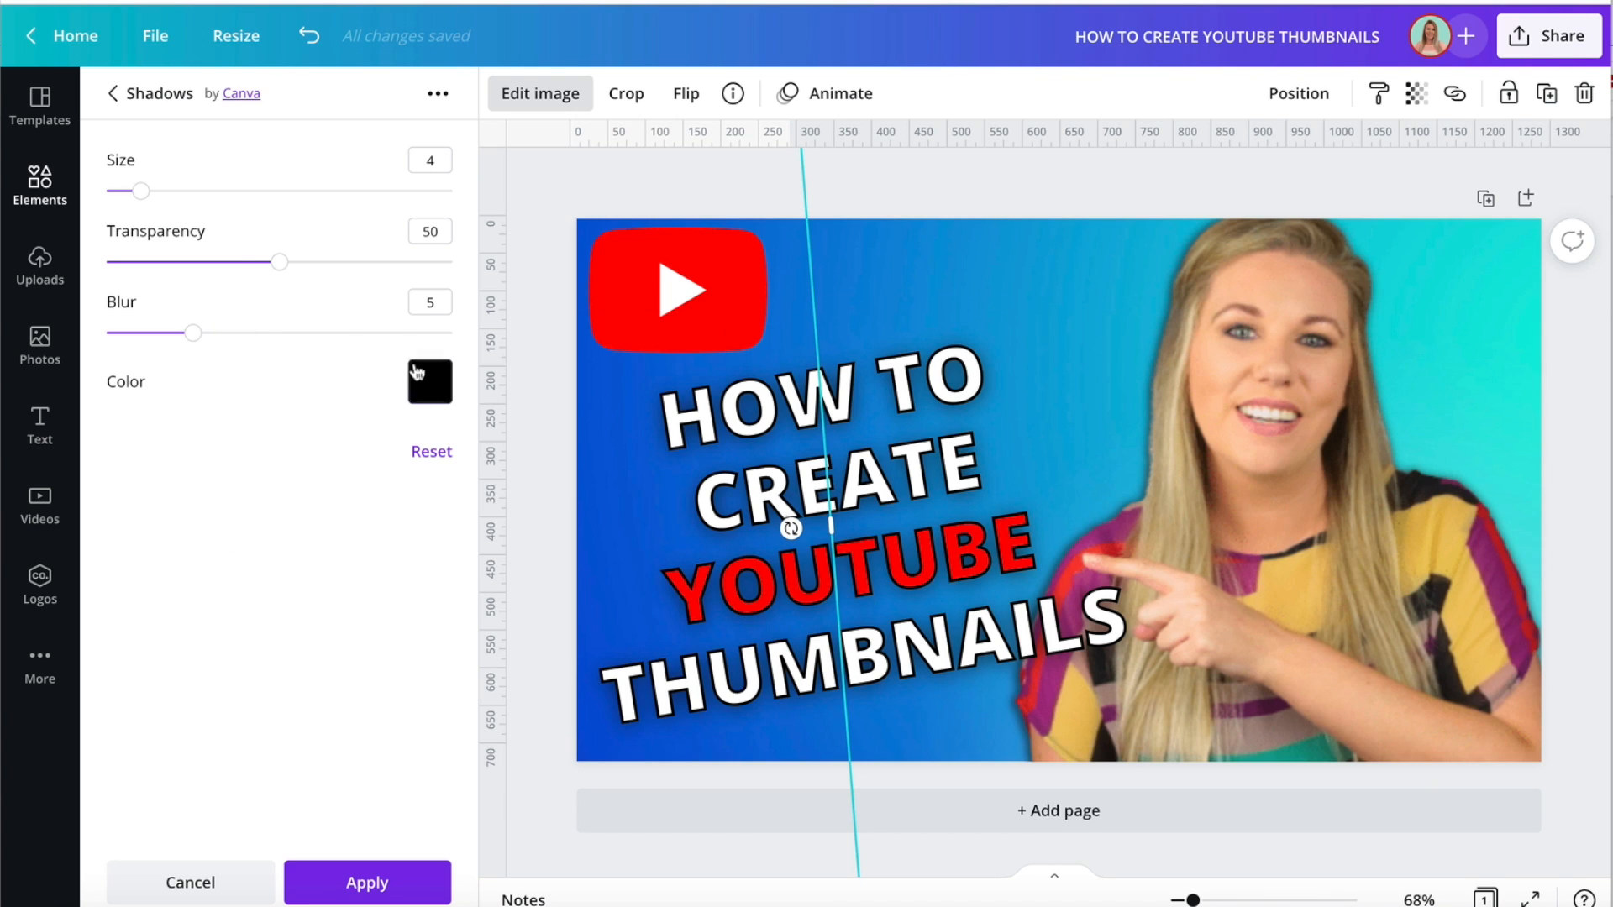
left_click_drag(141, 191, 220, 193)
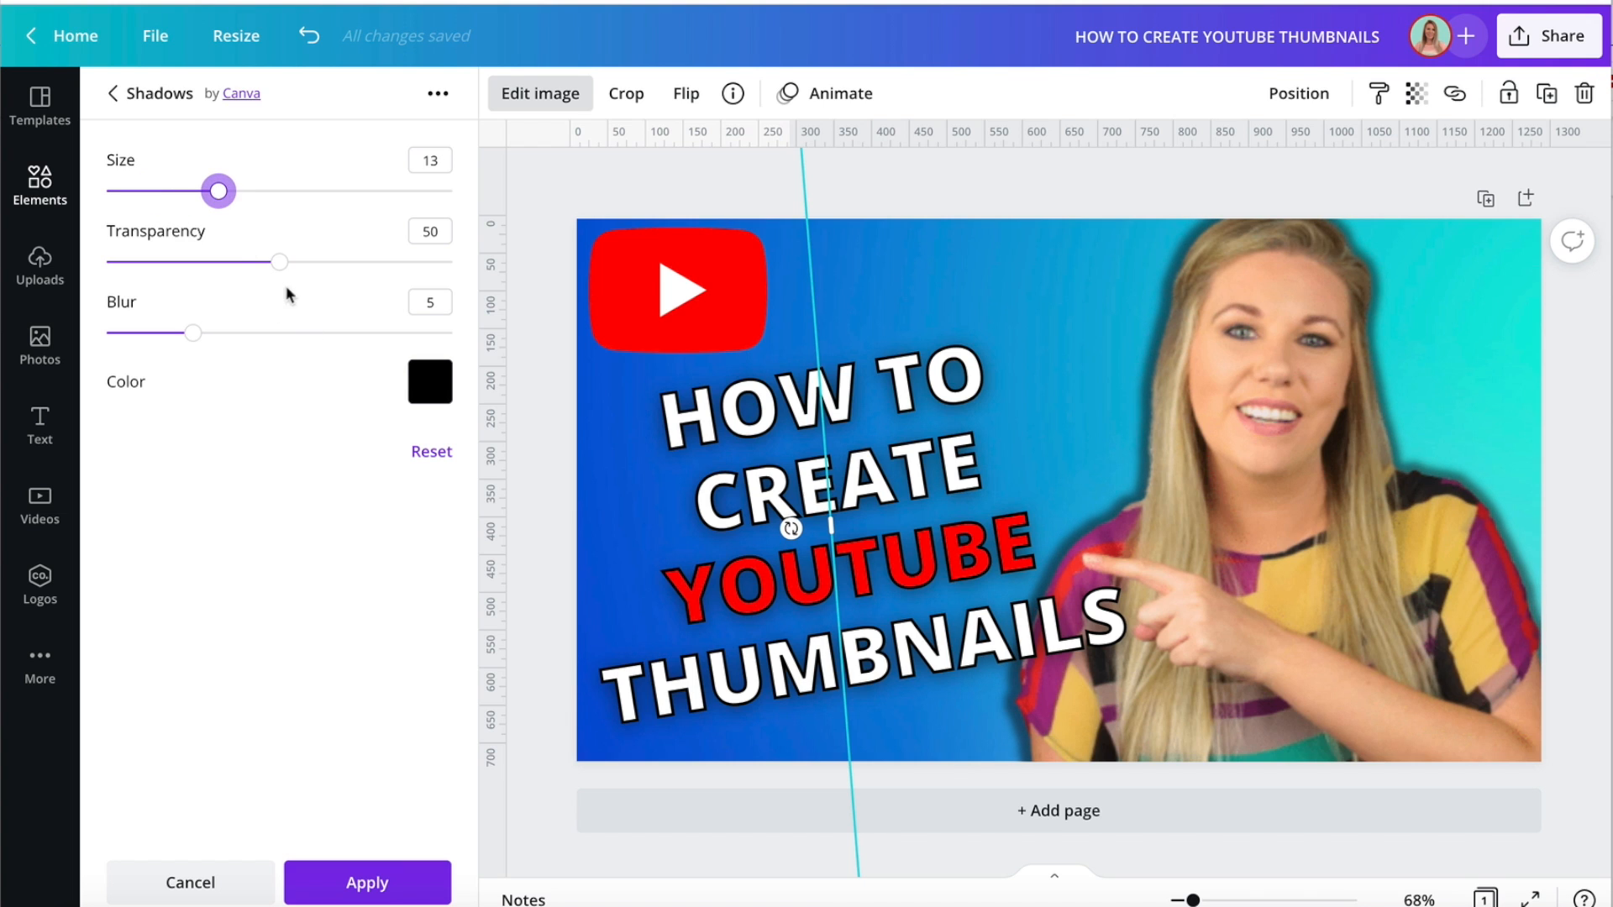
left_click_drag(278, 262, 134, 261)
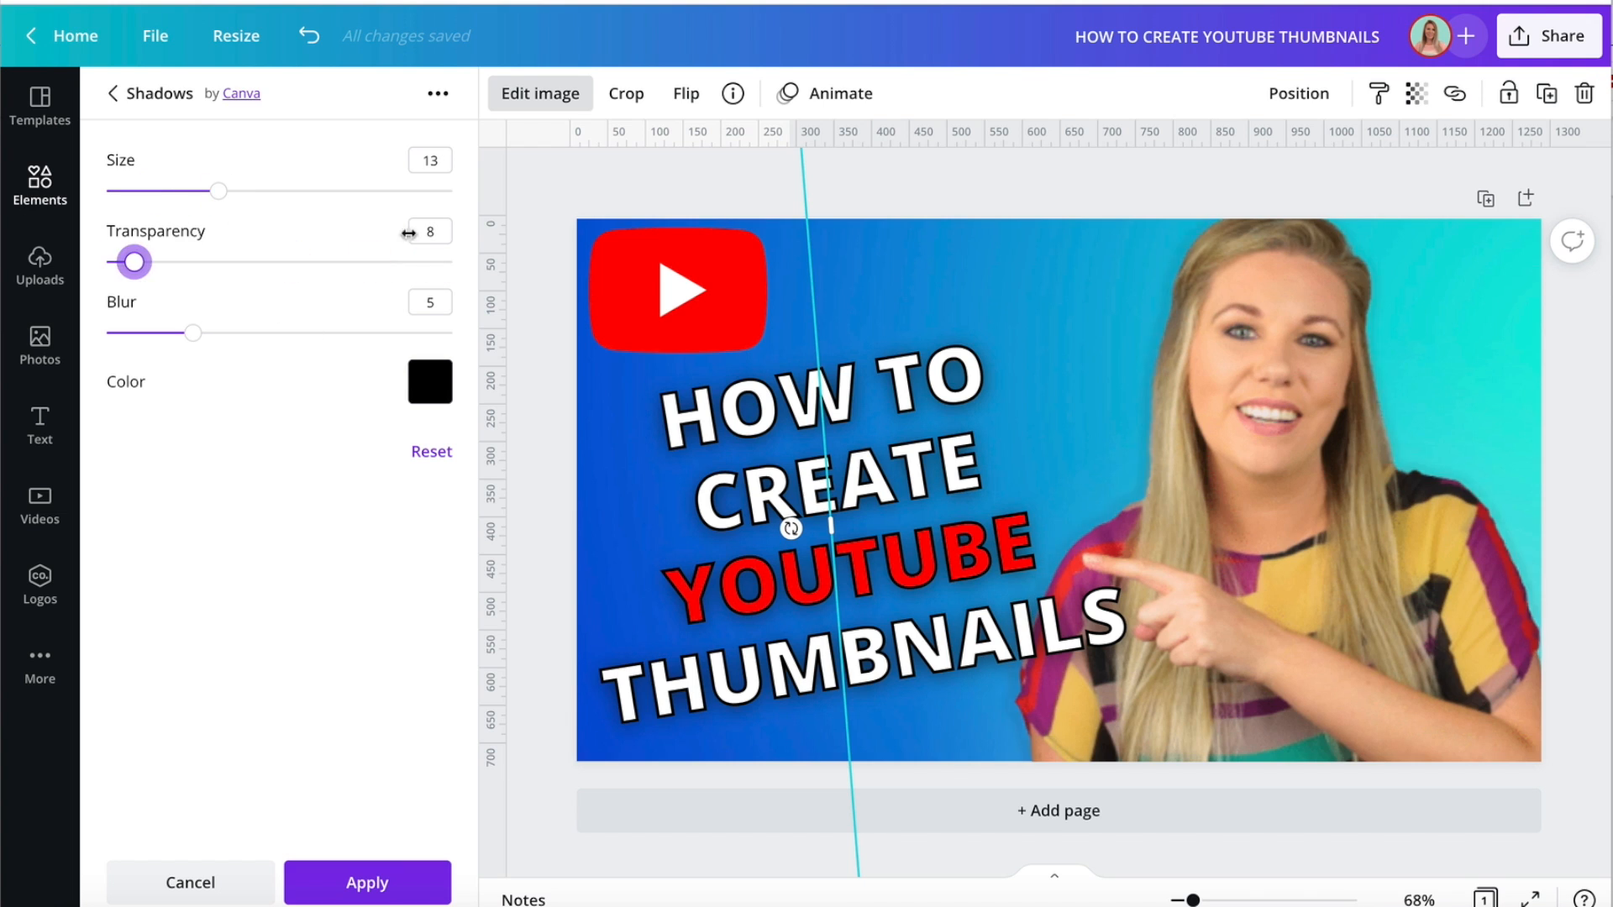
left_click_drag(409, 234, 342, 267)
left_click_drag(193, 332, 334, 337)
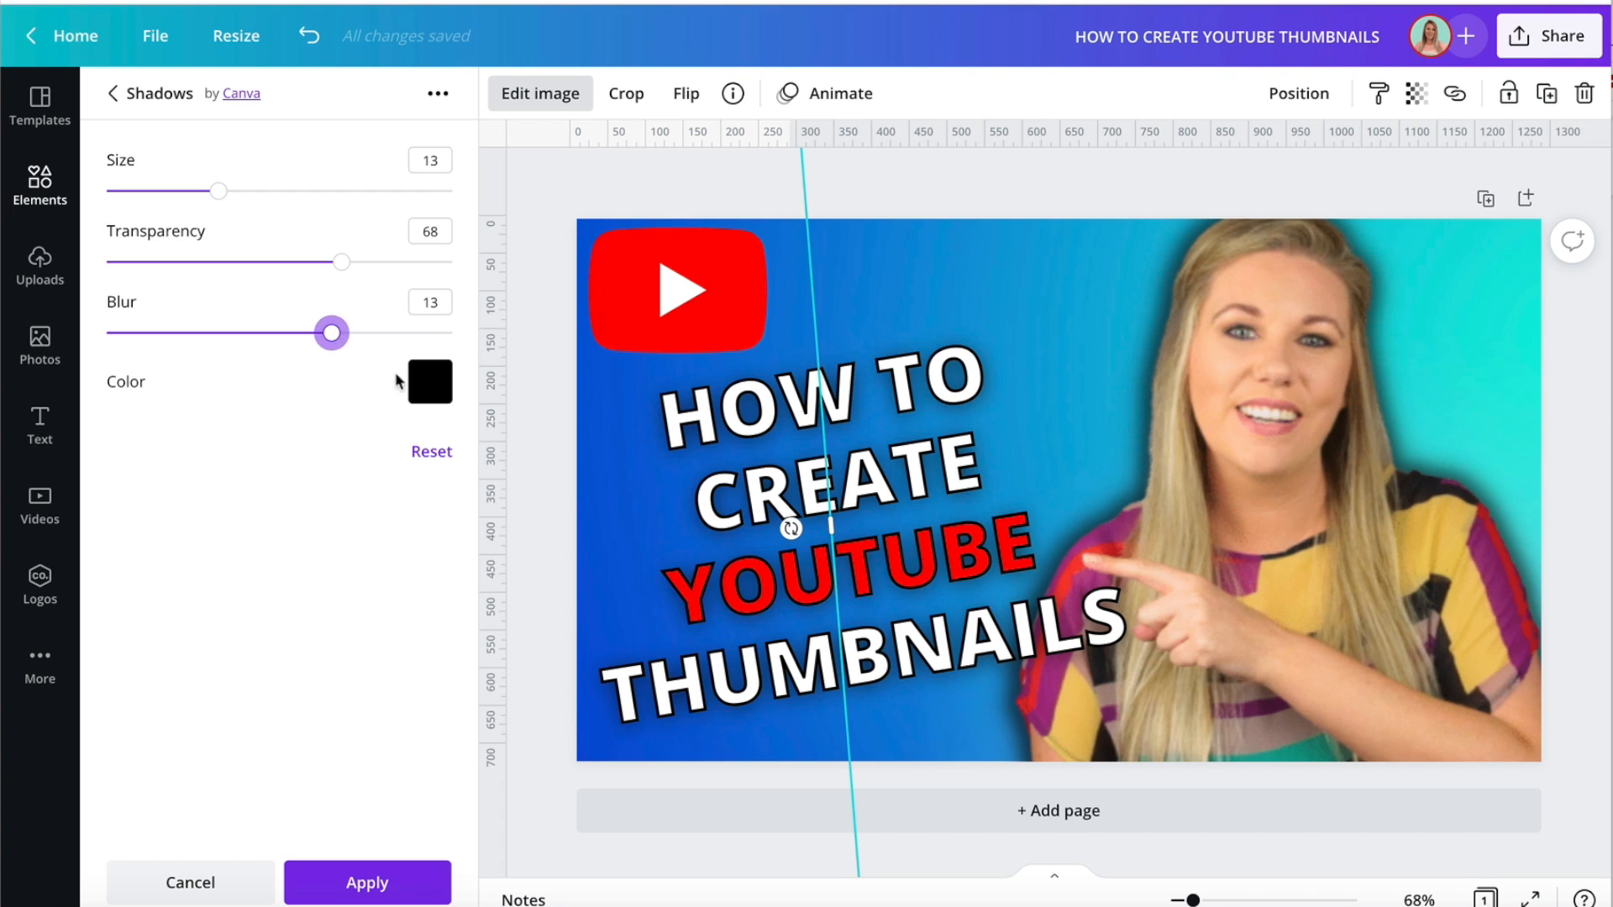
Compare white and black for the cut-out's glow colour and settle on white.
left_click(430, 382)
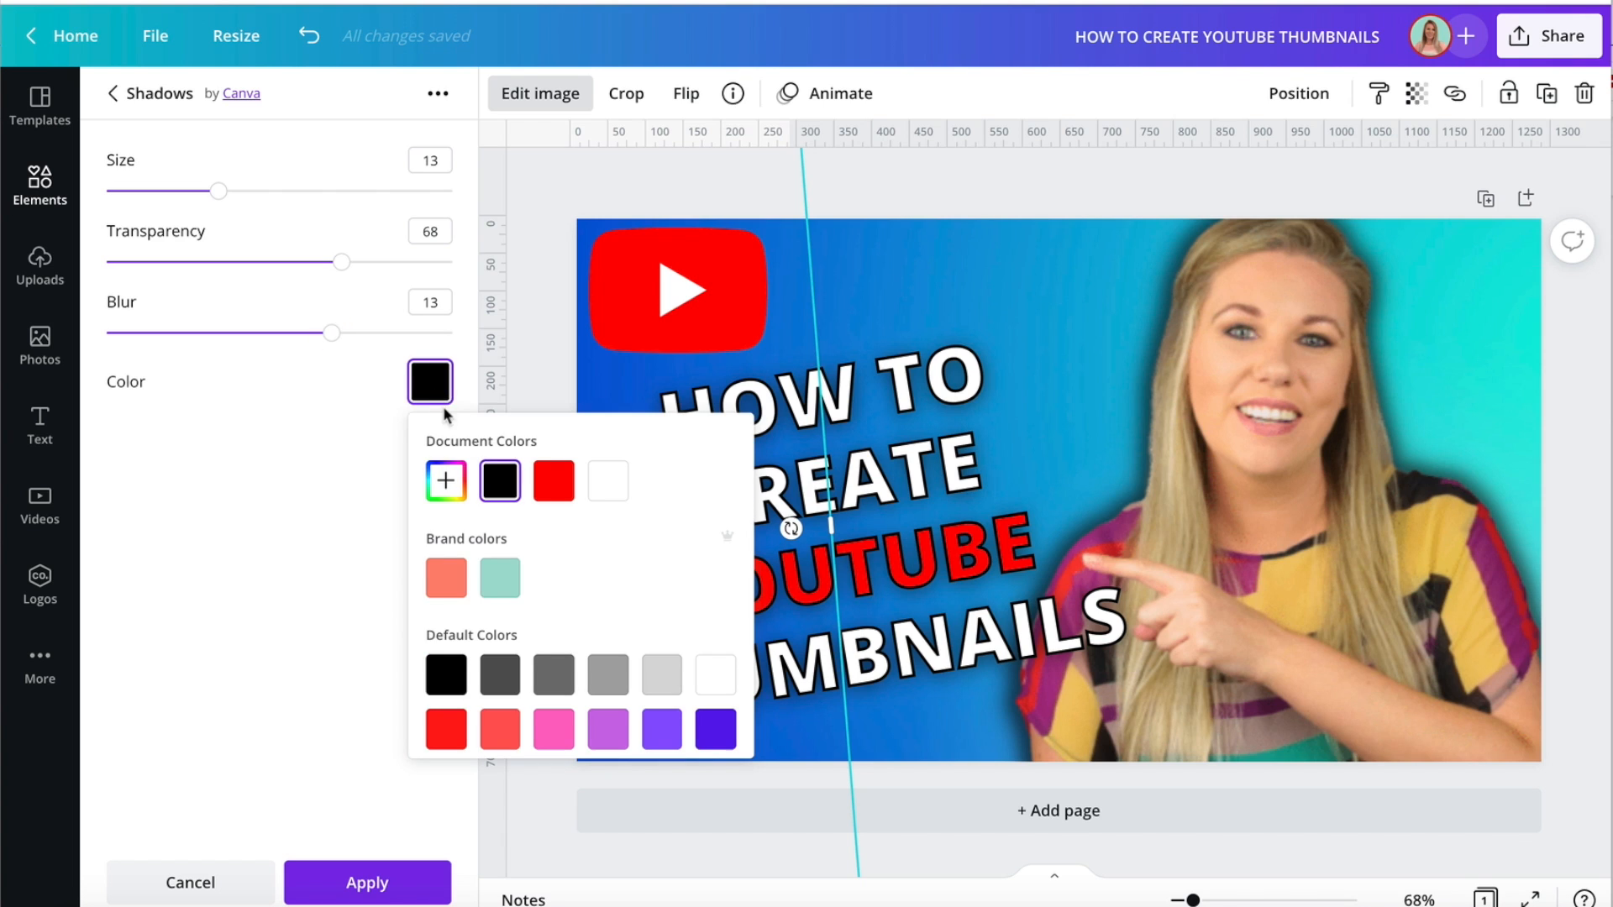
left_click(613, 491)
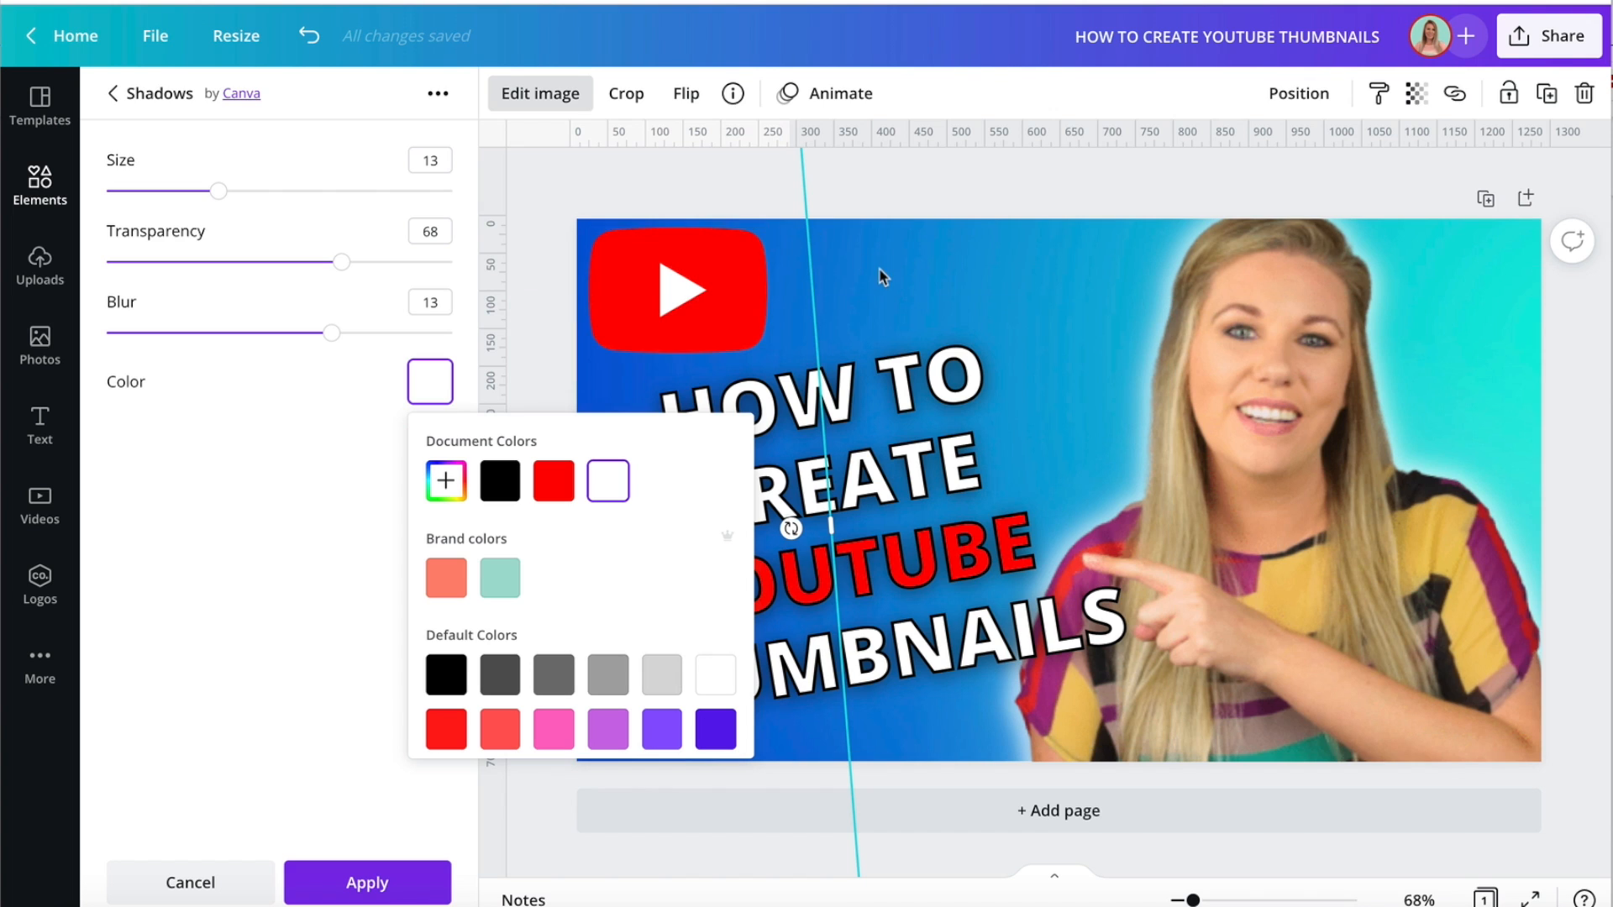
left_click(504, 484)
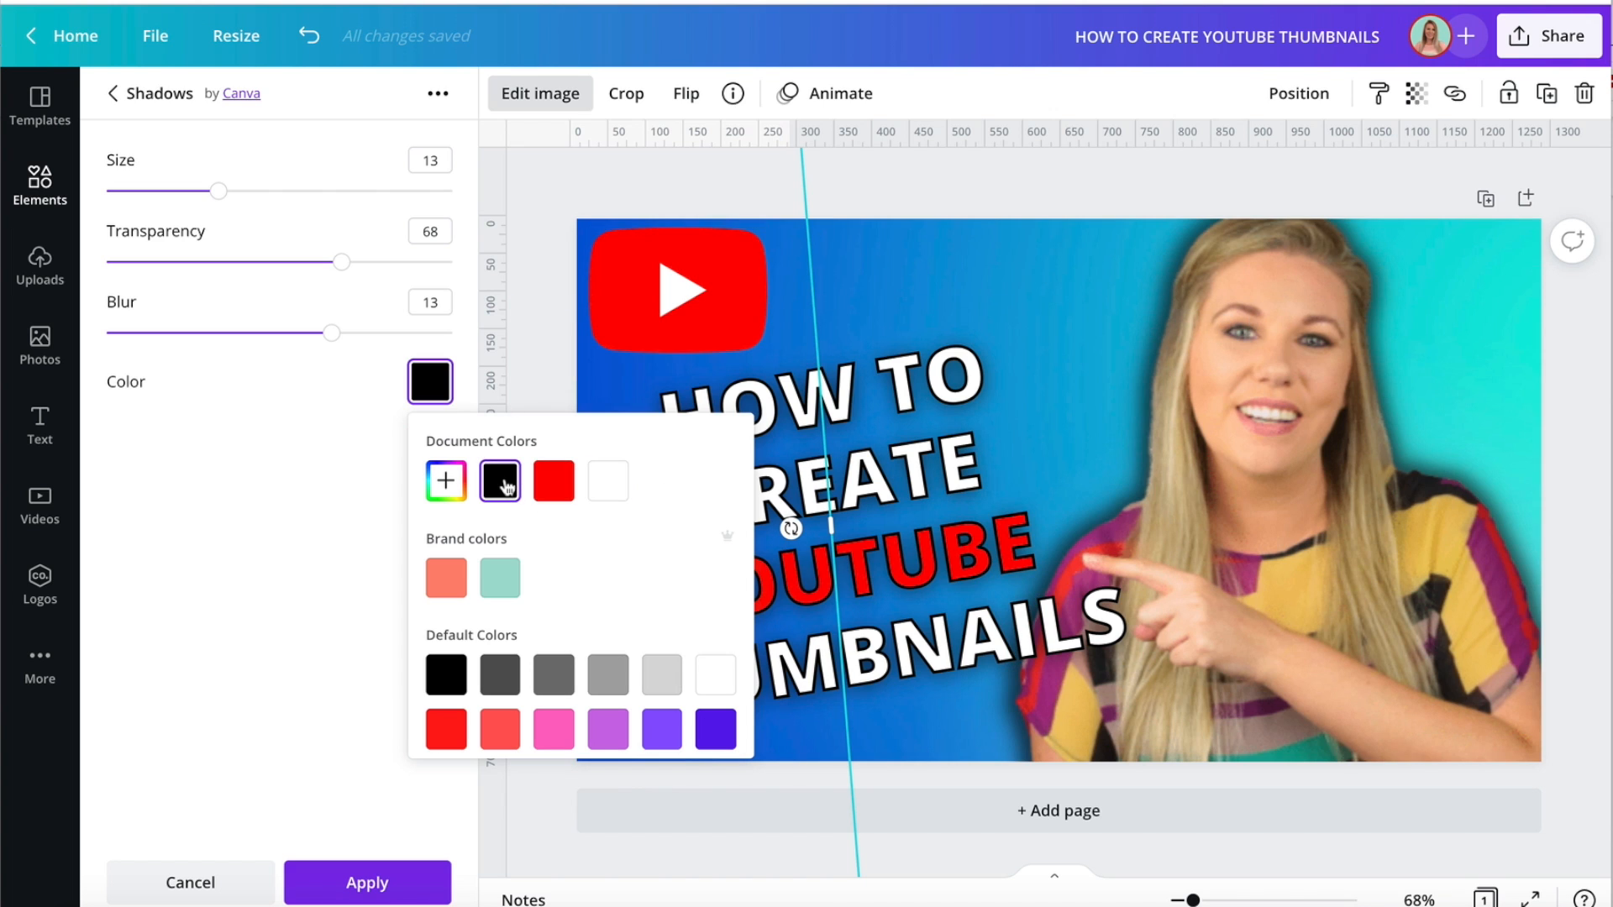
left_click(610, 492)
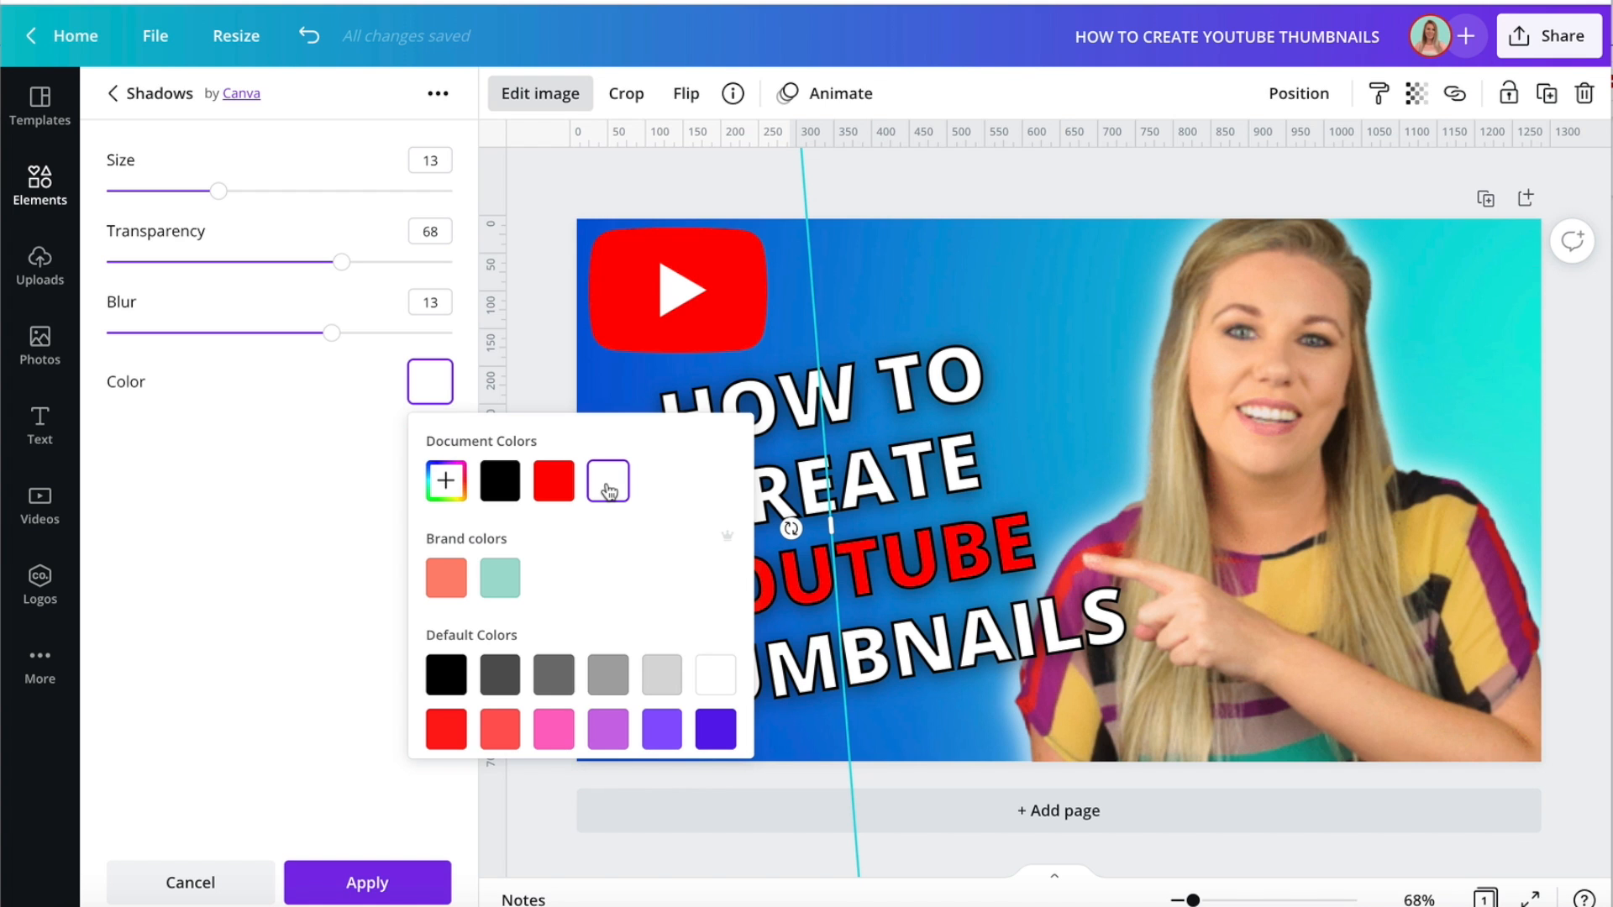
left_click(513, 336)
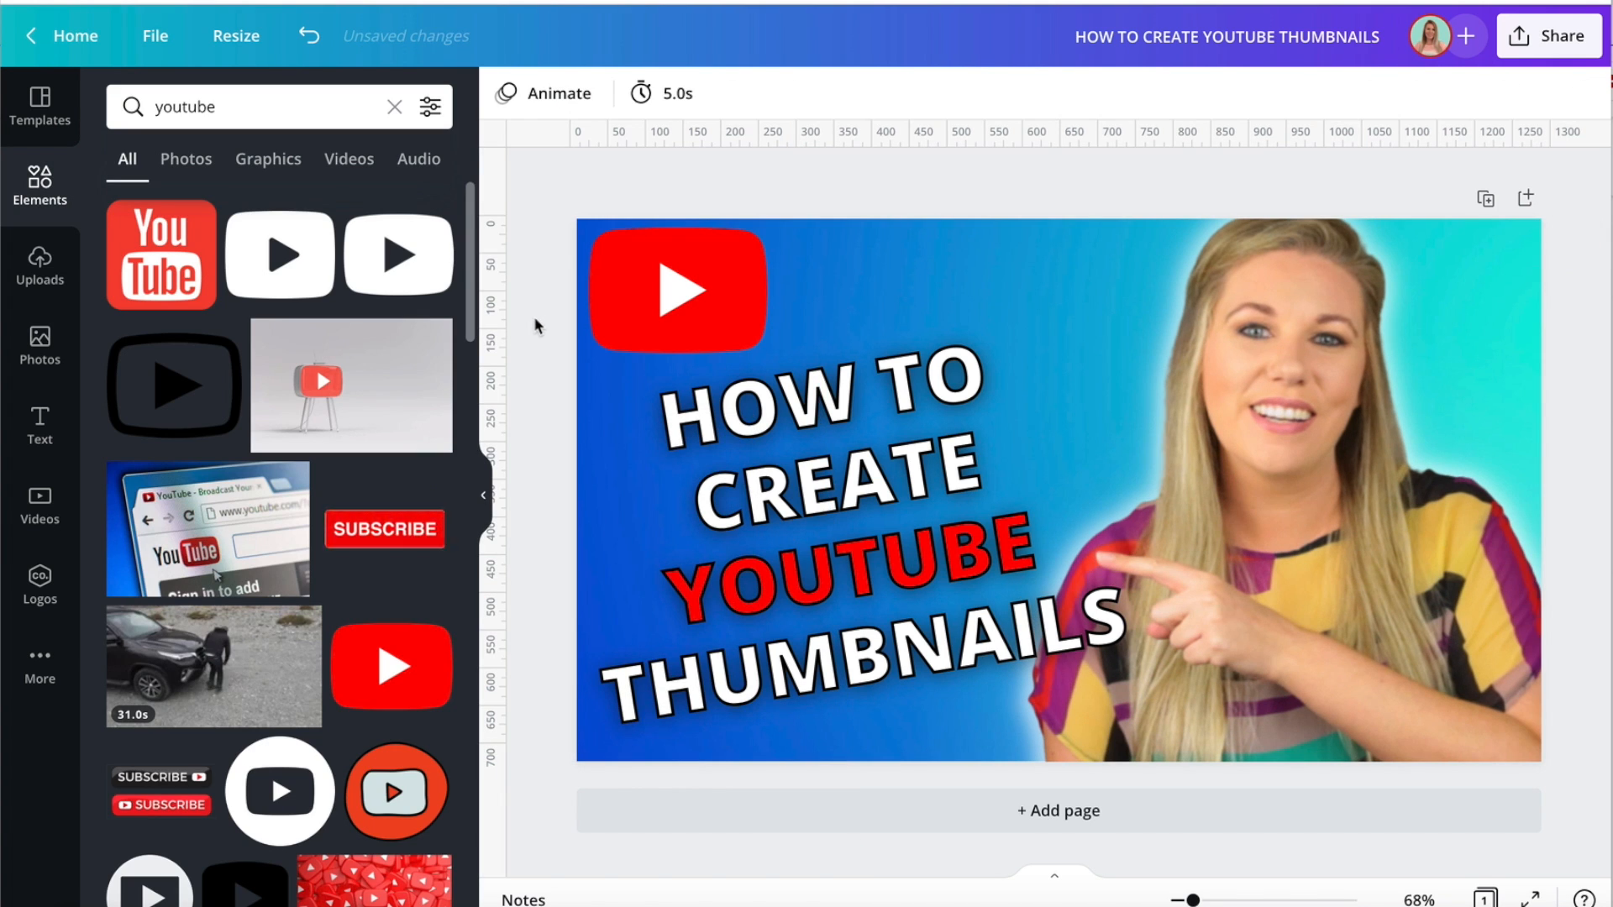
Duplicate the thumbnail page and add a Glow shadow to the woman's cut-out on the copy.
left_click(1485, 198)
scroll(1171, 488, "up", 5)
scroll(1171, 489, "down", 5)
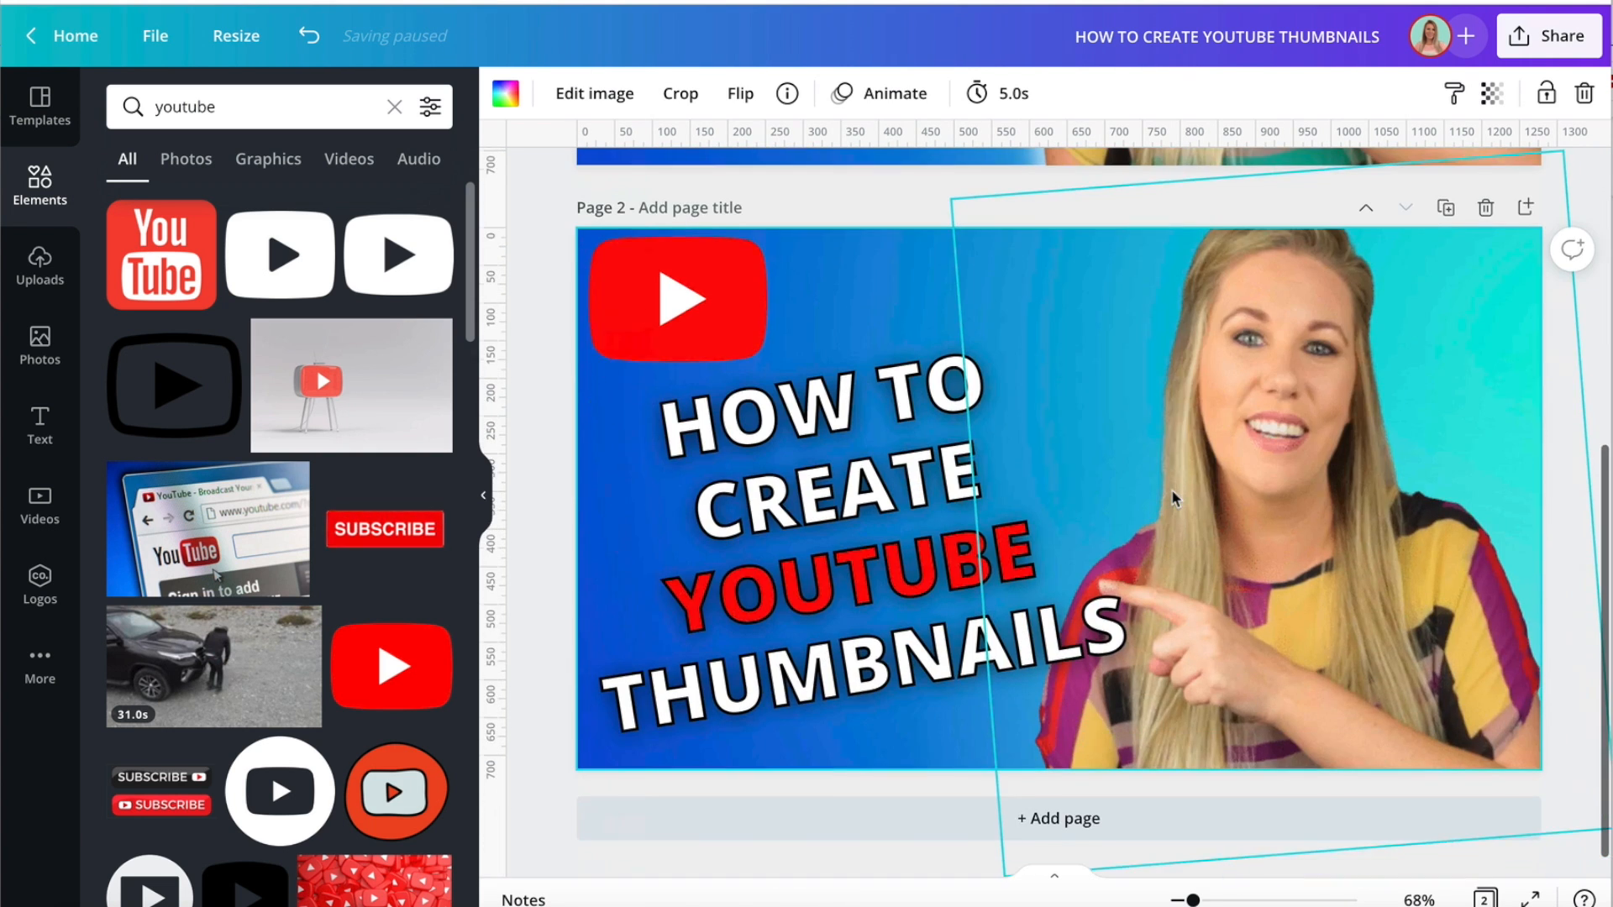
left_click(1257, 467)
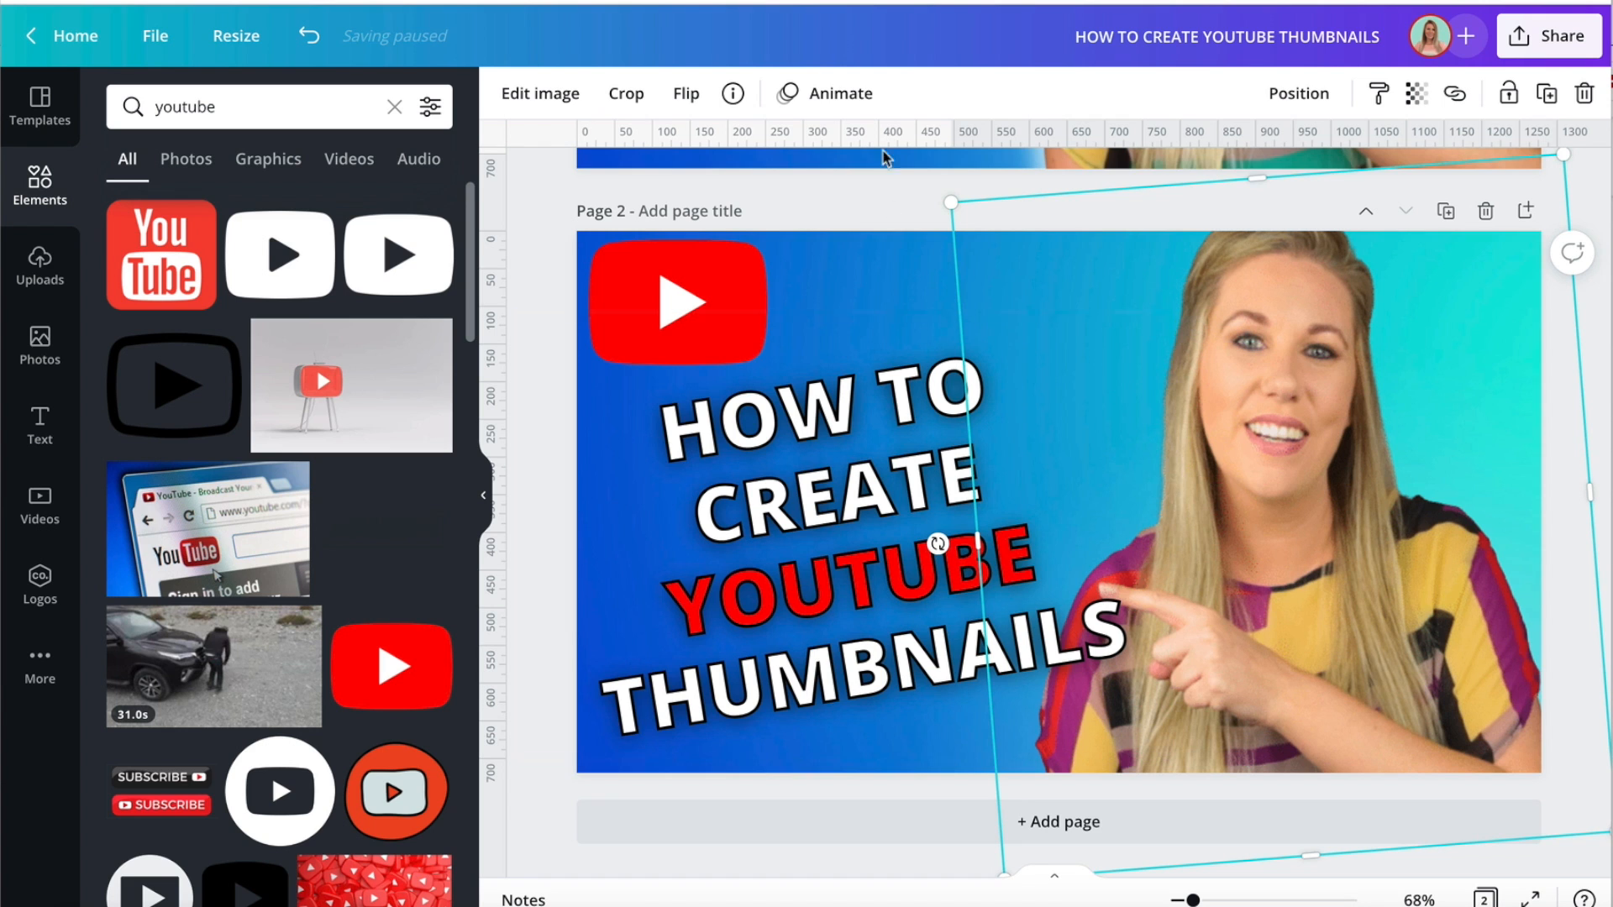
left_click(540, 94)
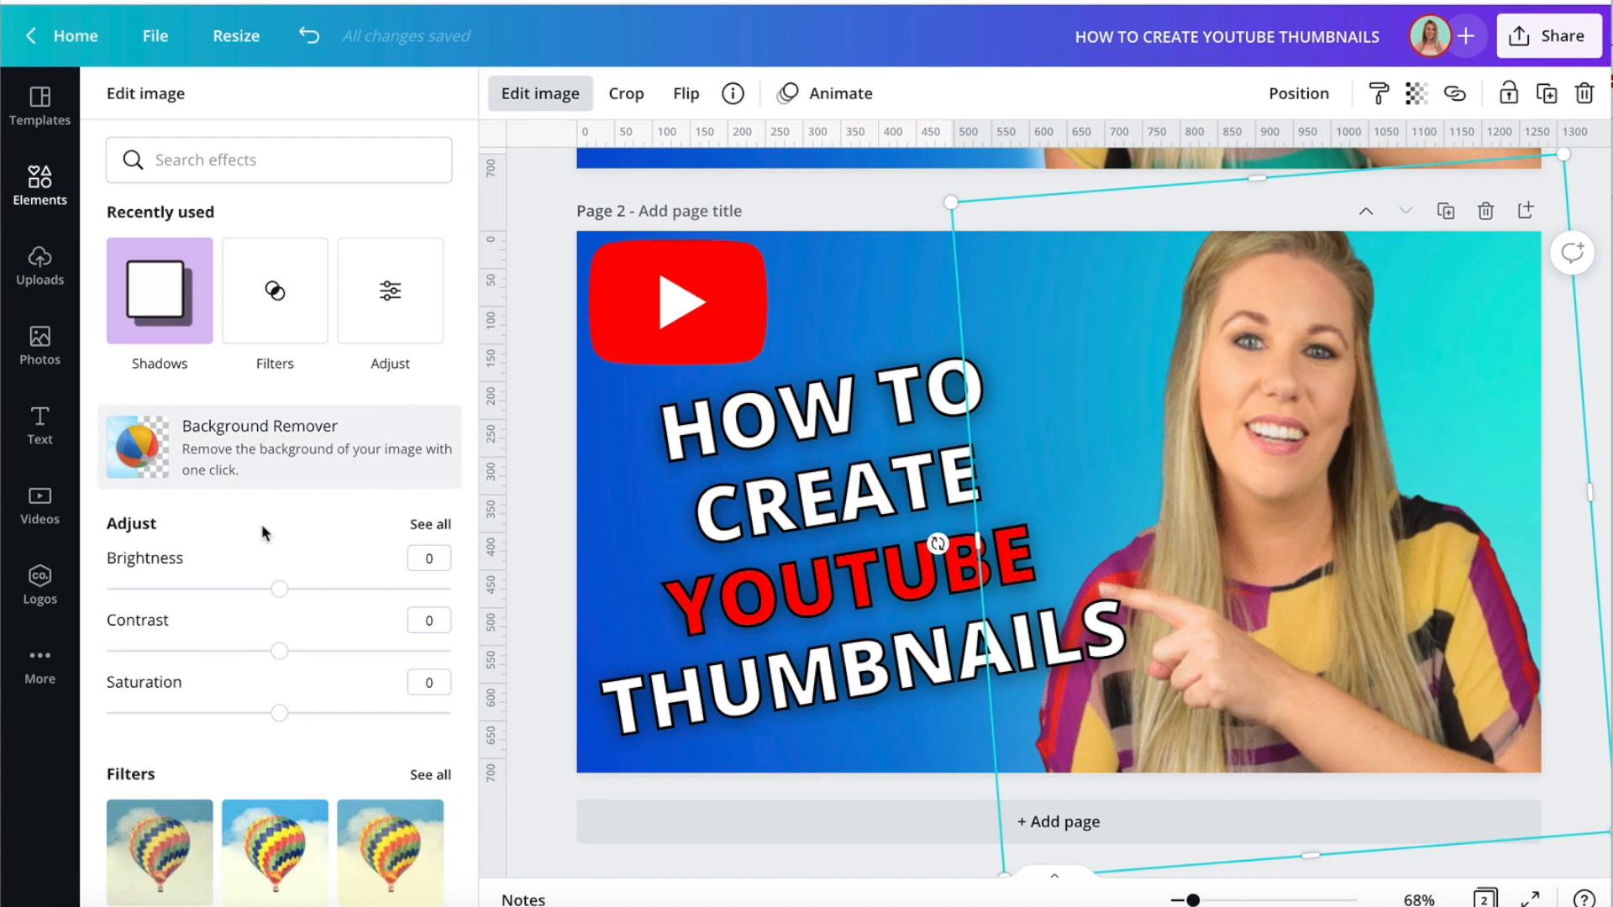
scroll(212, 669, "down", 6)
scroll(213, 672, "down", 6)
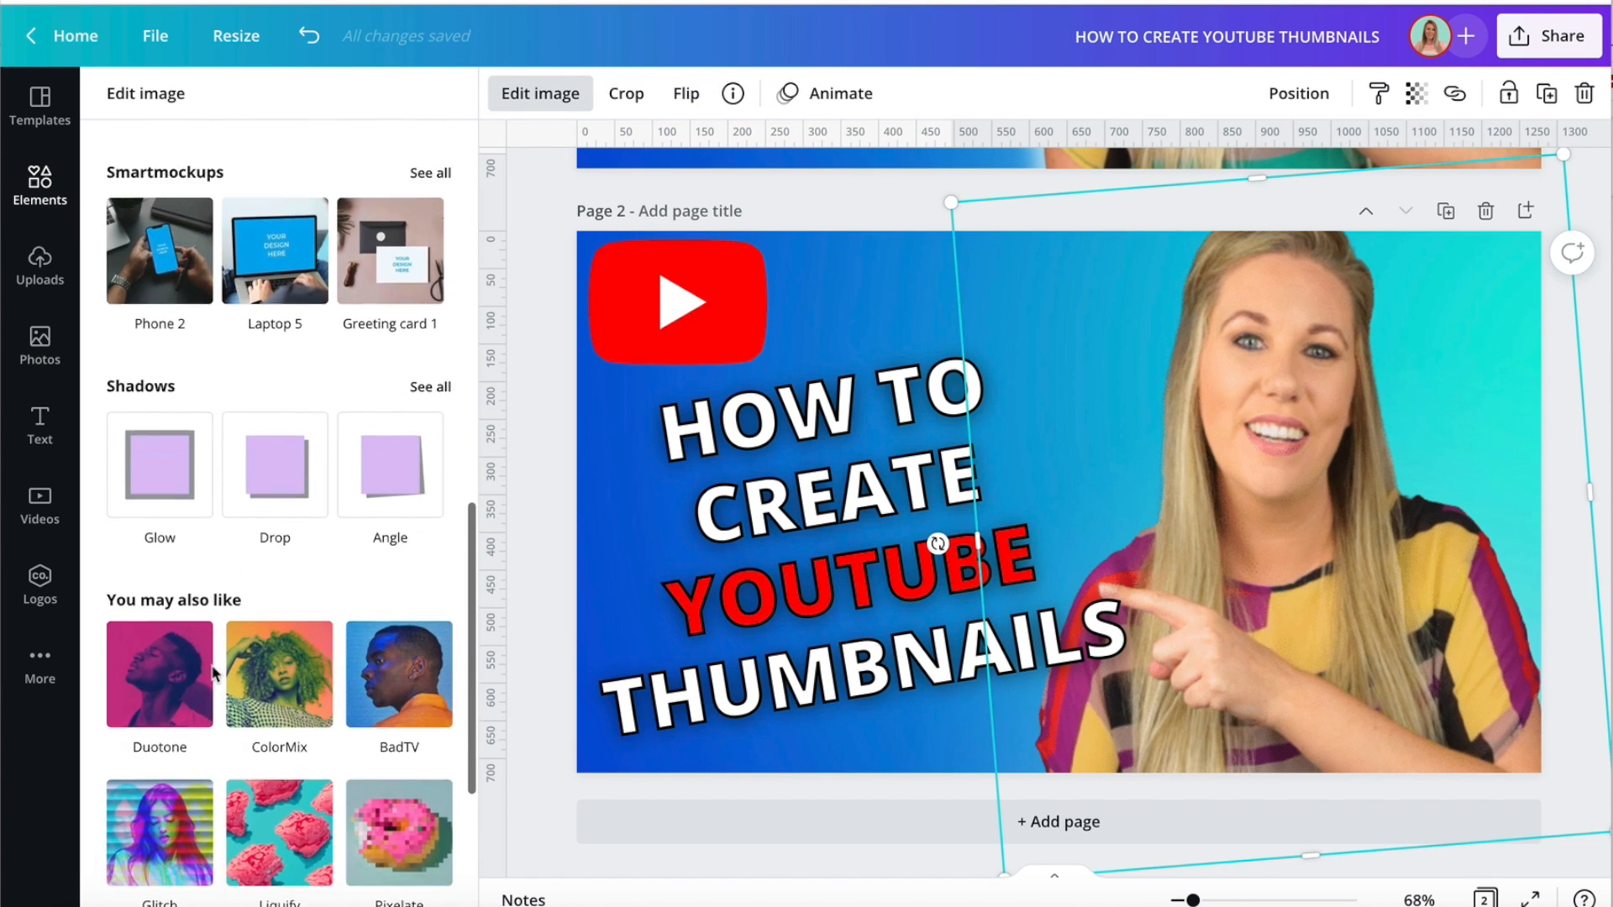
left_click(151, 452)
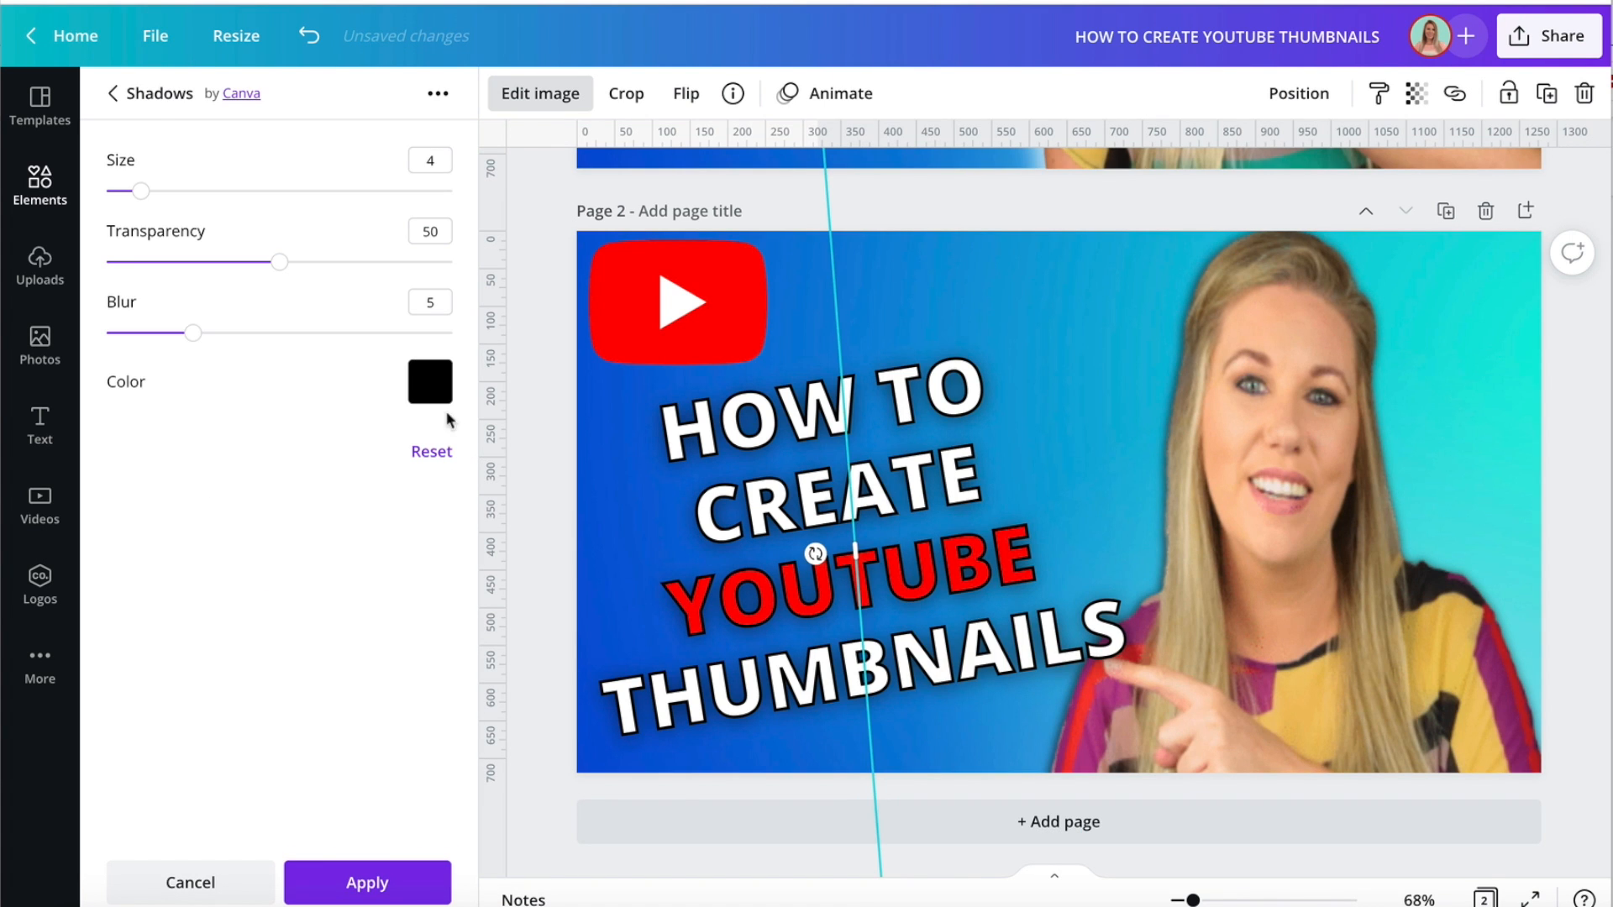
Set the black glow on page 2's cut-out to size 11 and blur 10.
scroll(597, 403, "up", 3)
scroll(520, 470, "down", 2)
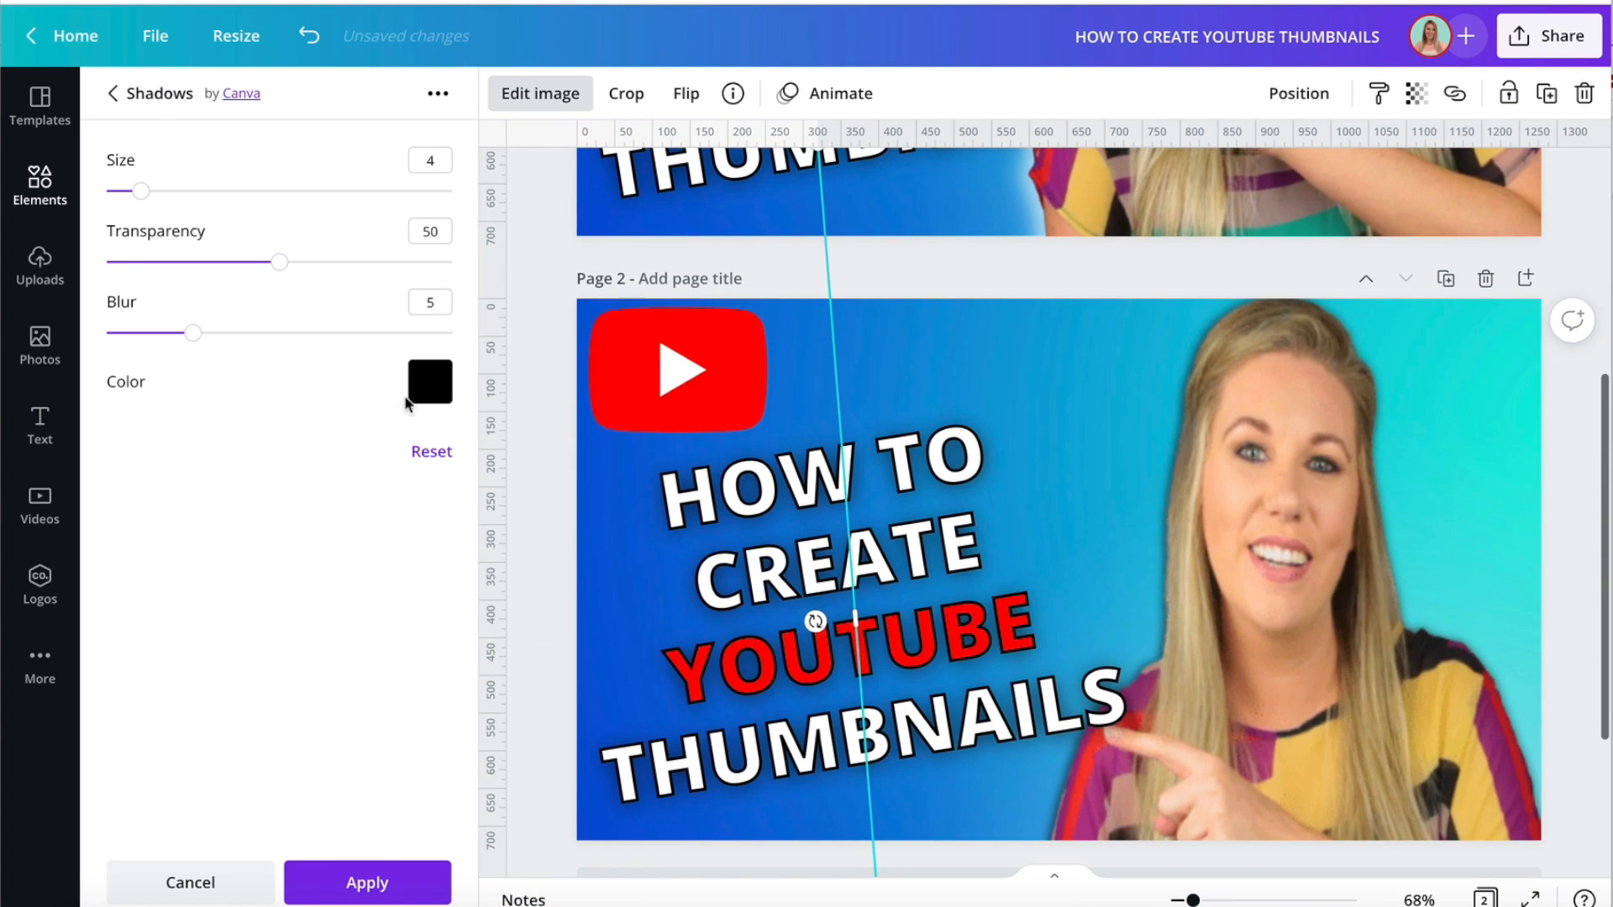
left_click_drag(141, 191, 204, 193)
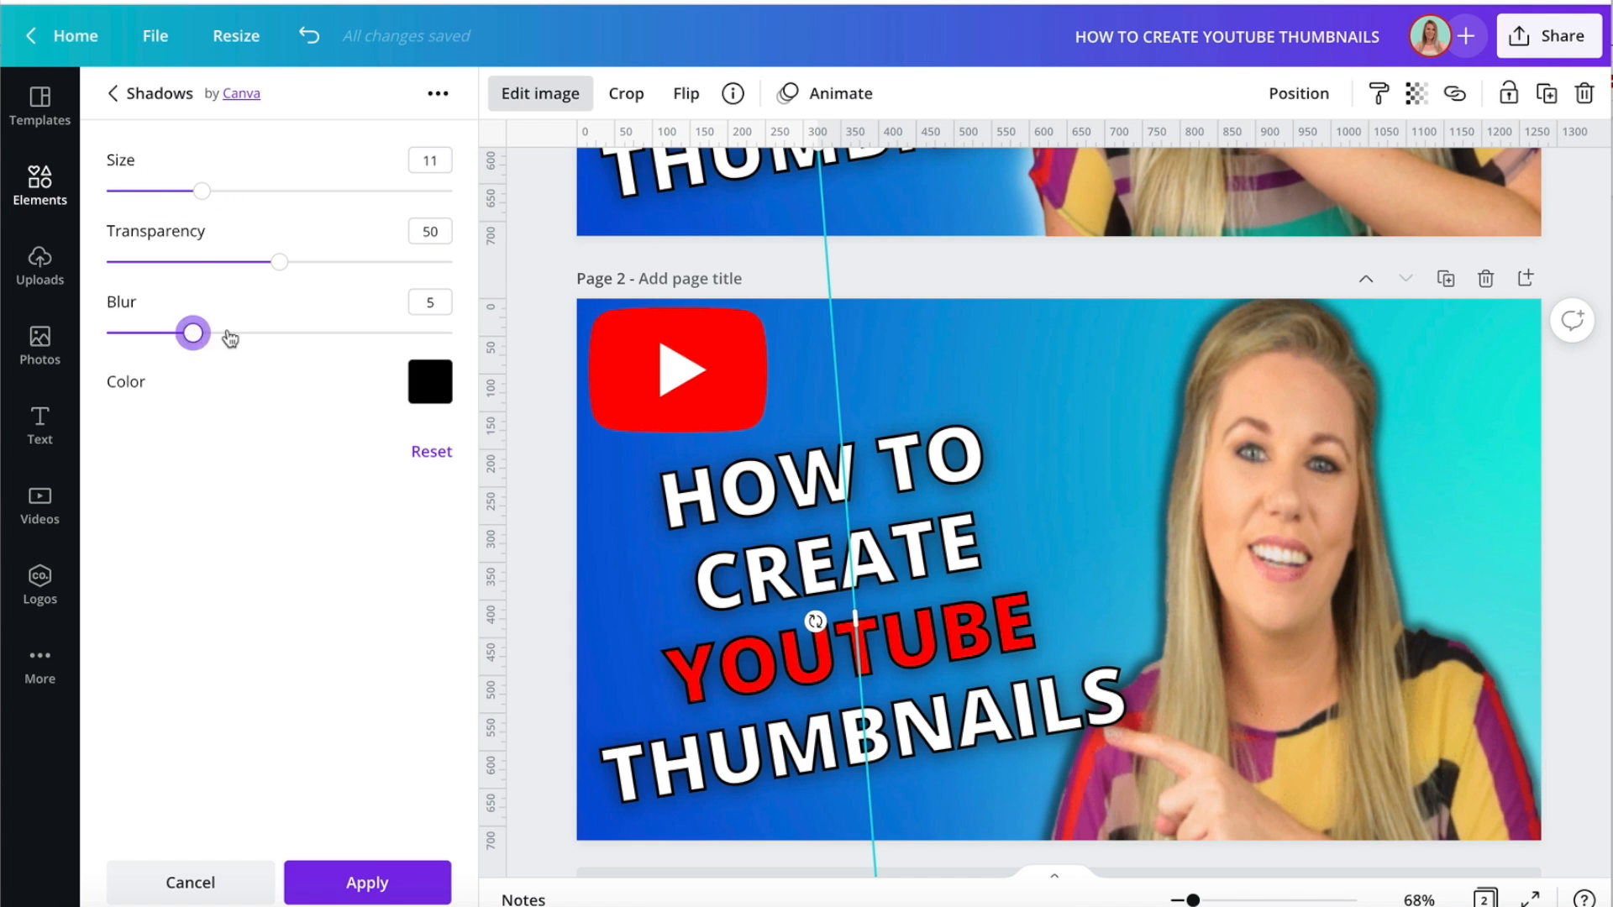
left_click_drag(195, 333, 279, 334)
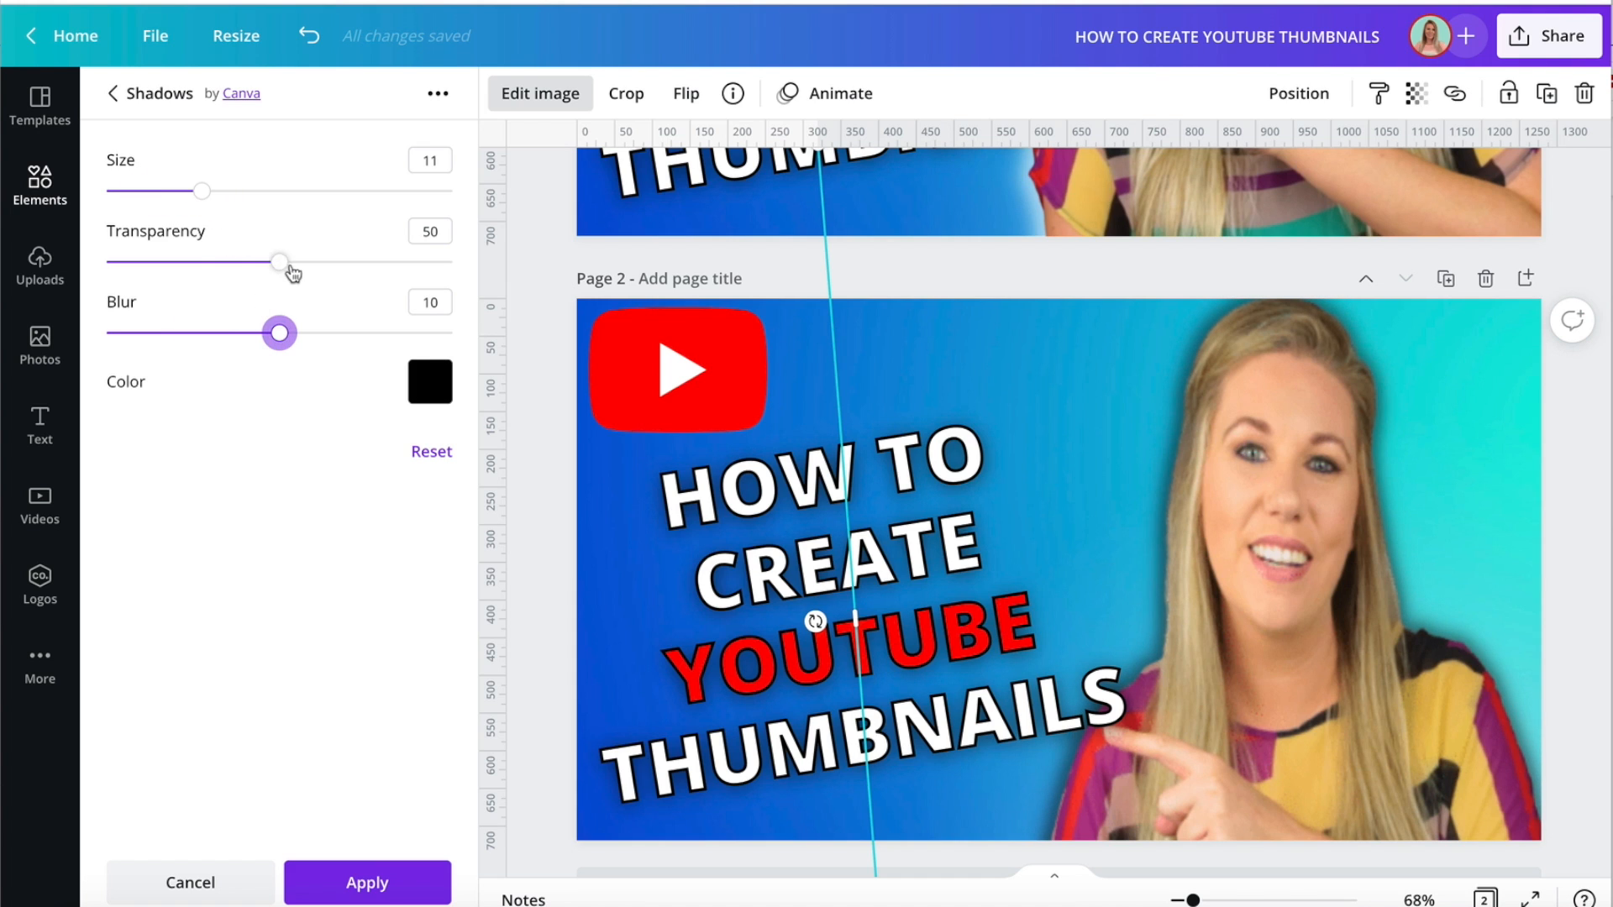
left_click(528, 353)
Show both pages at 32% zoom and nudge page 2's cut-out so her finger points at the heading.
scroll(528, 353, "up", 4)
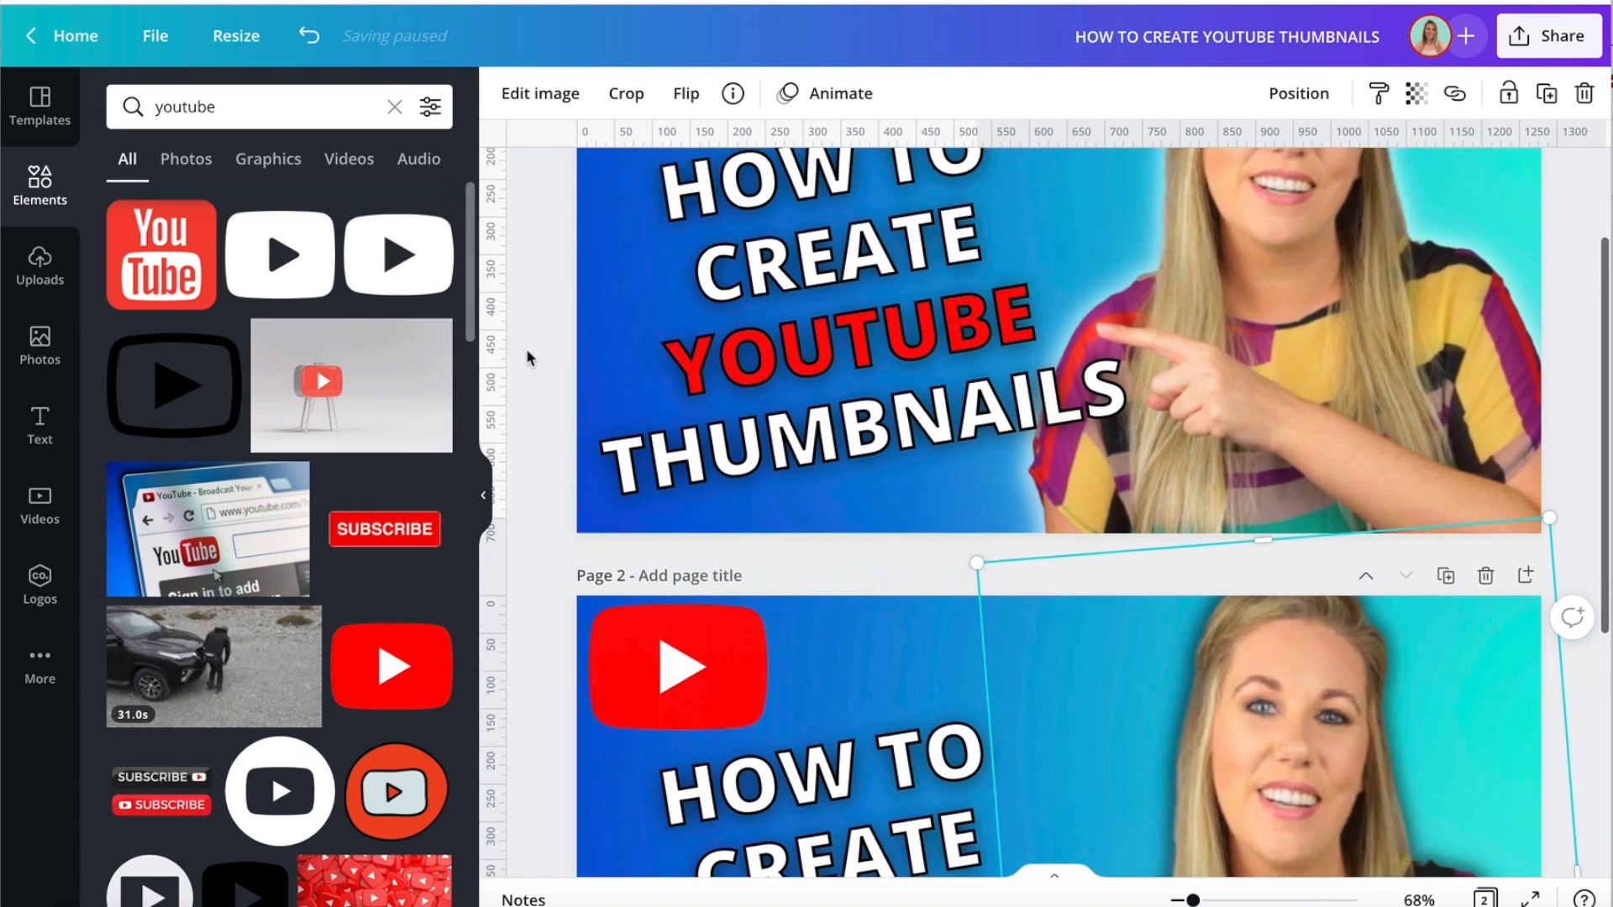
scroll(528, 353, "down", 3)
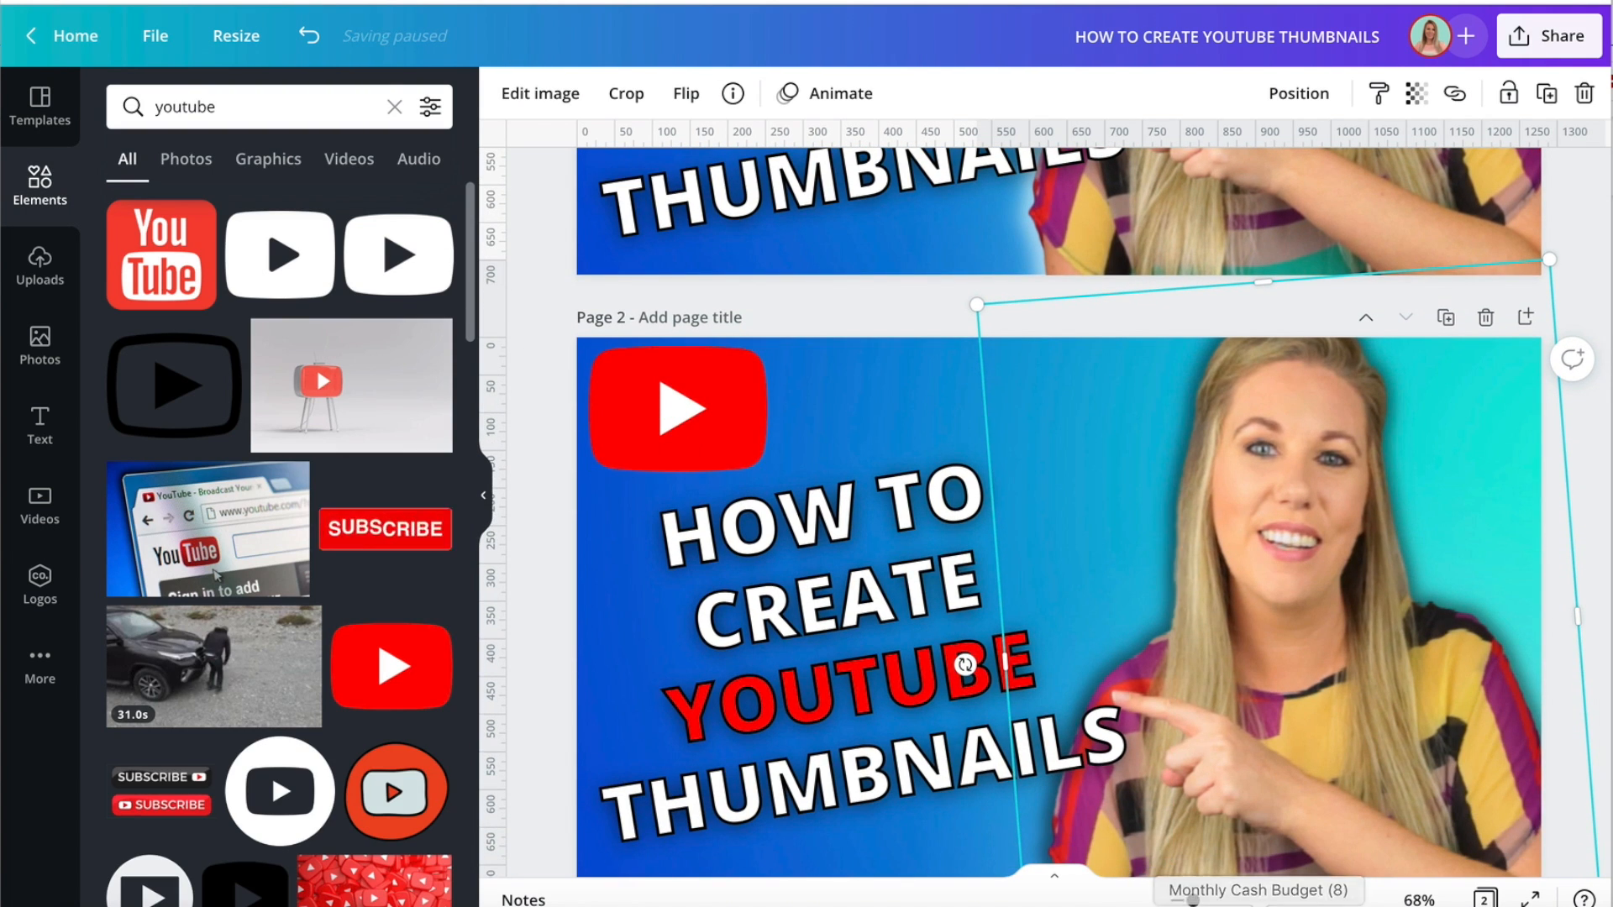
left_click_drag(1193, 900, 1179, 900)
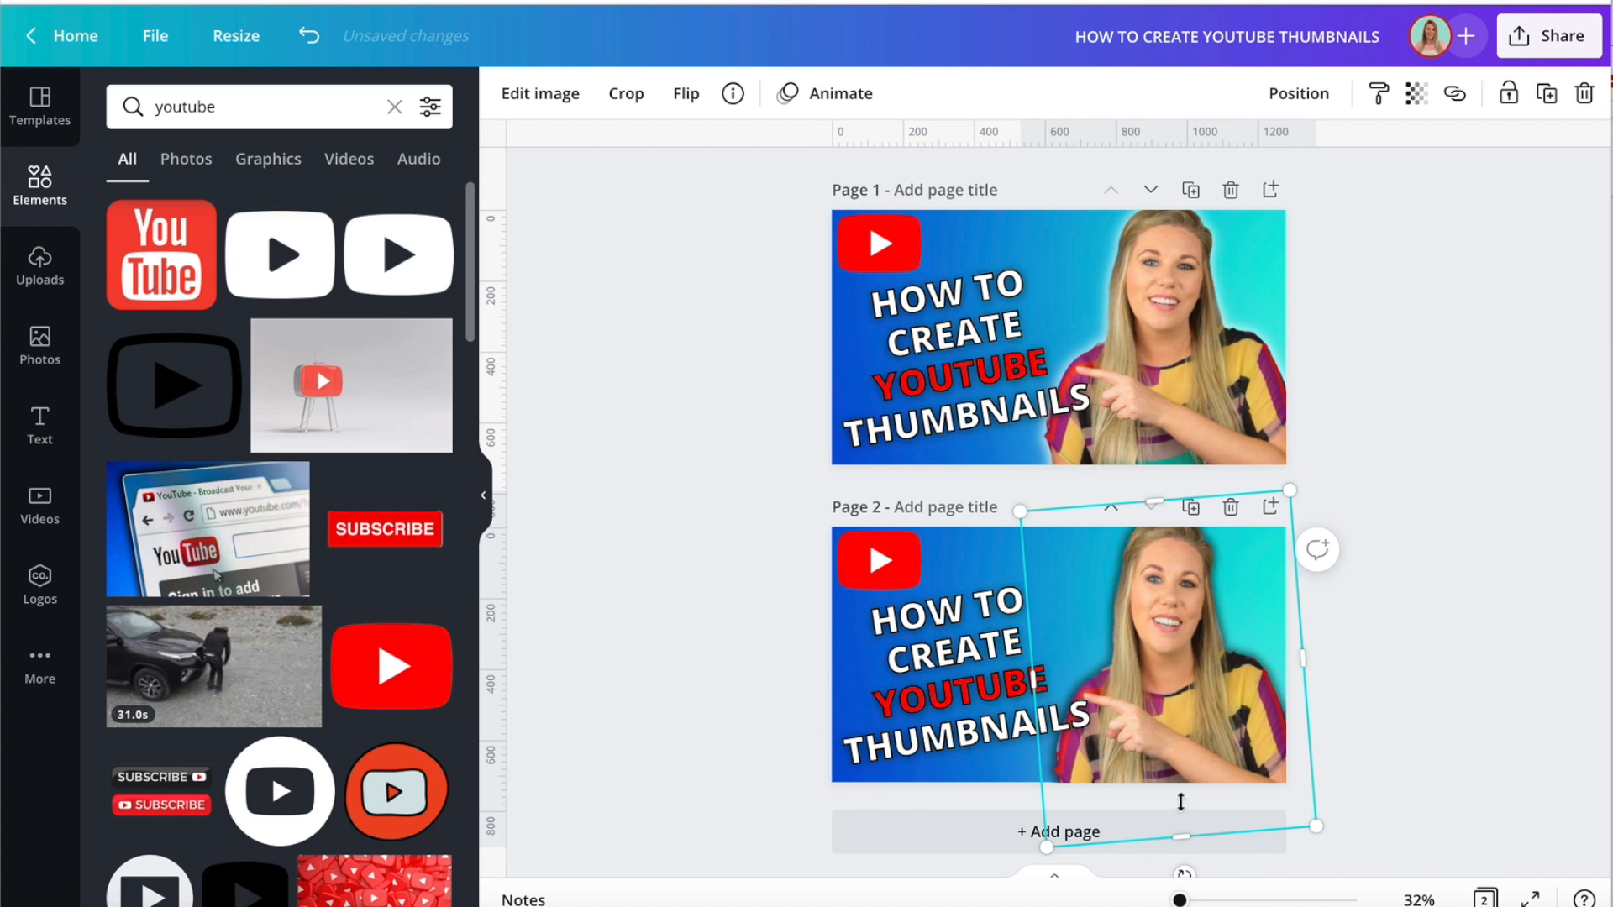
left_click_drag(1187, 702, 1185, 692)
mouse_move(1033, 681)
left_mouse_down()
mouse_move(998, 679)
mouse_move(1036, 683)
left_mouse_up()
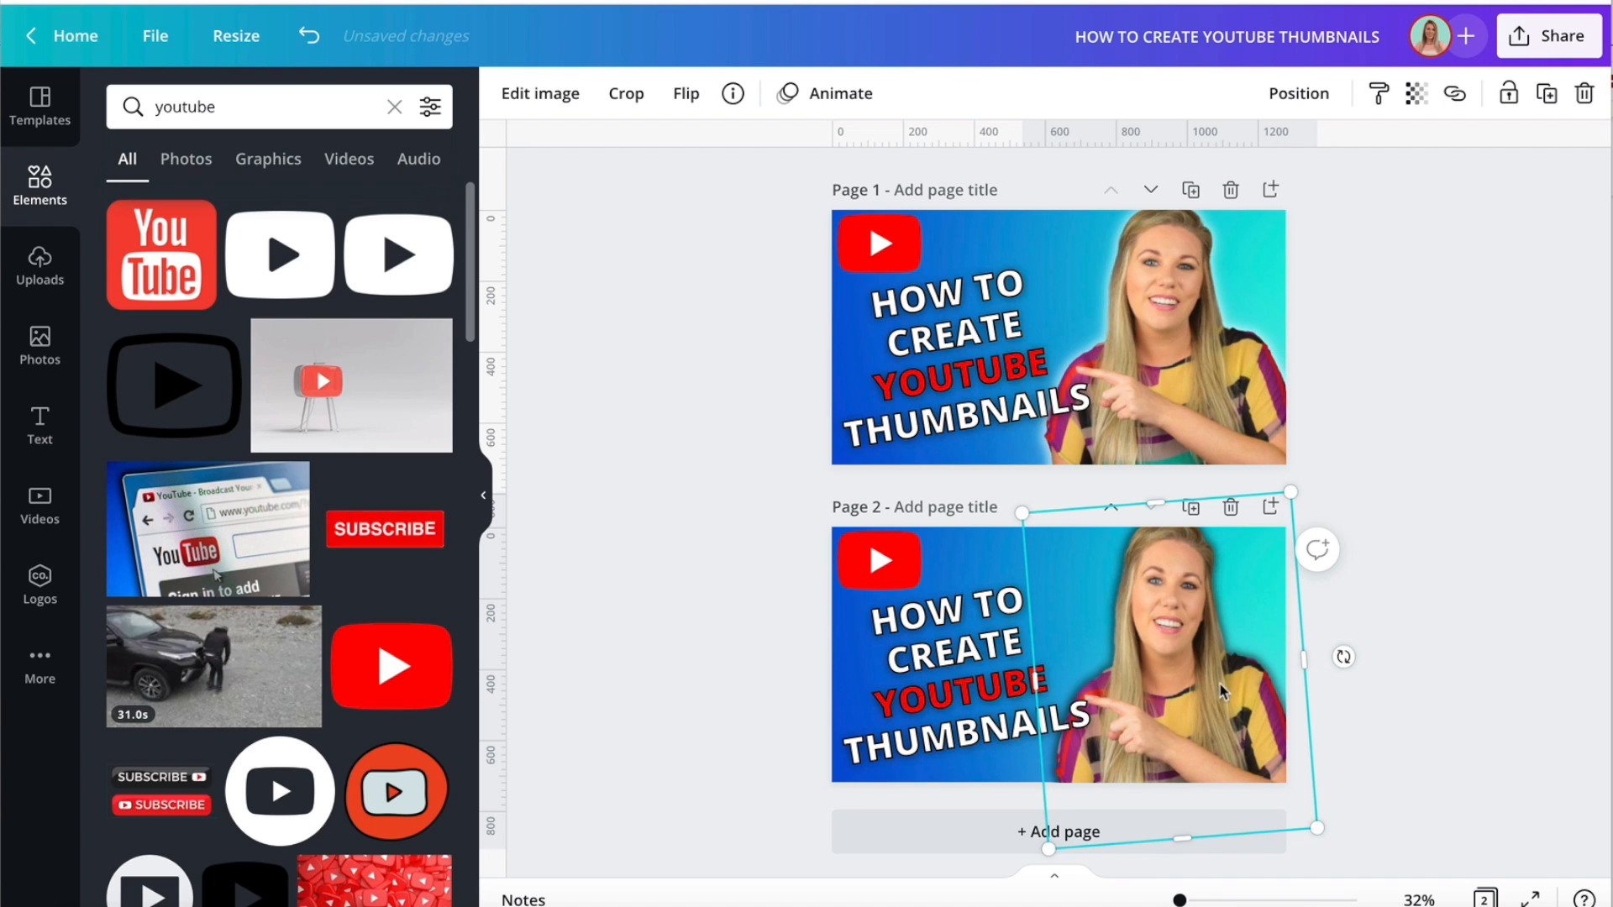
left_click_drag(1219, 684, 1222, 683)
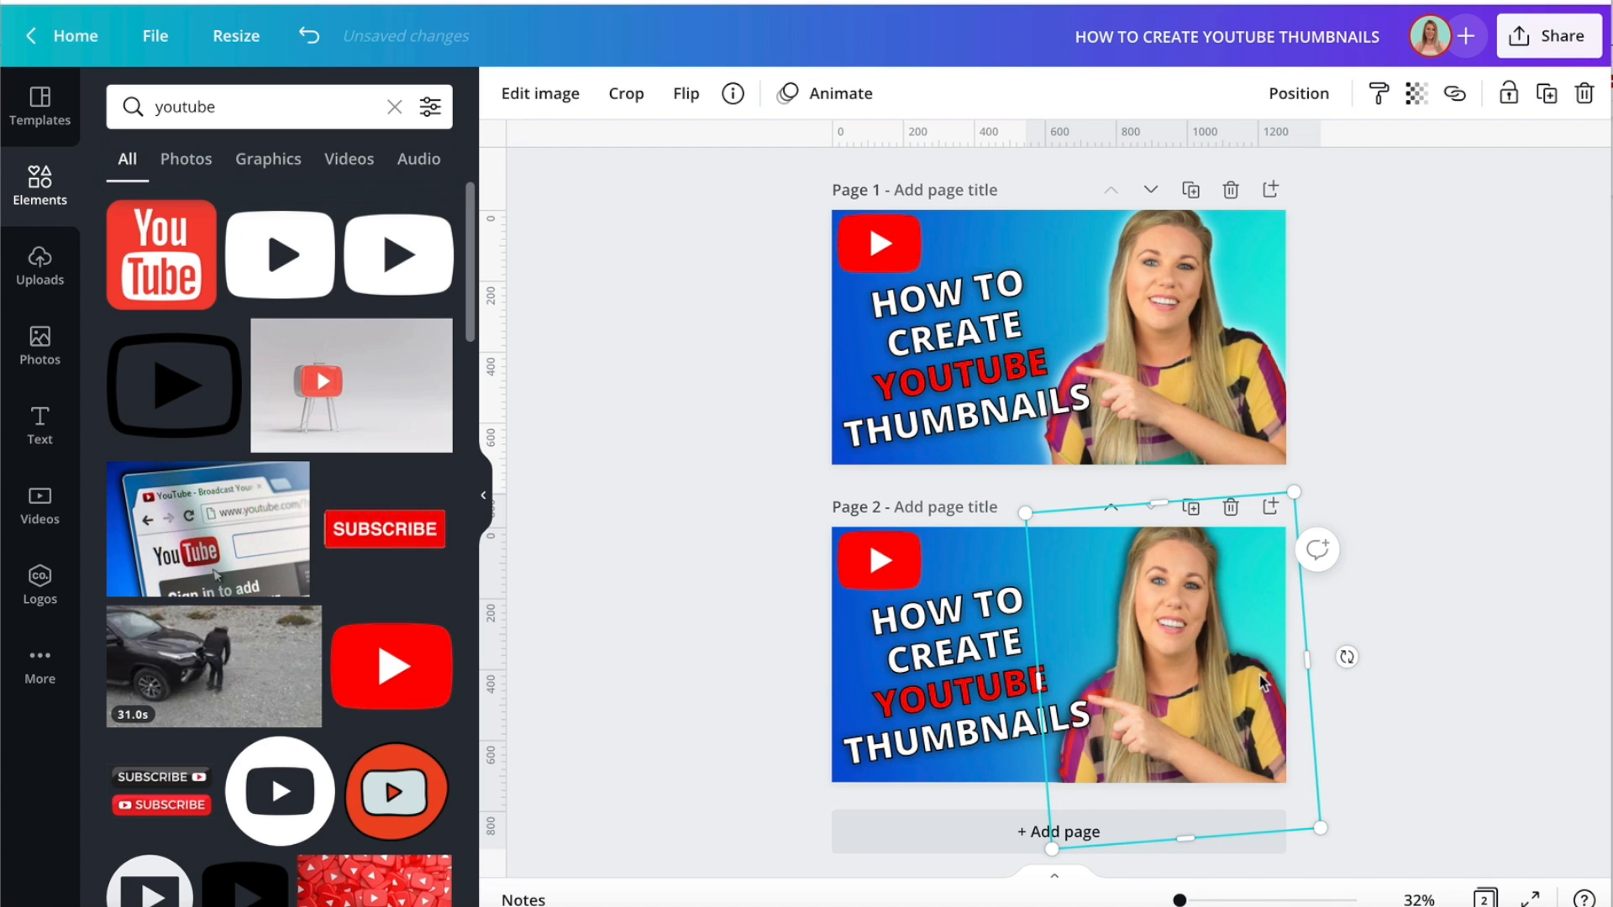
left_click(1443, 693)
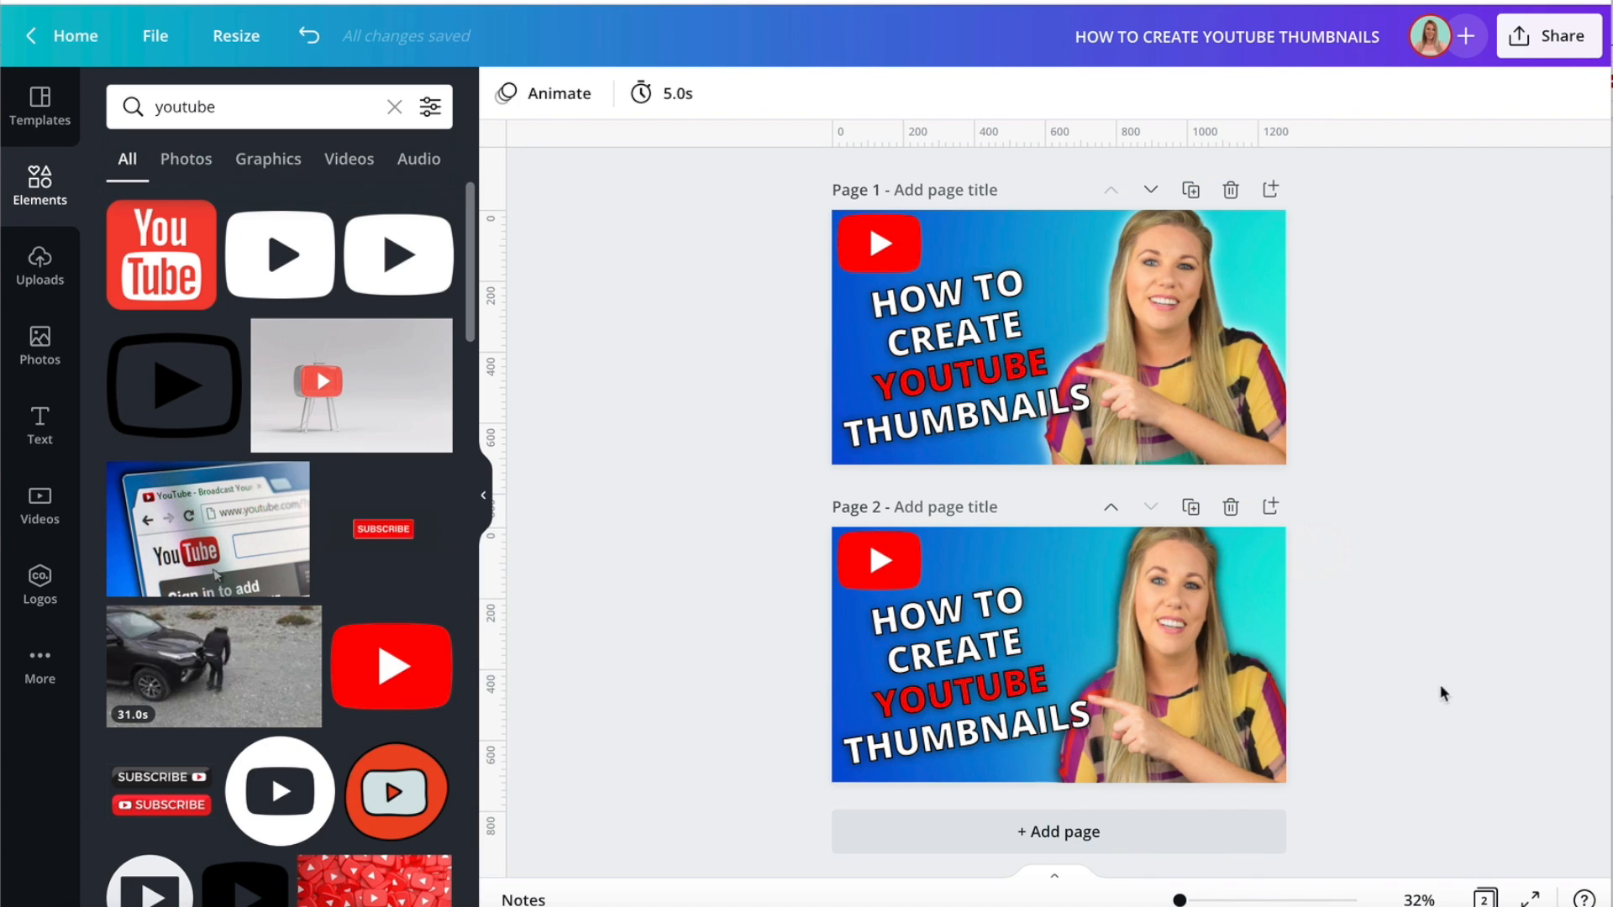
Compare the white-glow and black-glow versions at 19% zoom and delete page 2.
left_click_drag(1178, 898, 1173, 899)
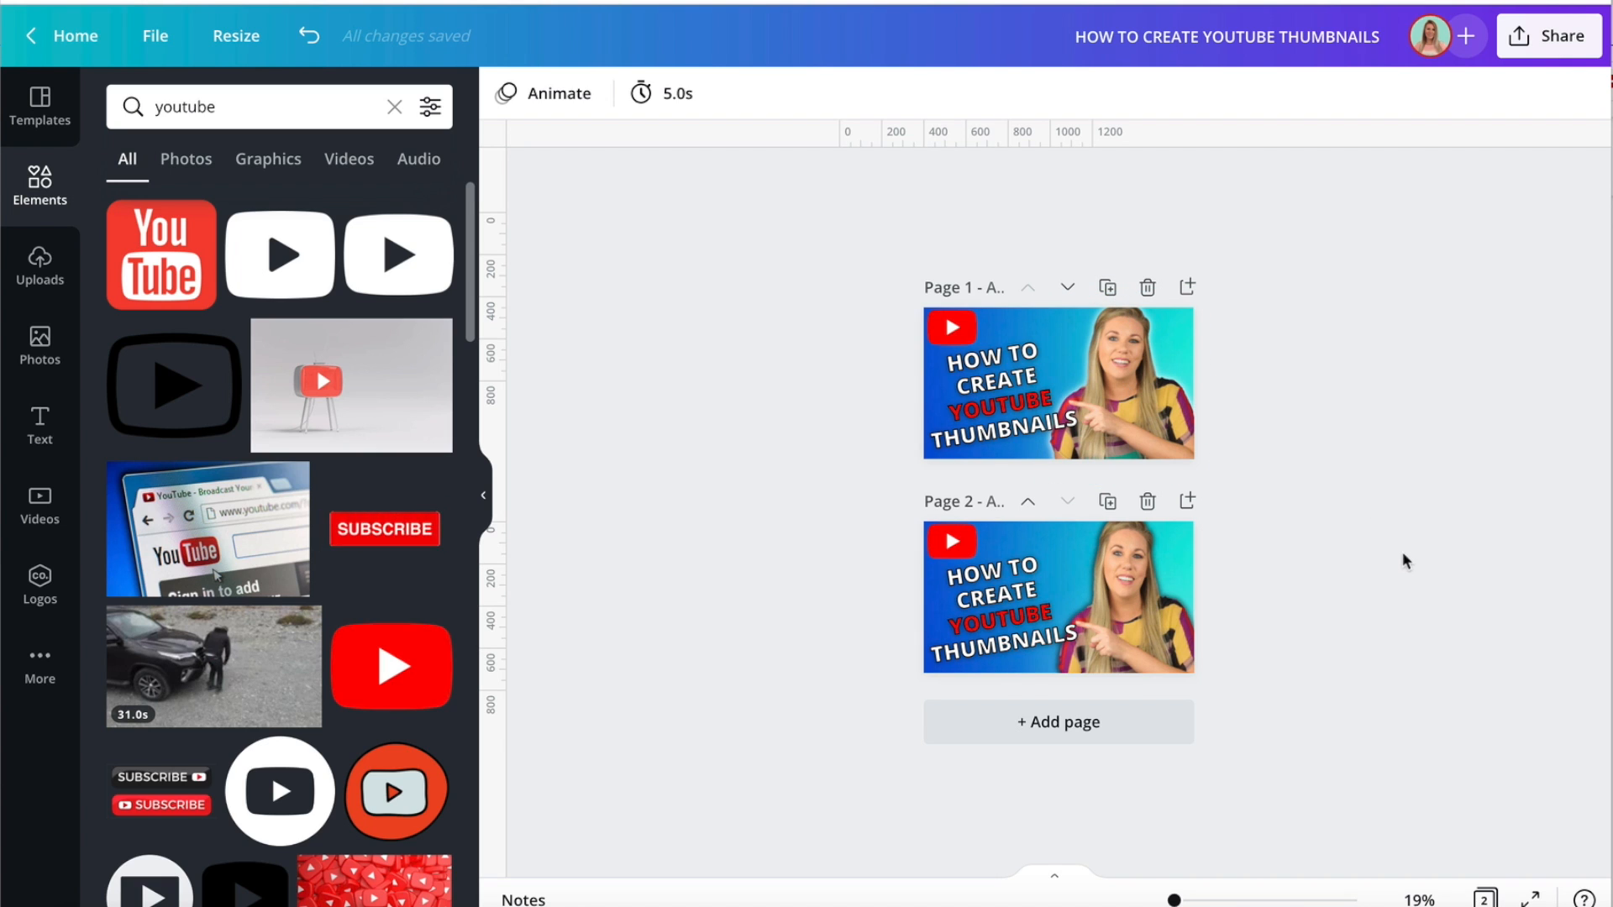
left_click_drag(1173, 901, 1187, 901)
scroll(1489, 634, "down", 3)
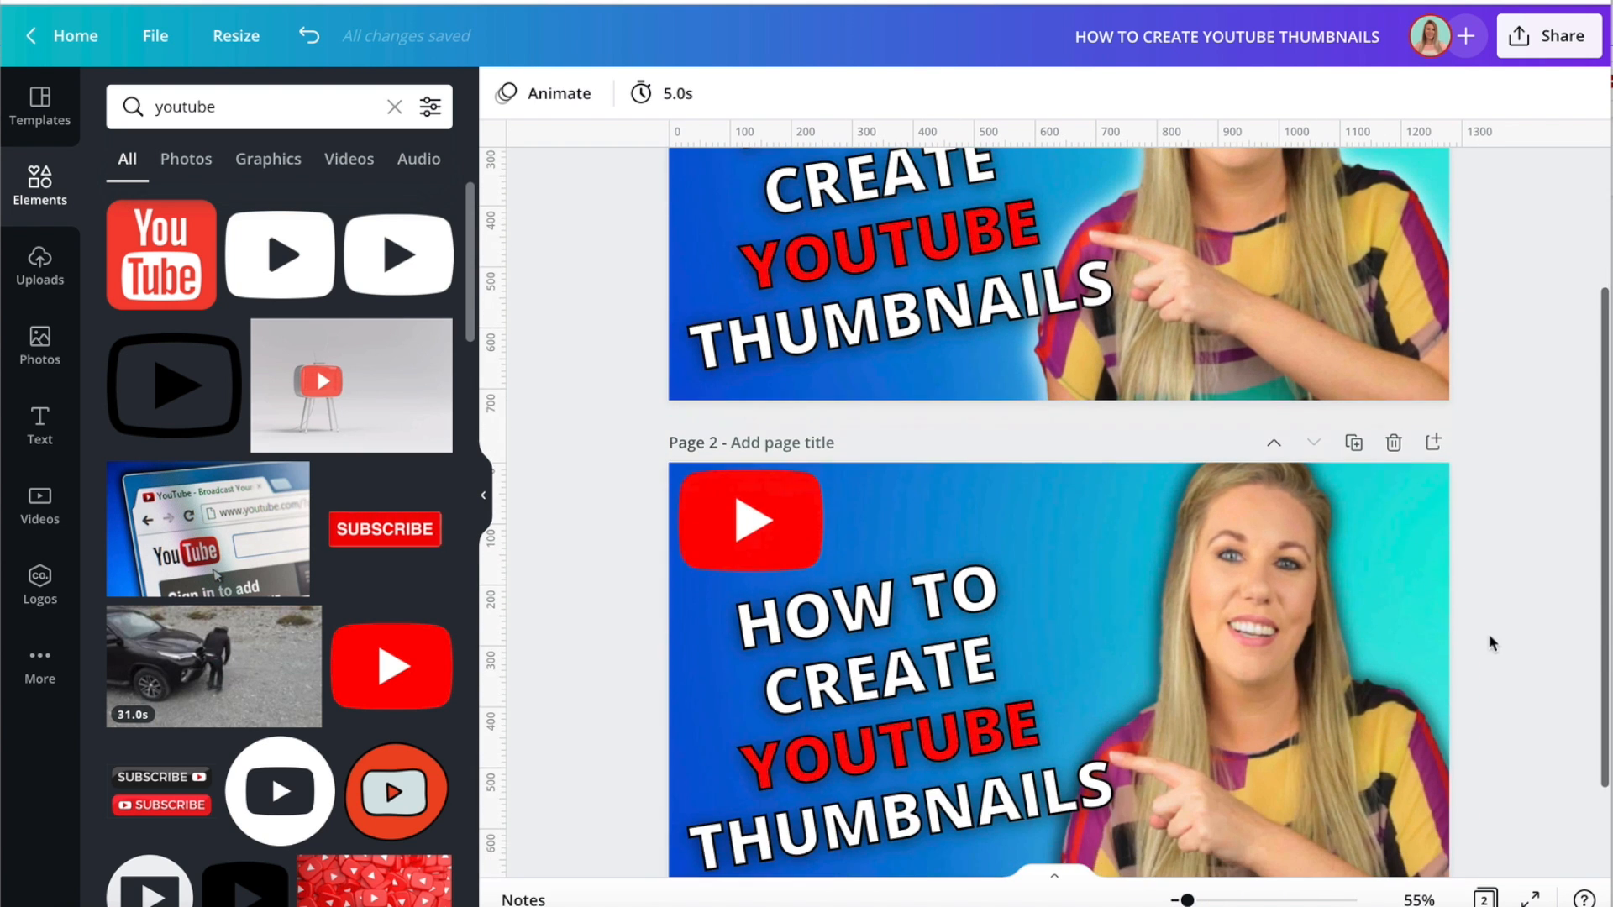
left_click(1393, 443)
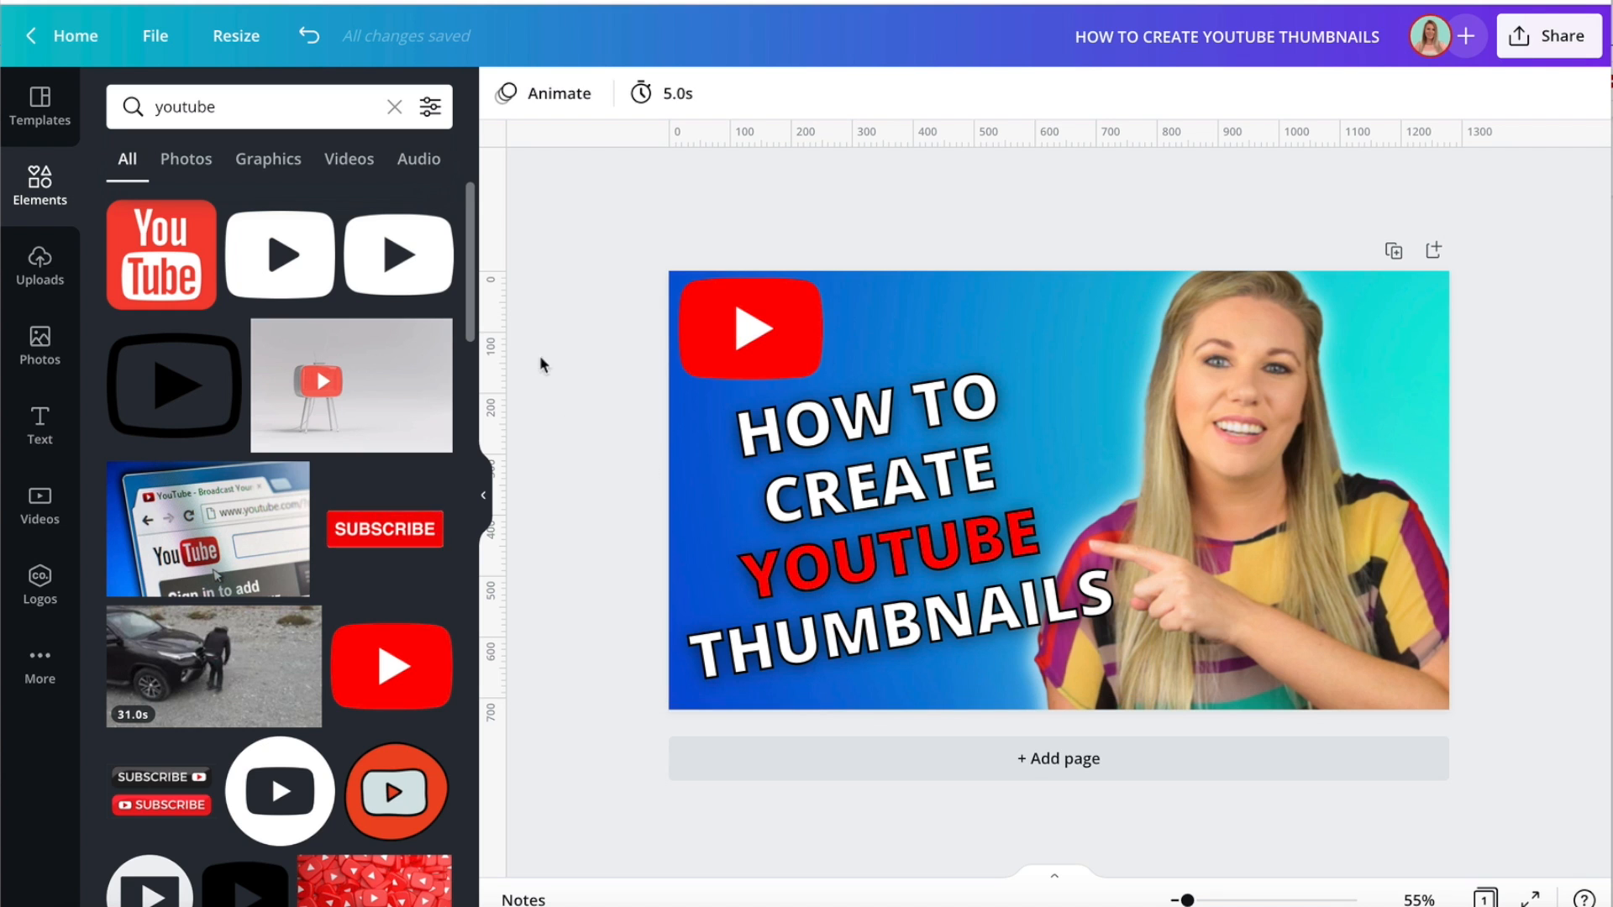
Add the solid rounded play-button graphic from the YouTube search results and move it up over the heading's upper line.
left_click(745, 331)
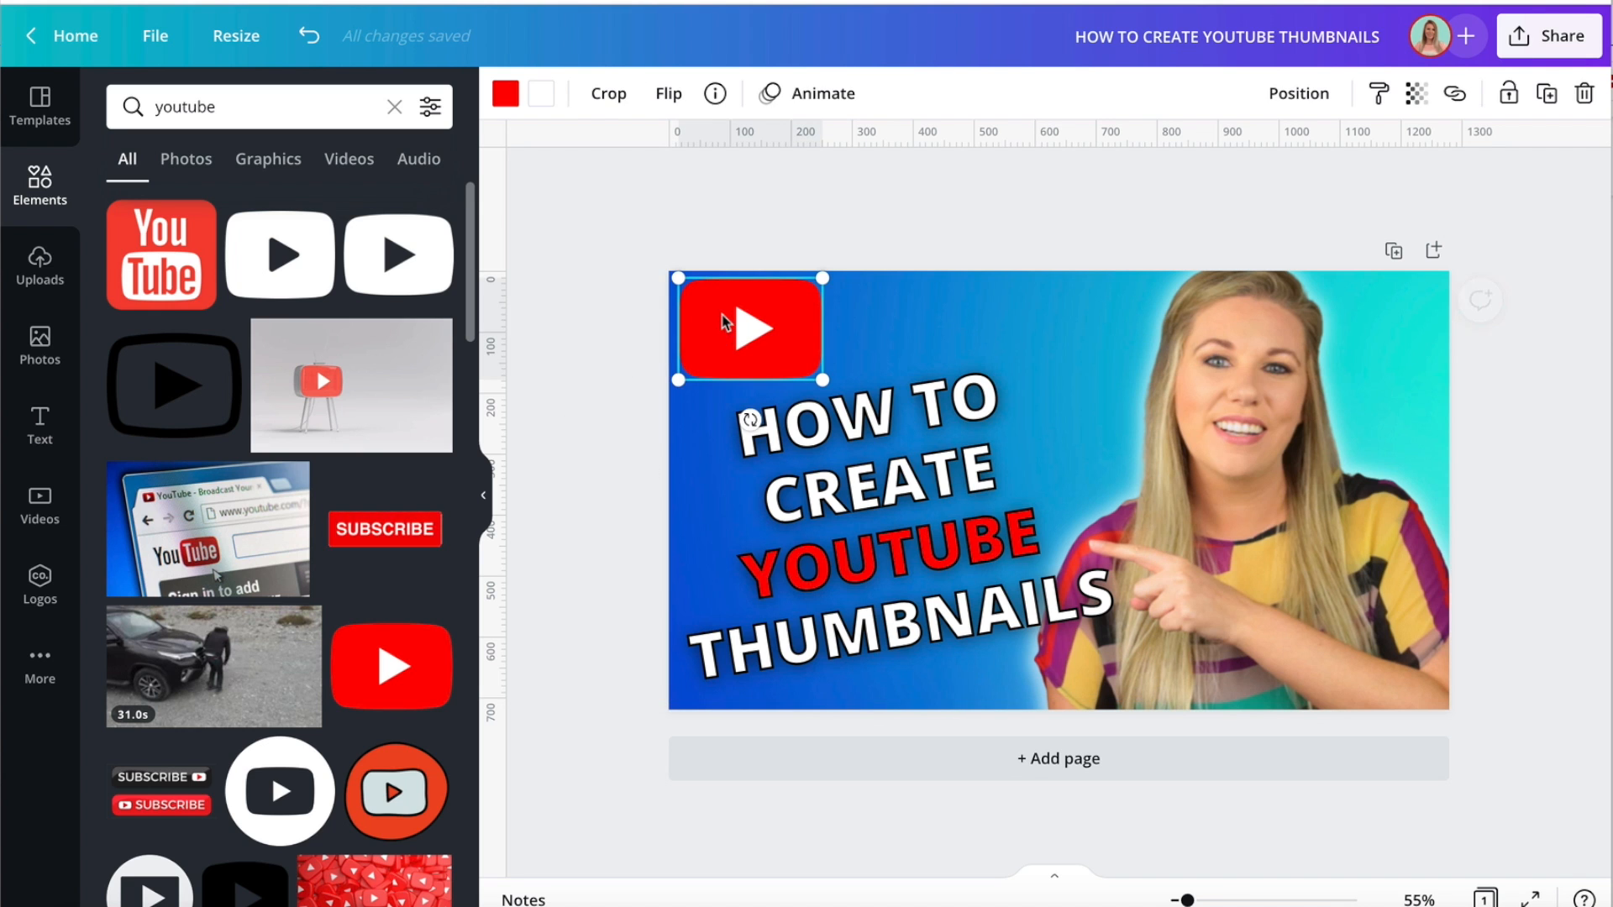
left_click(293, 267)
left_click_drag(1040, 540, 1007, 439)
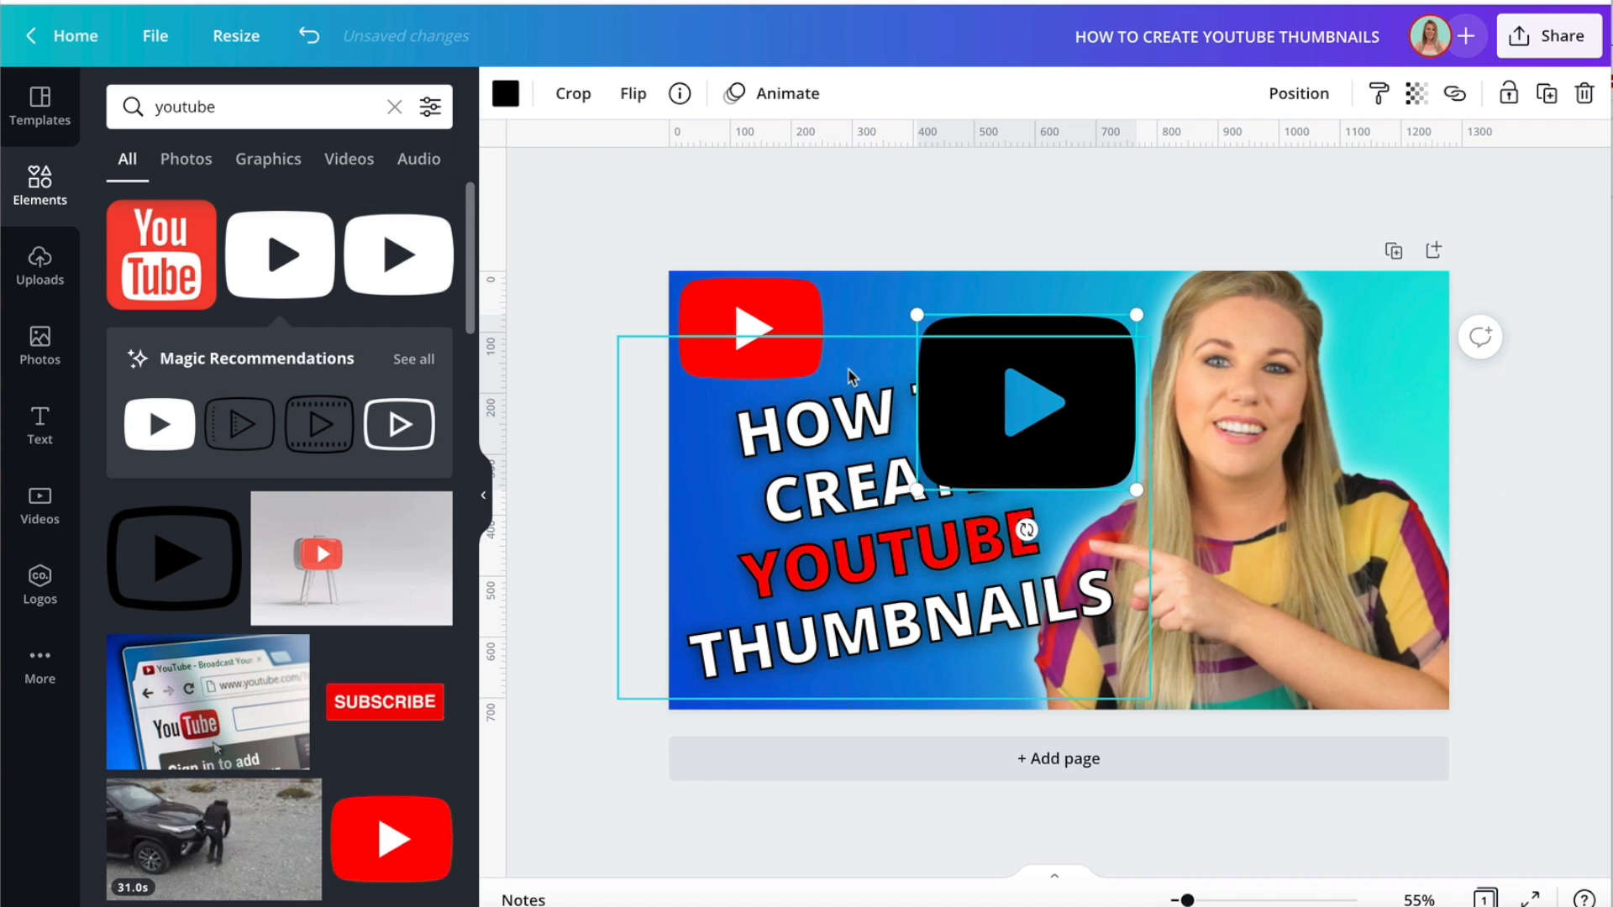
Delete the red YouTube logo from the thumbnail's upper-left corner and shrink the black play-button graphic.
left_click(766, 323)
key("Delete")
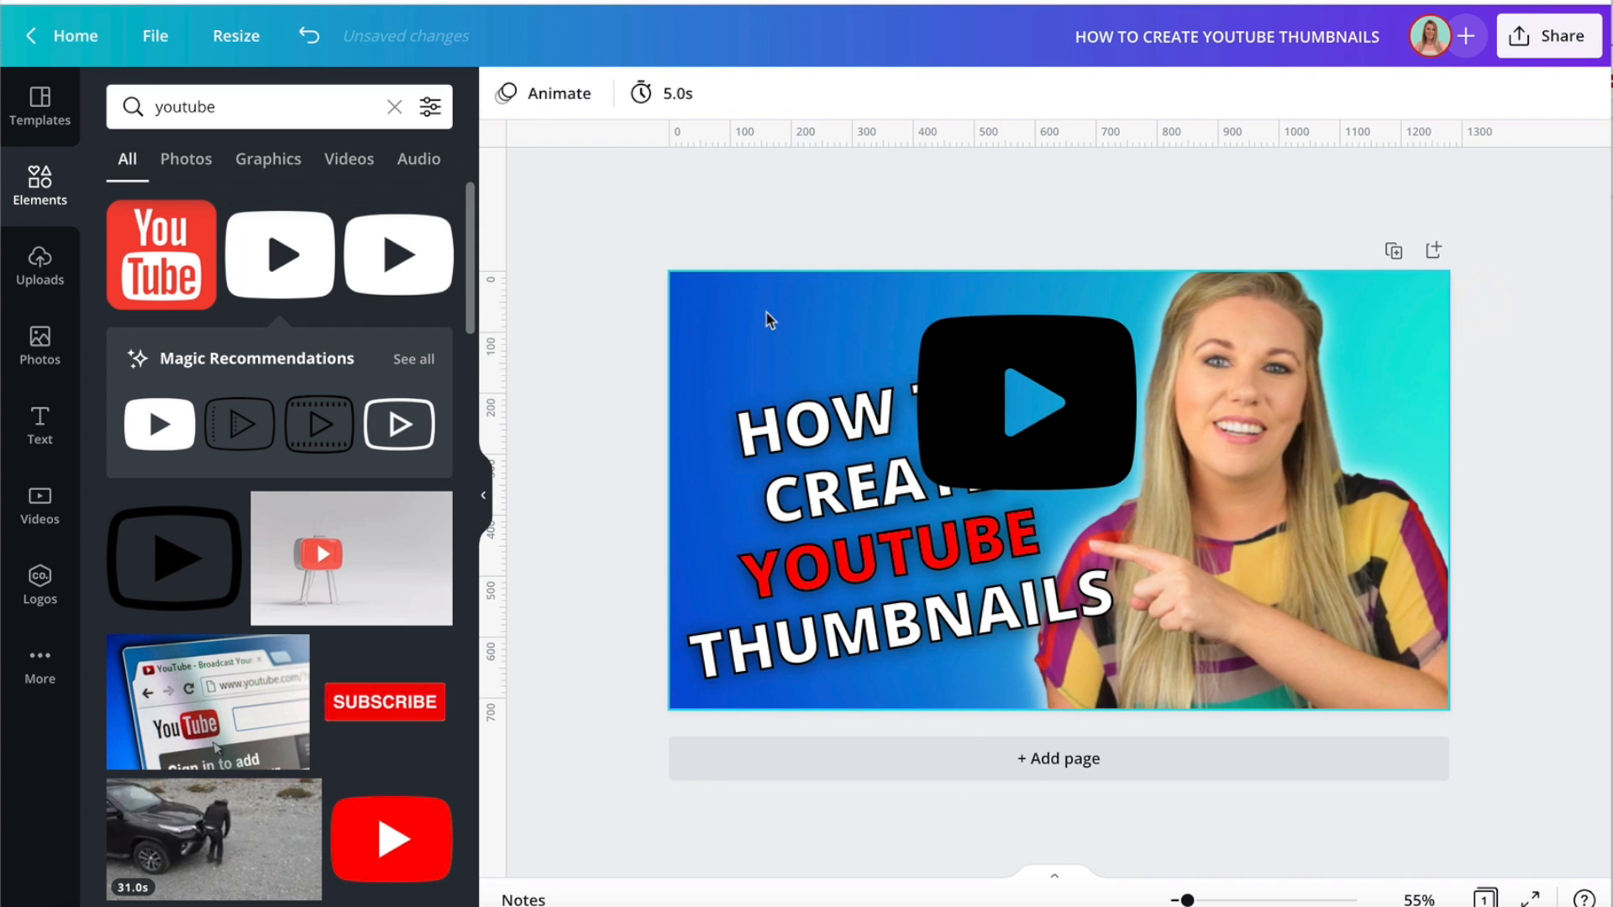
left_click_drag(1126, 475, 1042, 363)
Duplicate the black play button, place the copy in the thumbnail's upper-left corner and recolour it white.
left_click(1545, 95)
left_click(714, 334)
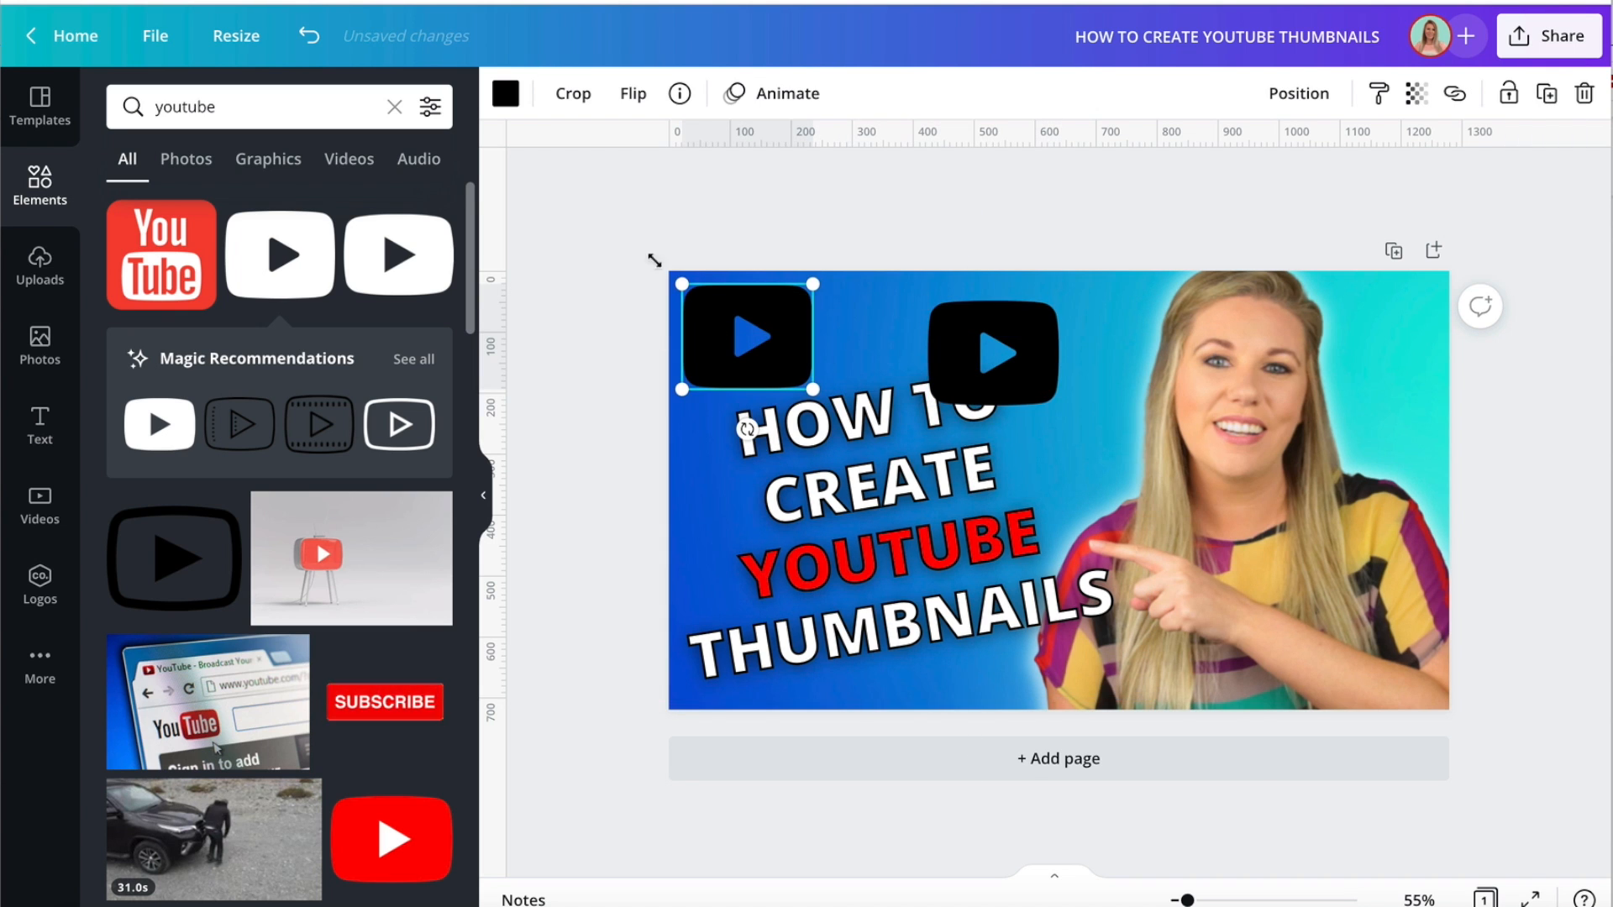
left_click(505, 94)
left_click(308, 210)
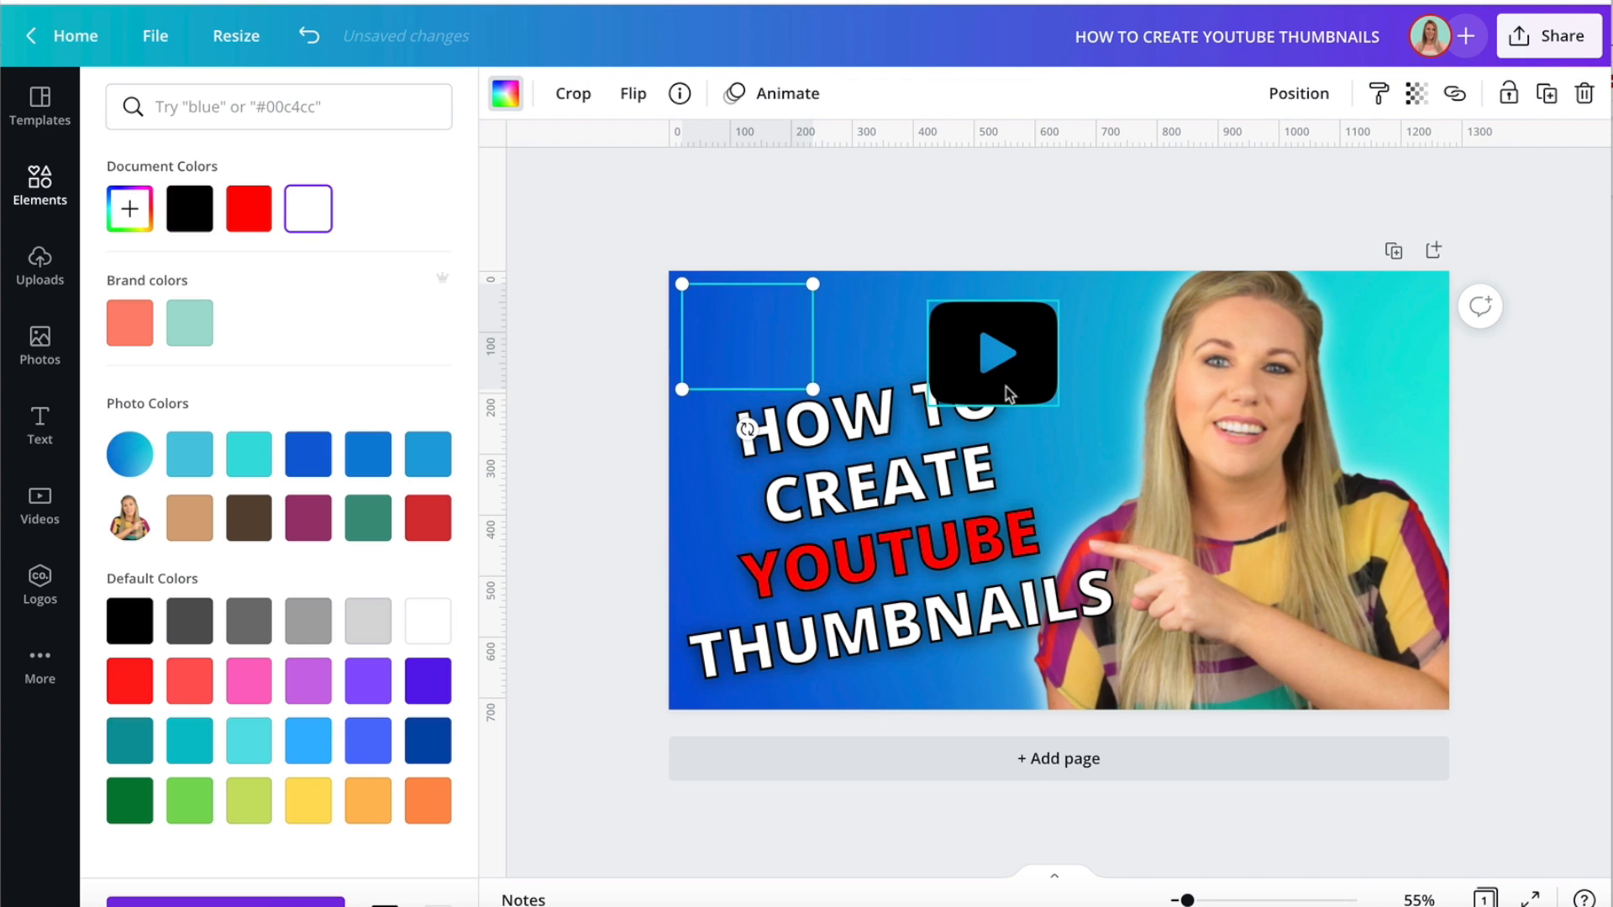
Place the black play button over the white copy, slightly smaller, and nudge it to centre it as an inset with a white border.
left_click_drag(1034, 381, 807, 386)
key("Right")
key("Right")
key("Right")
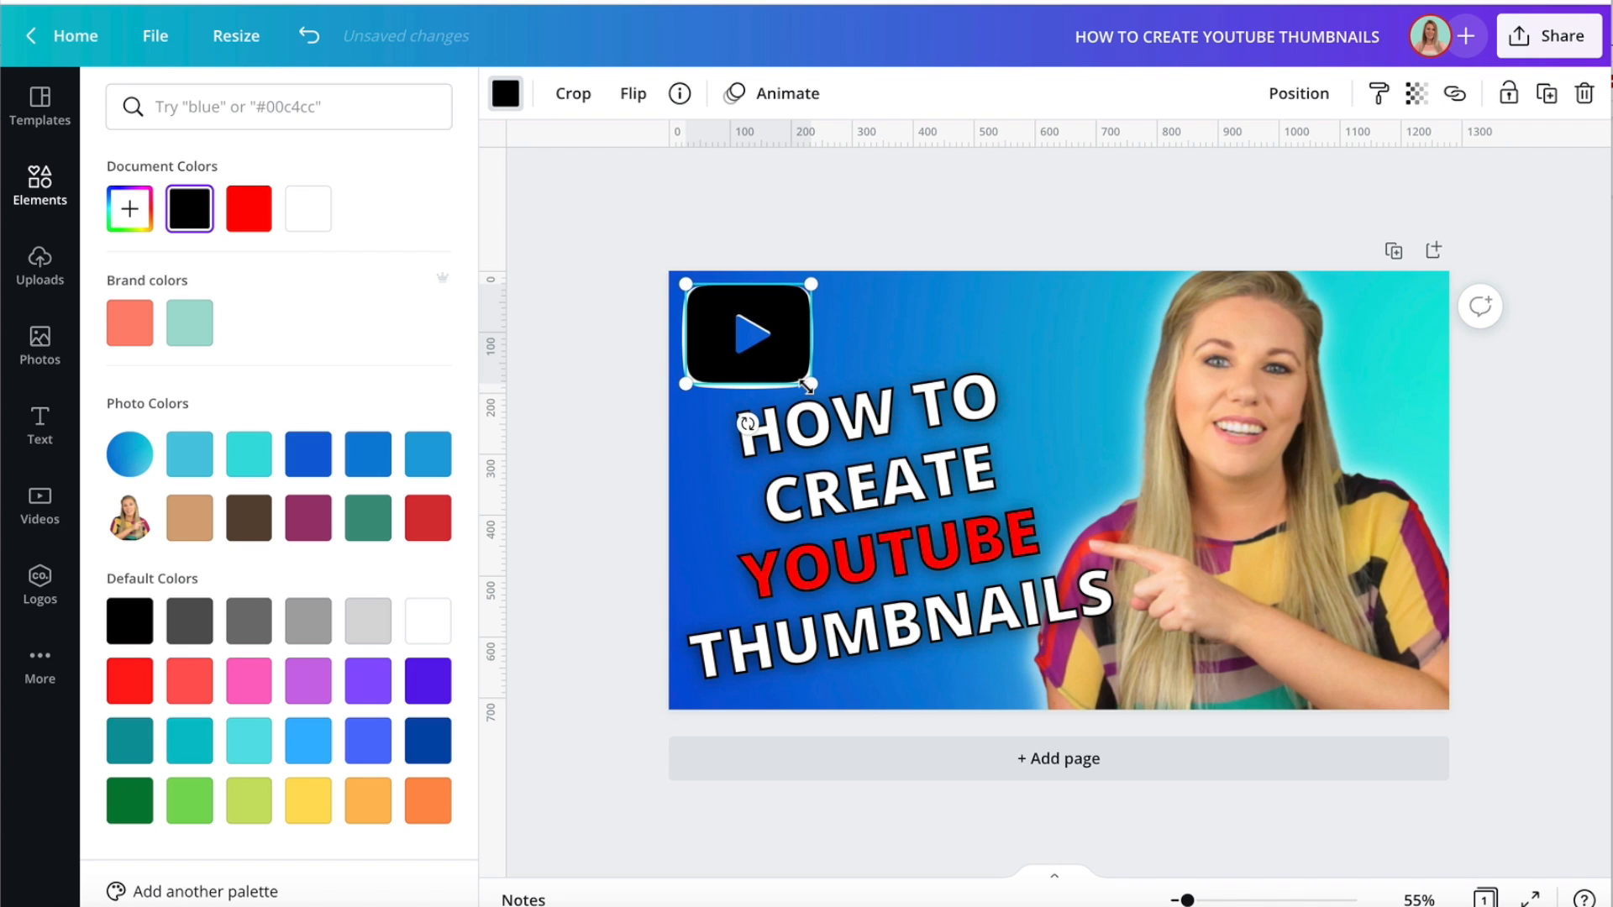
key("Up")
key("Down")
key("Down")
key("Down")
key("Down")
key("Down")
key("Down")
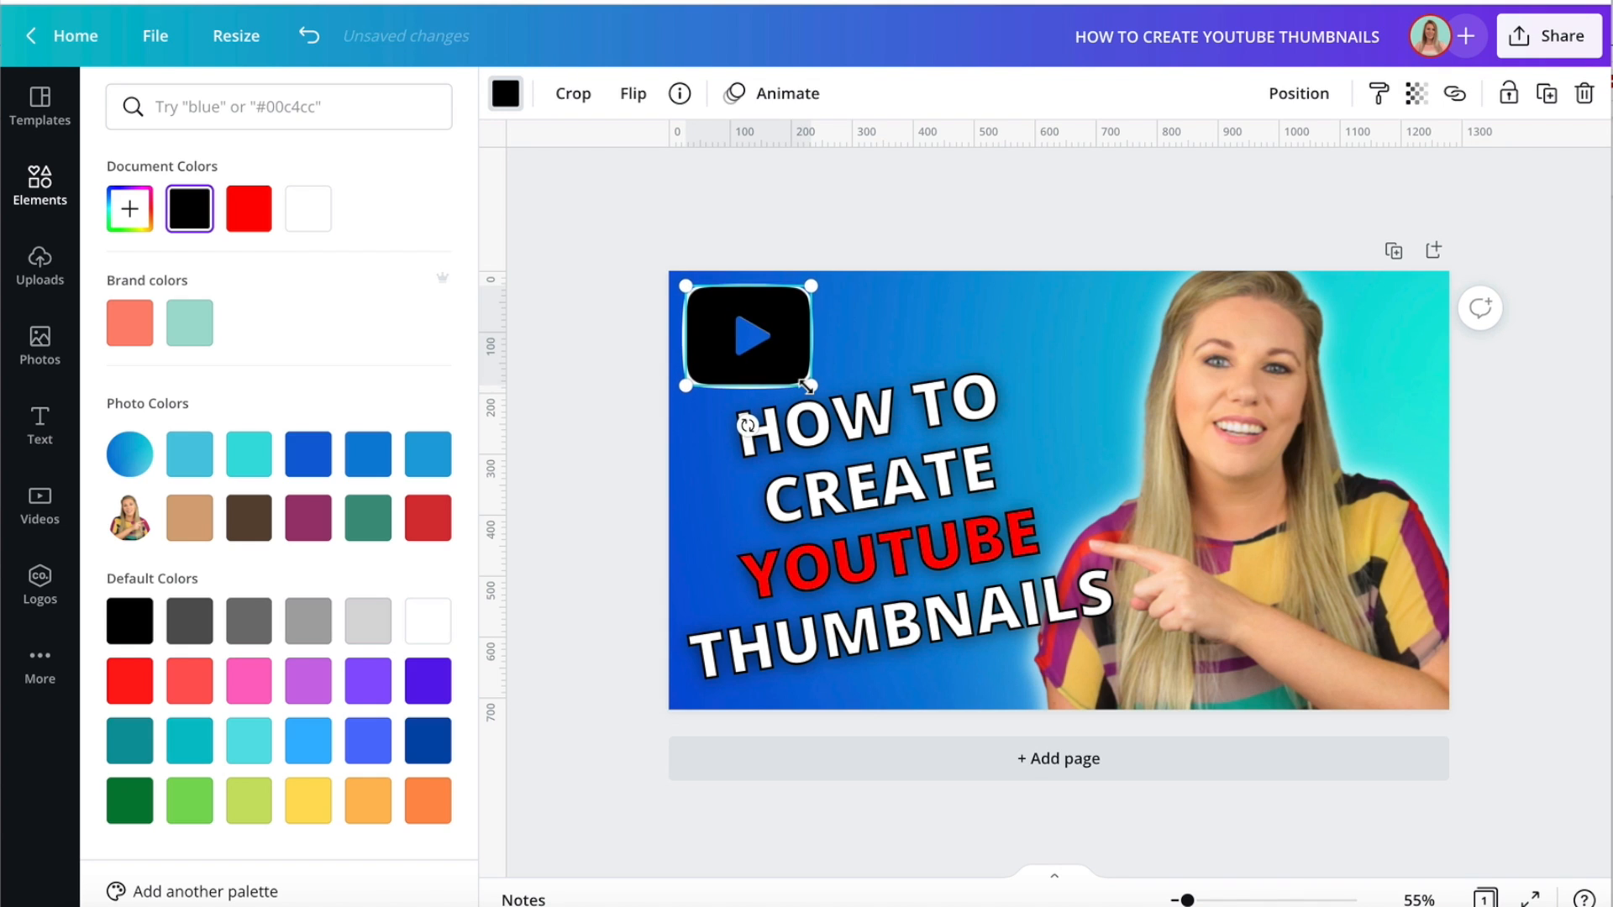
left_click(622, 354)
left_click(612, 355)
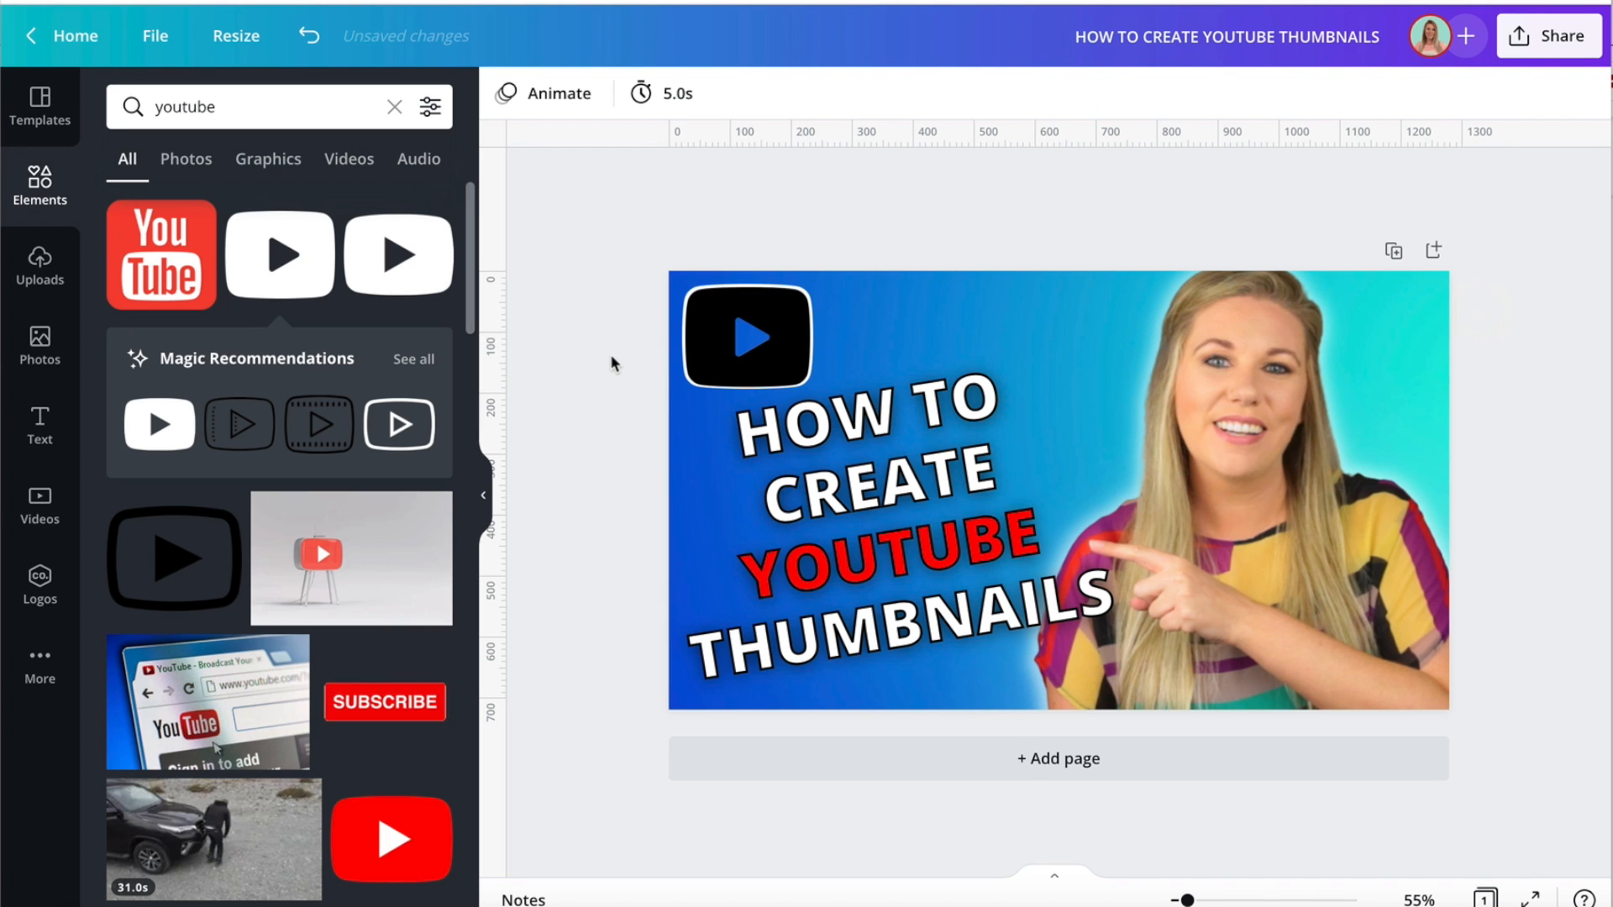
Recolour the black play button on top of the white copy with the document's red.
left_click(689, 360)
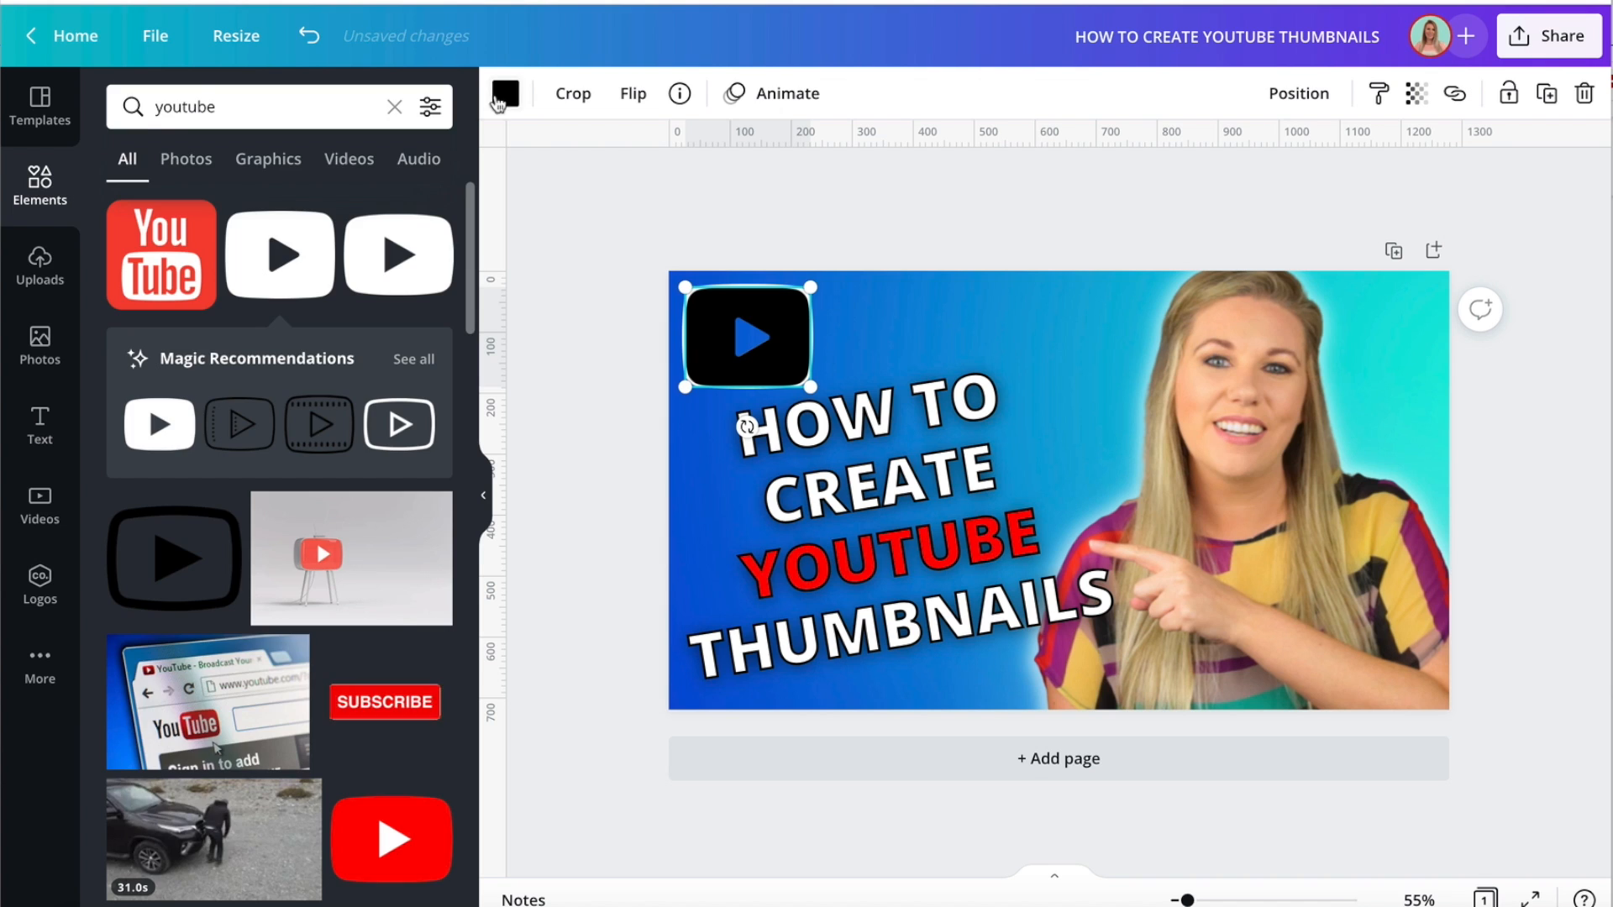
left_click(505, 93)
left_click(248, 209)
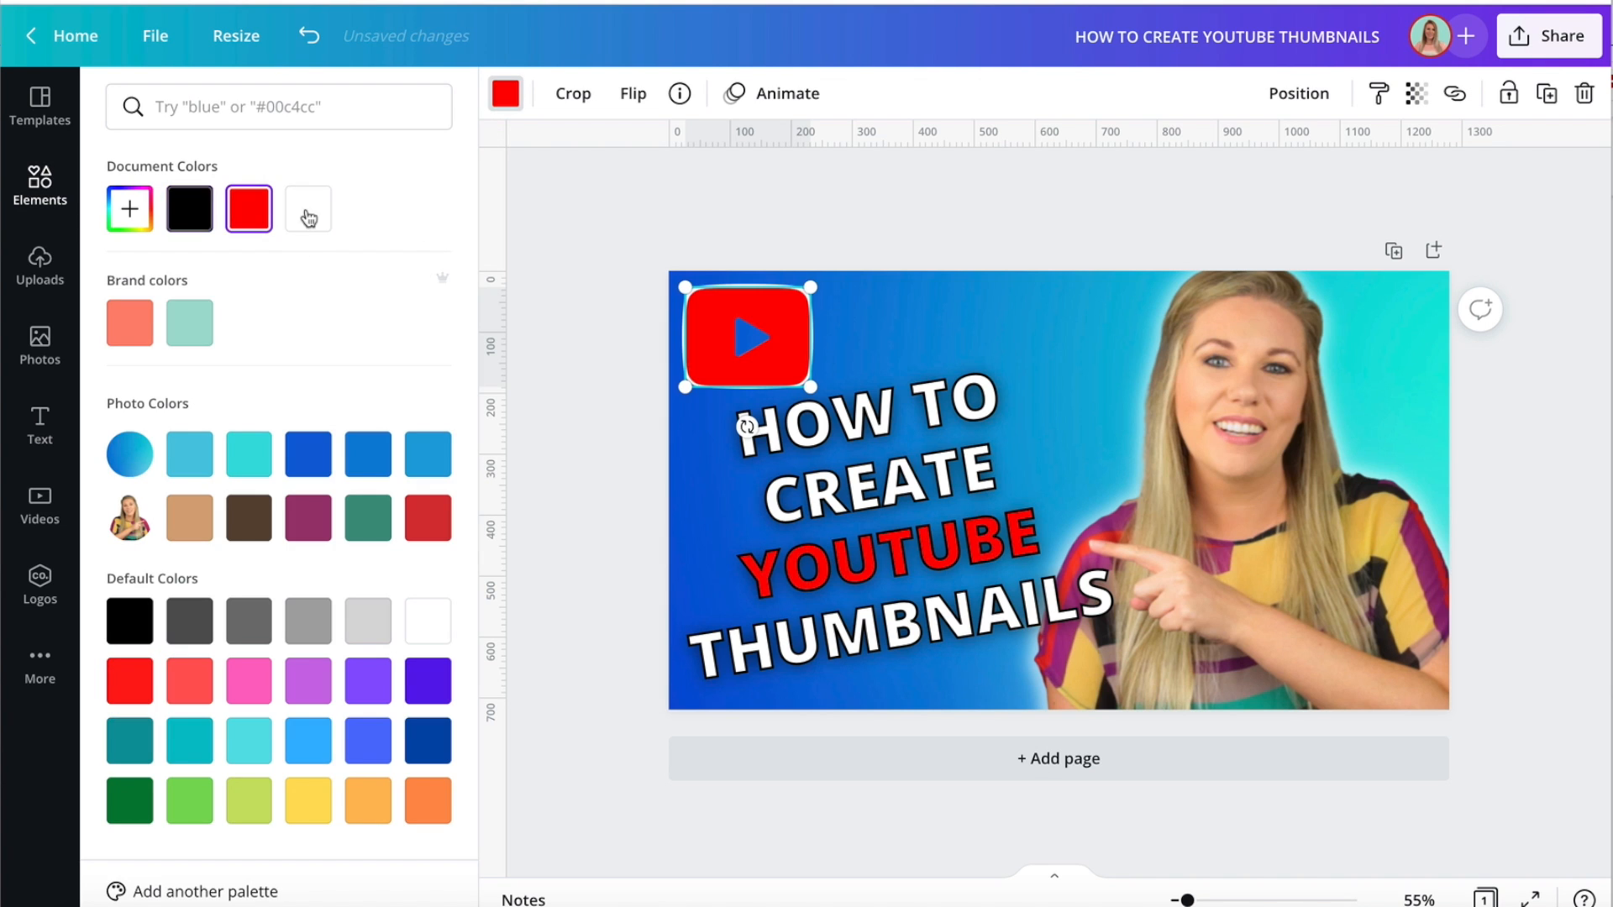
left_click(557, 280)
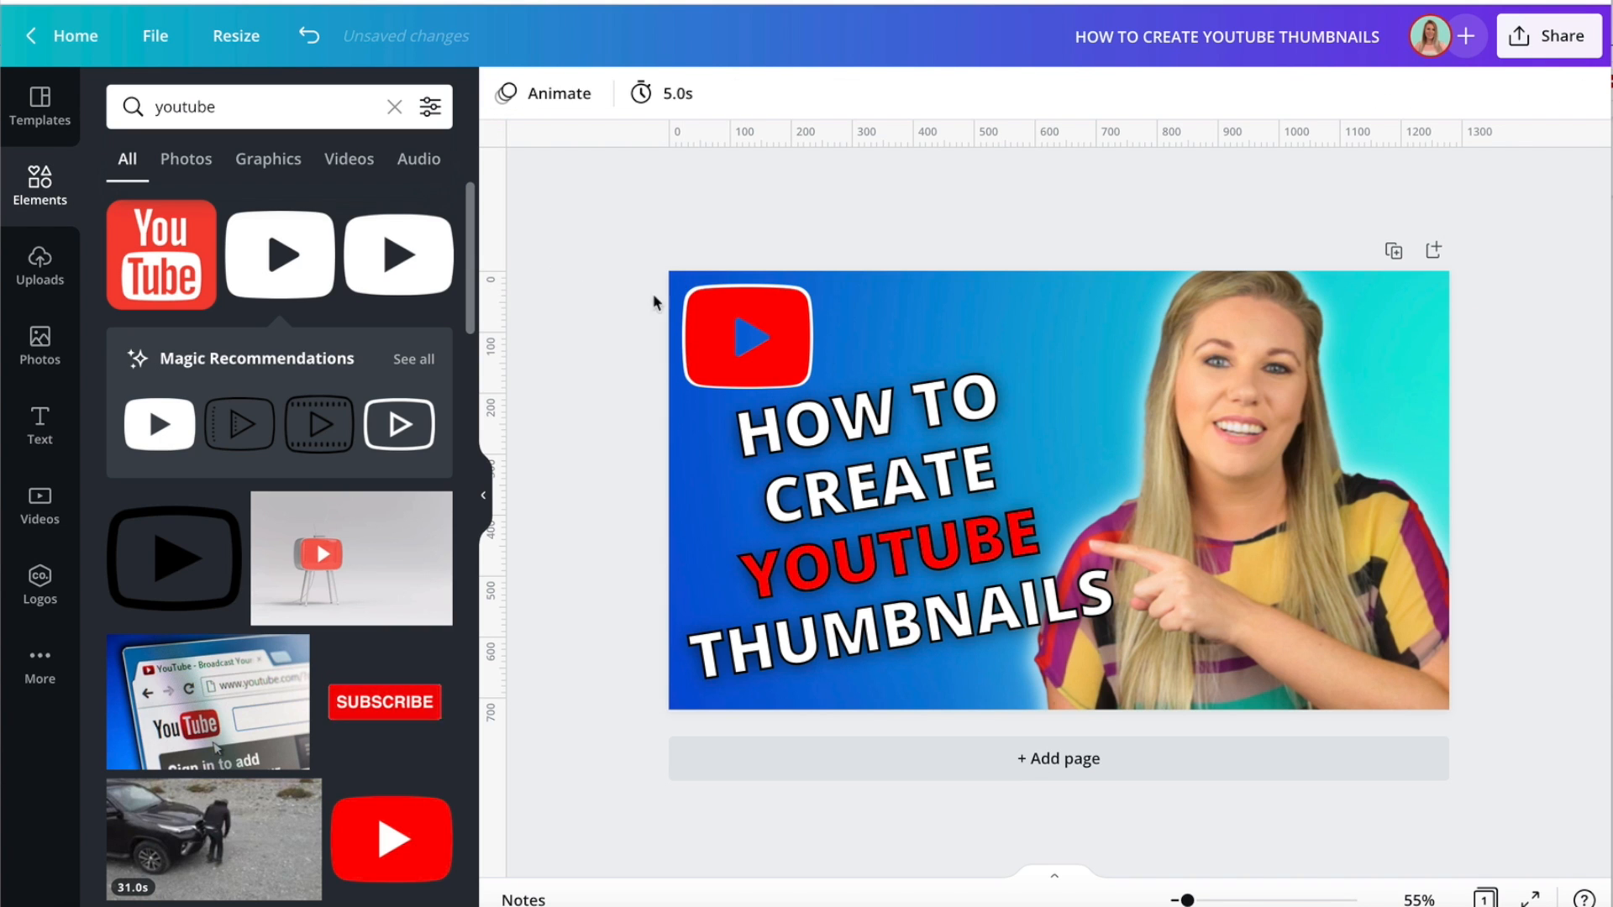
left_click(709, 312)
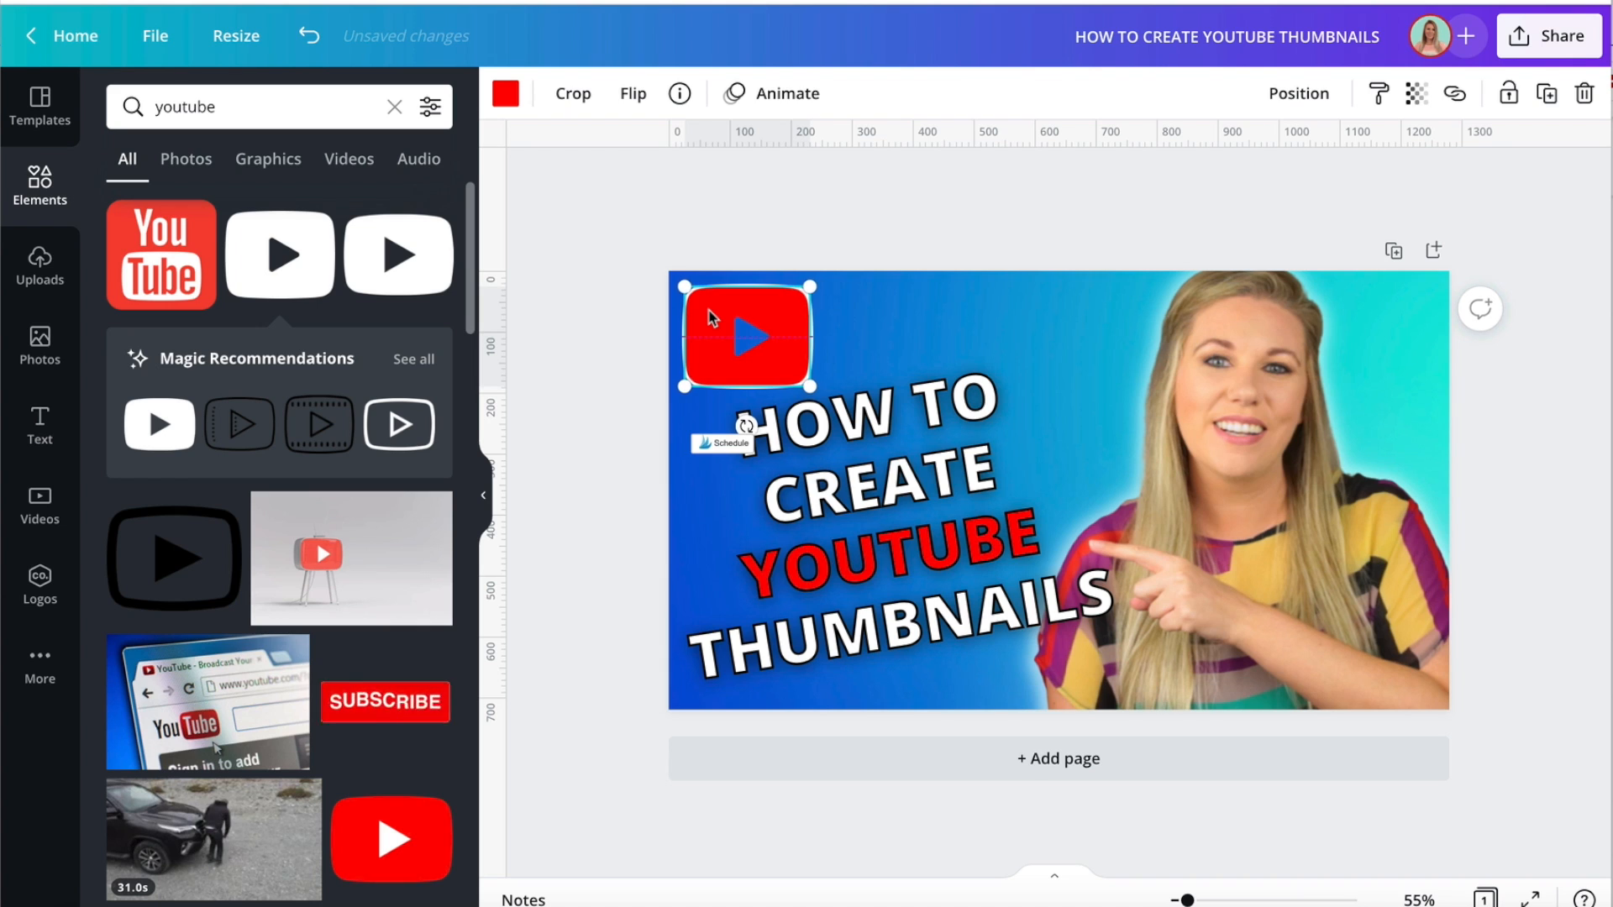
left_click(604, 327)
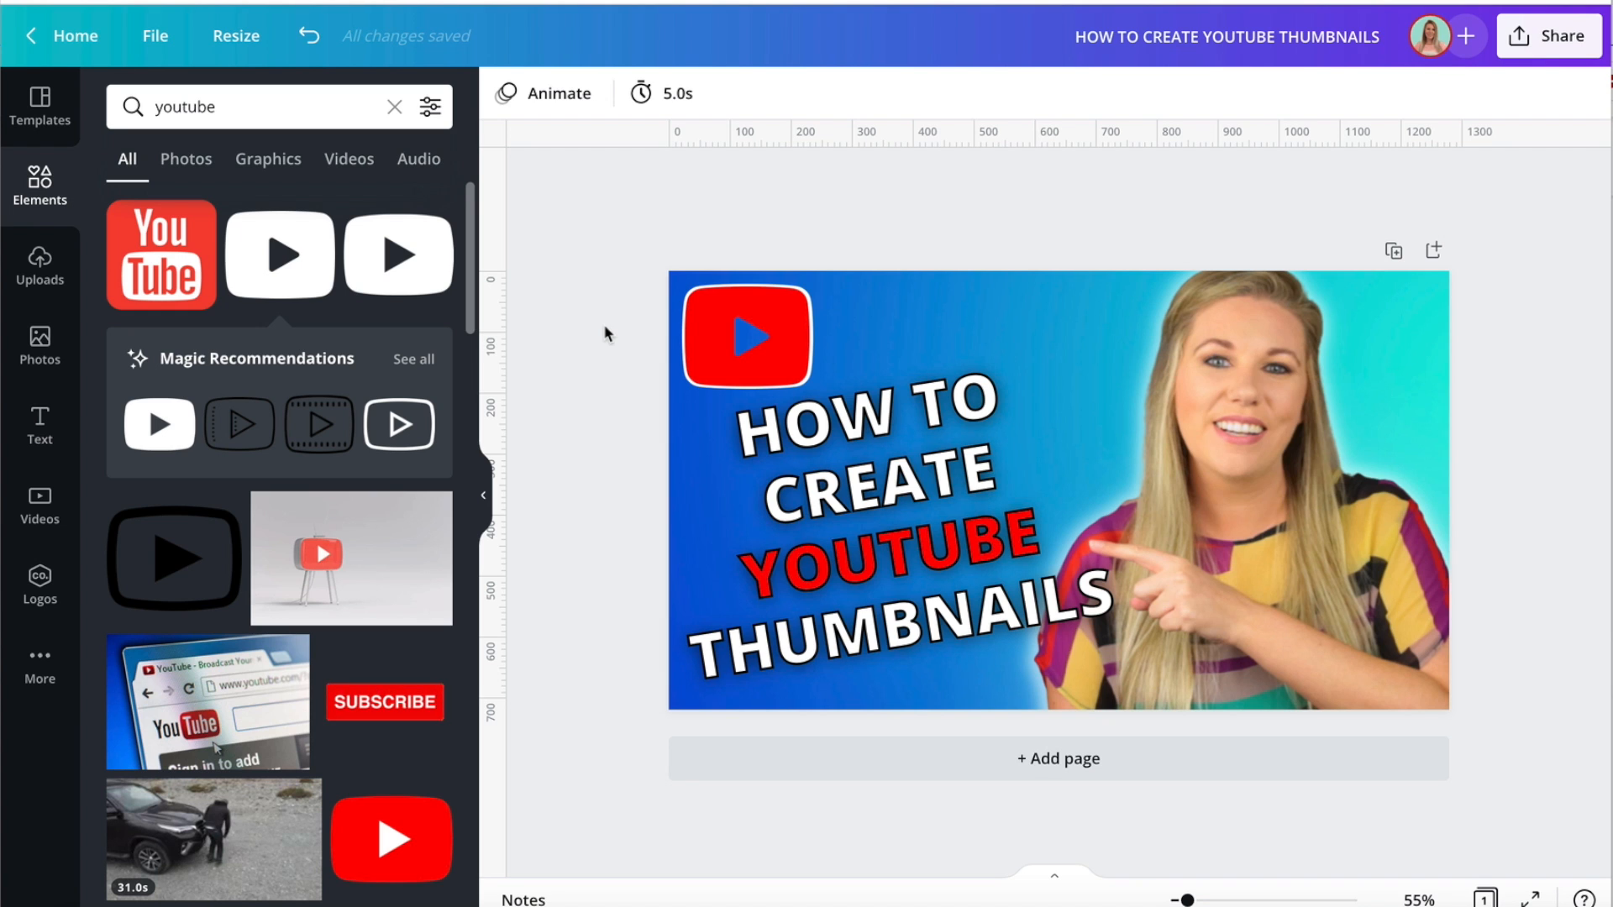
Move the heading slightly down to leave more space below the play-button logo.
left_click_drag(982, 482, 981, 499)
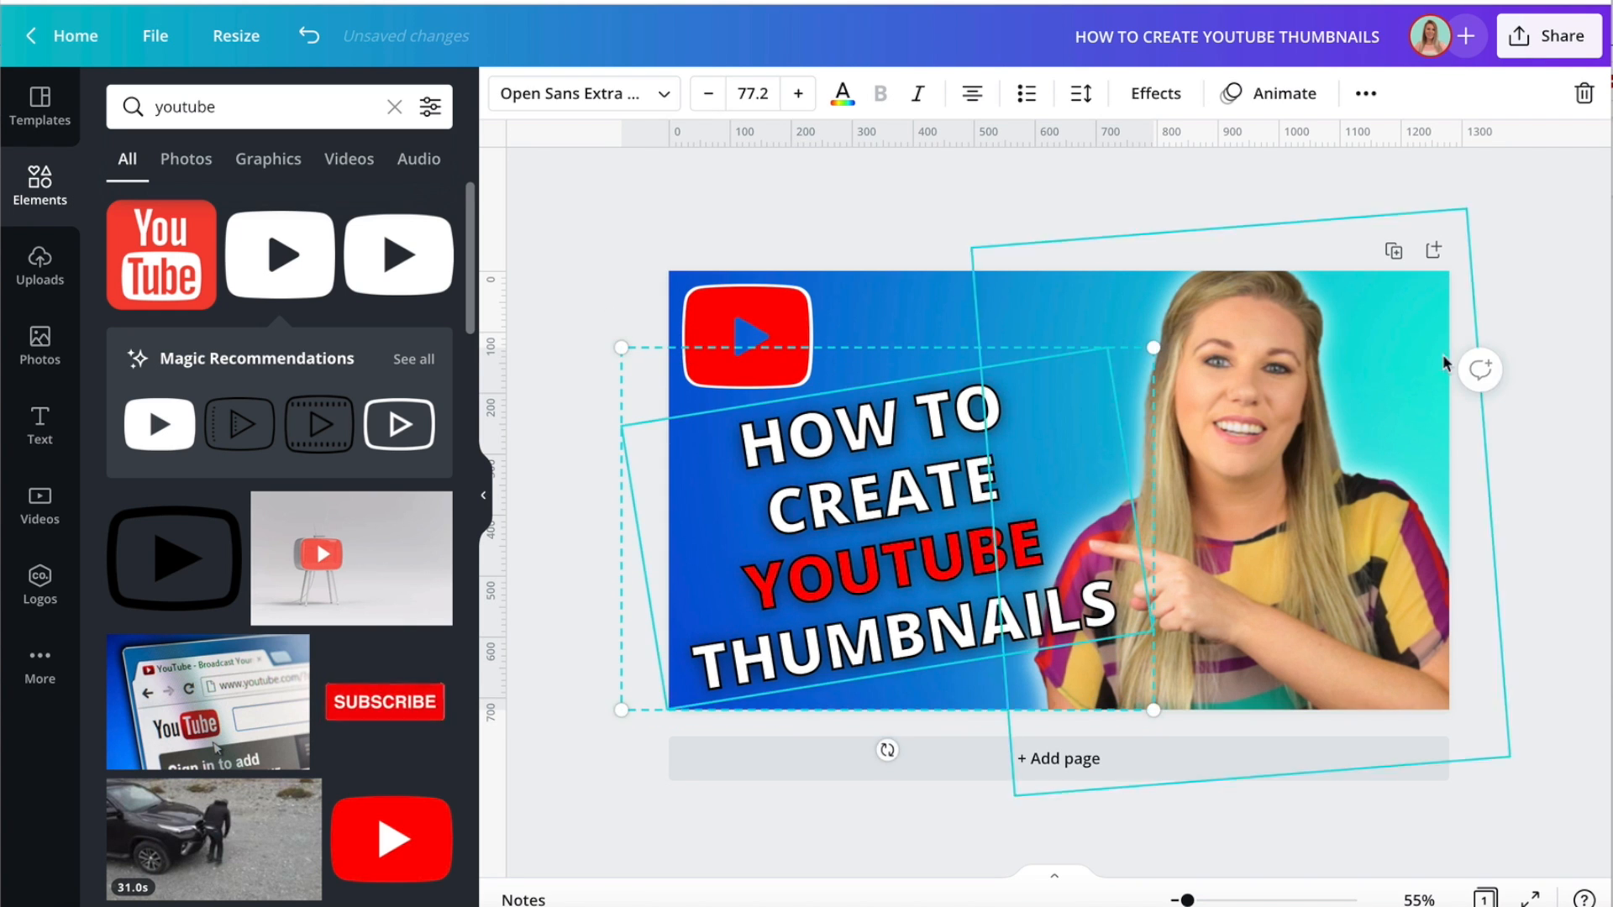
left_click(1537, 228)
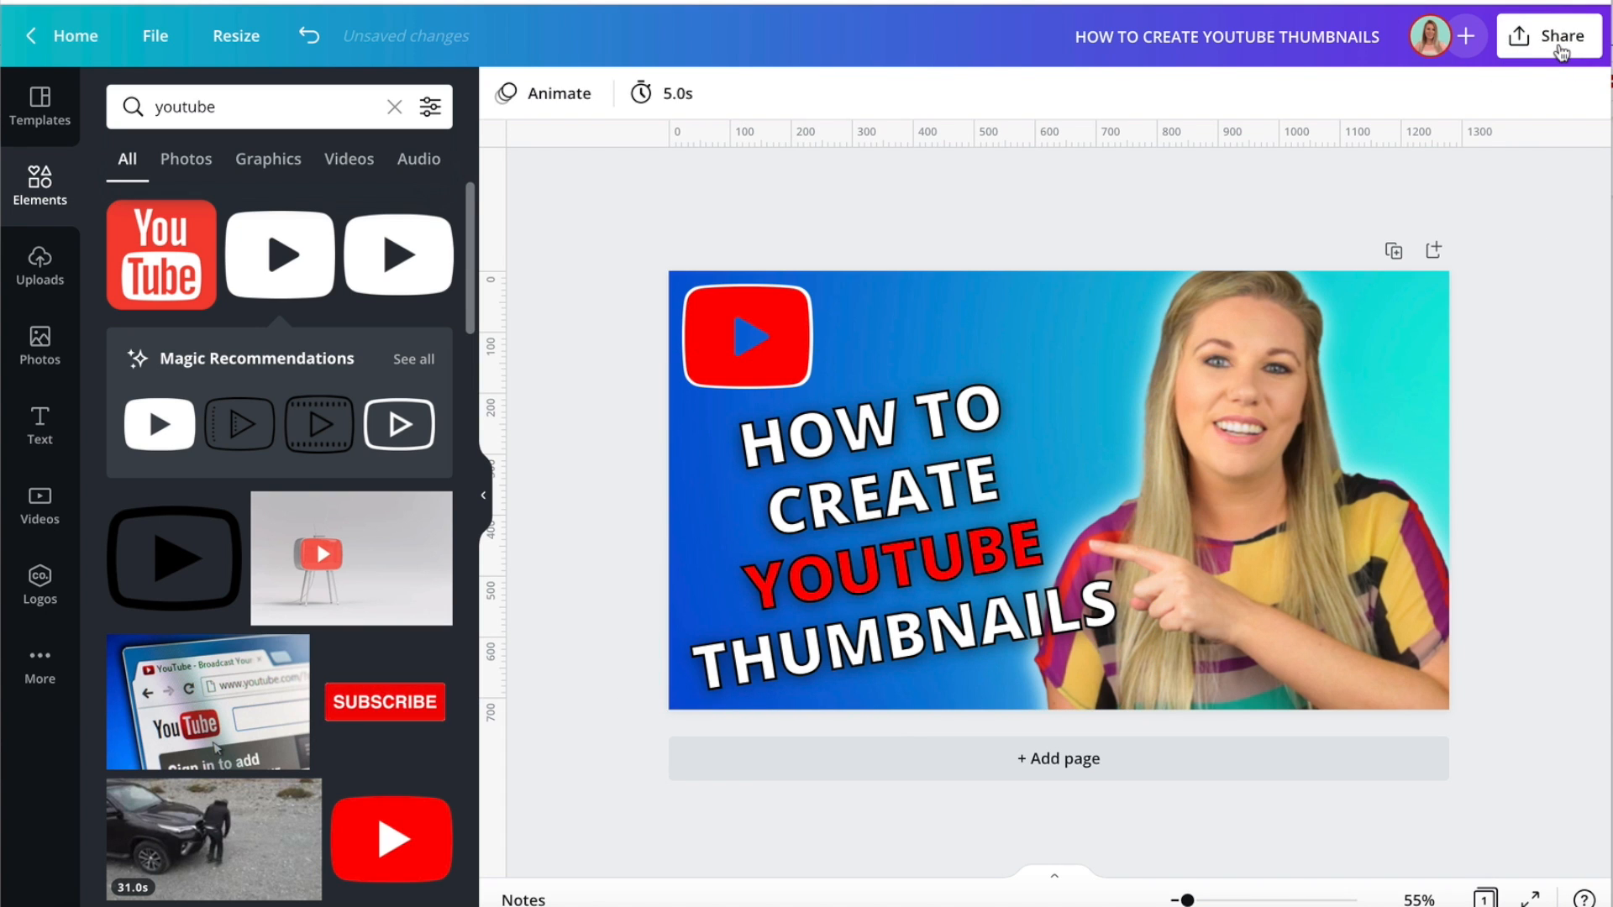
Download the thumbnail as a PNG at size × 1, 1280 × 720 px.
left_click(1560, 52)
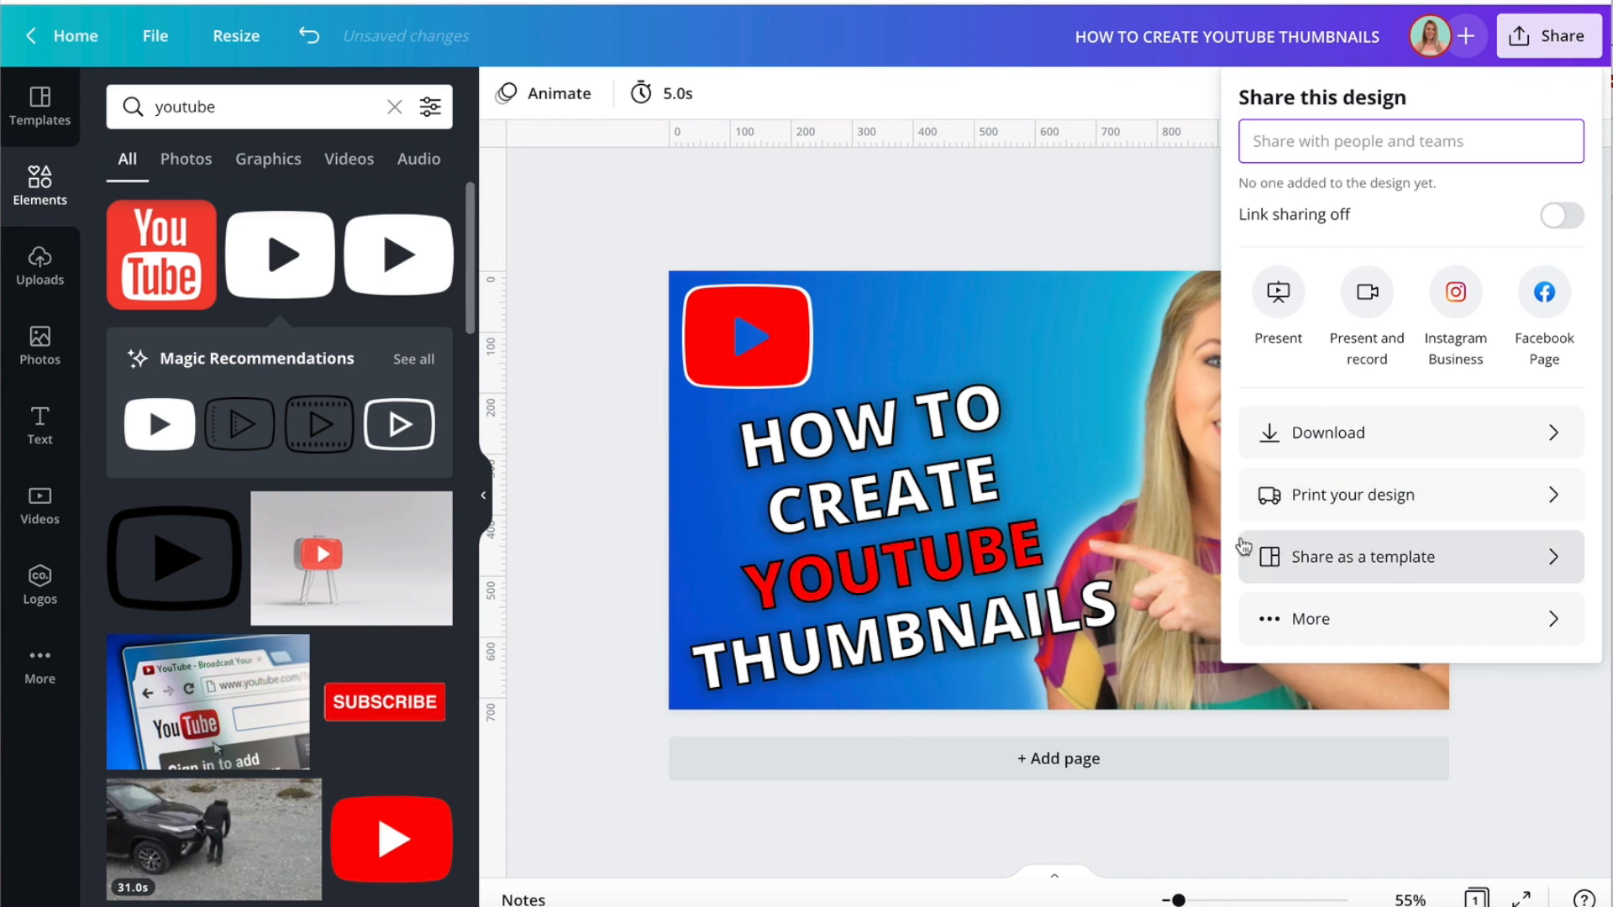
left_click(1319, 437)
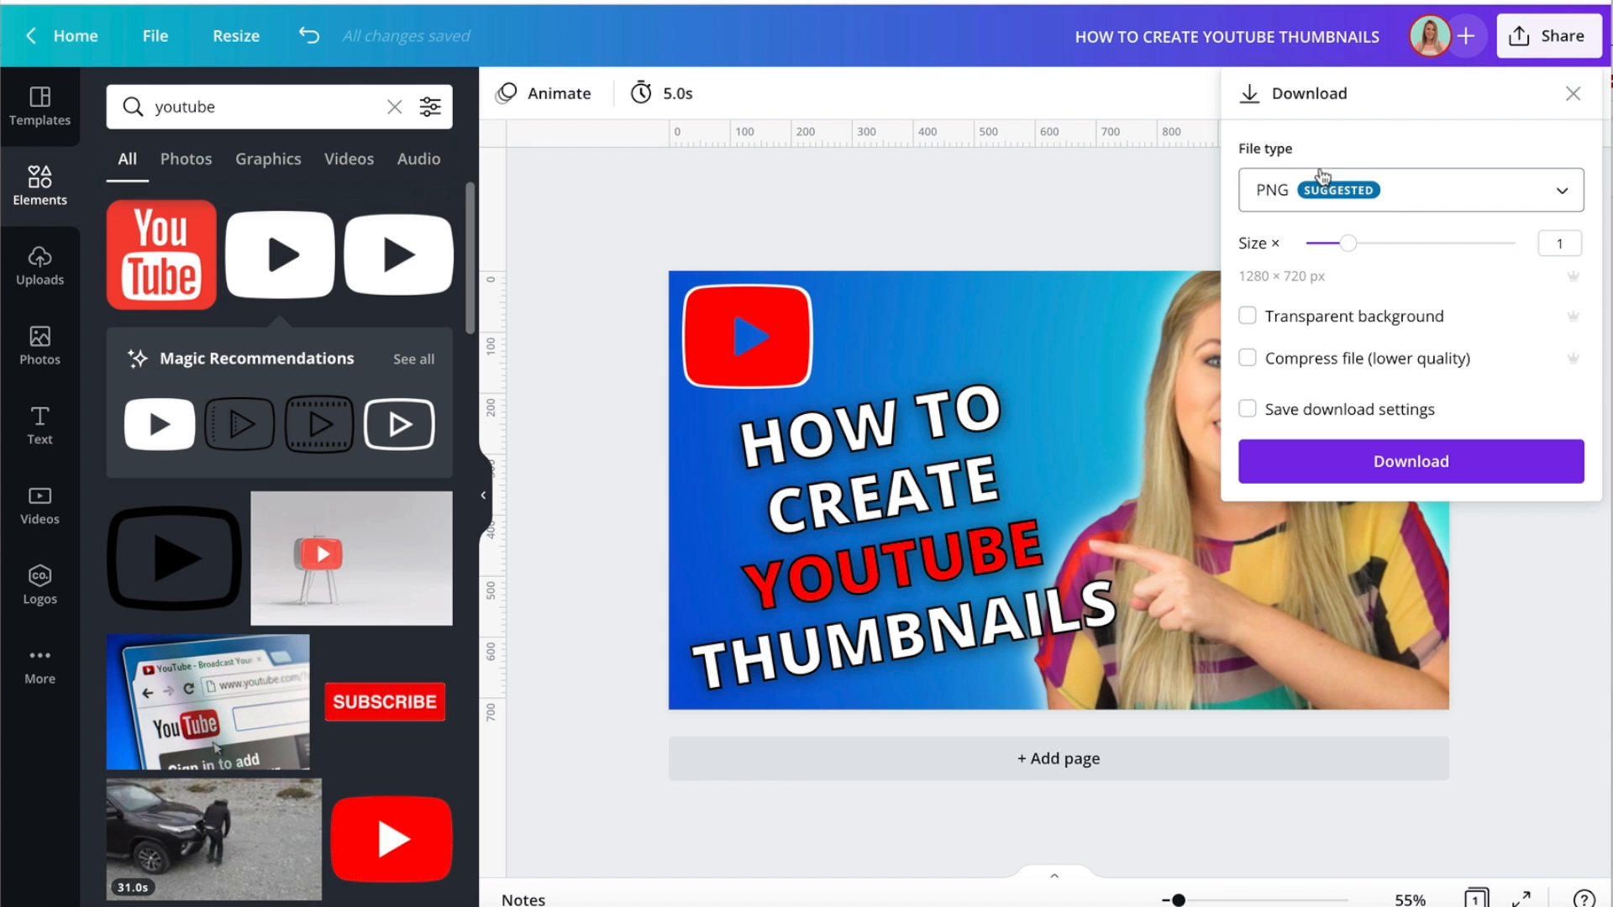
left_click(1360, 469)
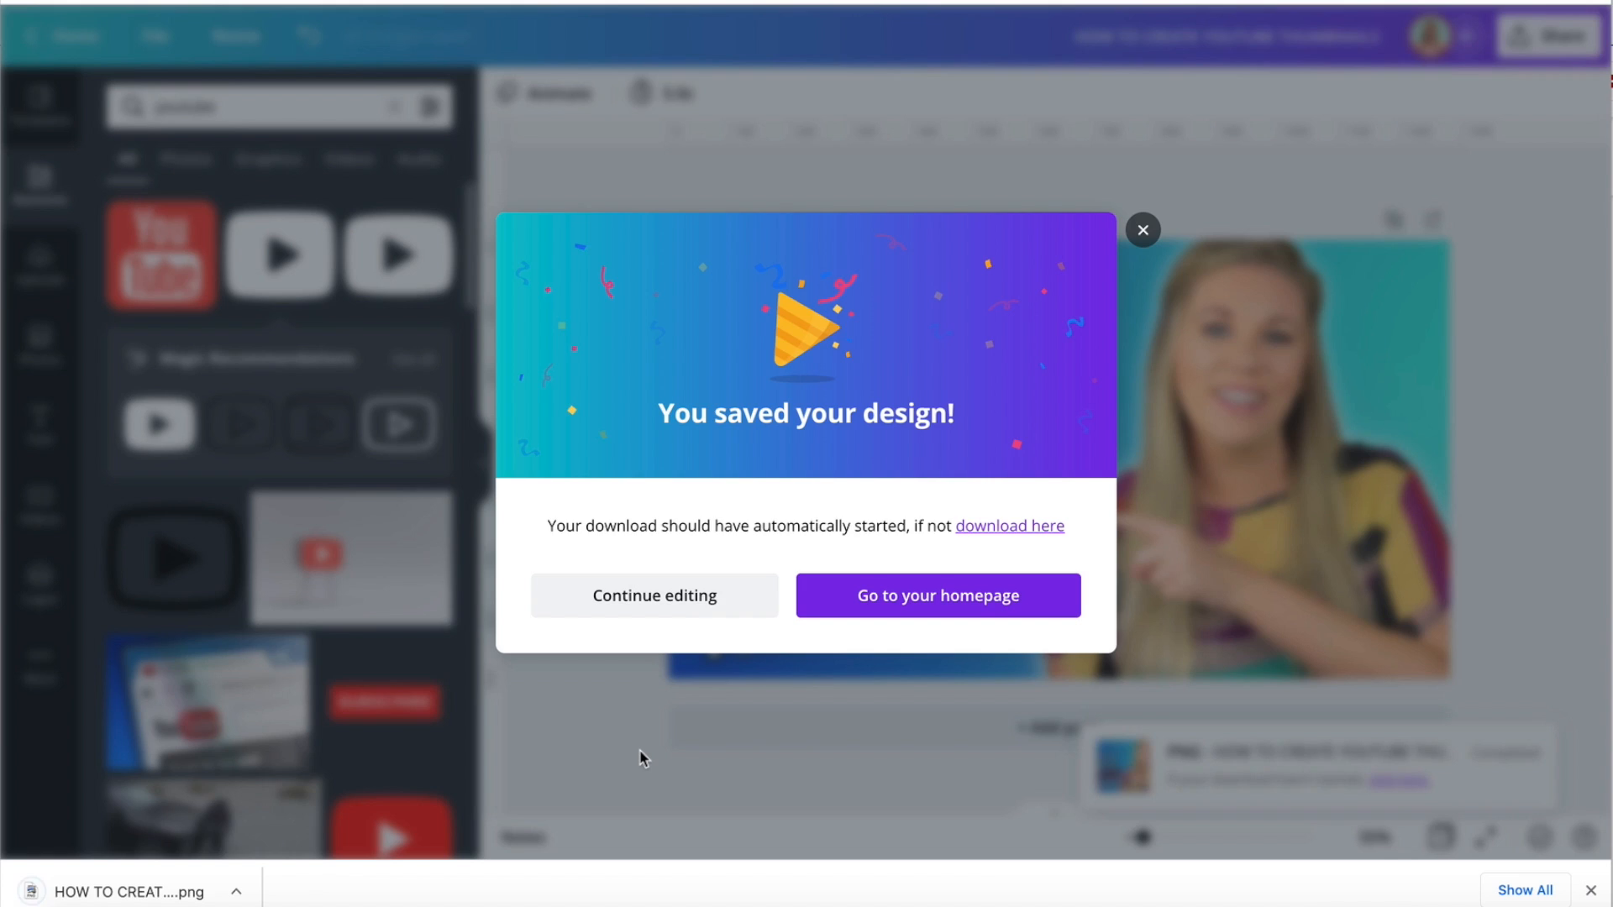
left_click(641, 754)
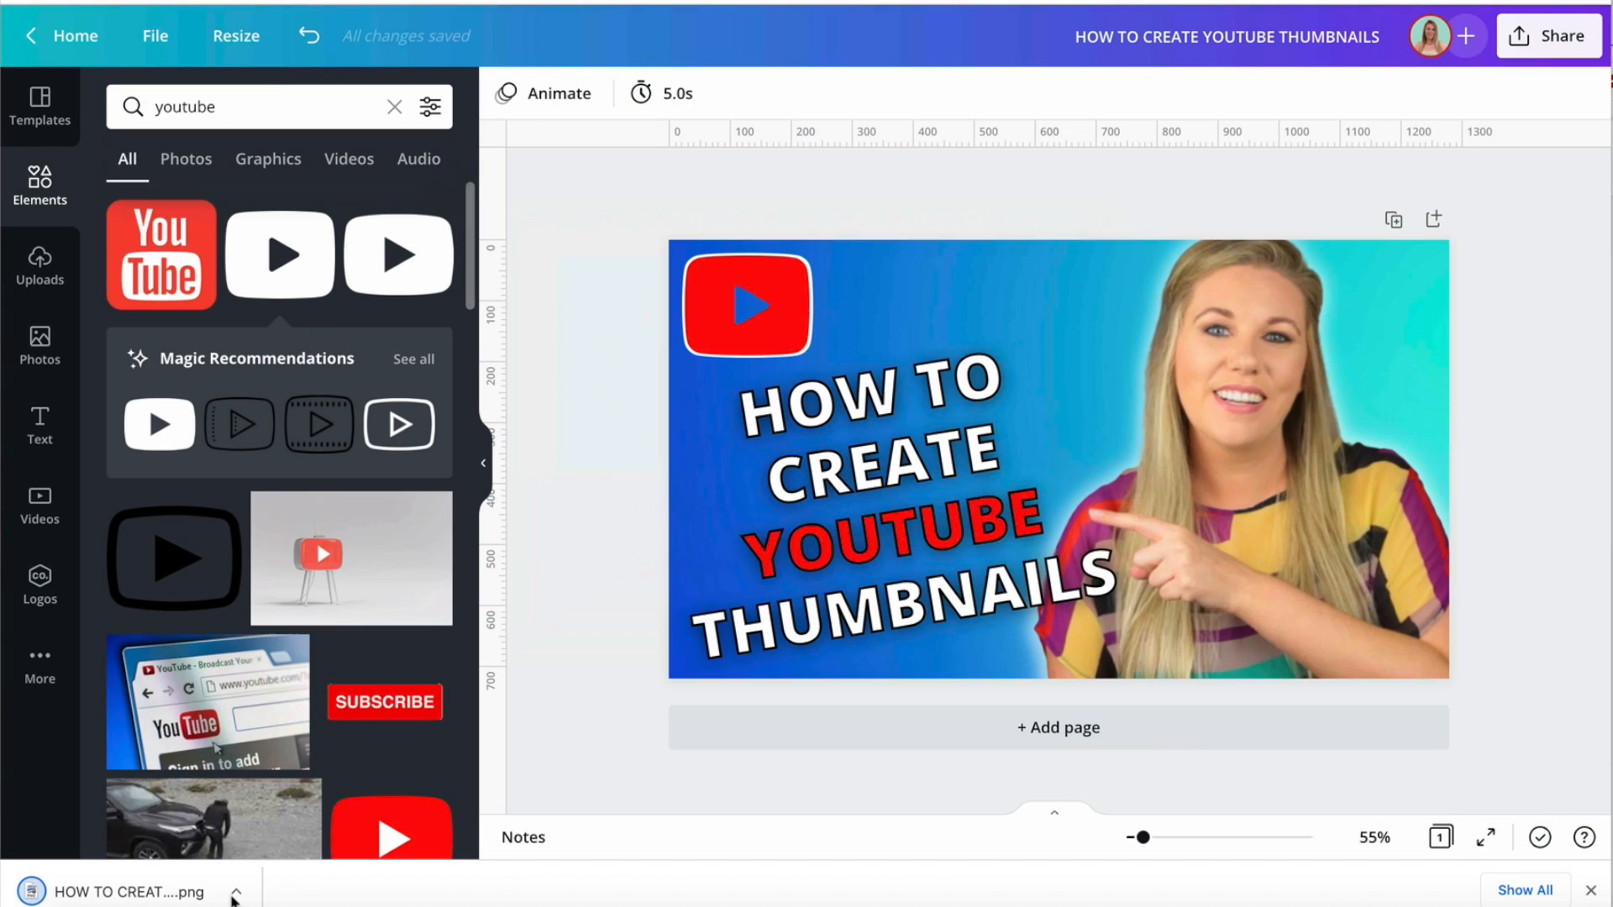
Open the downloaded HOW TO CREATE YOUTUBE THUMBNAILS.png in the image viewer, fit its window on screen to review the thumbnail, and close it.
left_click(193, 894)
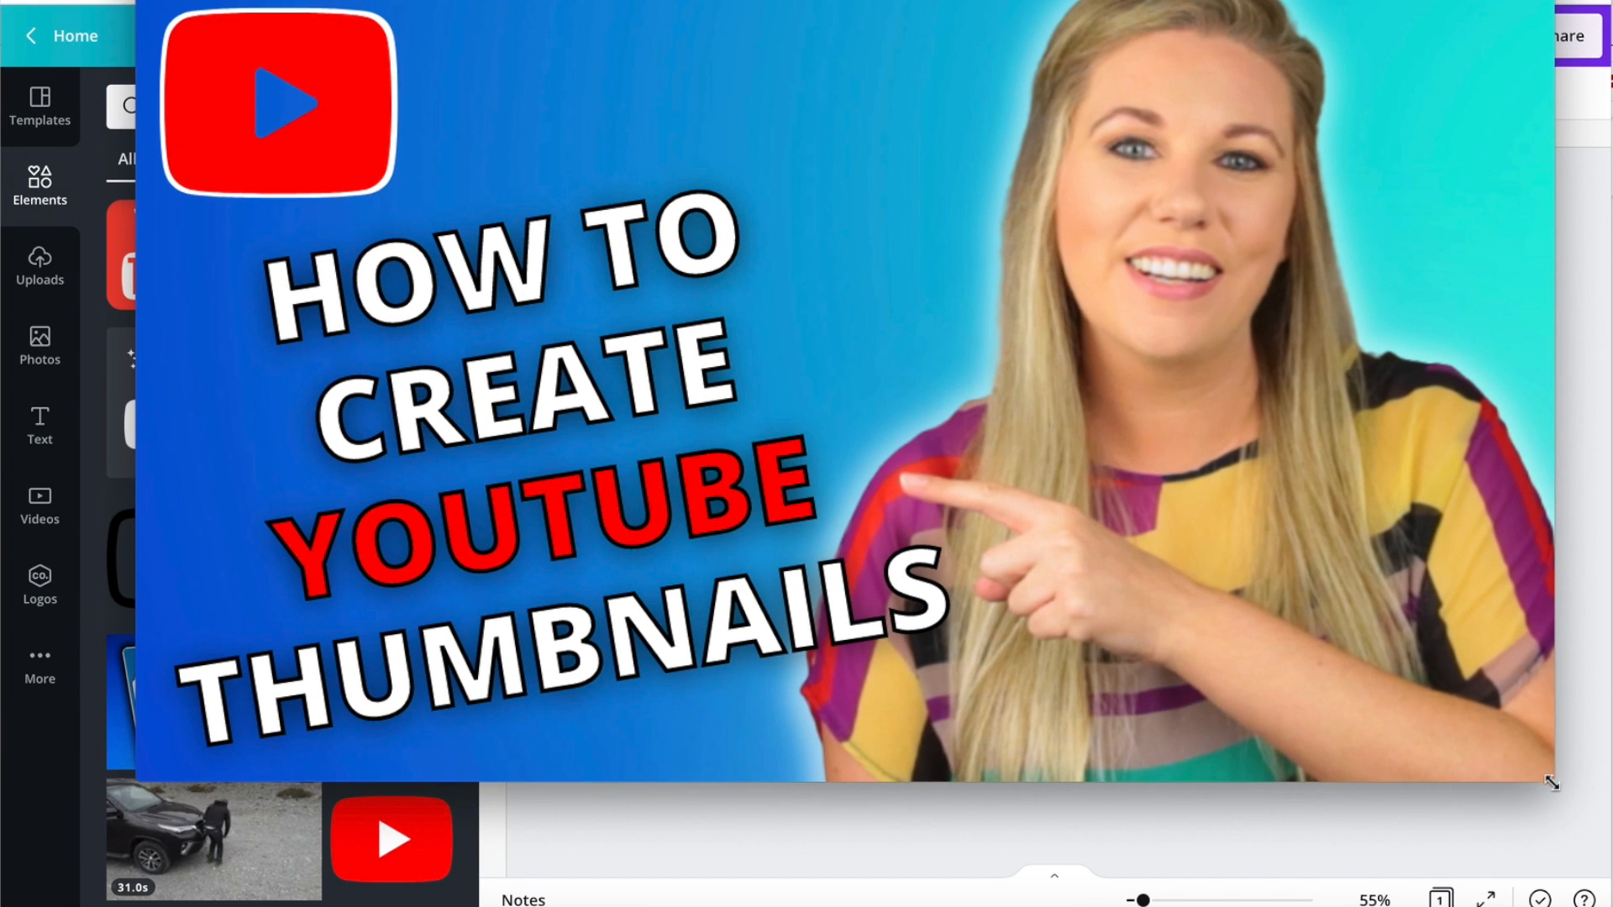
left_click_drag(1553, 783, 1283, 590)
left_click_drag(724, 0, 861, 25)
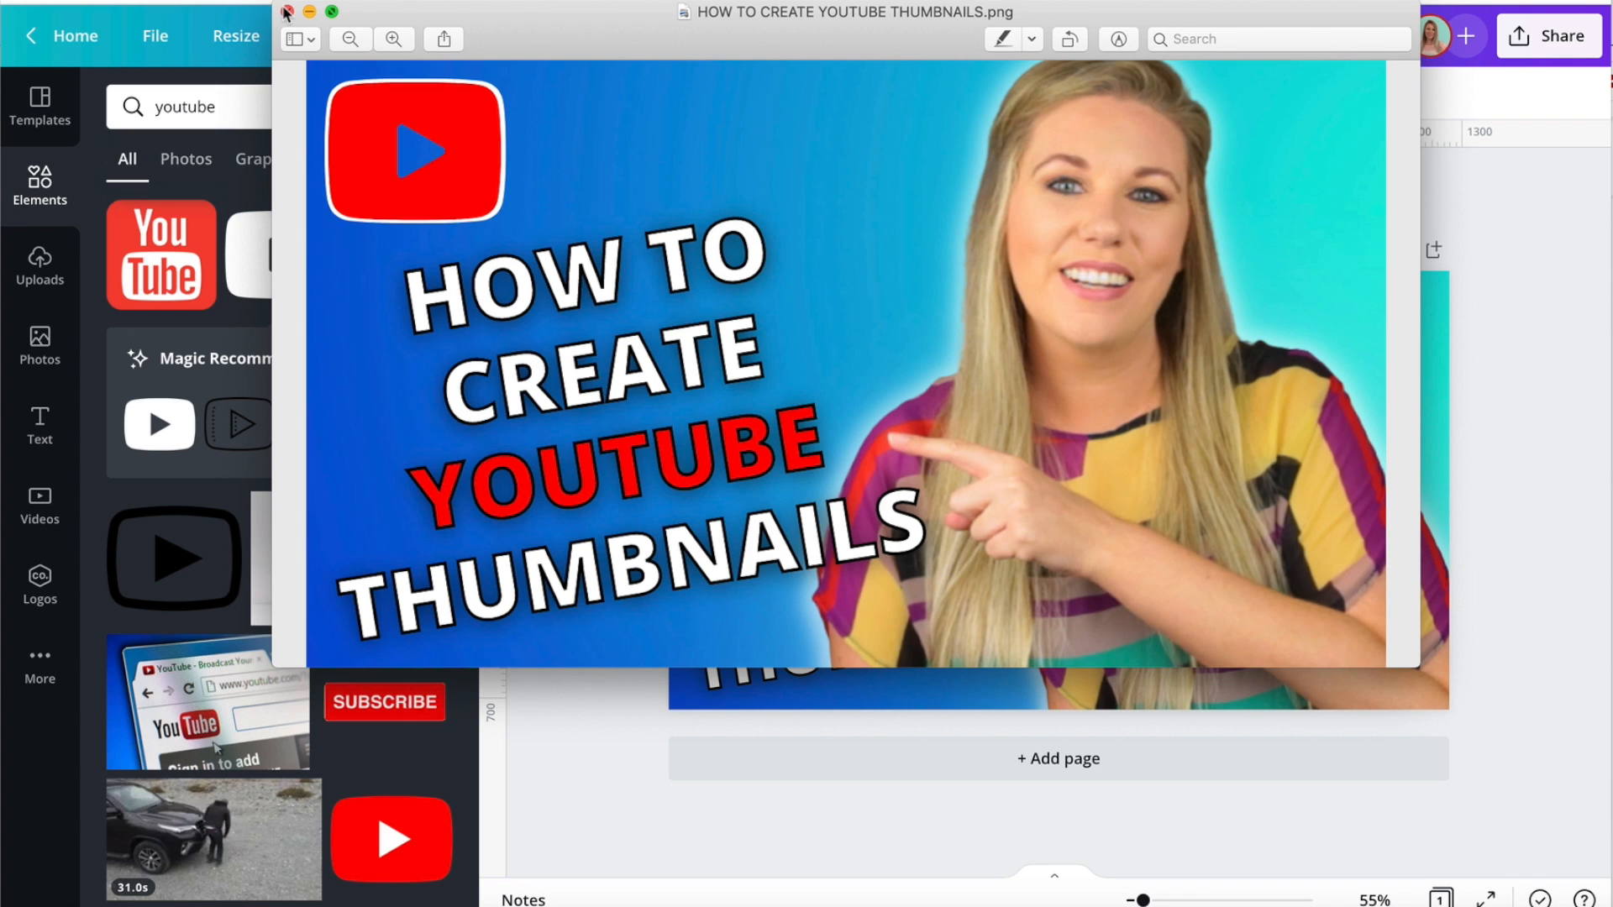
left_click(287, 11)
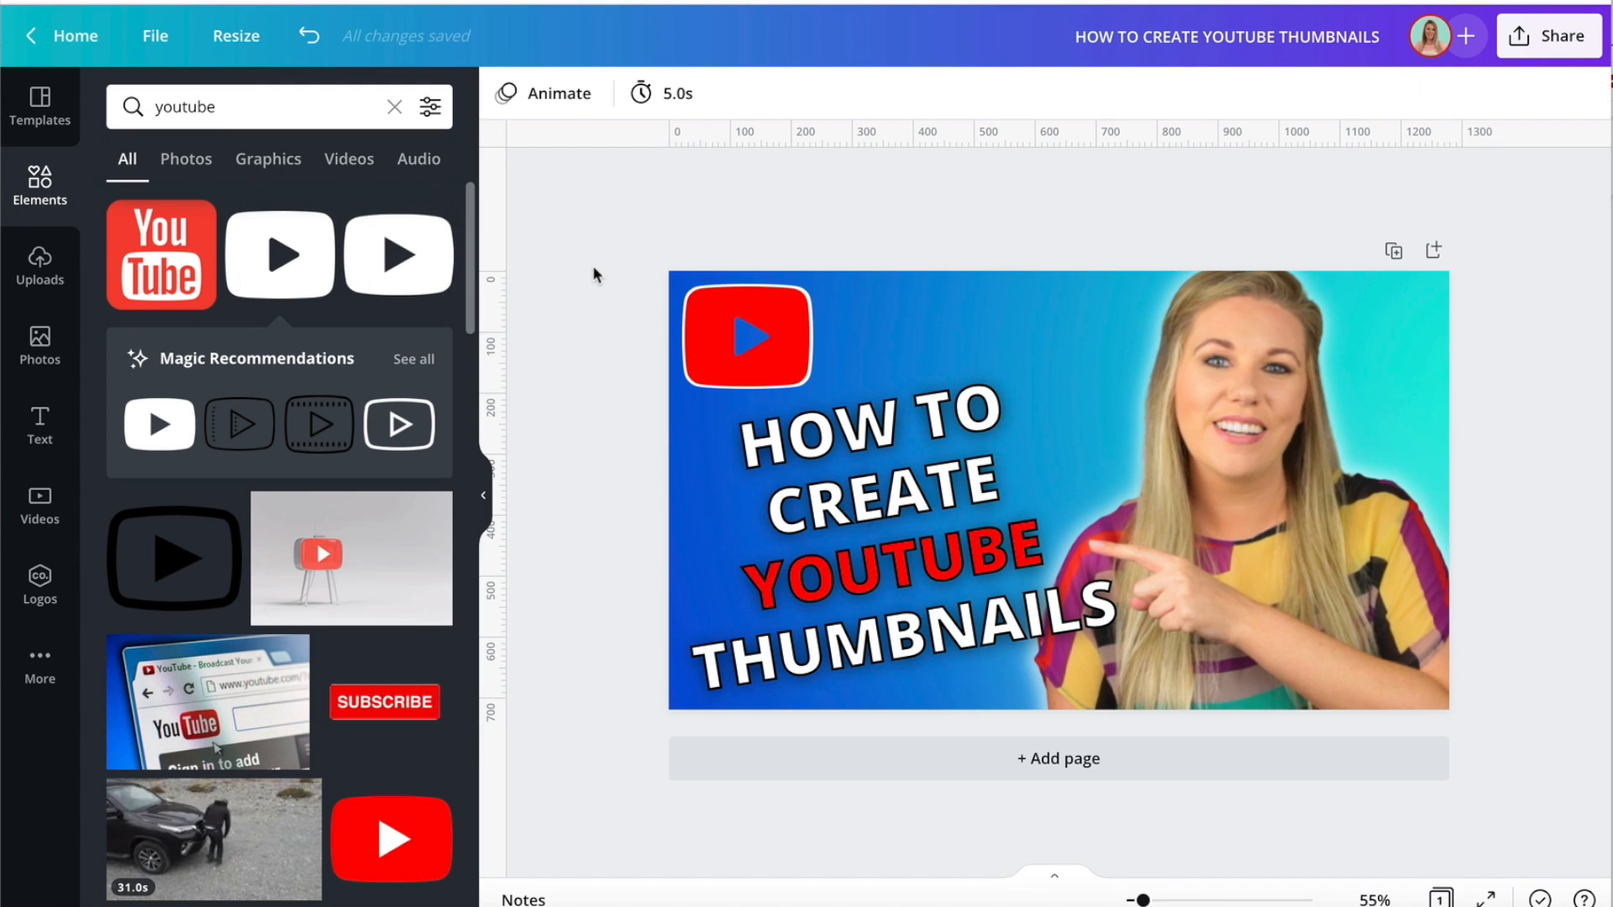